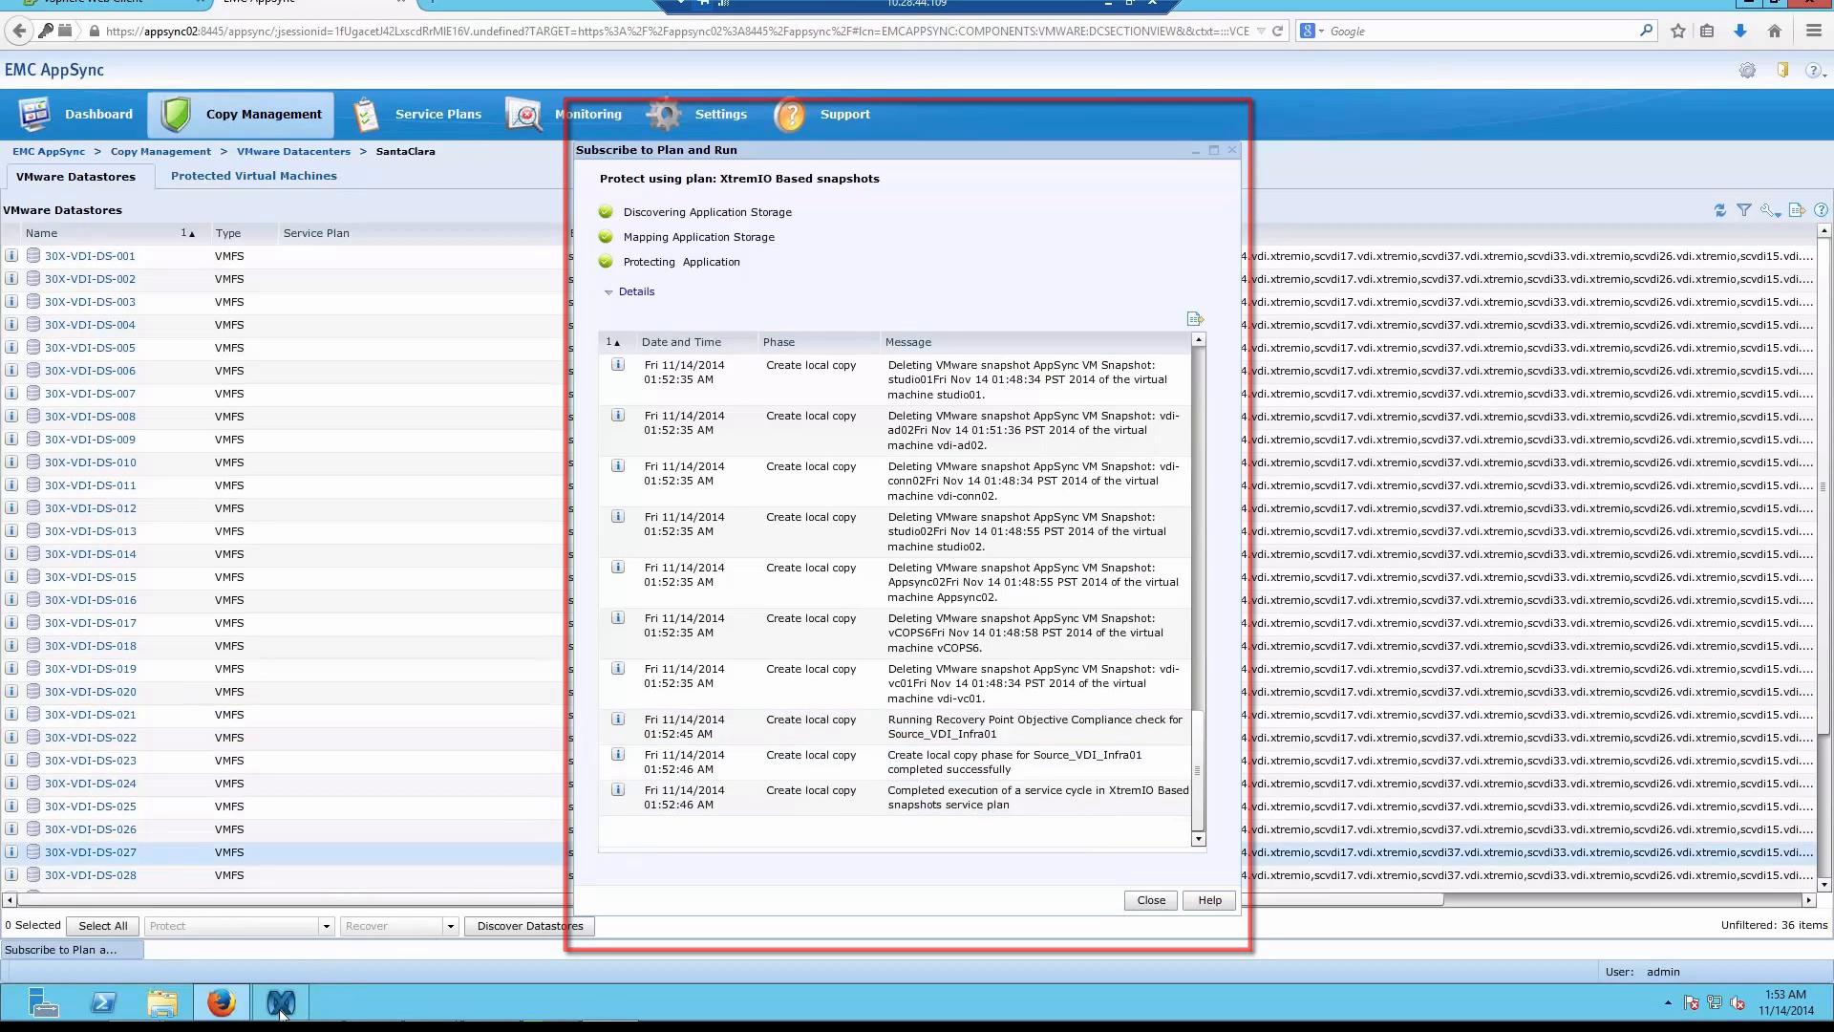
Step: Switch to the XtremIO Storage Management Application and expand the AppSyncSnapshots folder through appsync02 and 10.28.32.16 to inspect its snapshot volume
mouse_move(282, 1014)
left_click(291, 841)
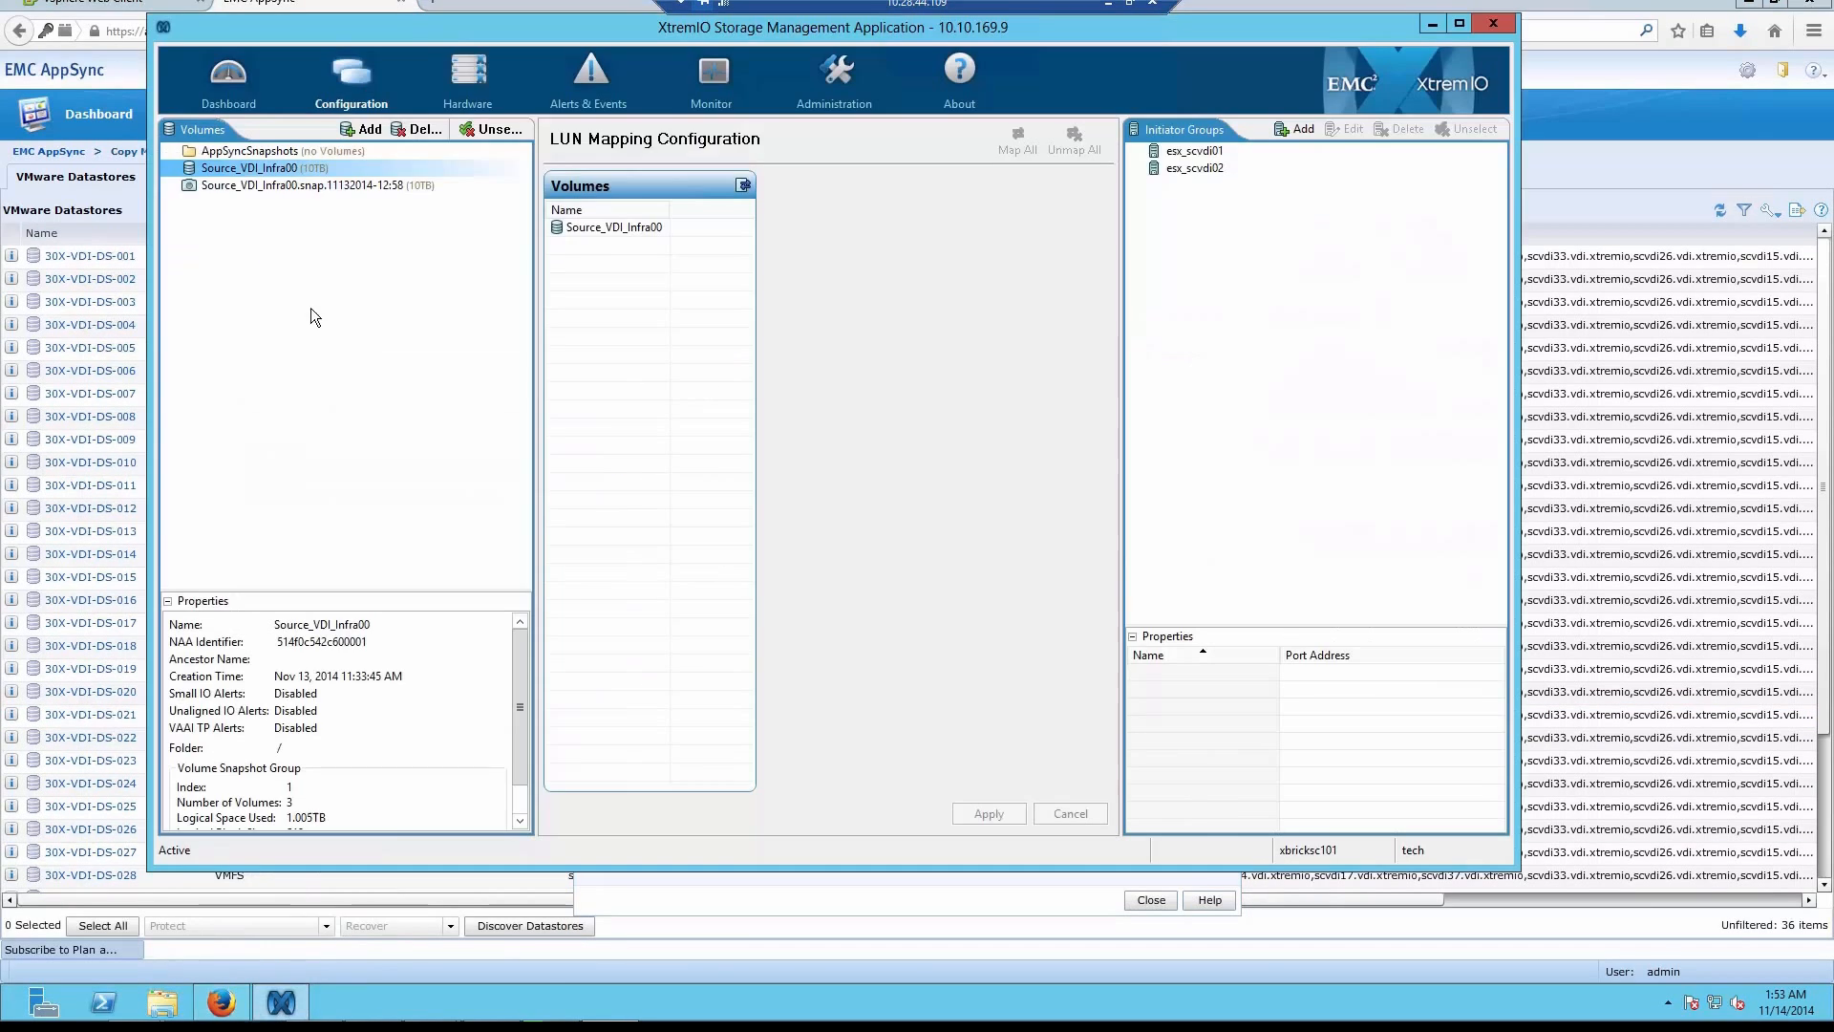
left_click(240, 154)
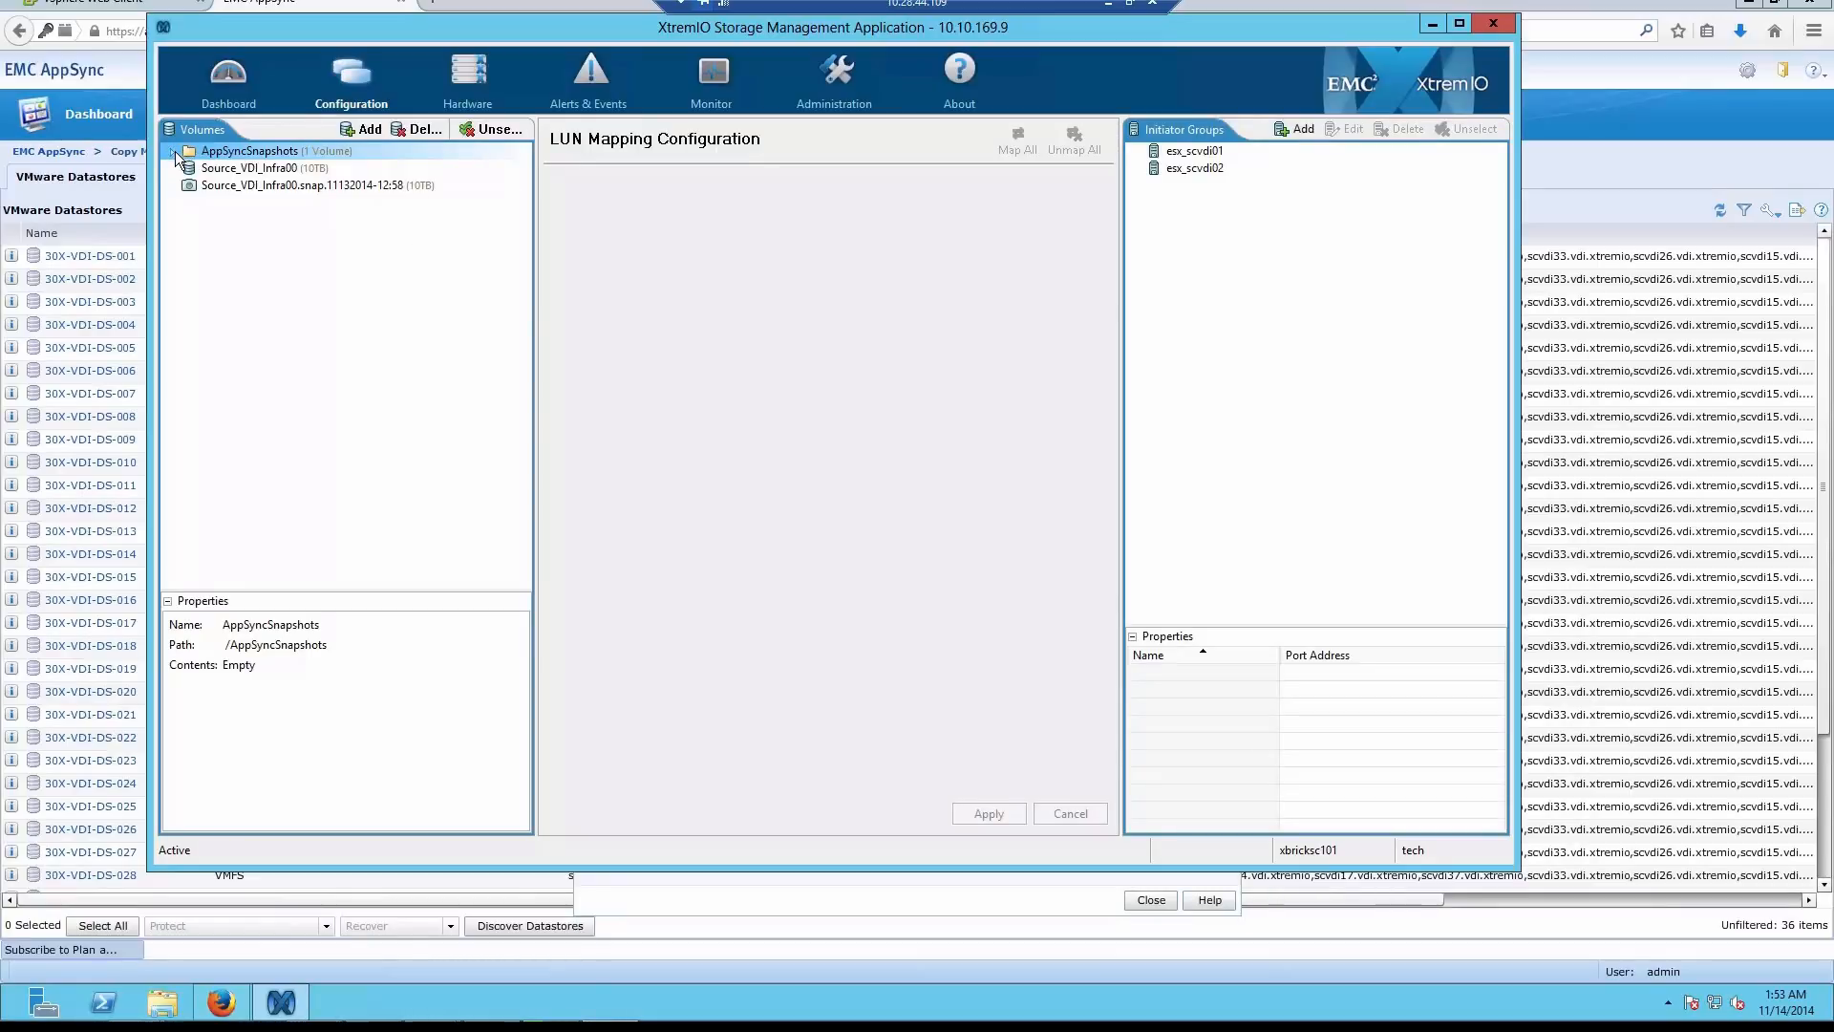
left_click(243, 188)
left_click(210, 153)
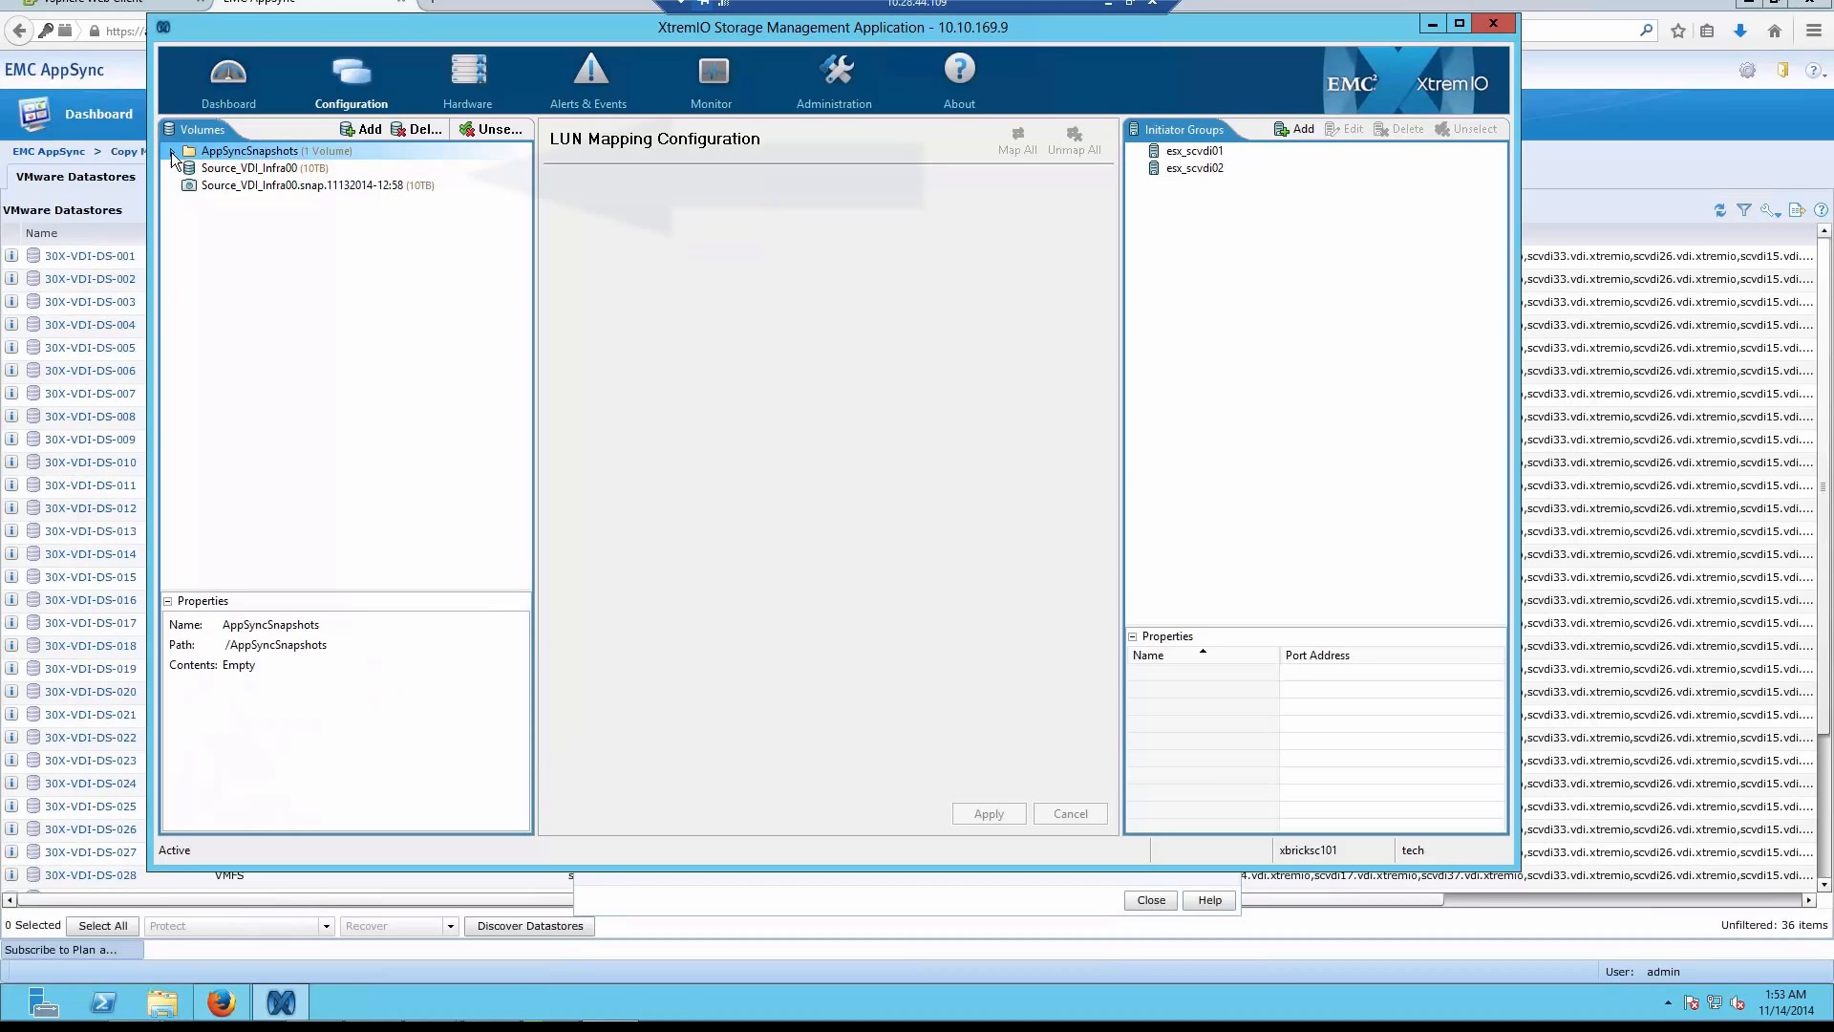
left_click(172, 153)
left_click(207, 169)
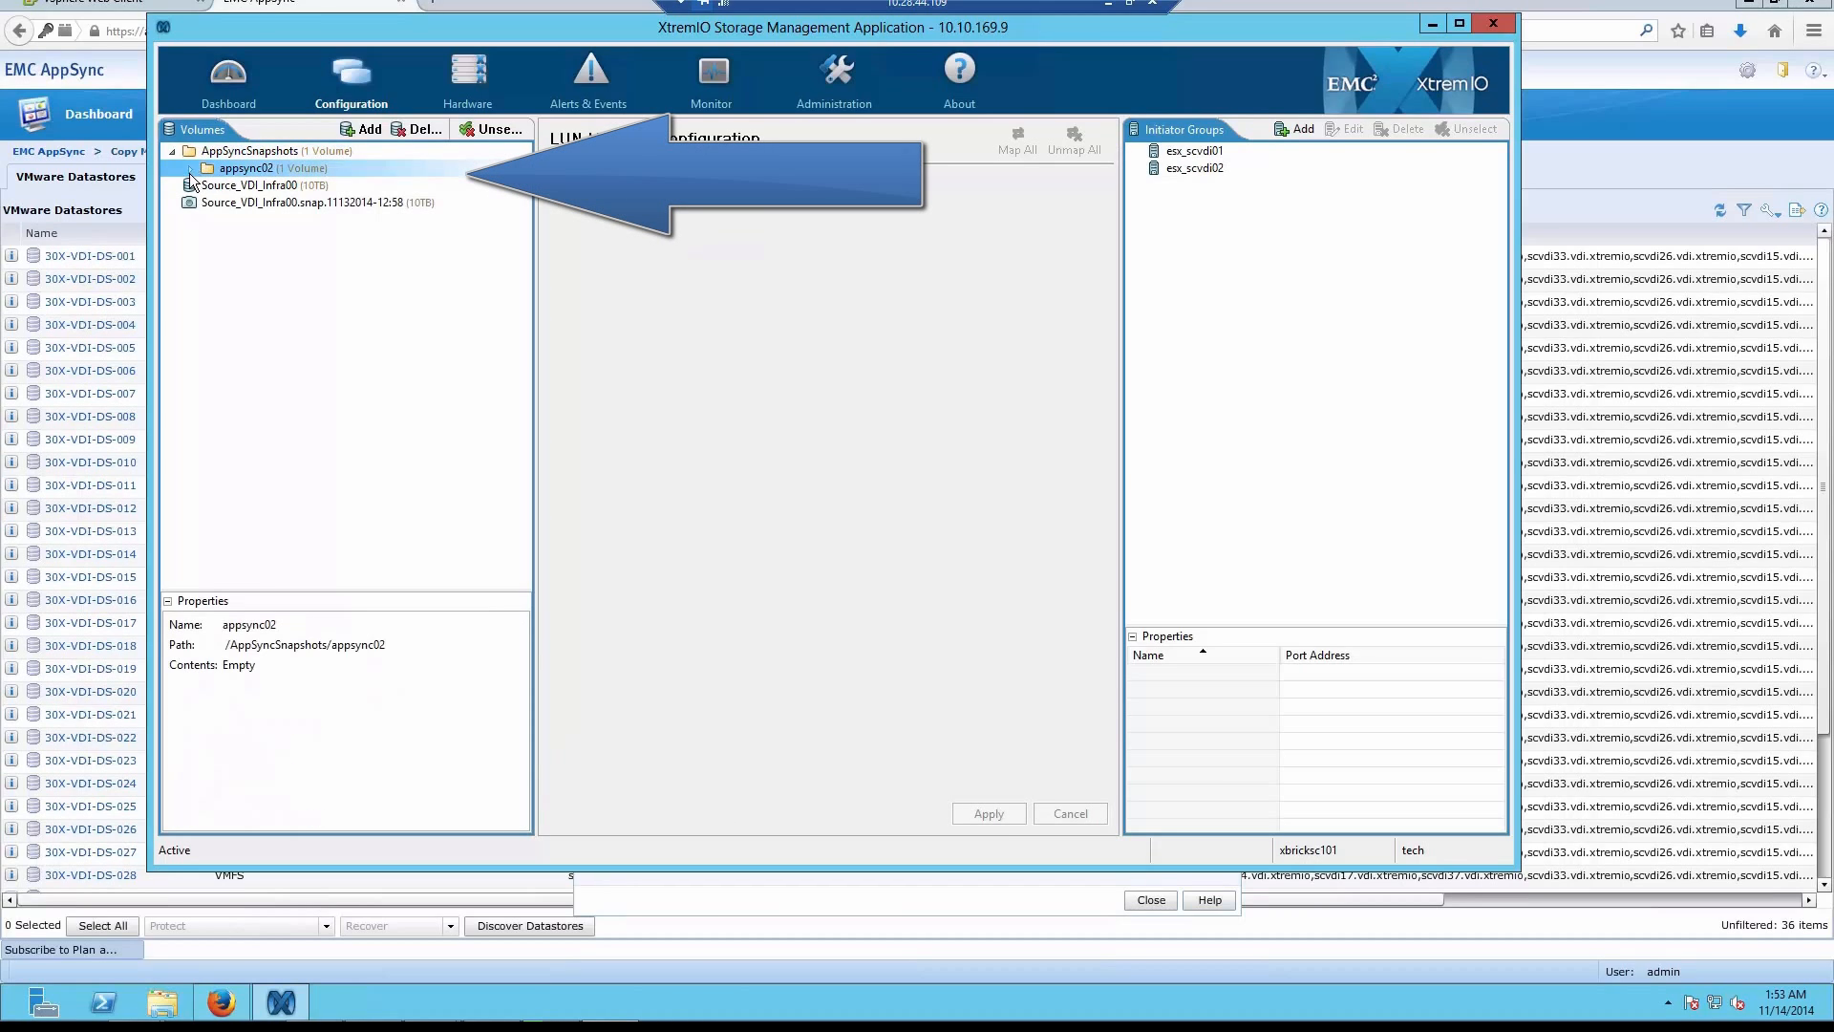
left_click(190, 169)
left_click(233, 189)
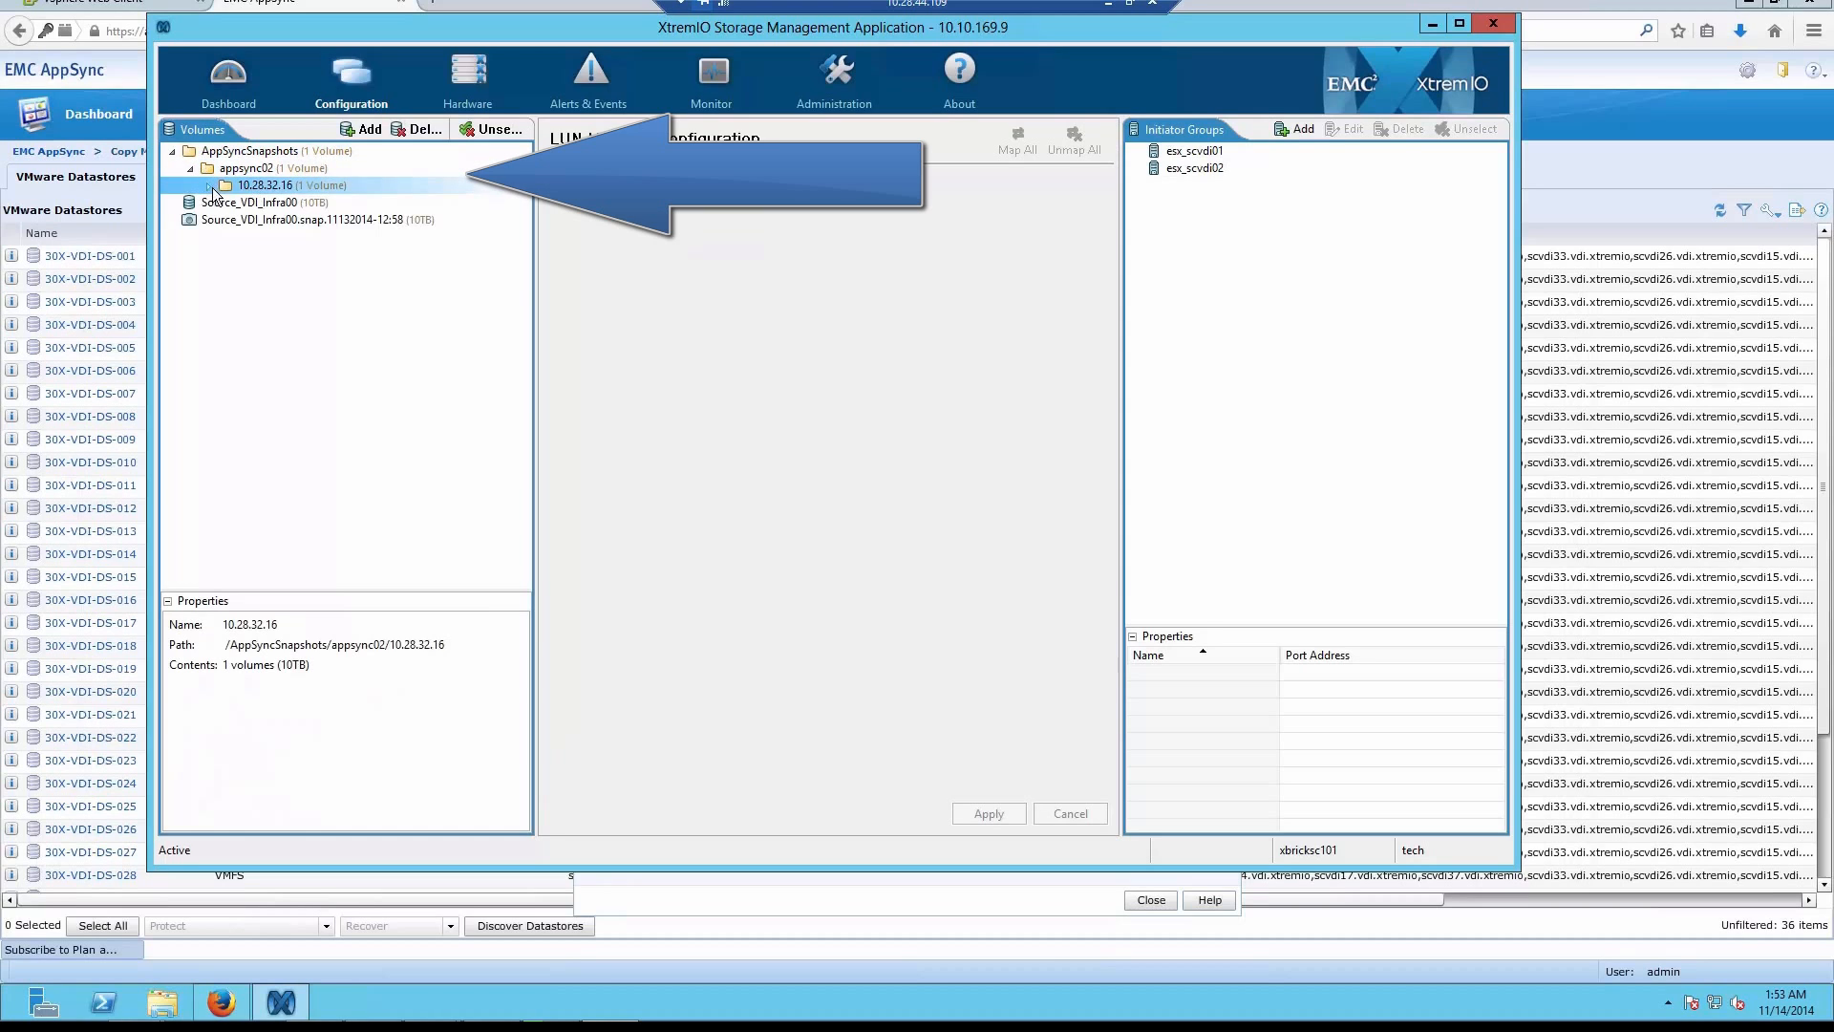
left_click(210, 186)
left_click(267, 187)
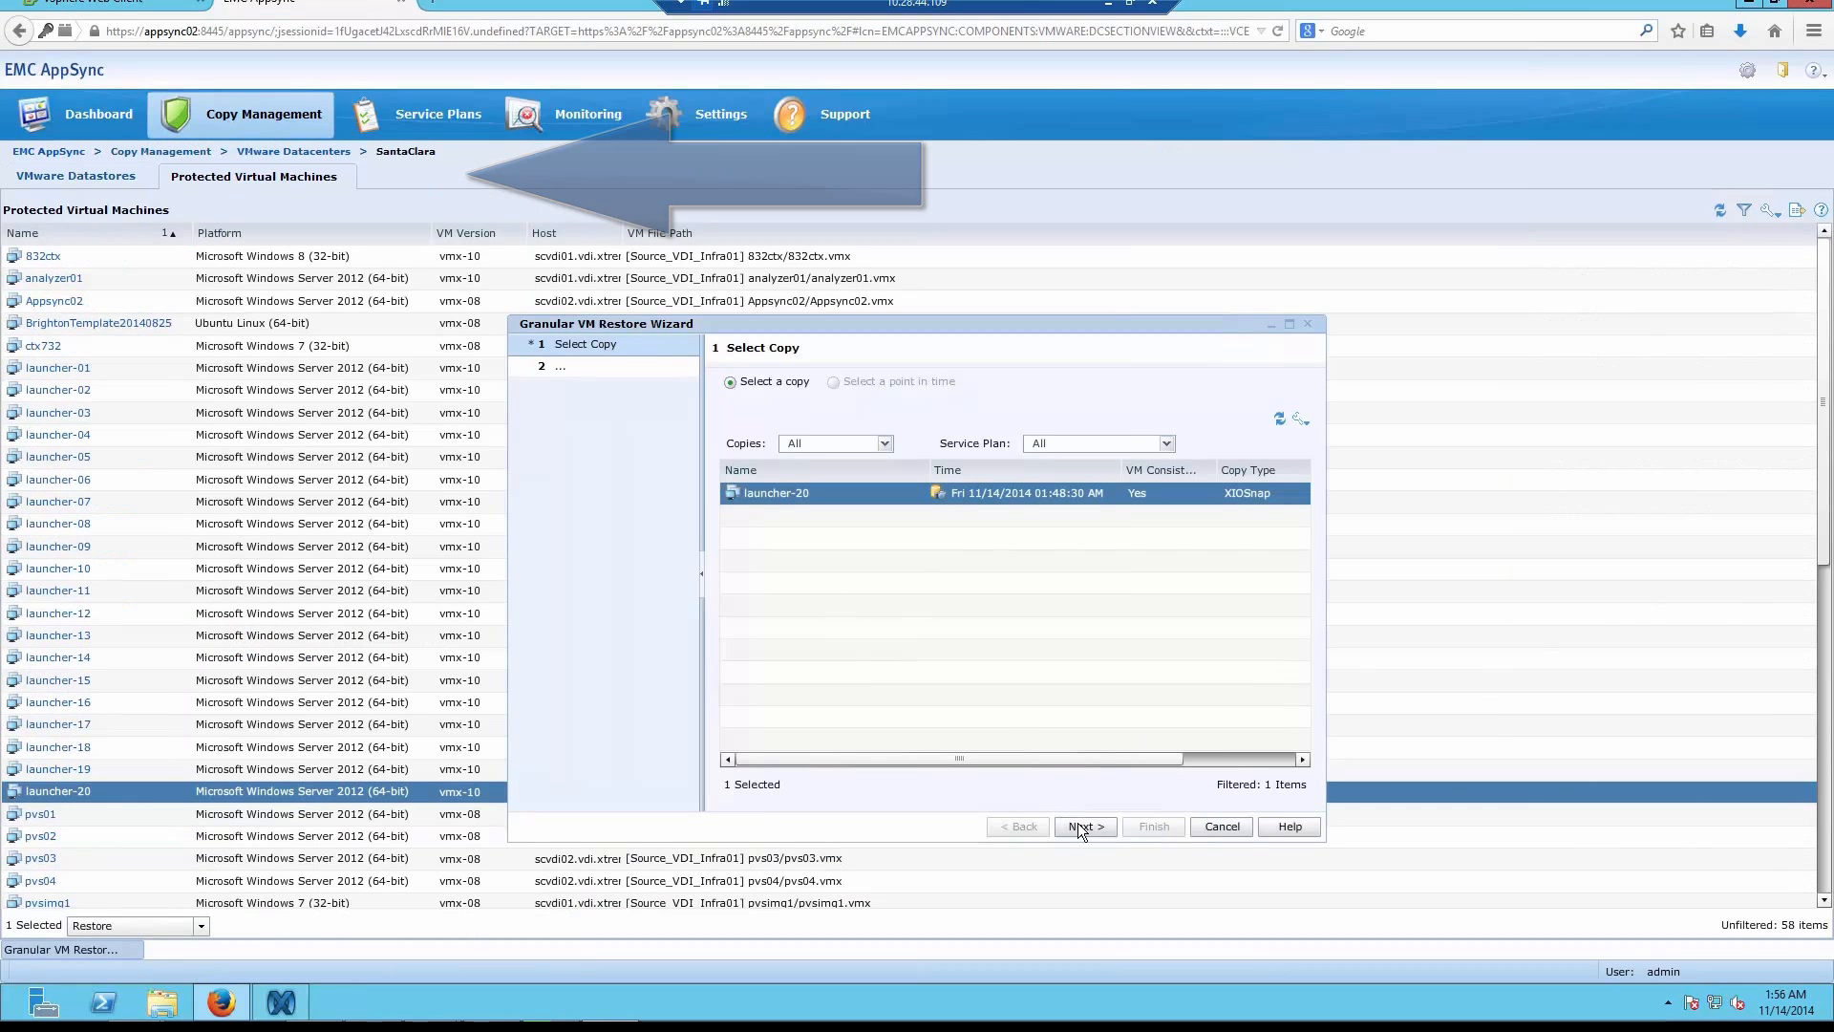
Step: In AppSync's Granular VM Restore Wizard, accept the selected launcher-20 copy and continue to the restore location with that virtual machine only
left_click(1078, 827)
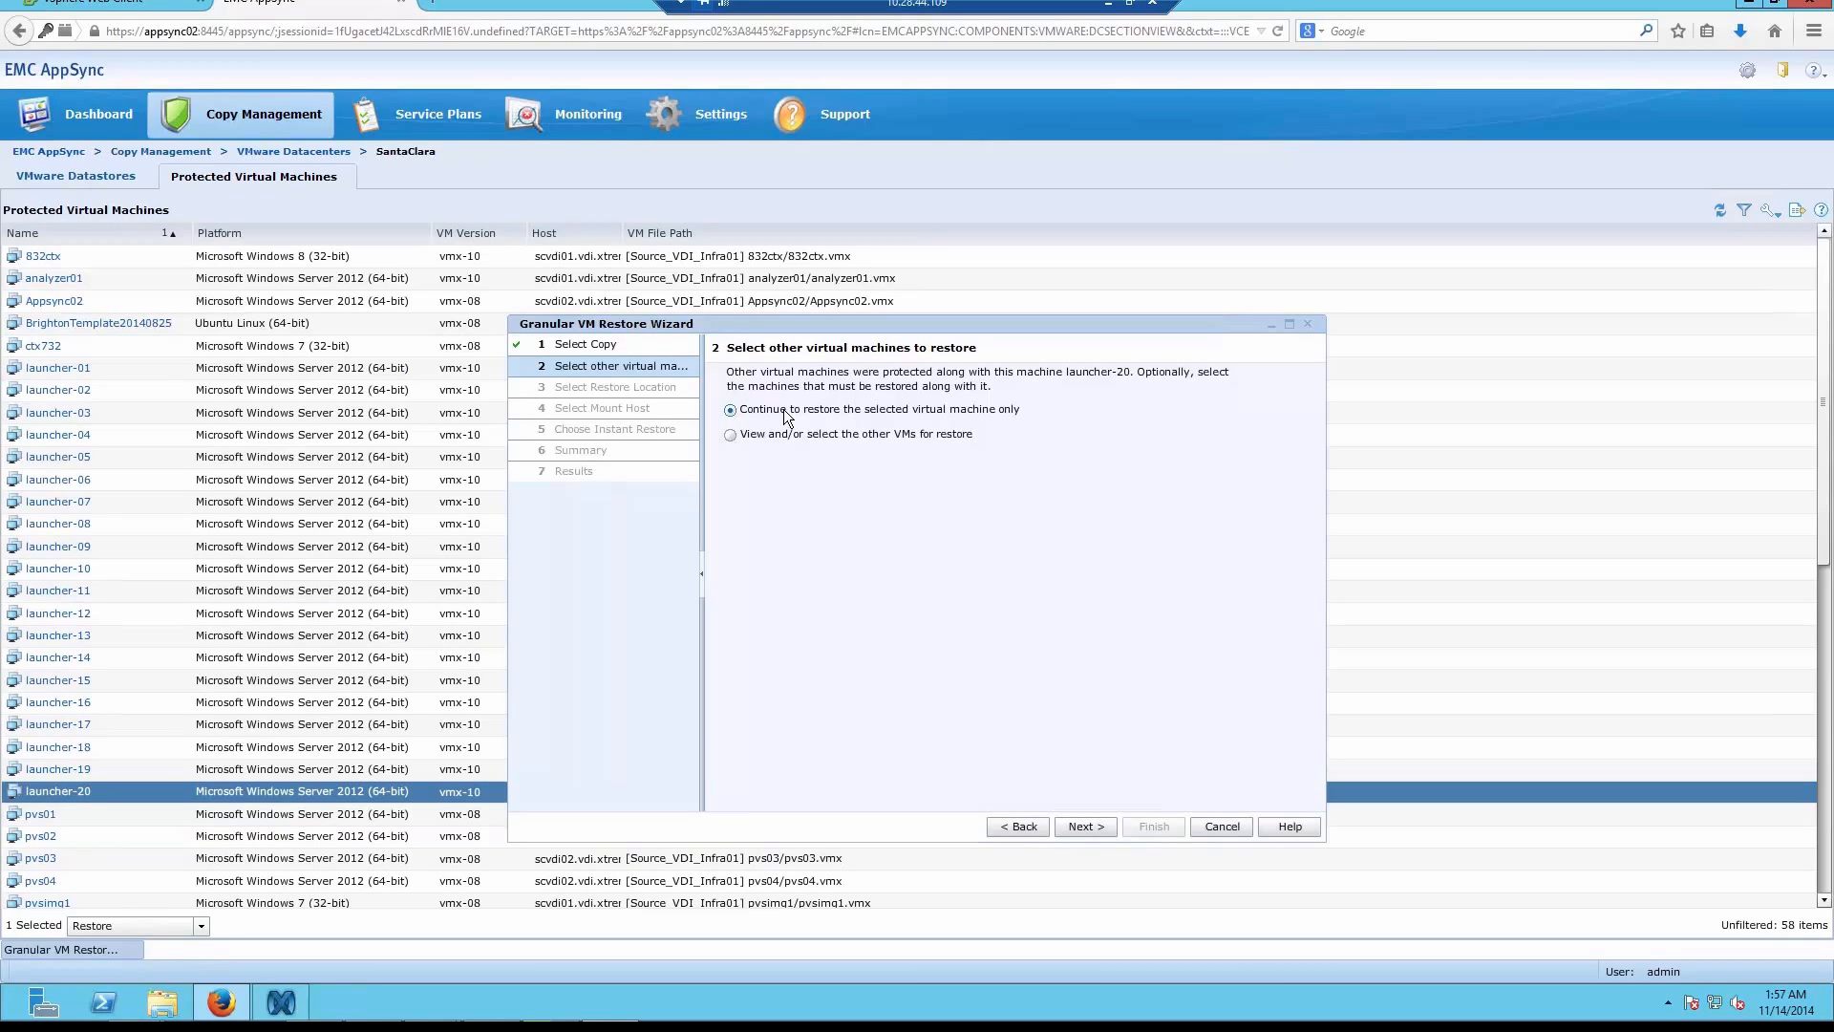
left_click(1078, 829)
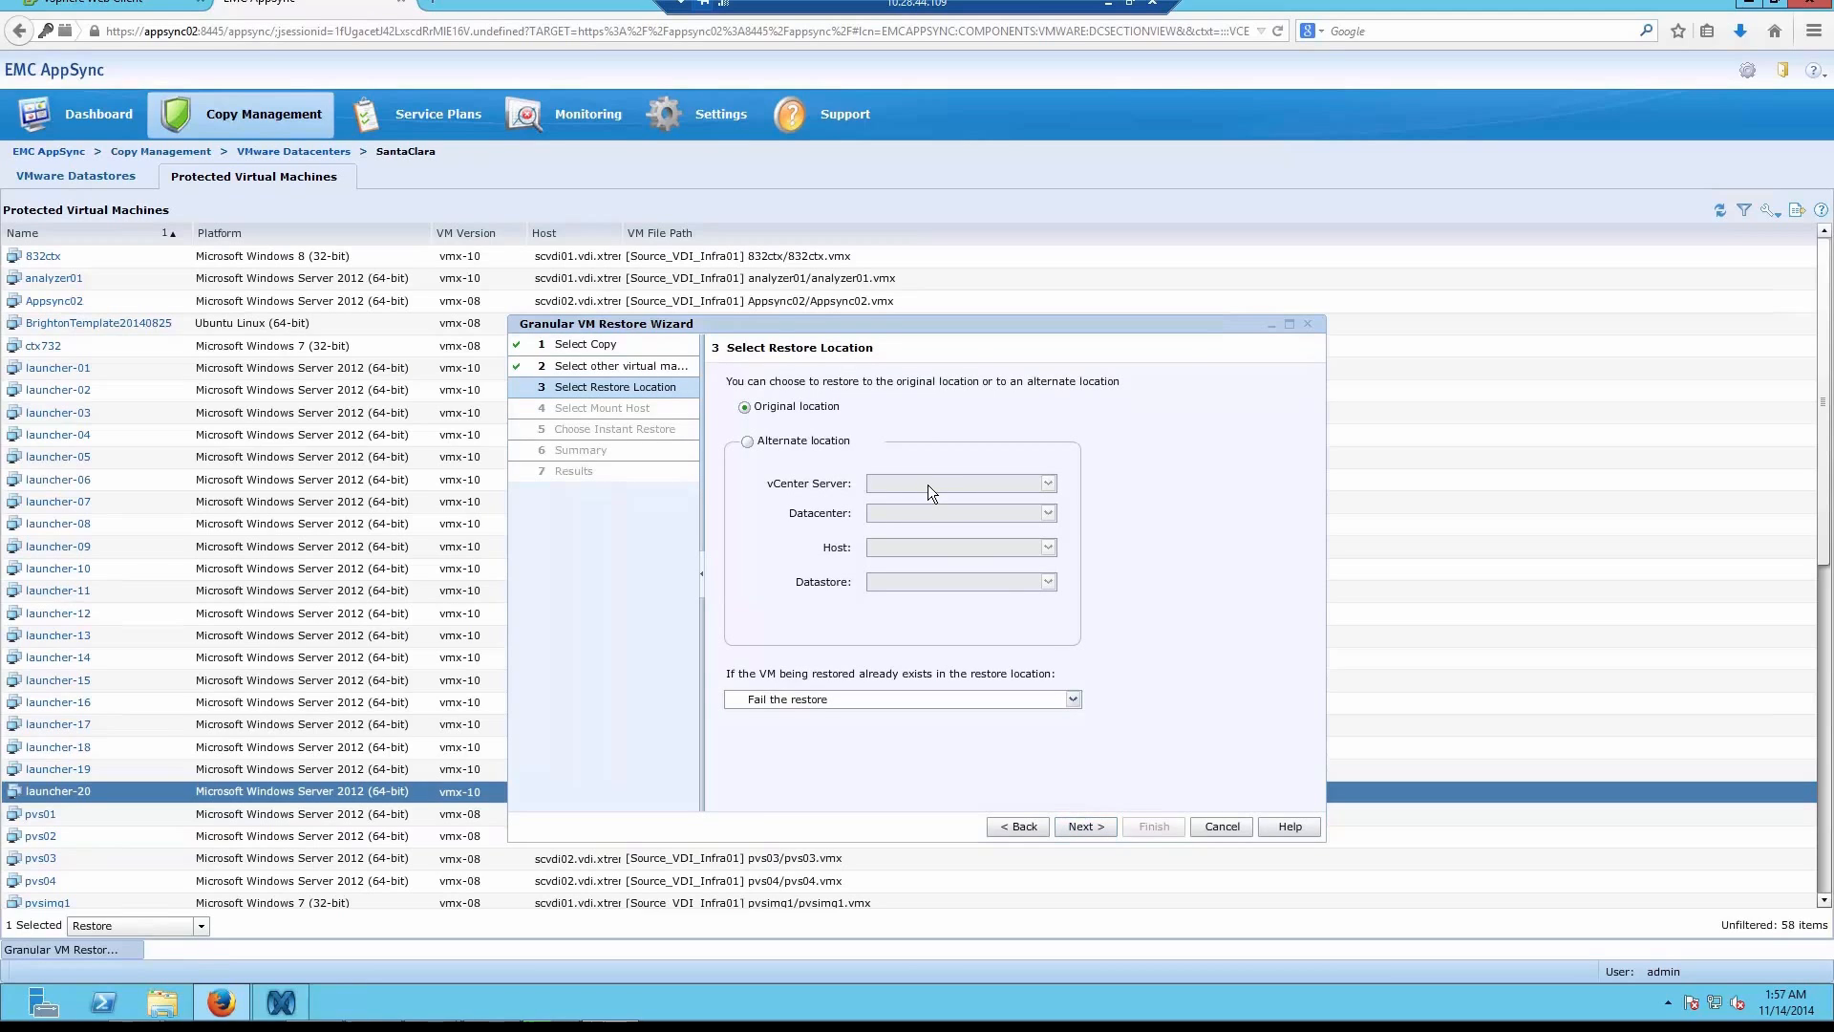
left_click_drag(890, 319, 812, 243)
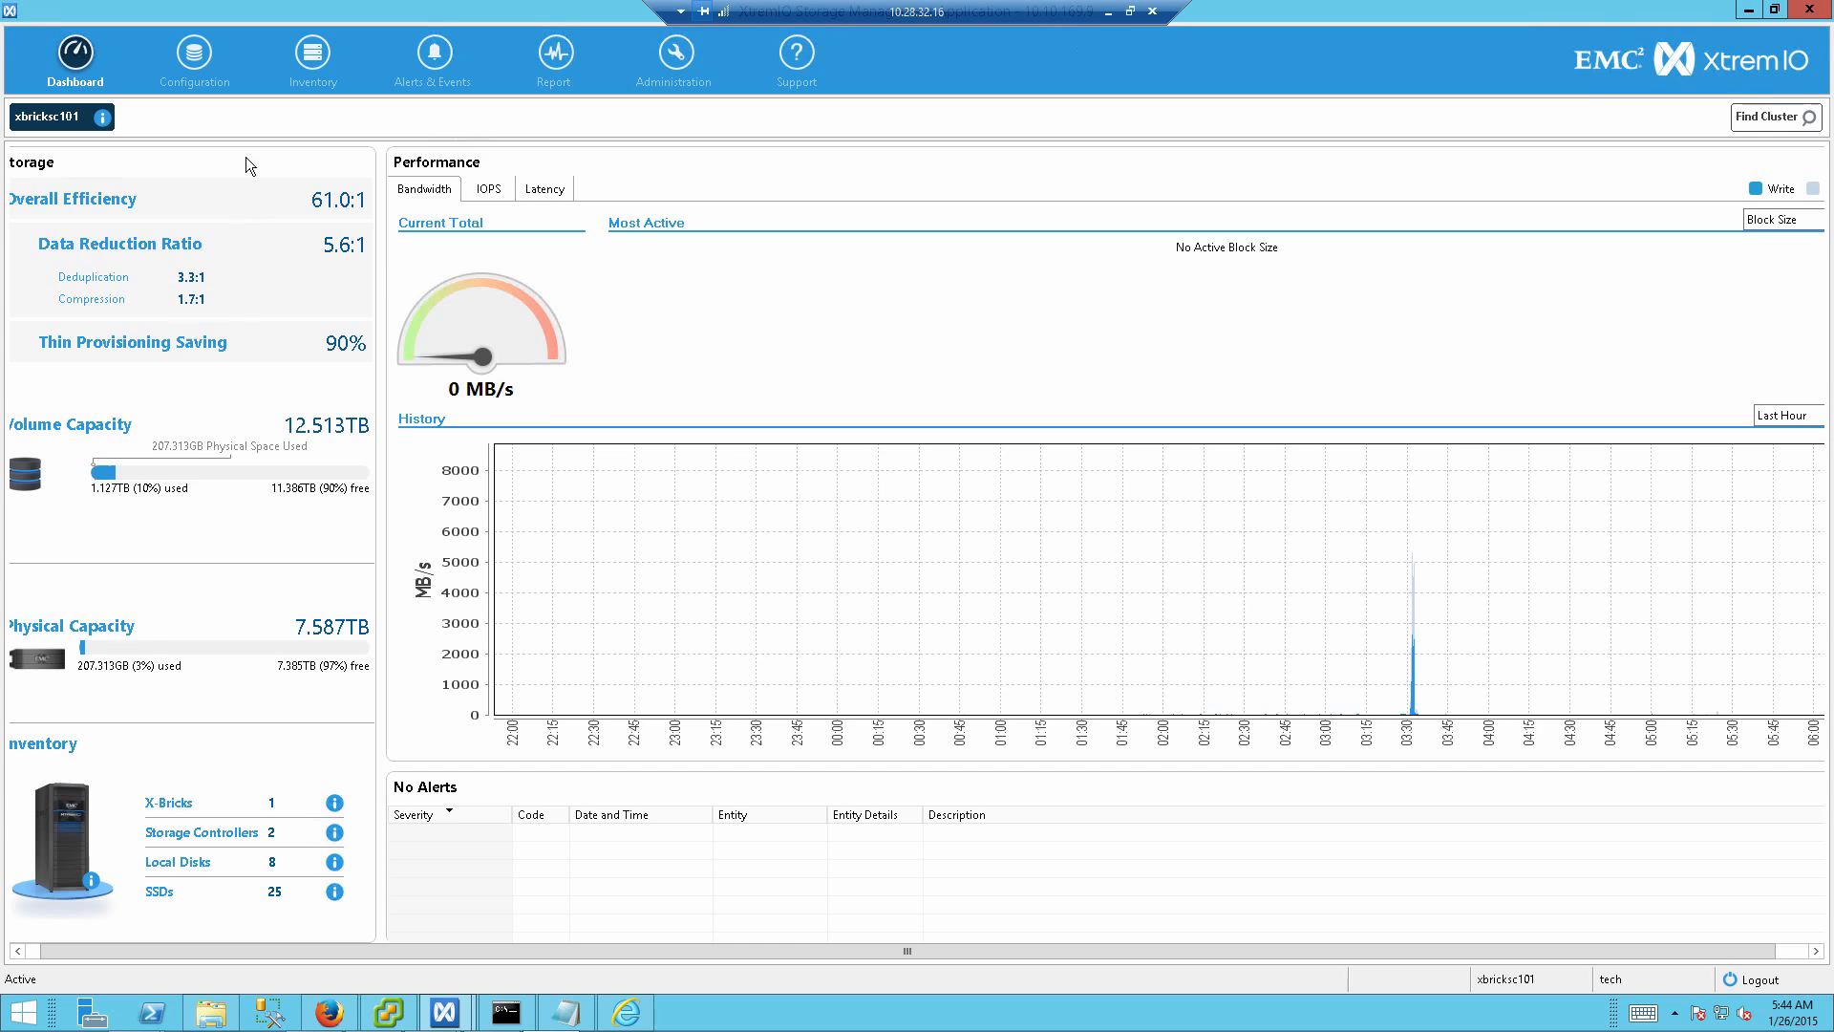
Step: In the XtremIO management application's configuration, inspect volume01 and volume02, filter volumes by the protected-volumes tag, and return to all volumes
left_click(195, 57)
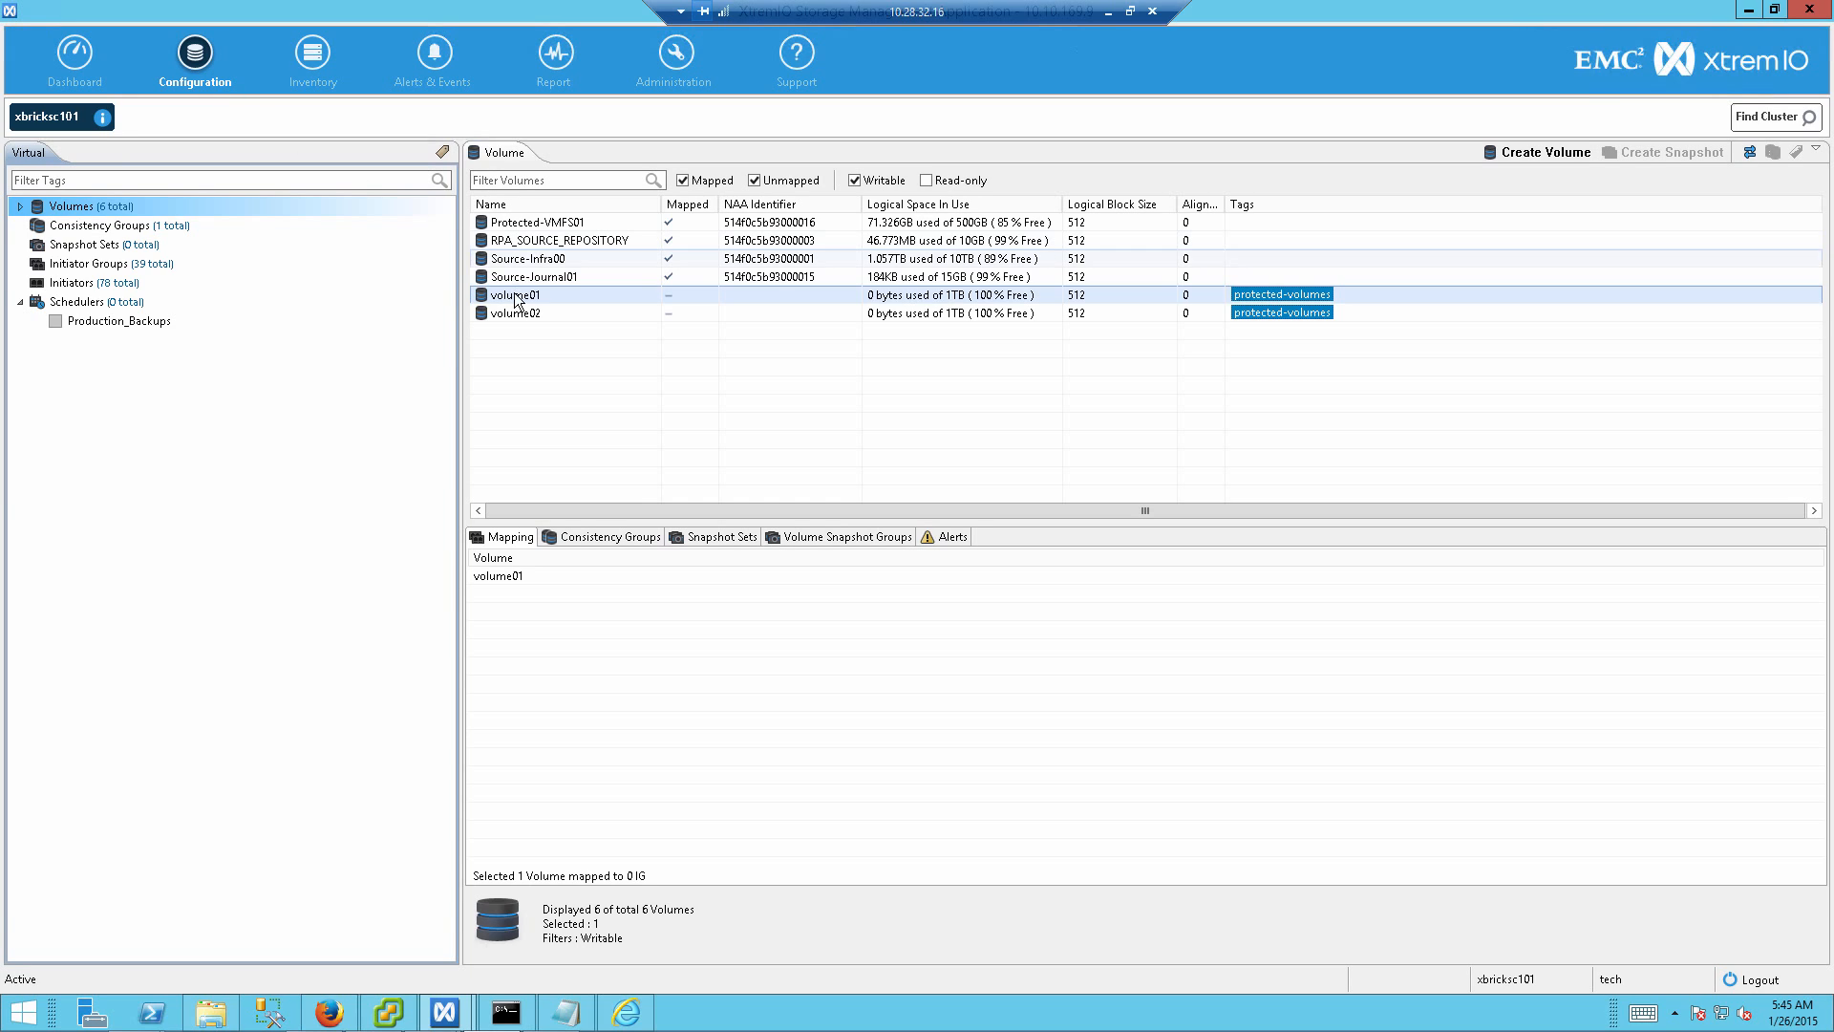
left_click(516, 315)
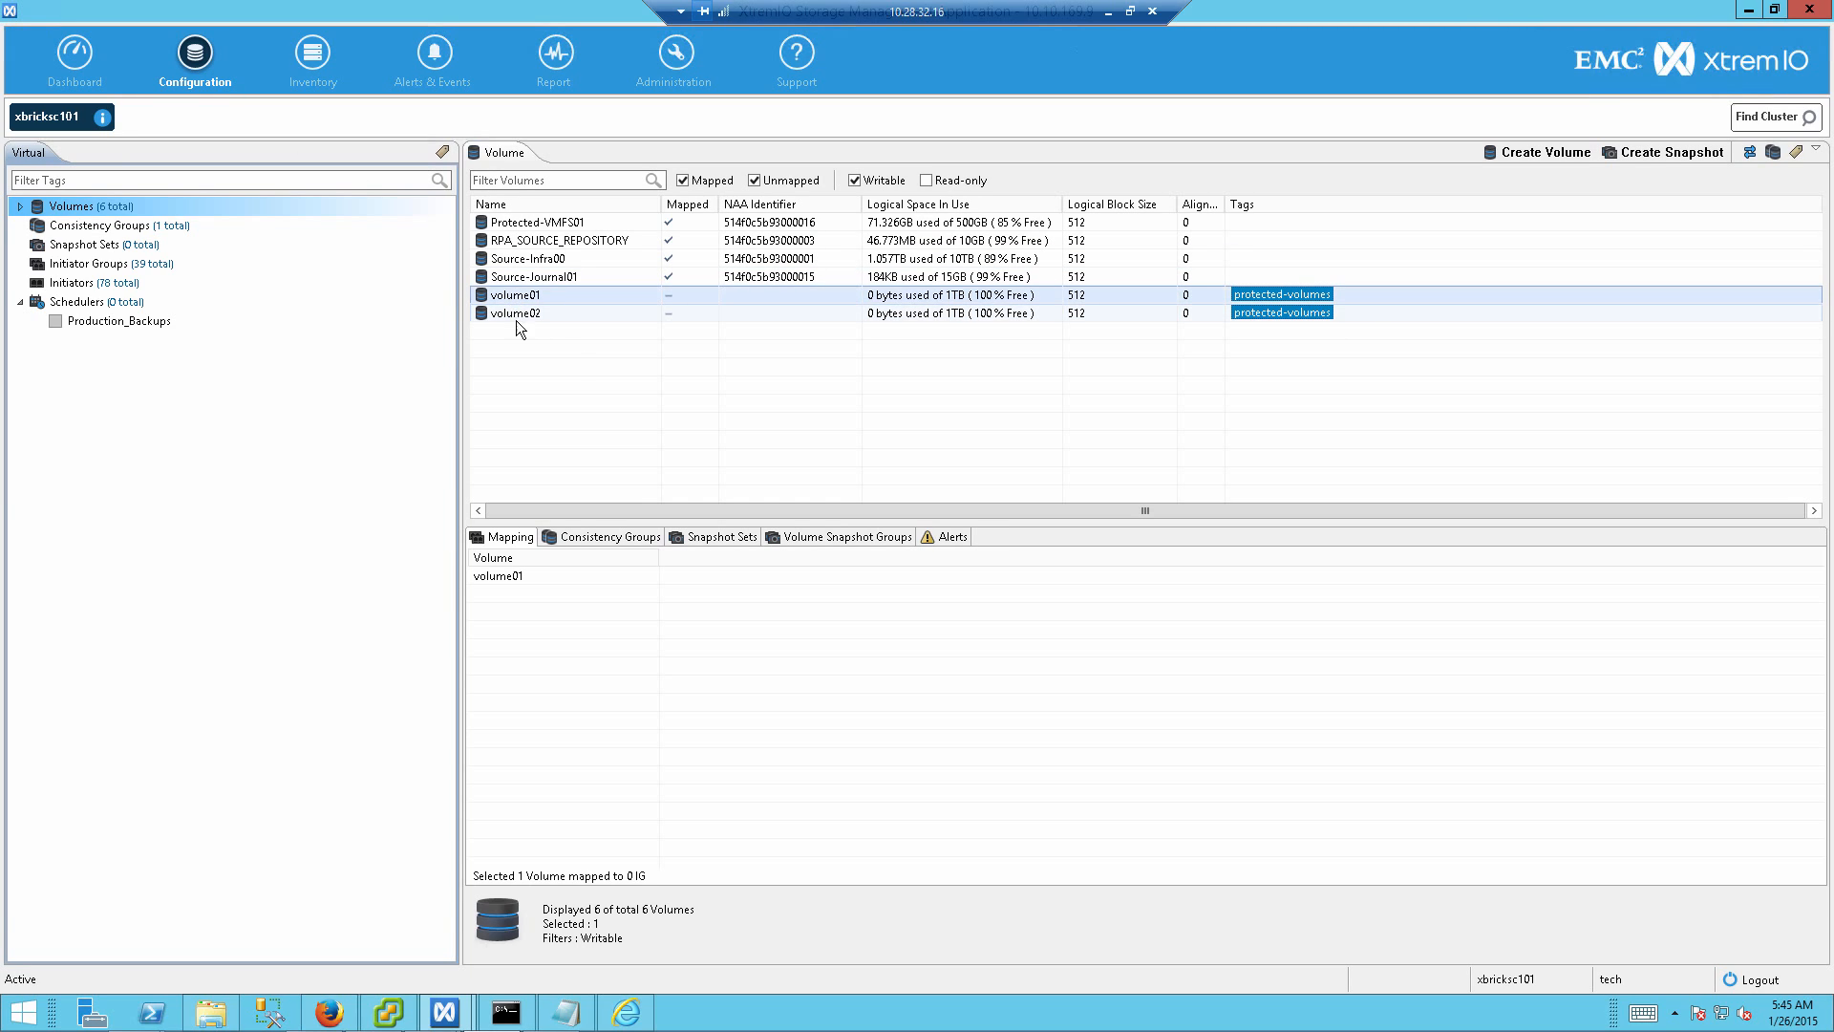
left_click(1370, 297)
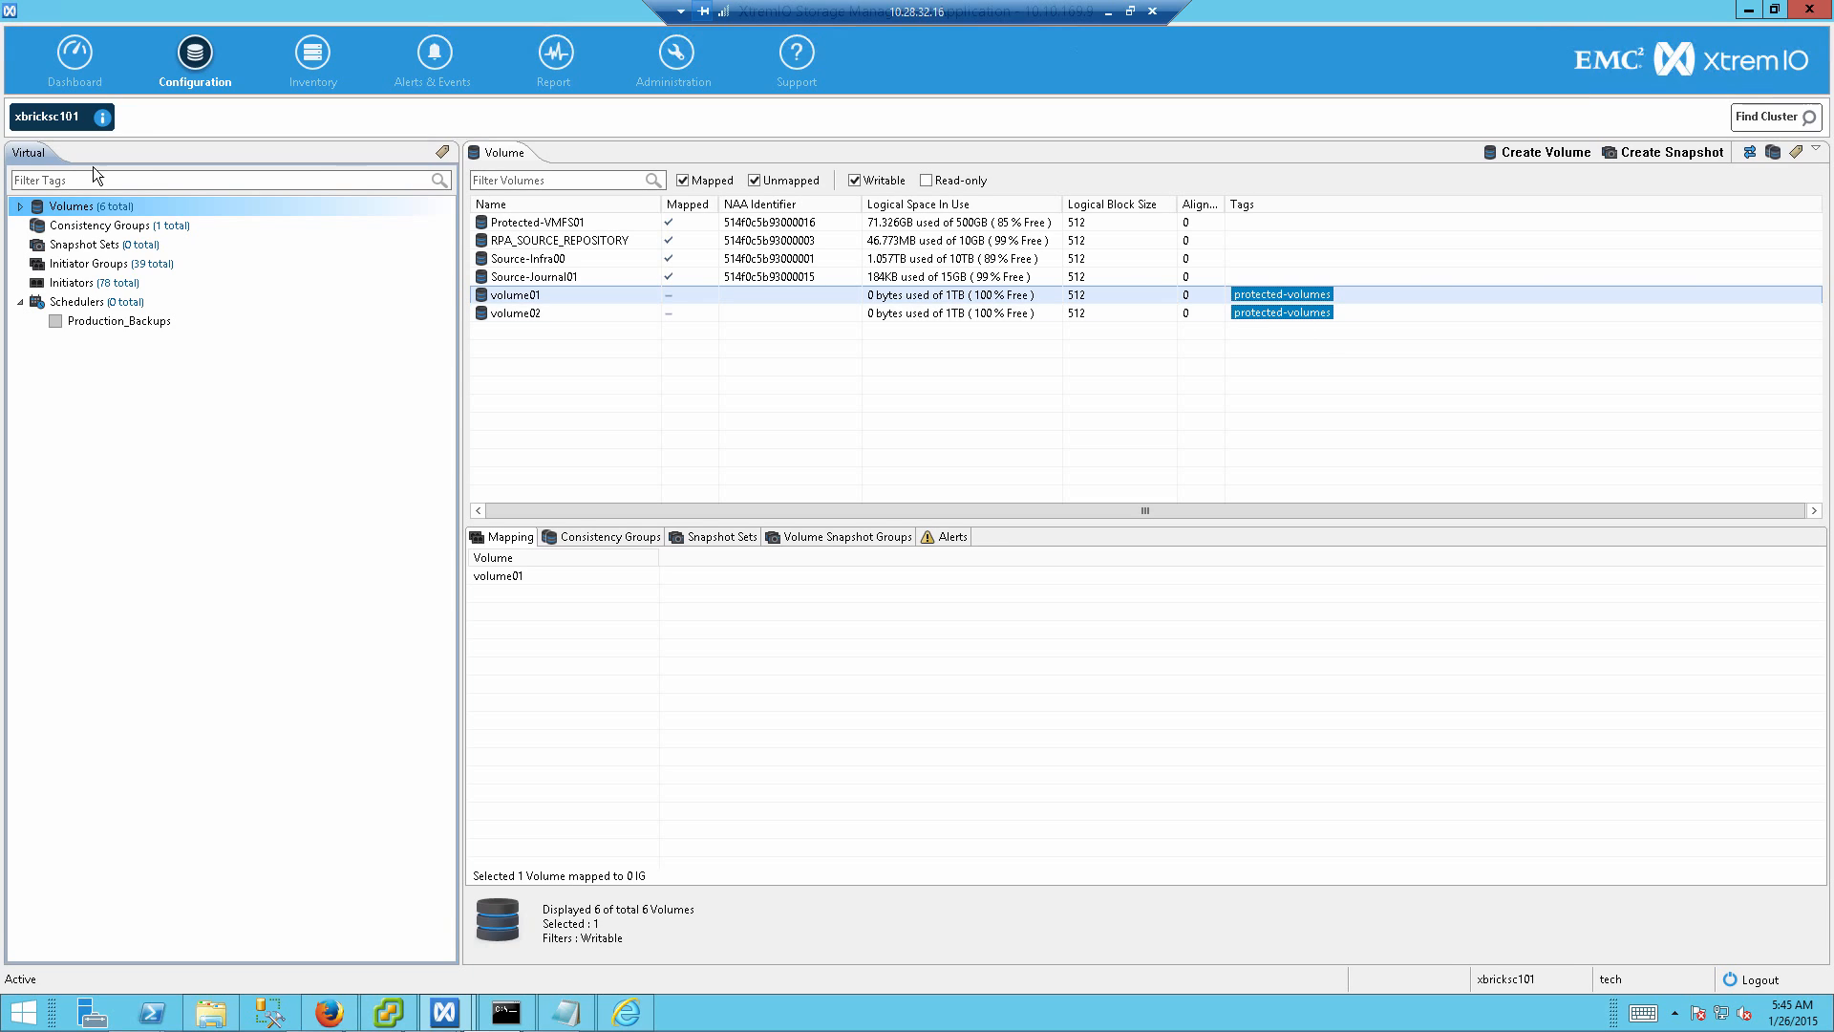
left_click(20, 207)
left_click(74, 225)
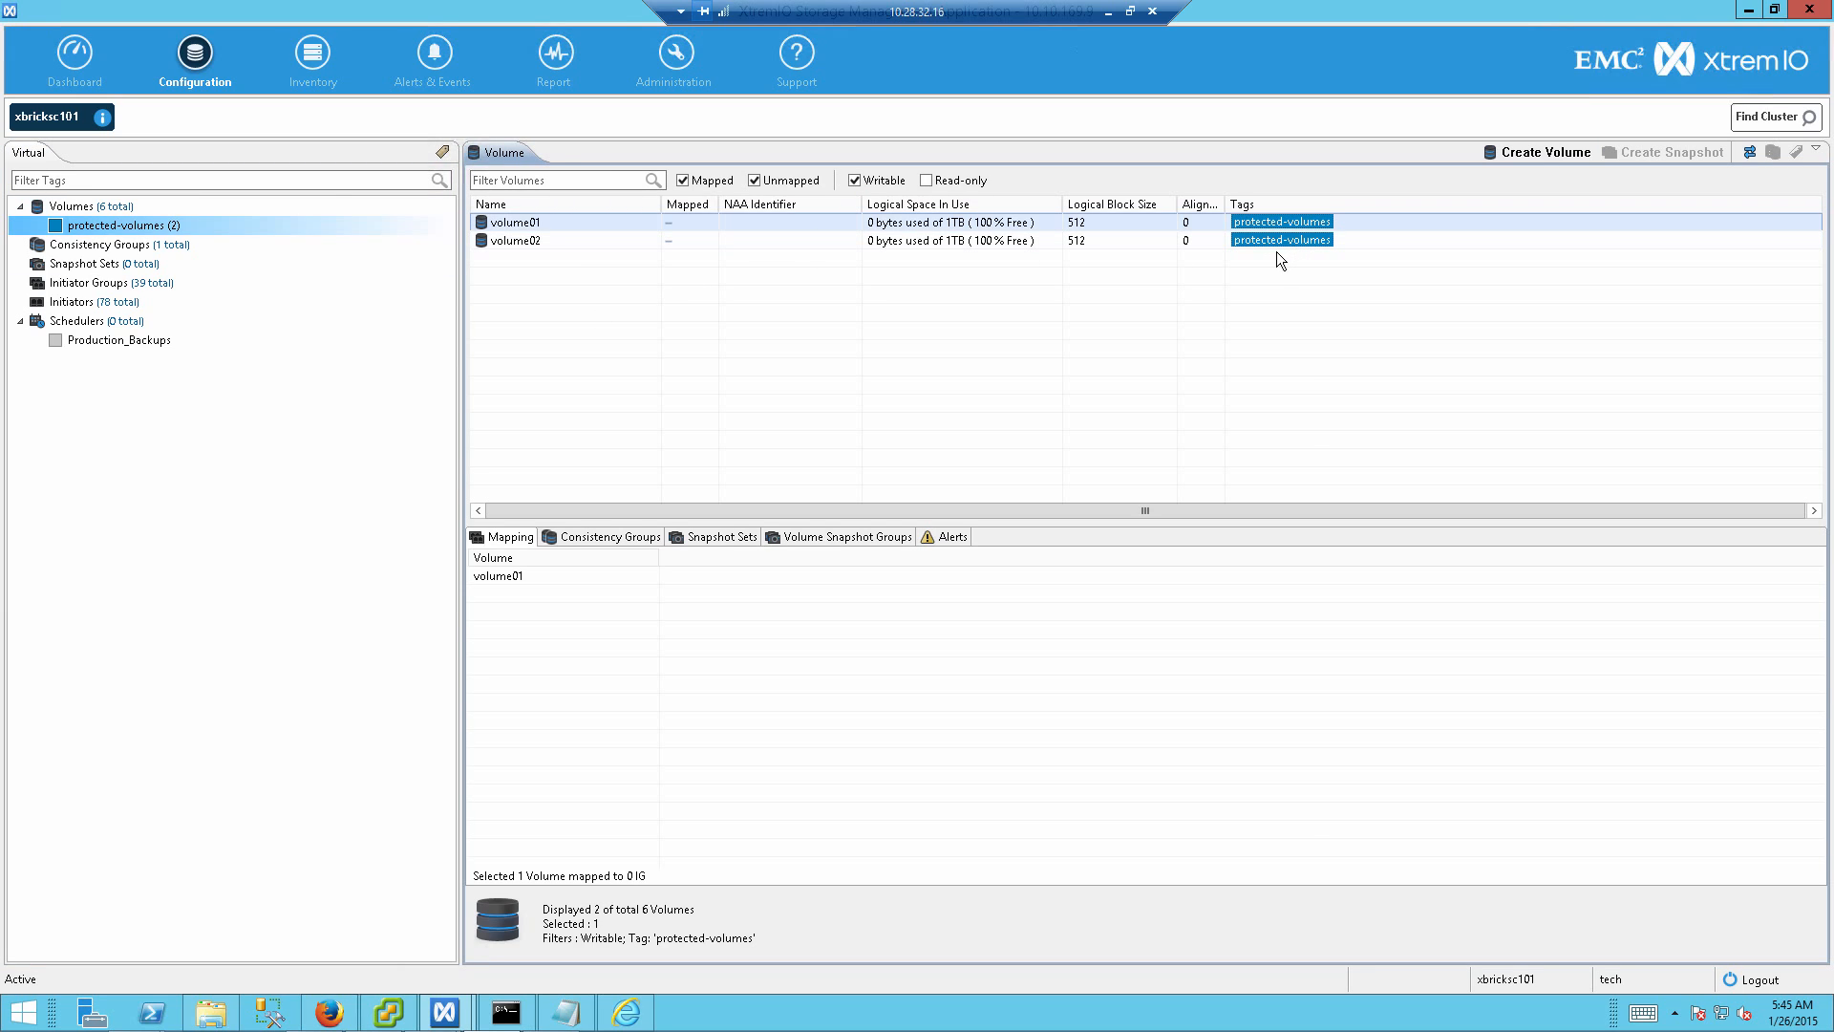
left_click(83, 208)
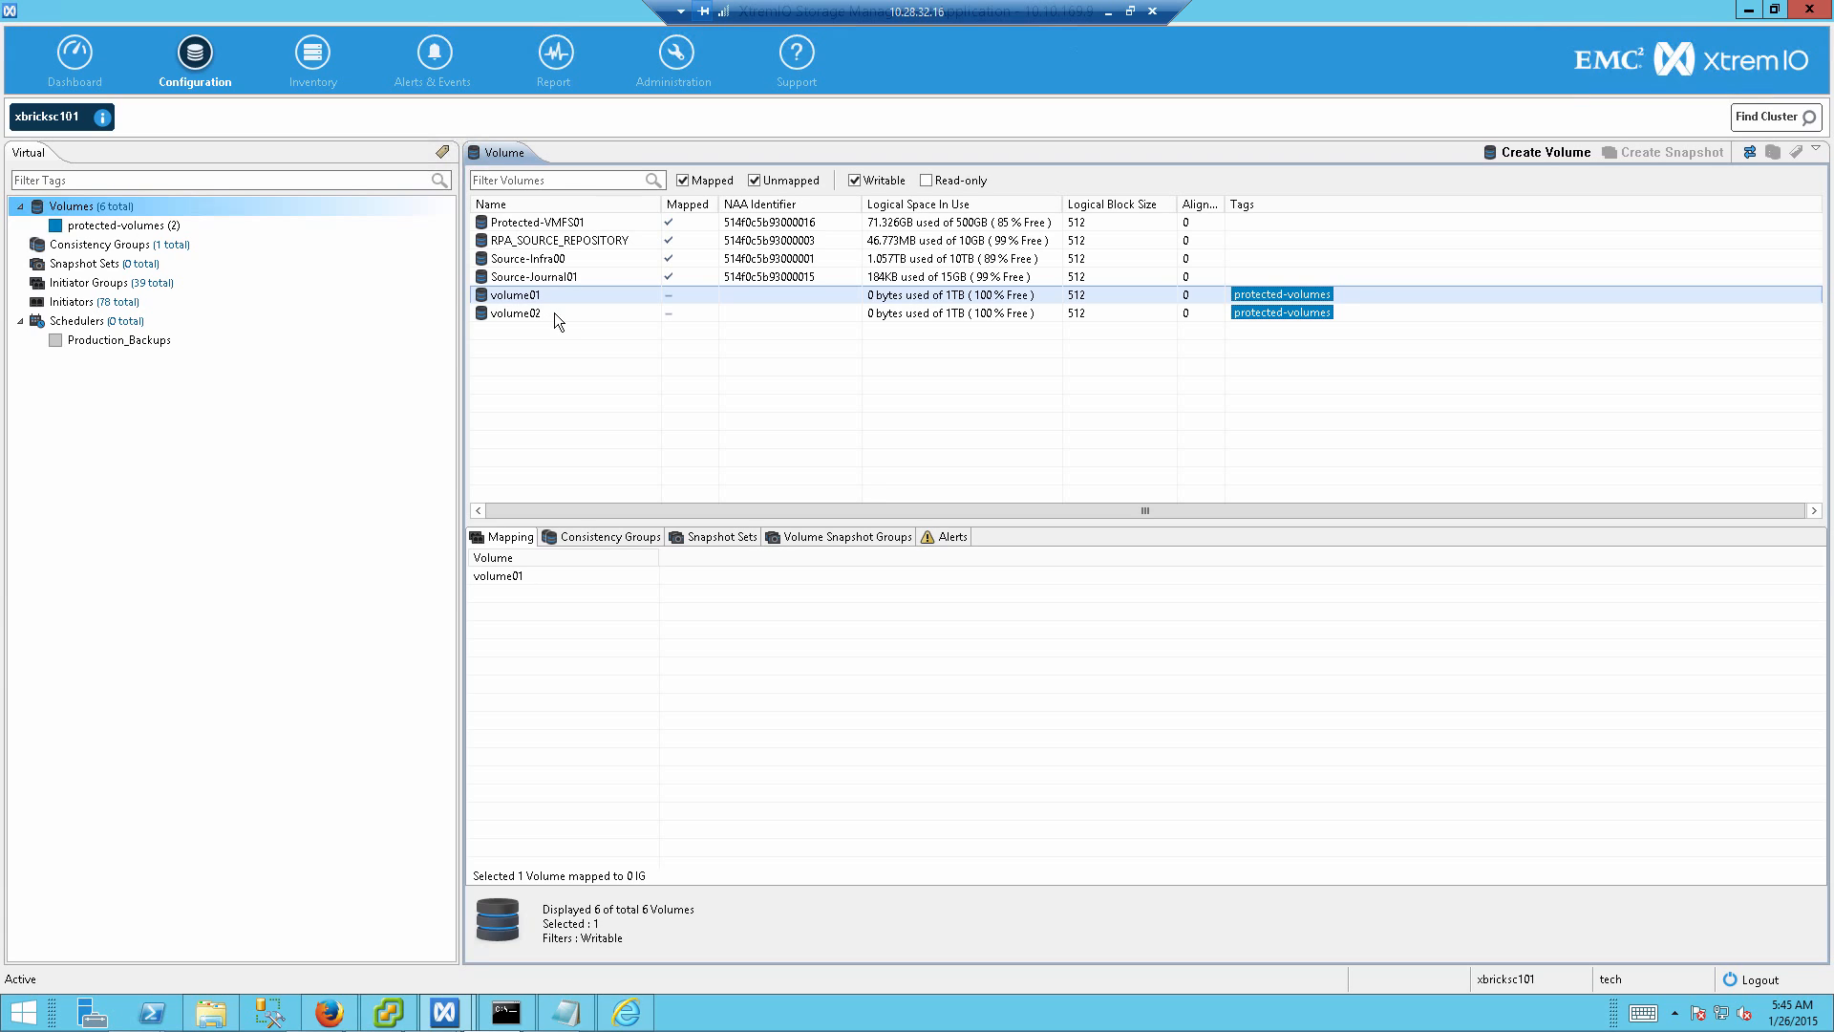
Step: Start a consistency group from volume01 and volume02, name it CG-protected-volumes, and proceed to its tag settings
left_click(508, 313, "shift")
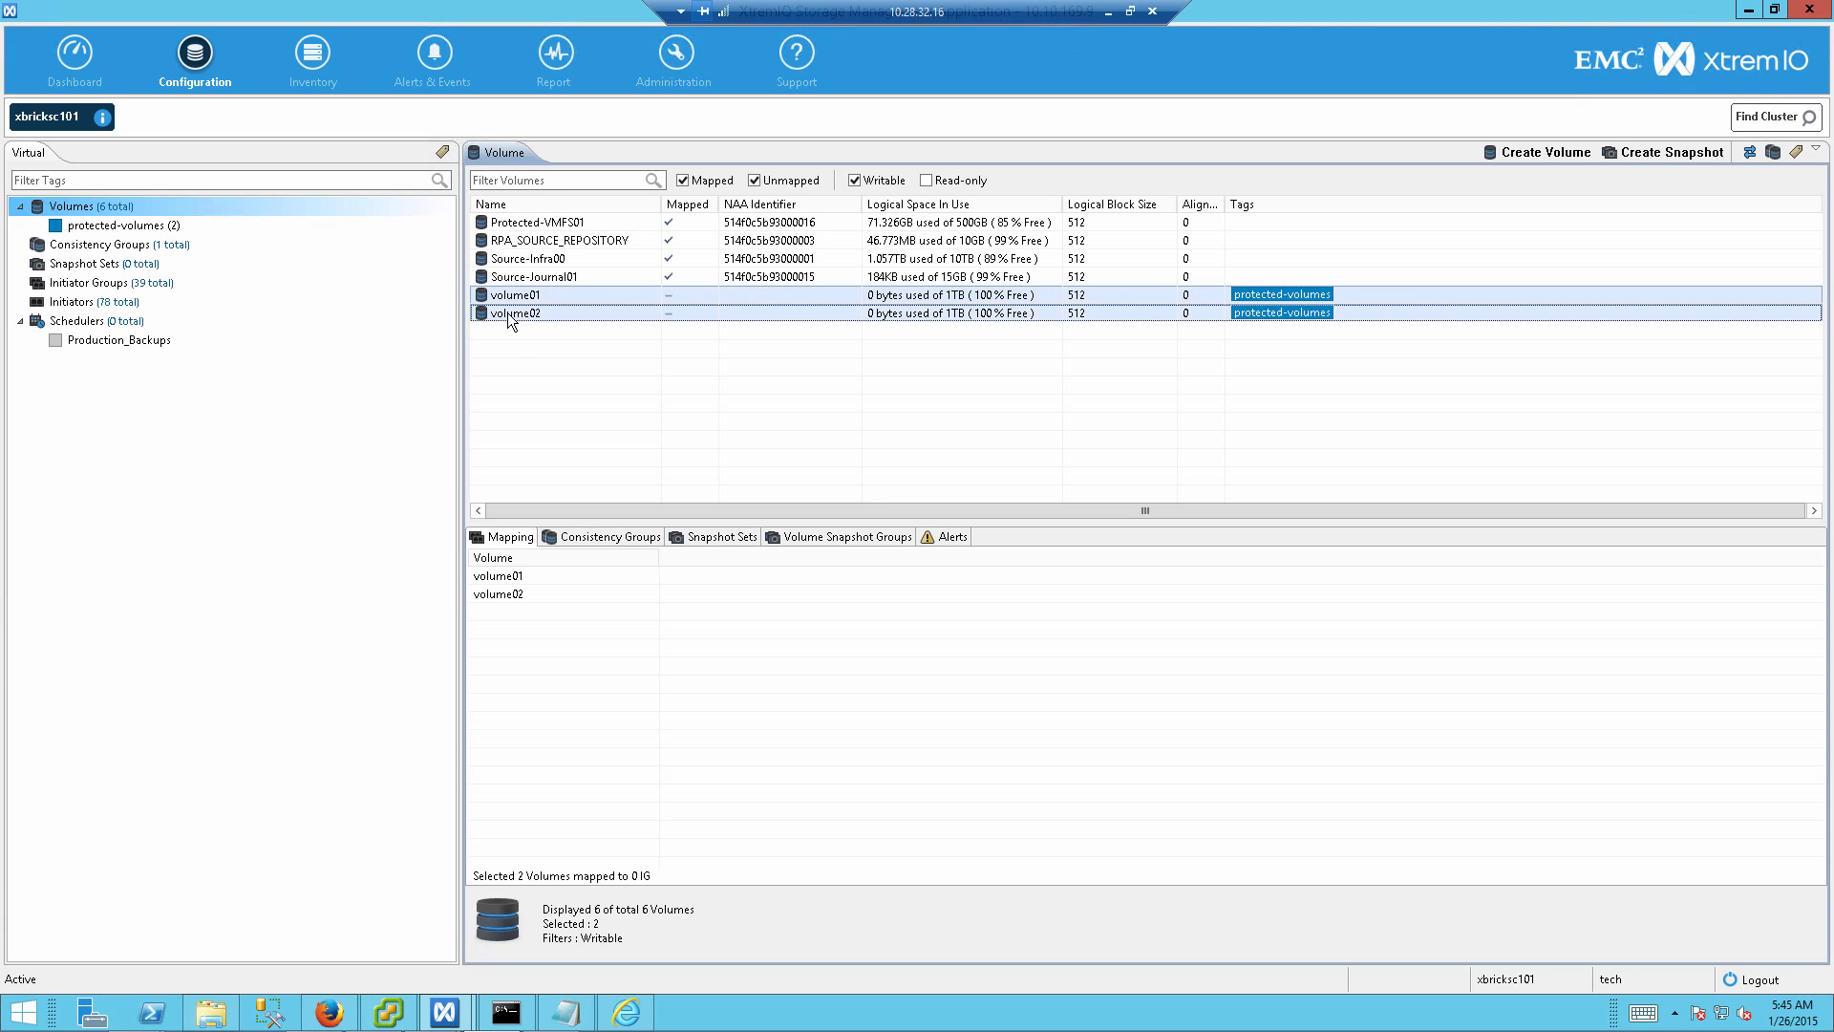
right_click(507, 312)
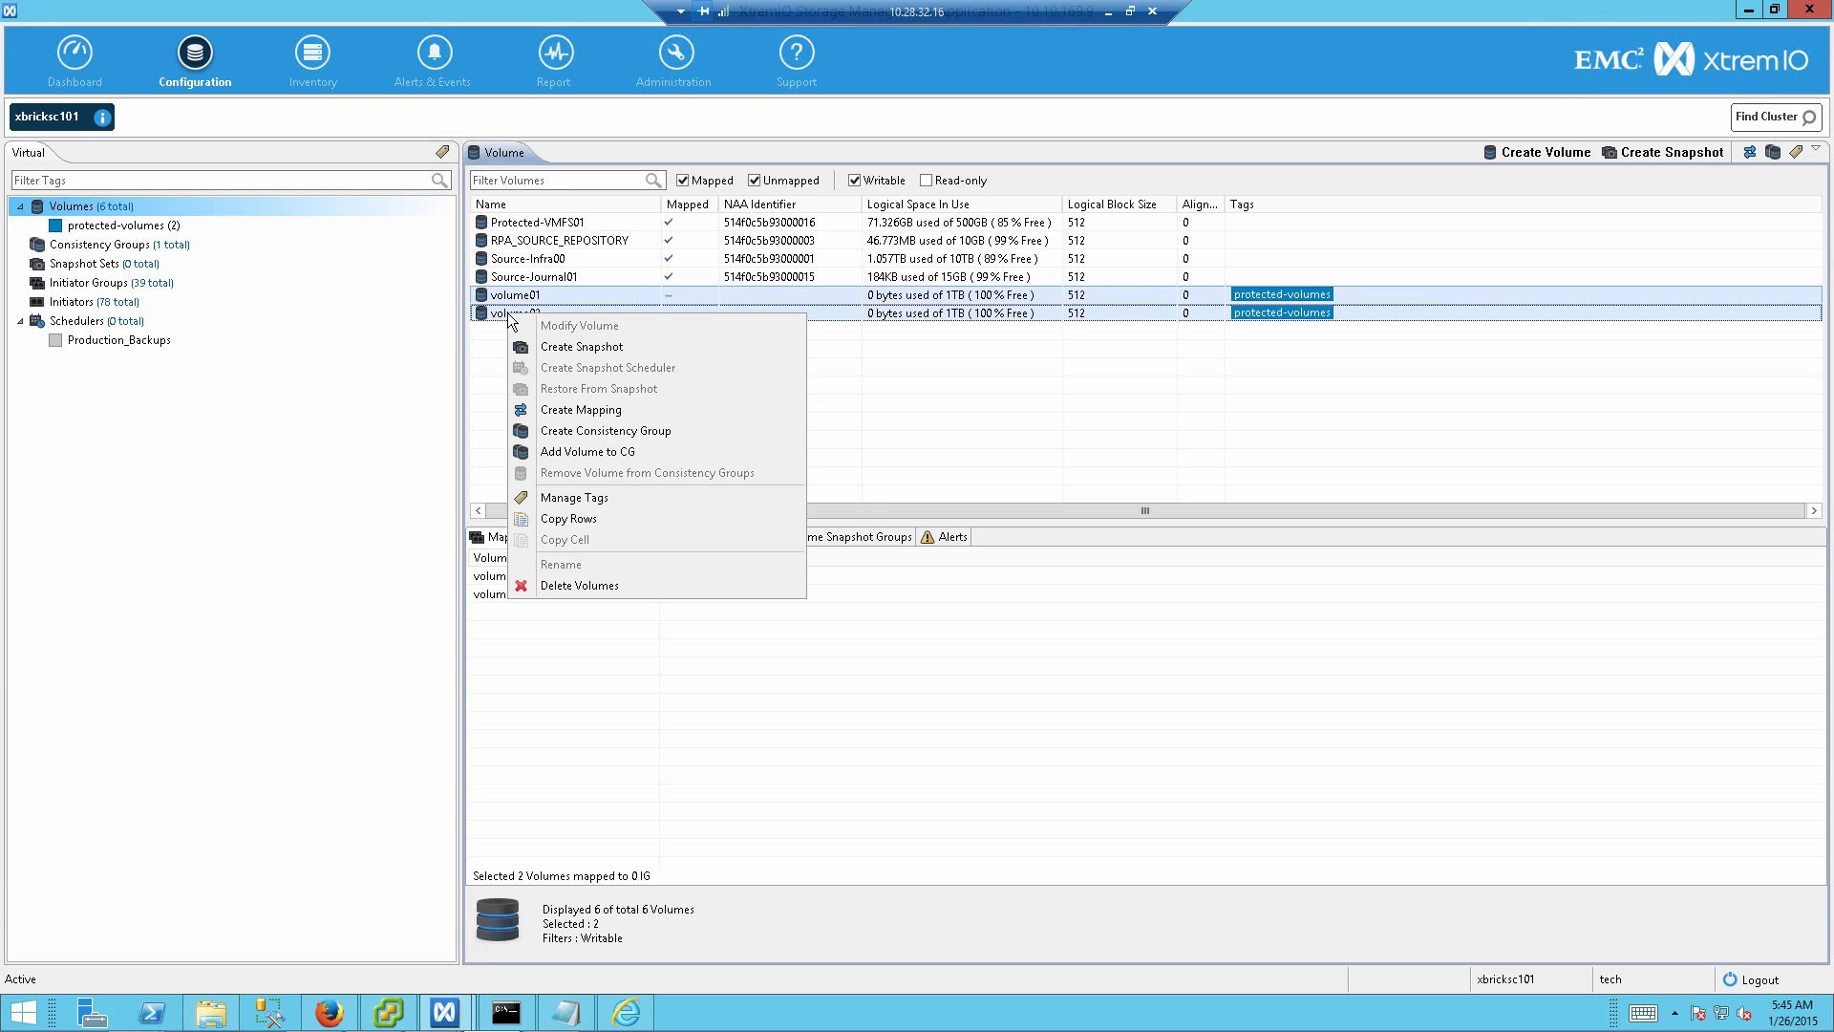
left_click(552, 431)
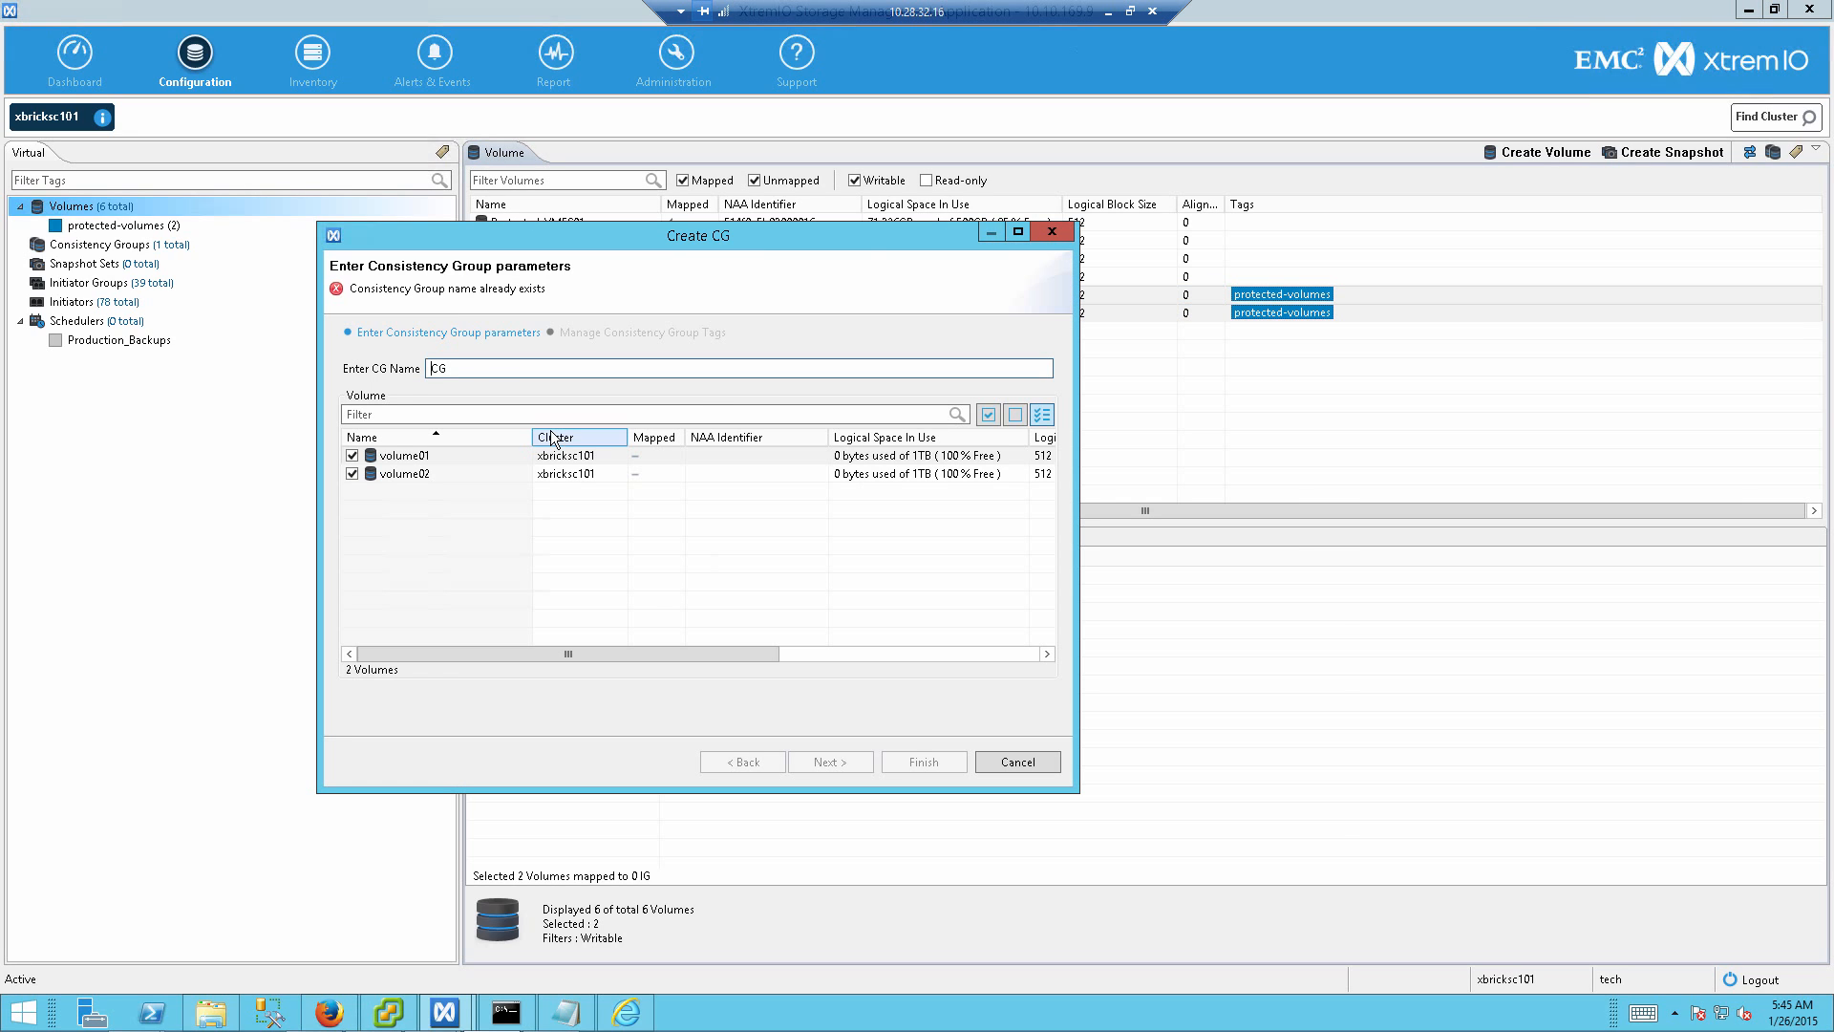
left_click(471, 371)
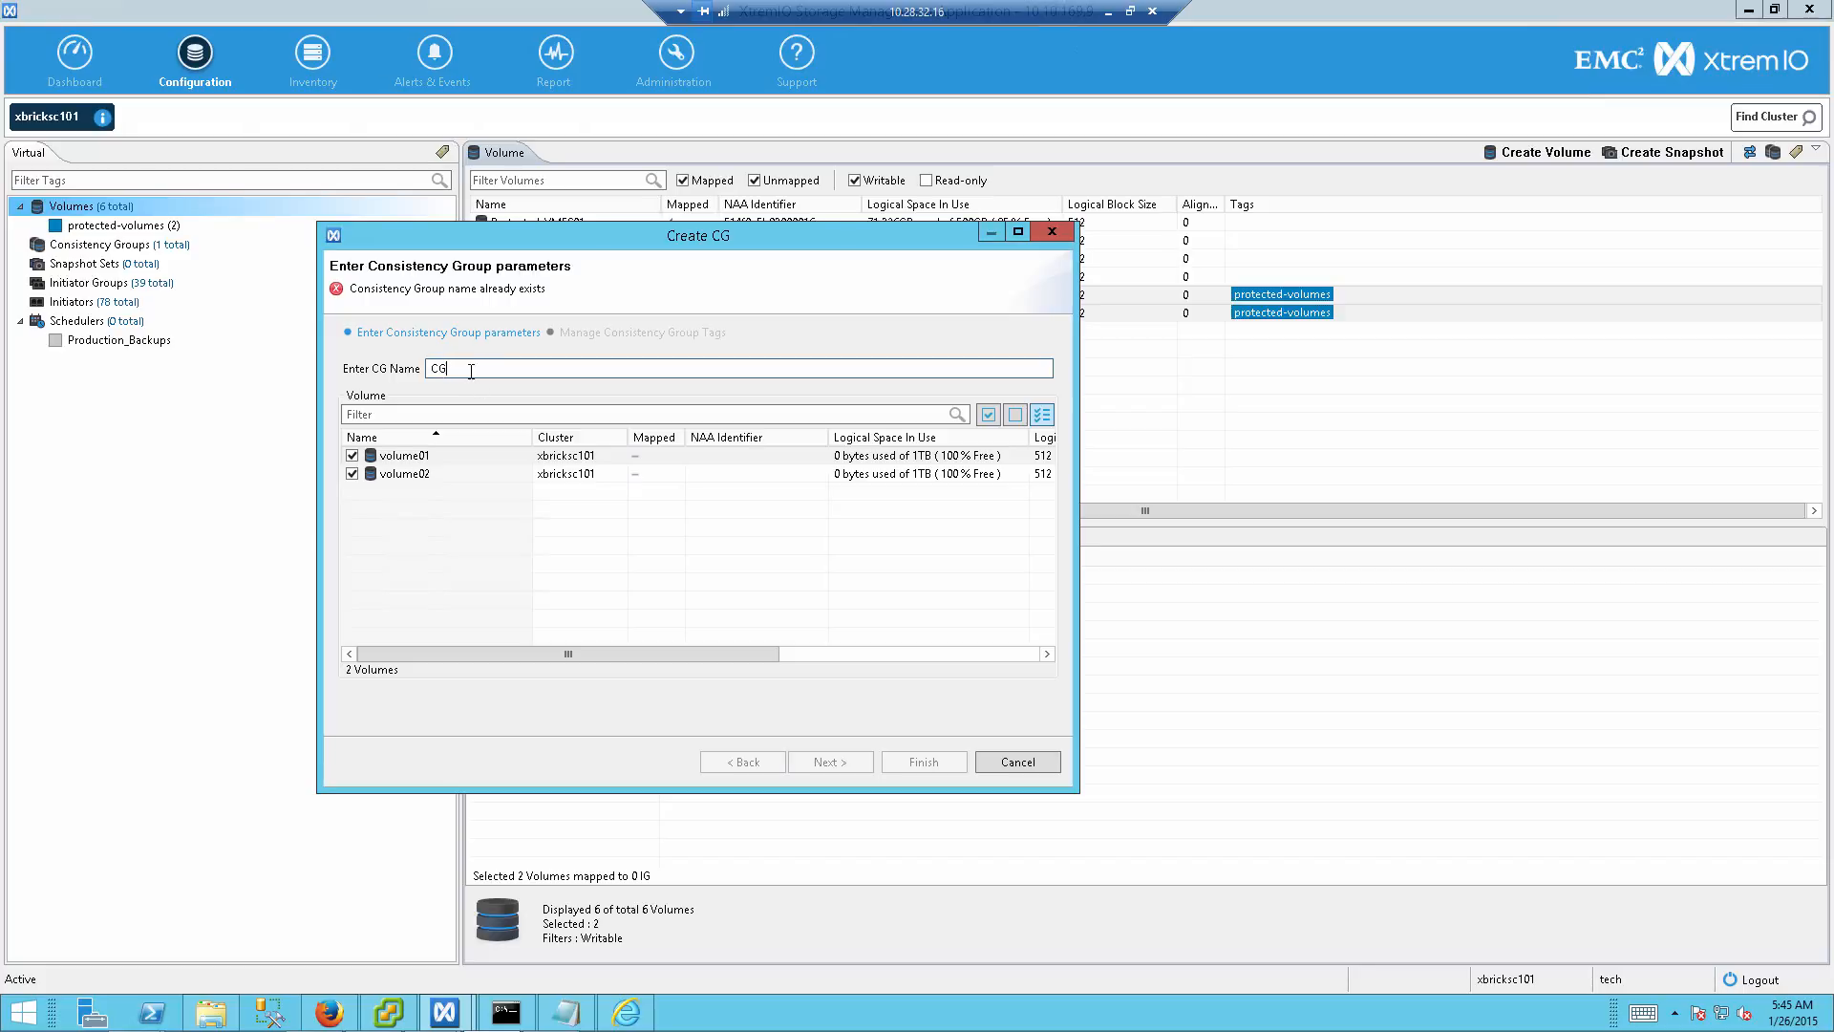
type("-prote")
type("cte")
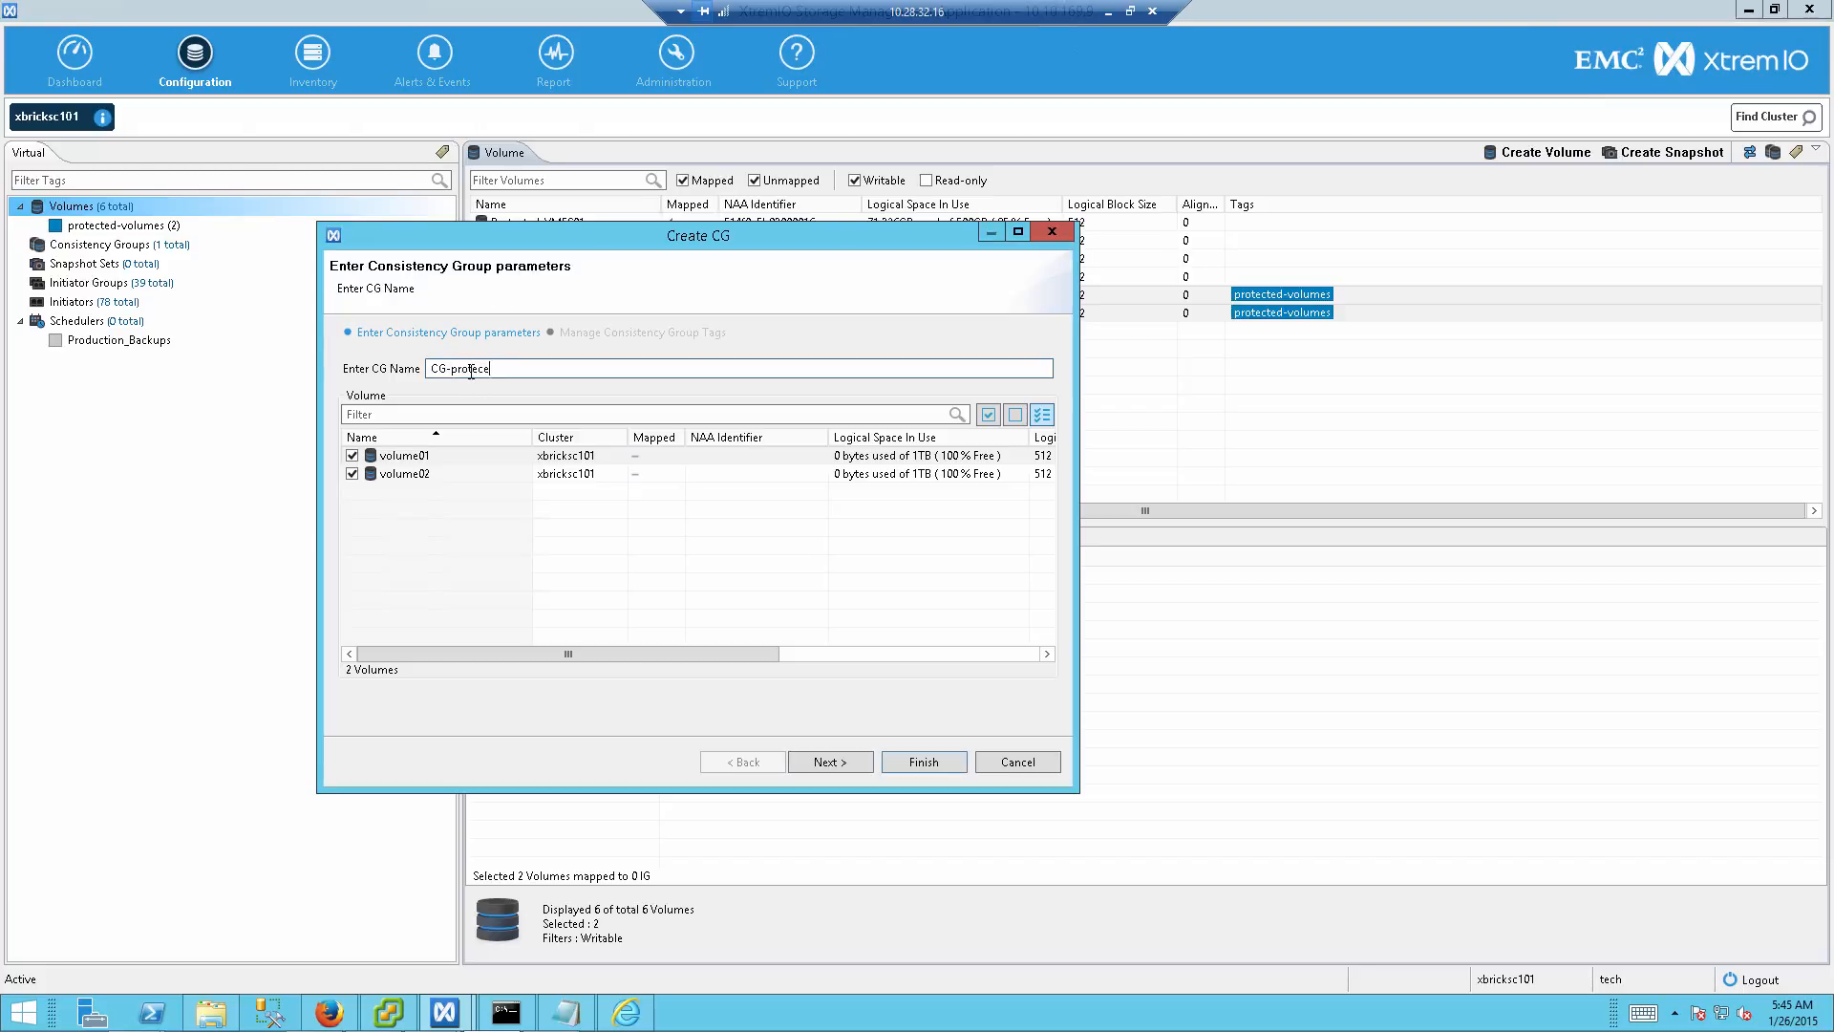
type("d-volumes")
left_click(820, 762)
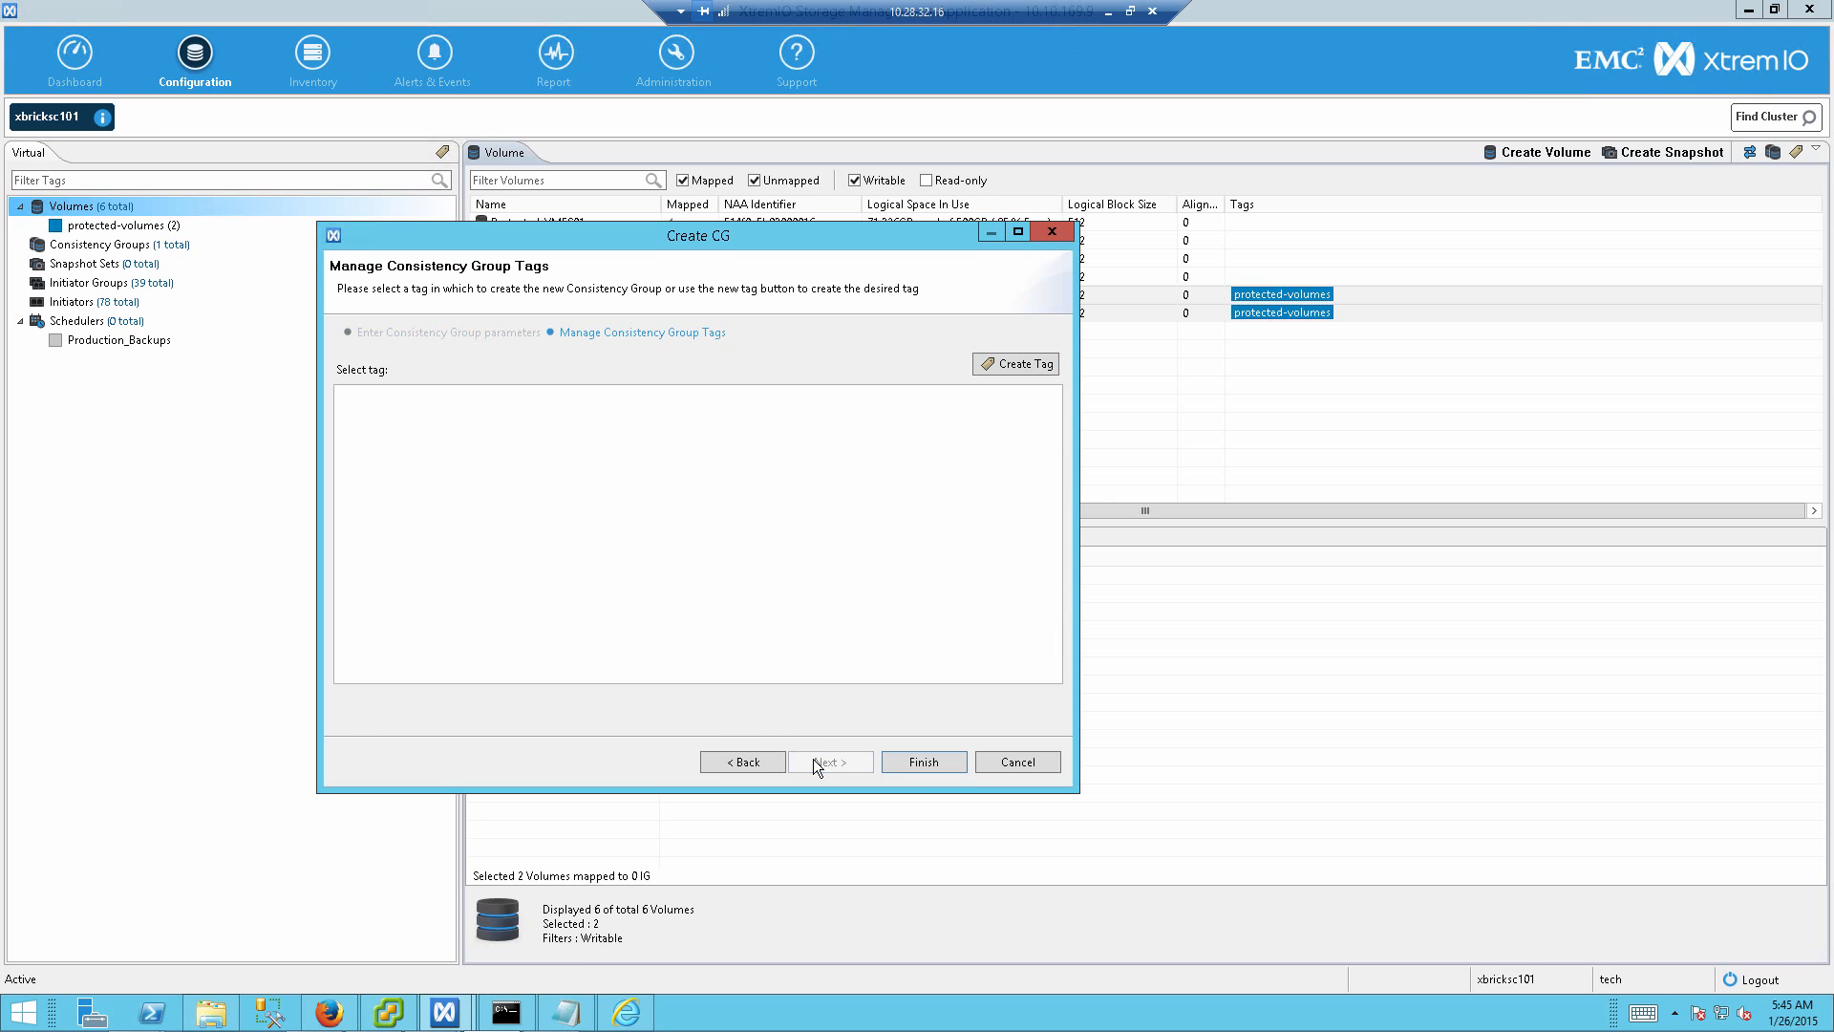
Step: Add a consistency group tag named Protected-Volumes-CG, assign it to the new group, and finish creating the group
left_click(1020, 365)
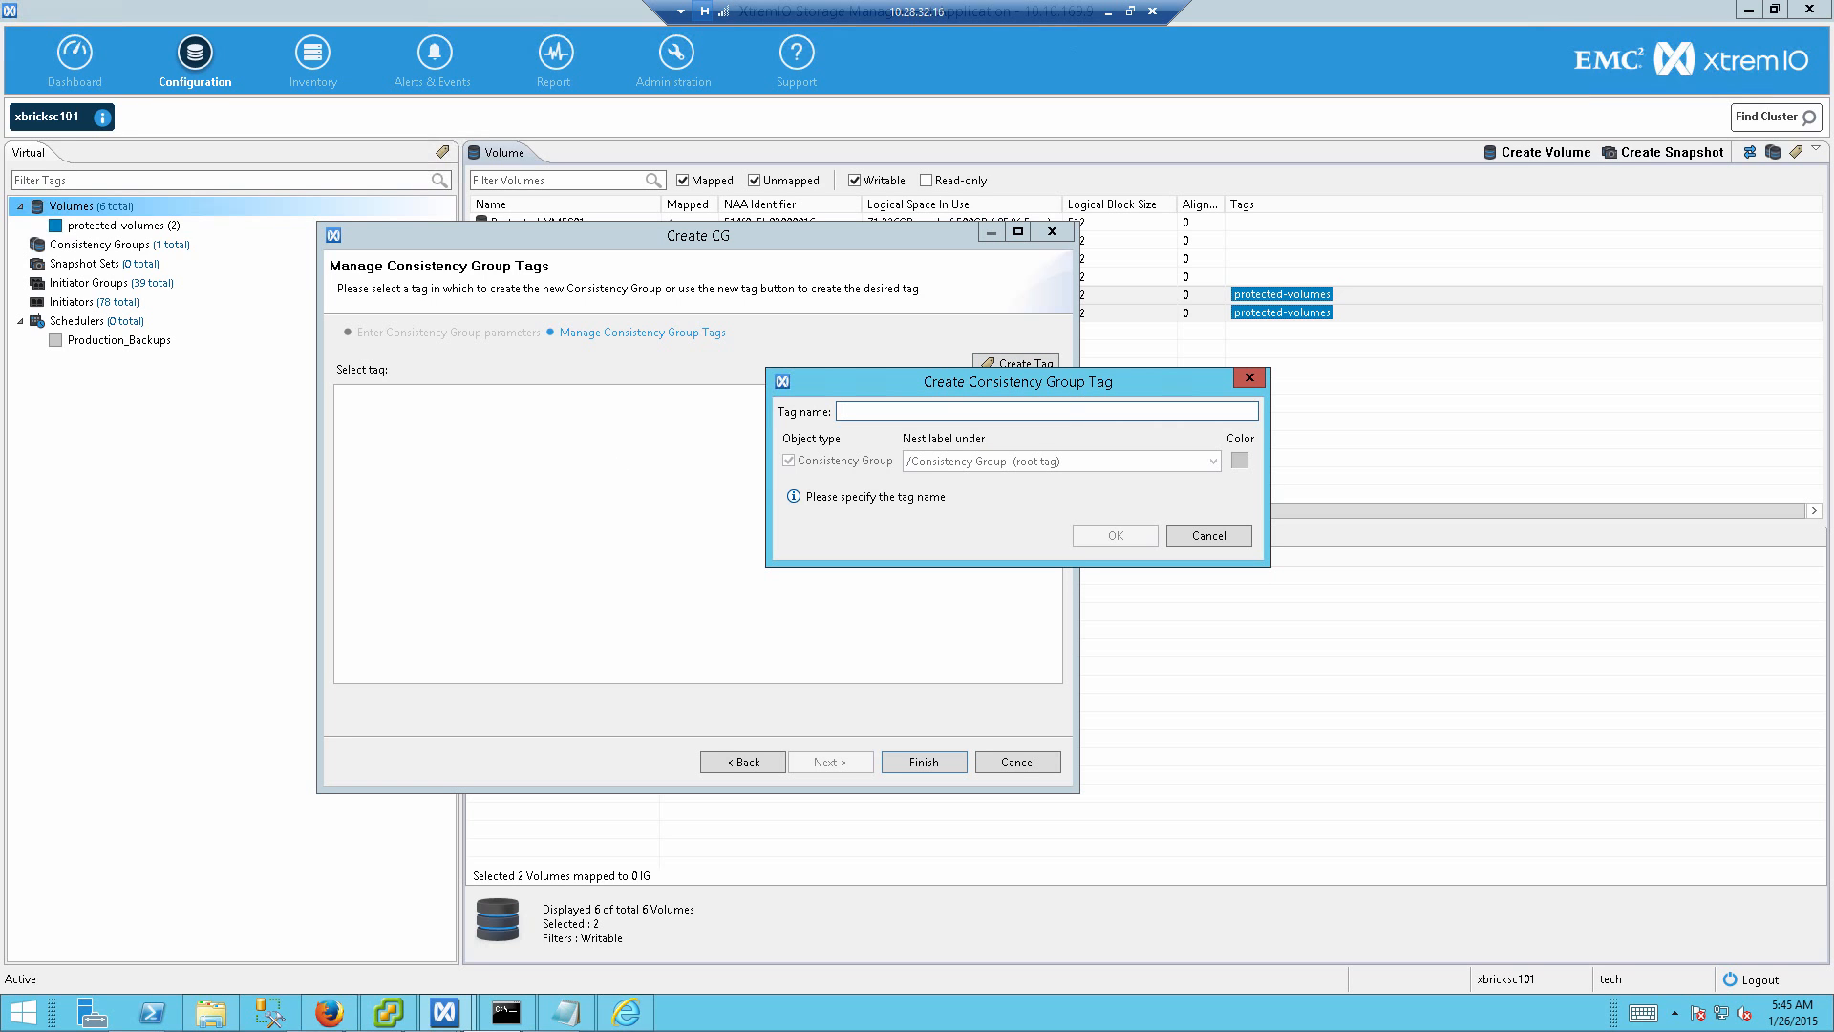
type("Protected-Volumes-CG")
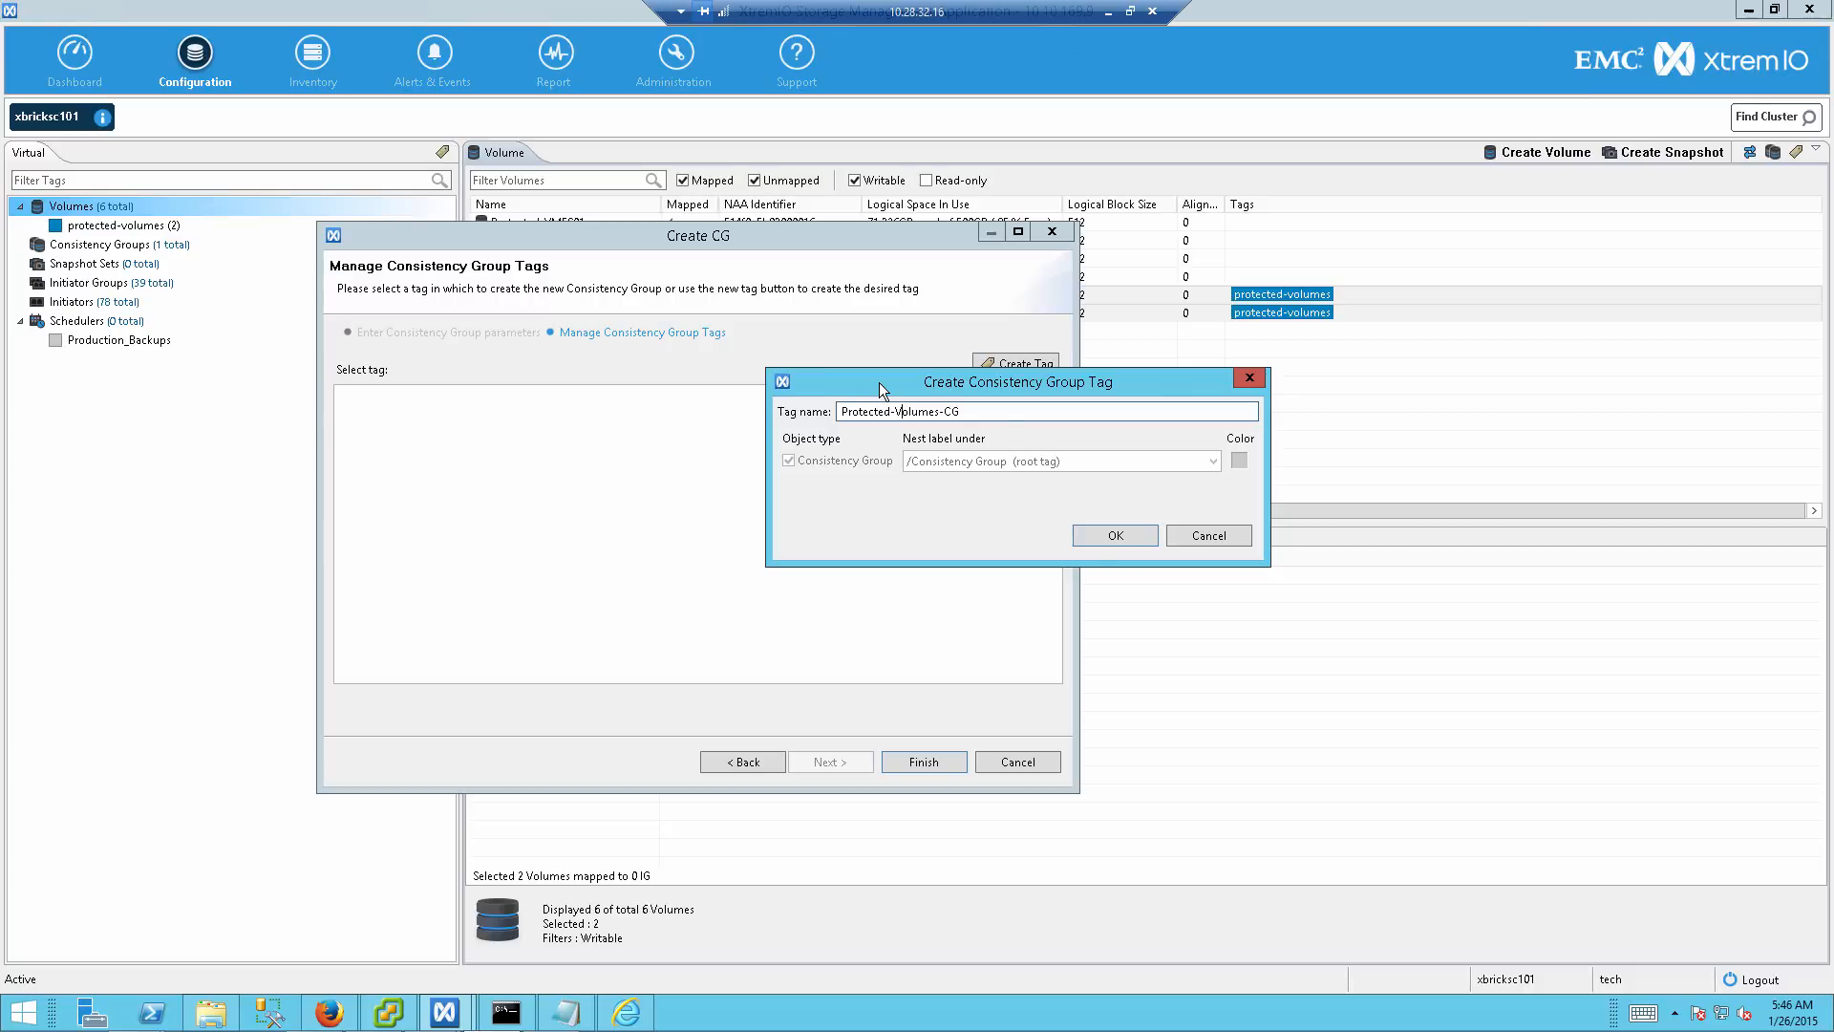
left_click(1093, 536)
left_click(922, 761)
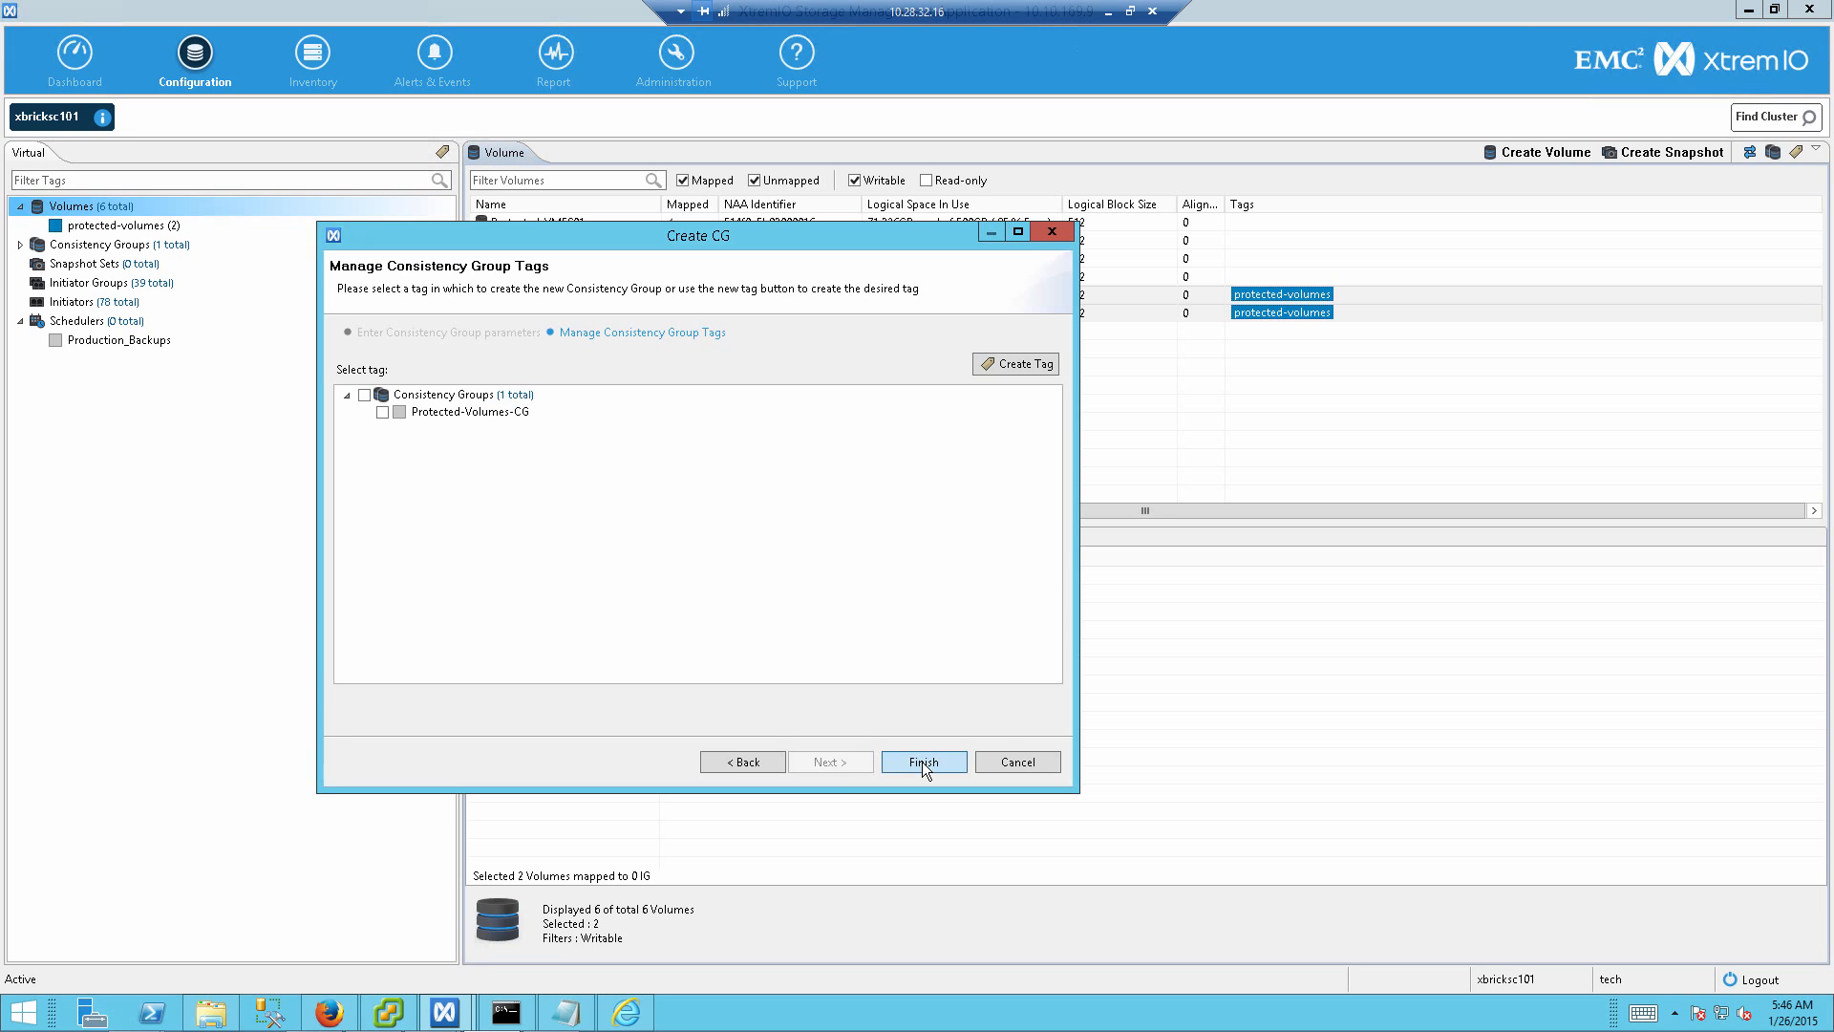
key("Return")
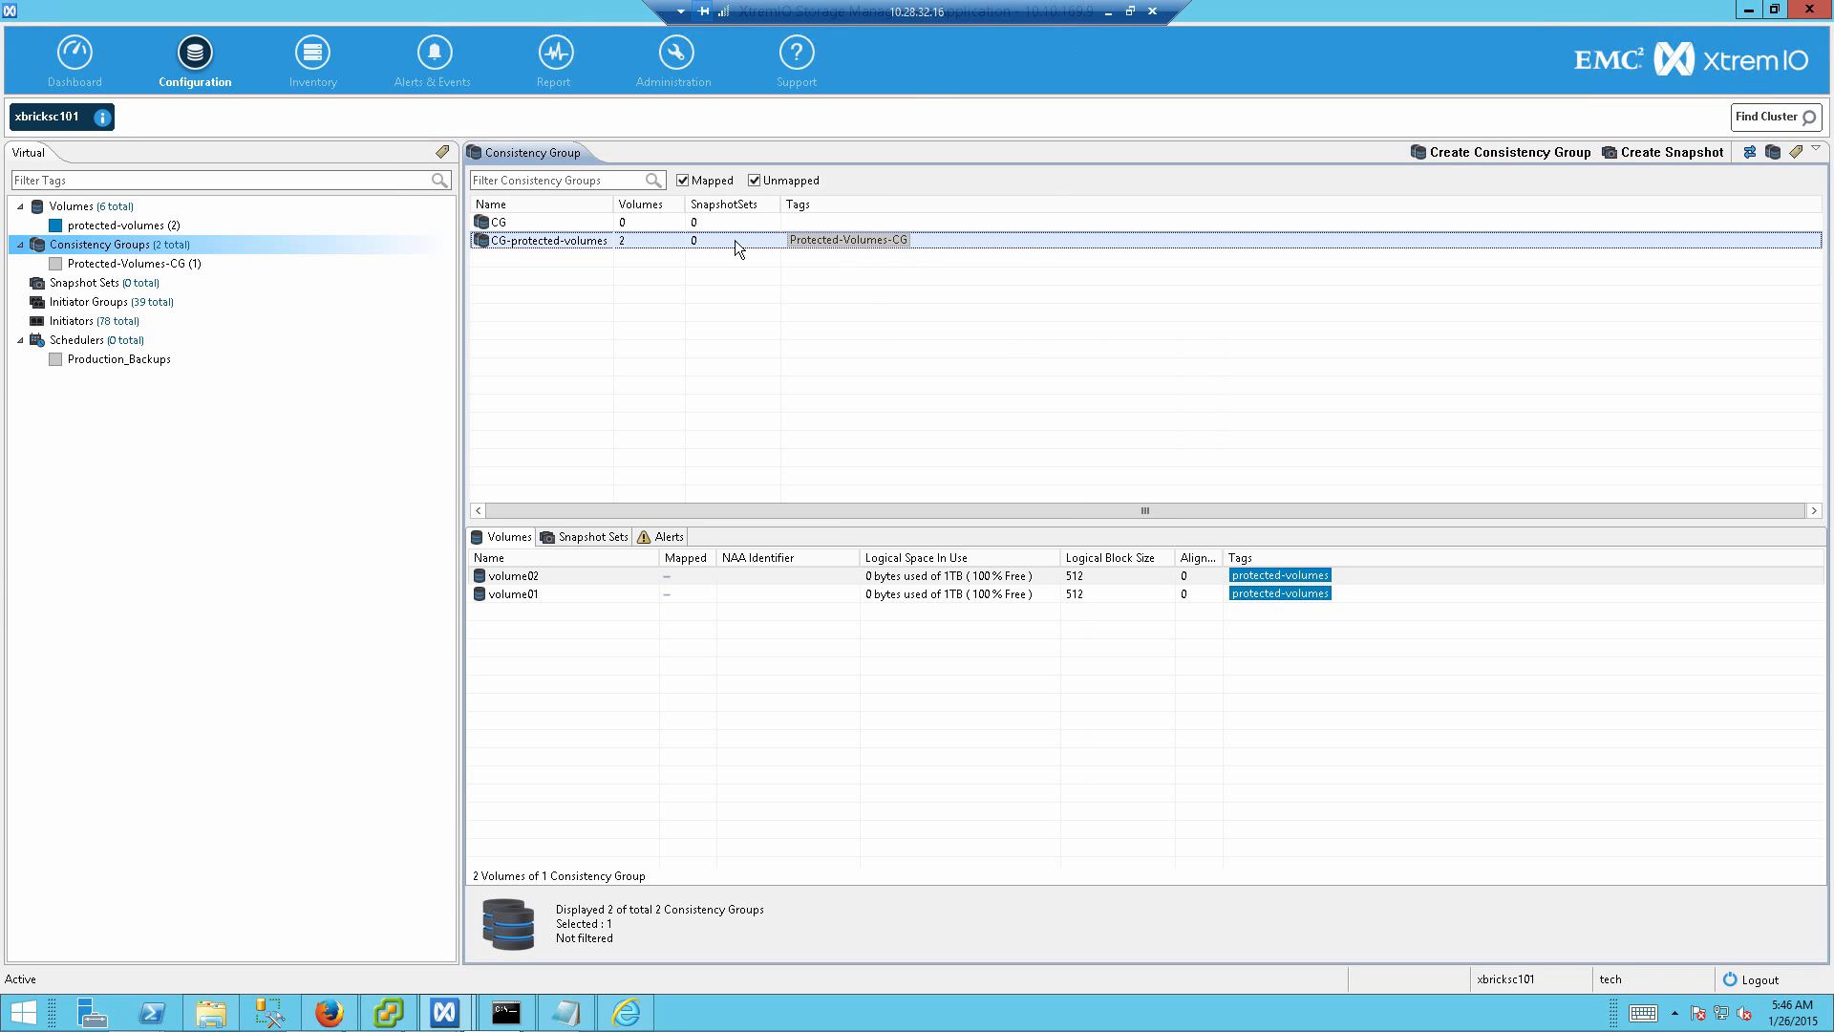
Step: Start a snapshot scheduler for CG-protected-volumes, named VMFS-Daily-Snapshot-Scheduler, with its state set to Enabled
left_click(529, 243)
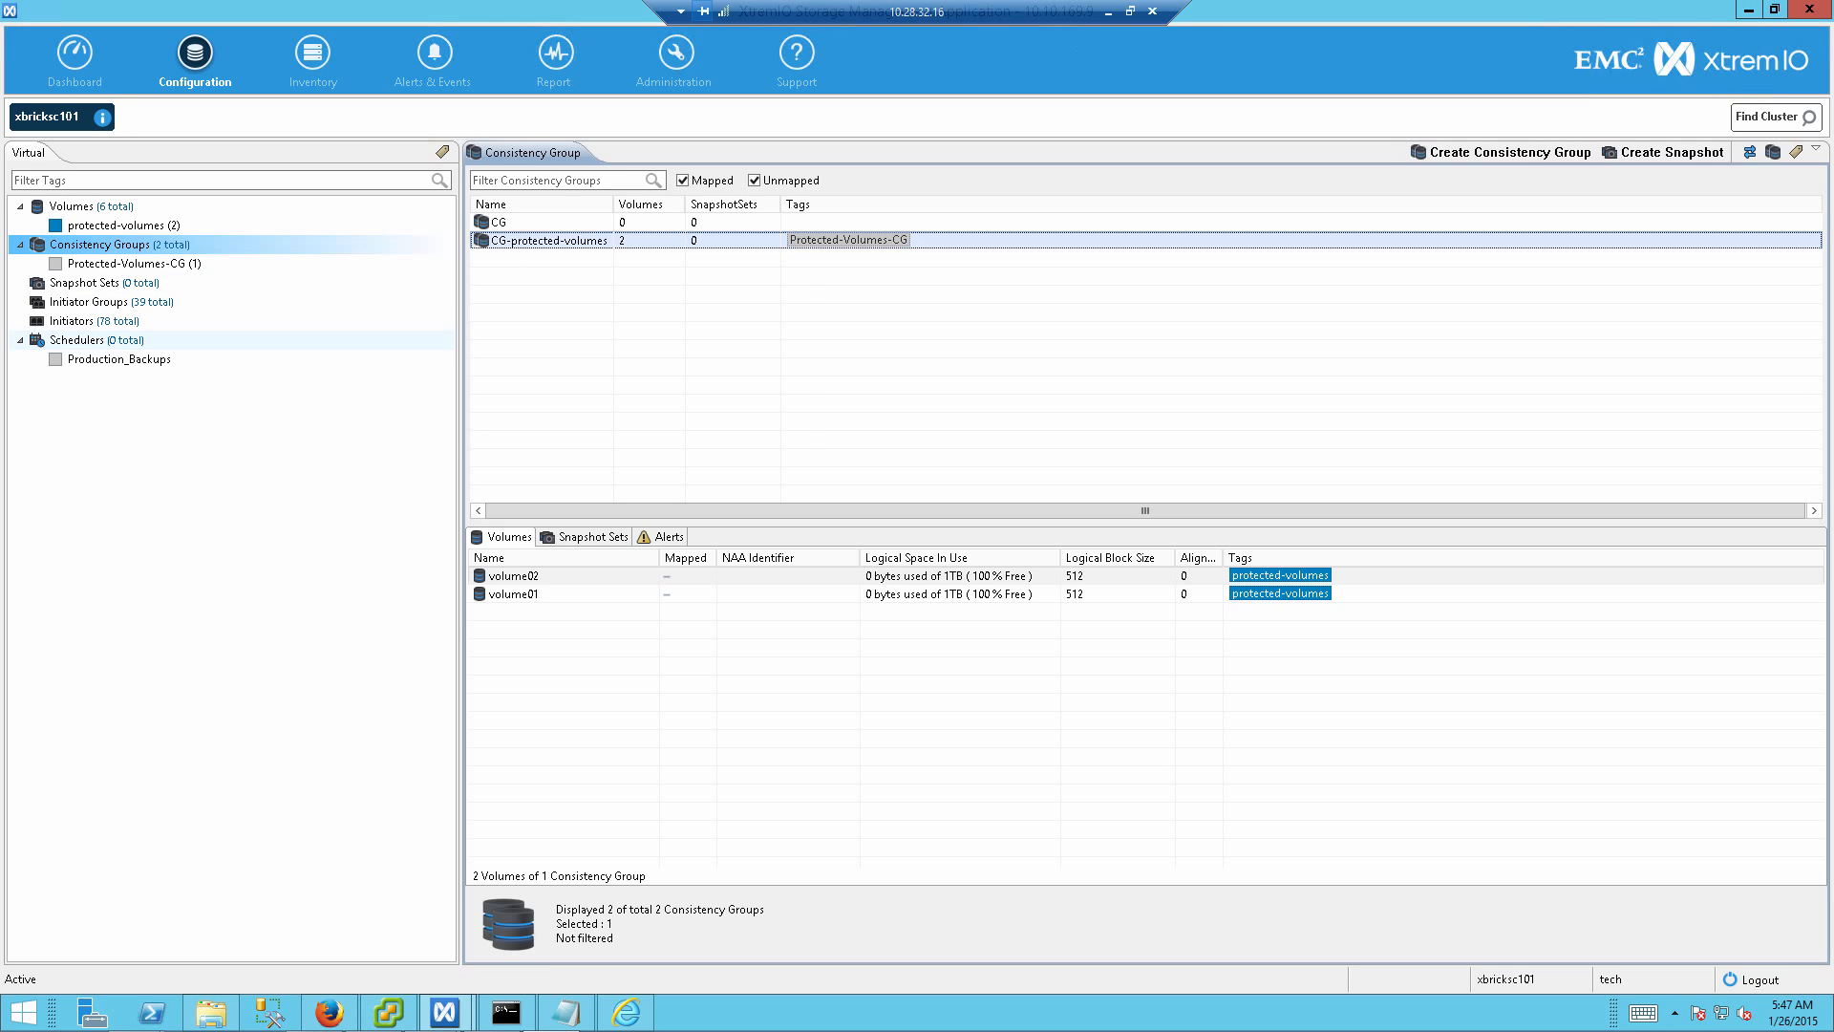
right_click(498, 242)
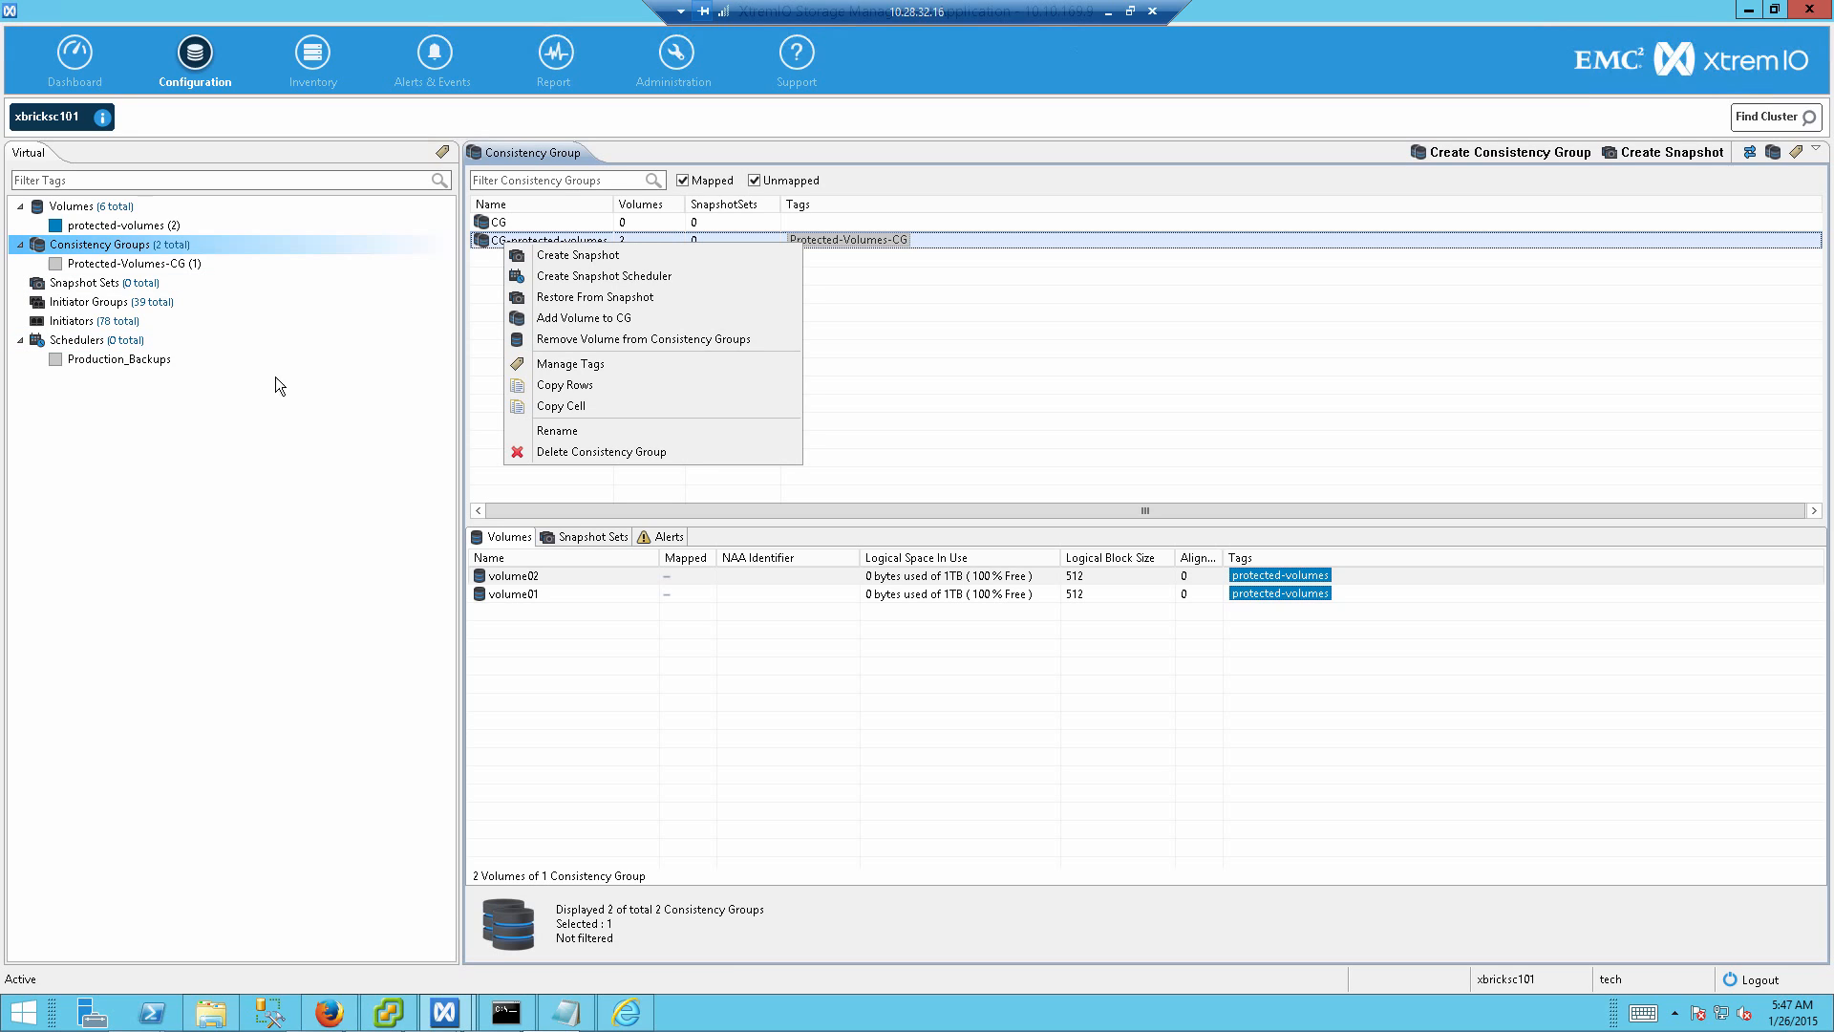
left_click(560, 278)
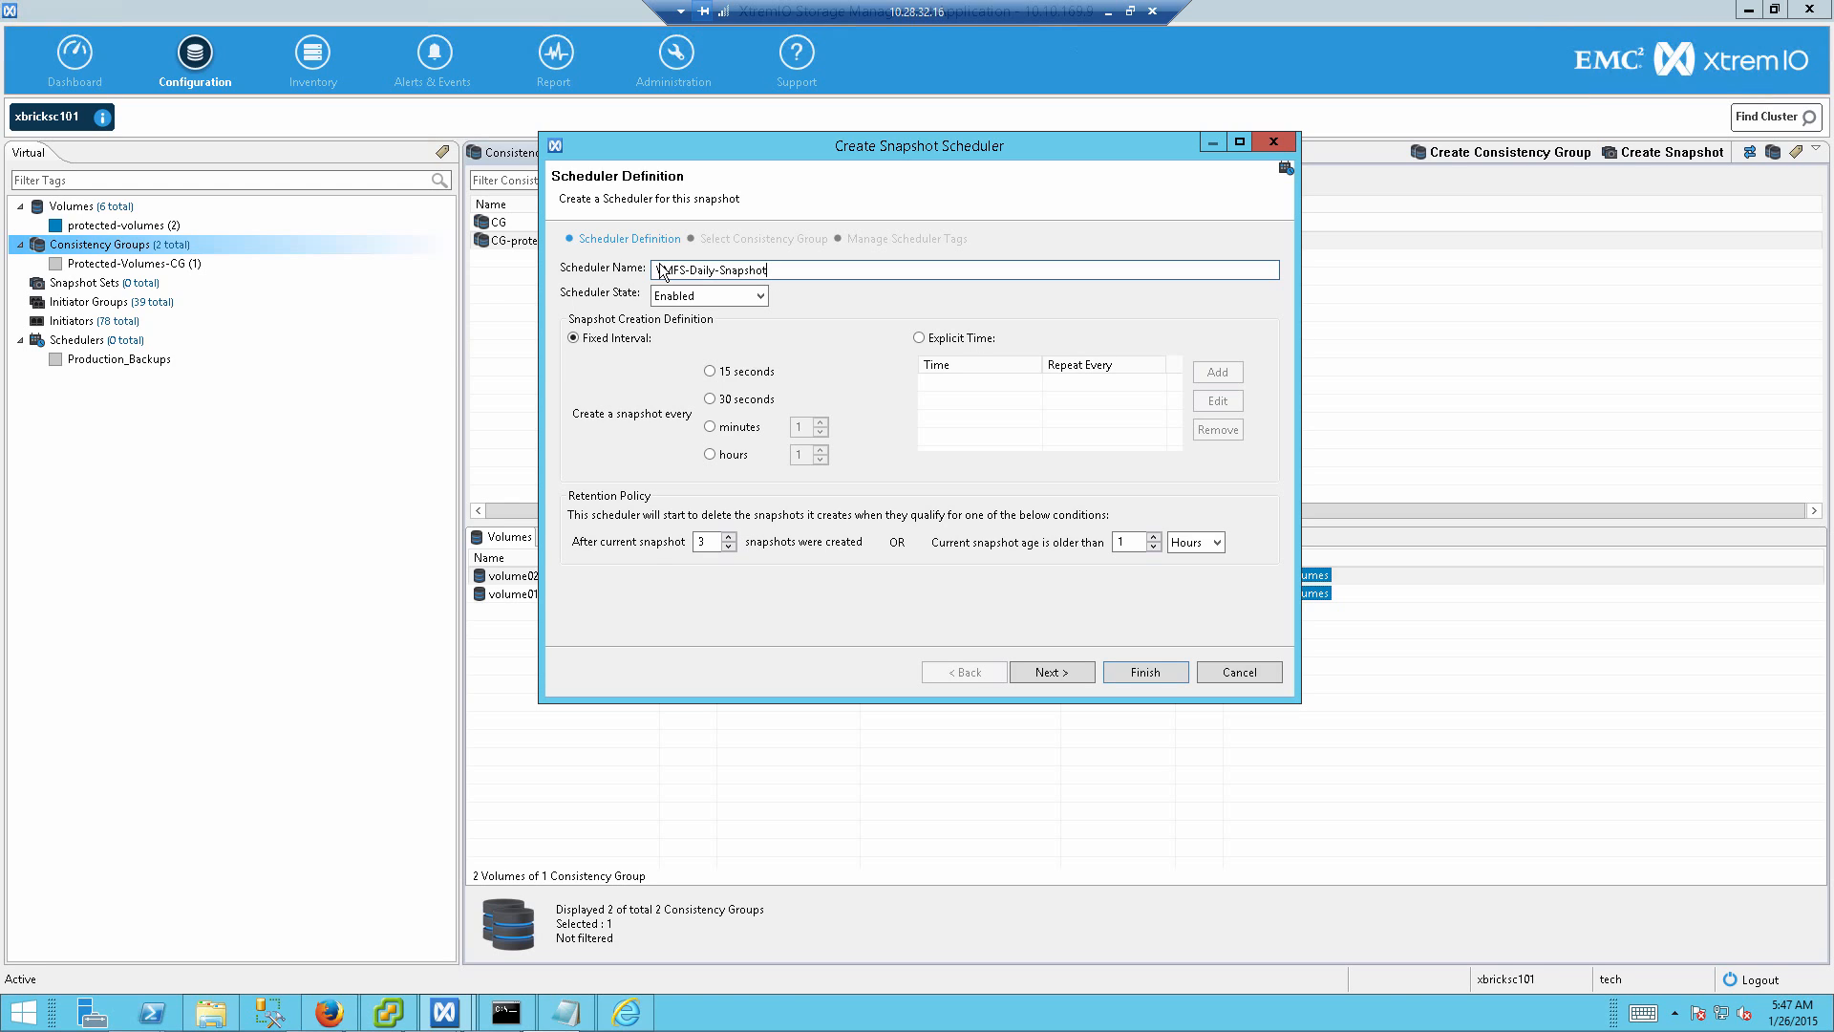
type("-Scheduler")
left_click(763, 300)
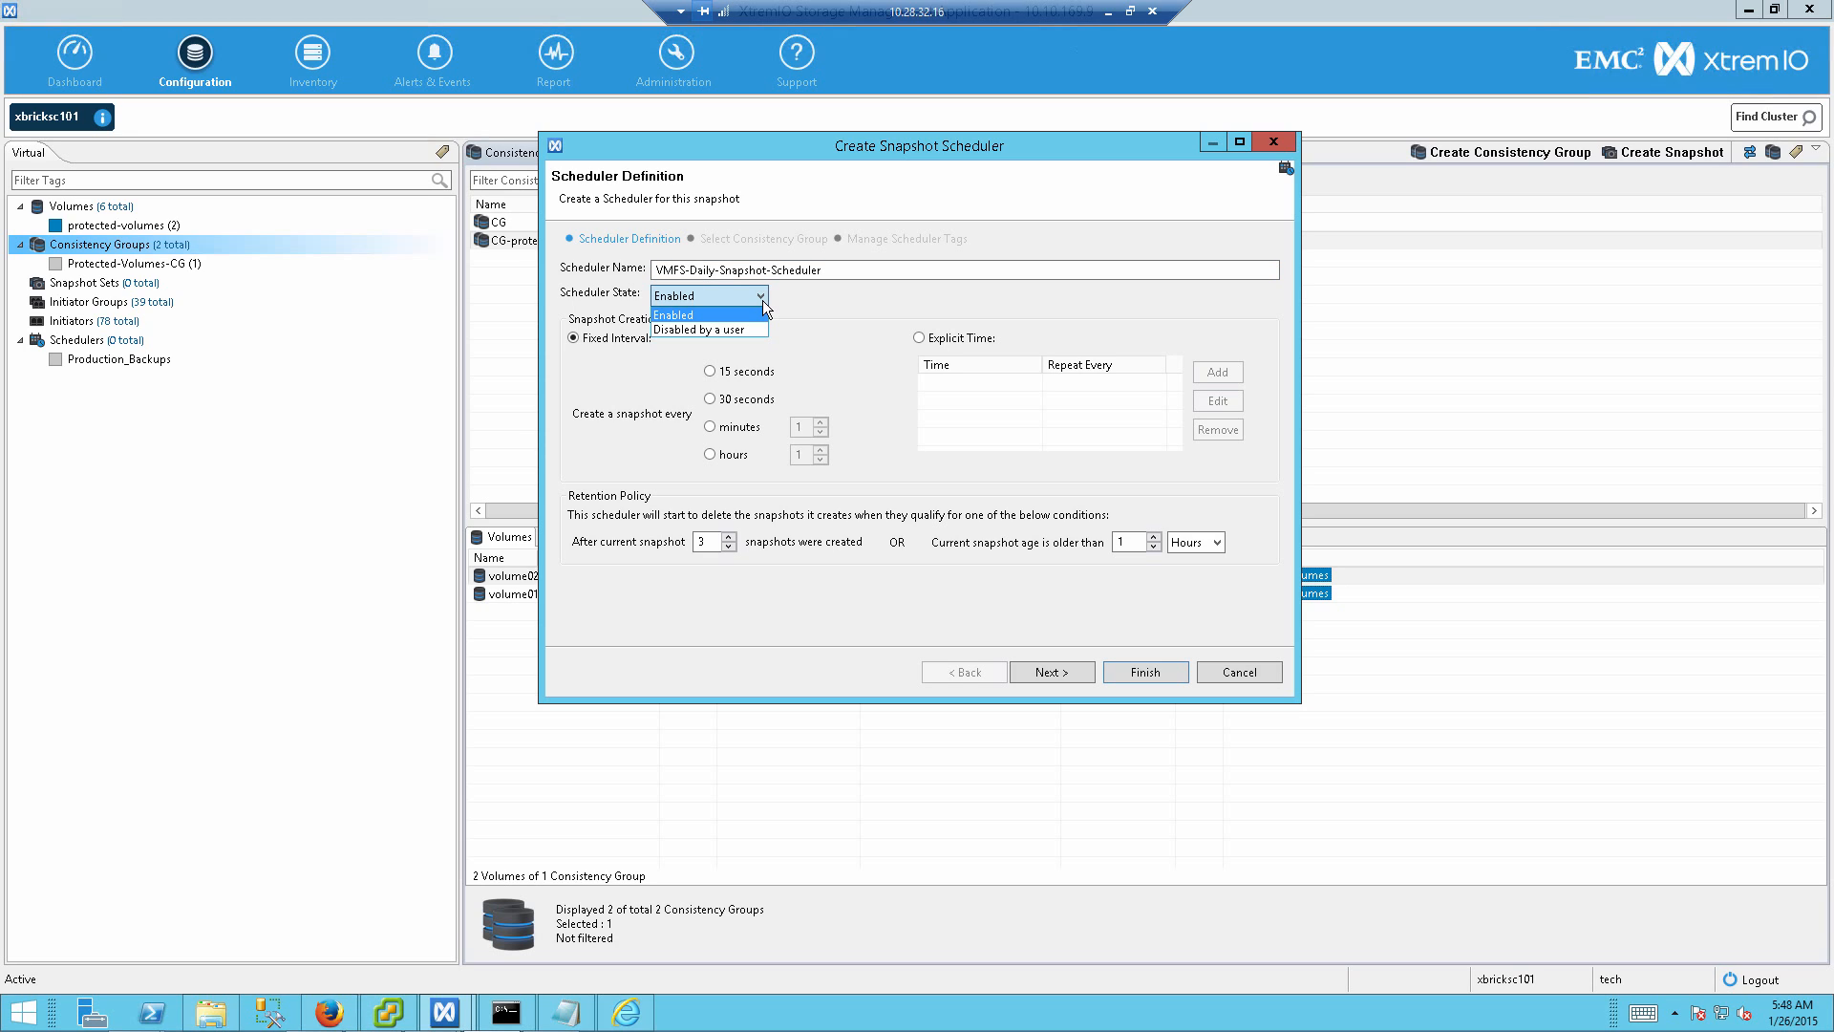
left_click(726, 314)
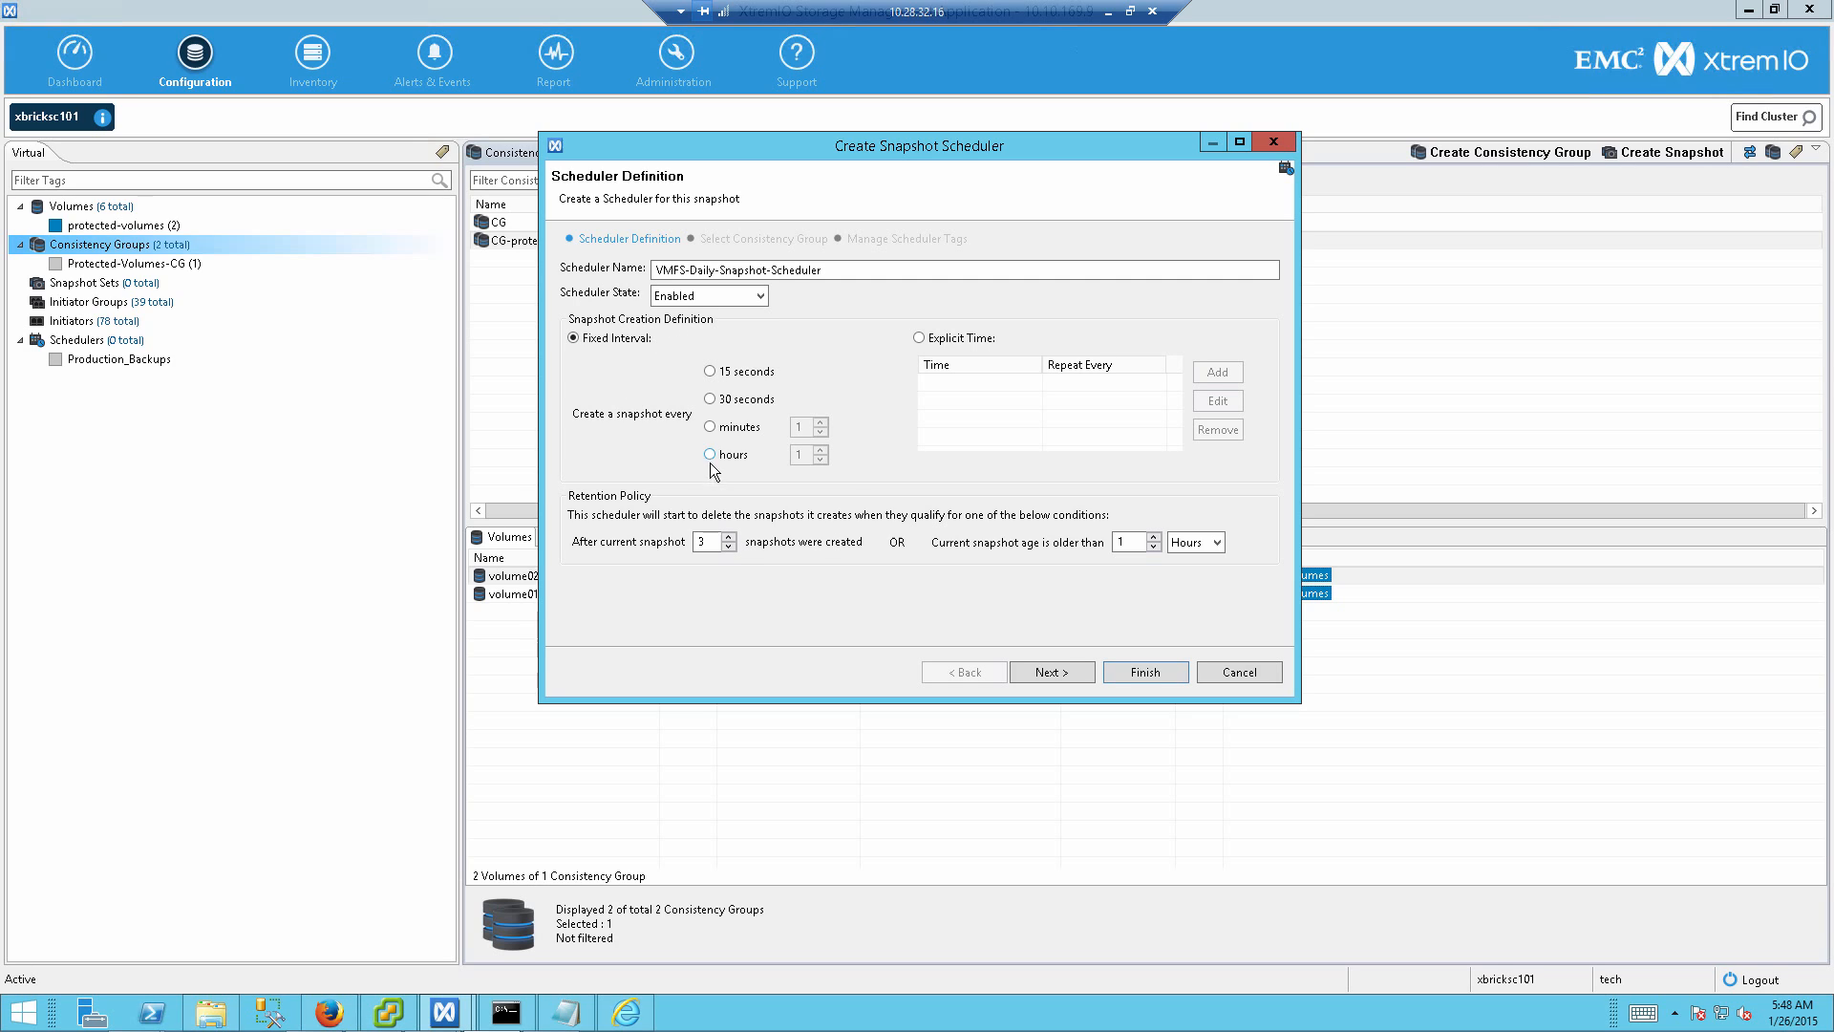
Step: Set the scheduler's fixed interval to 1 minute, select the Production_Backups tag, and finish creating the scheduler
left_click(711, 428)
left_click(1030, 673)
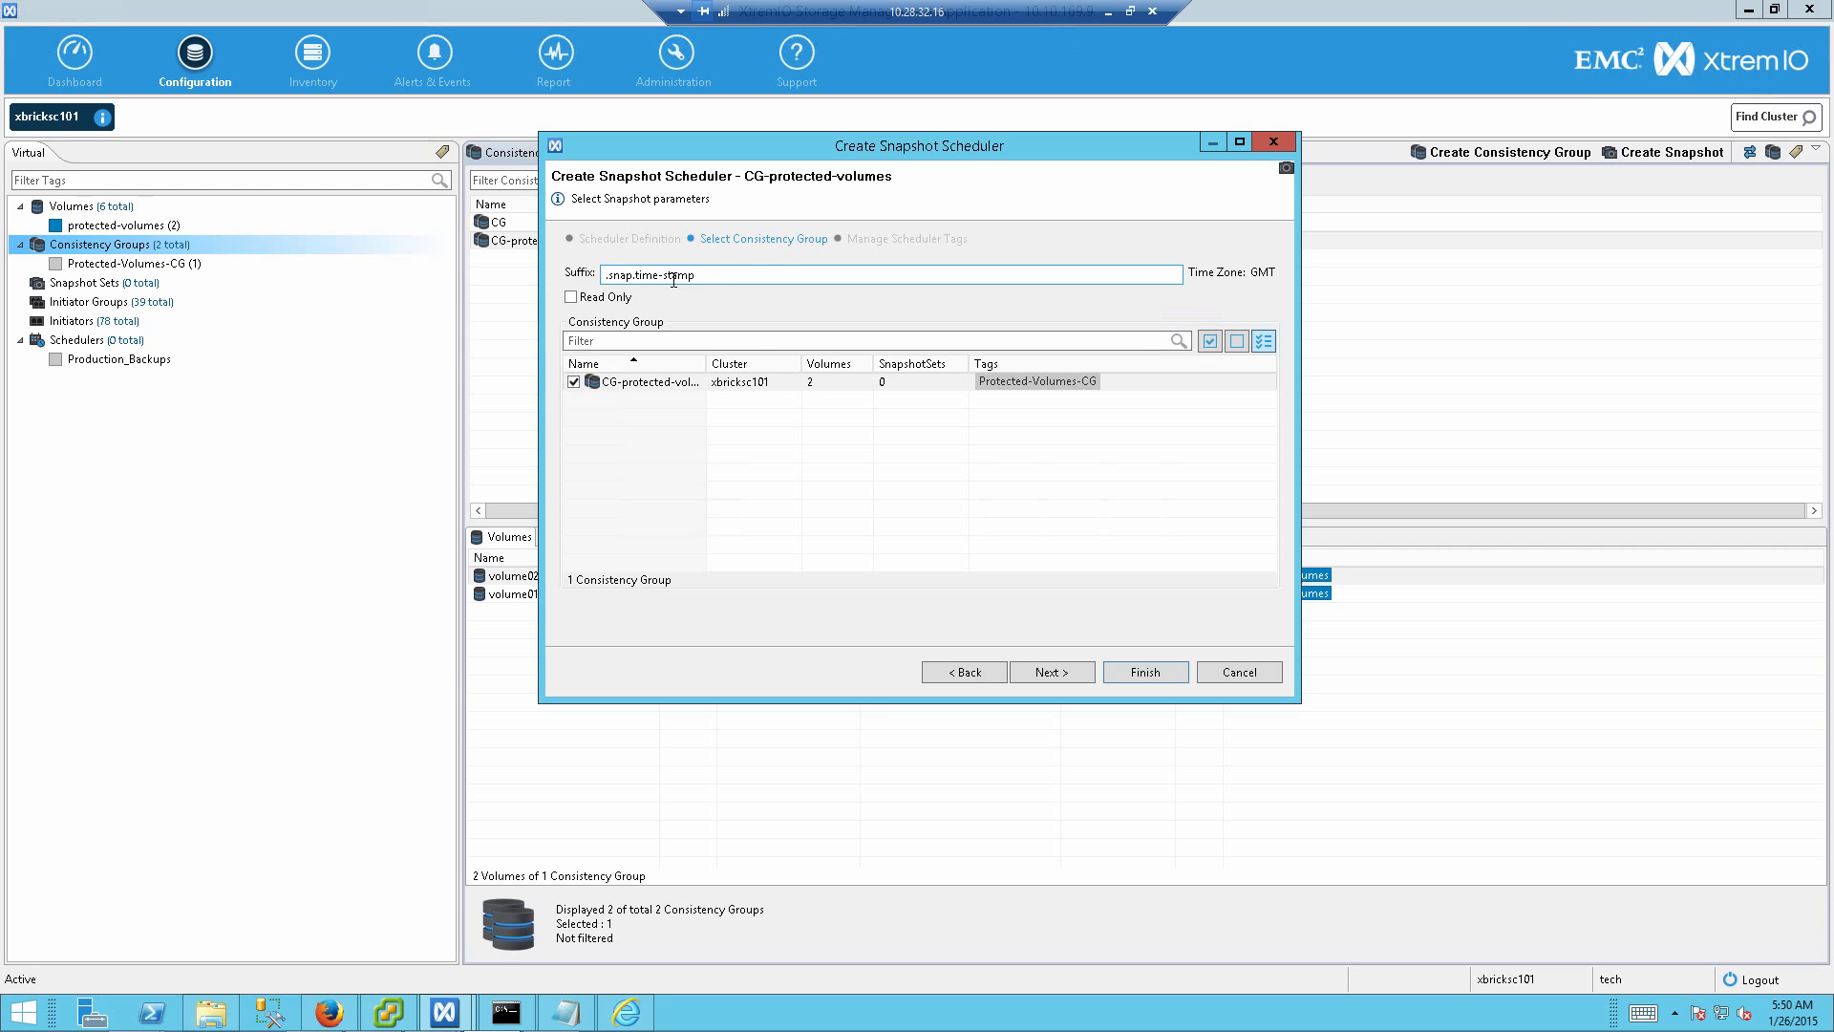
left_click(1045, 678)
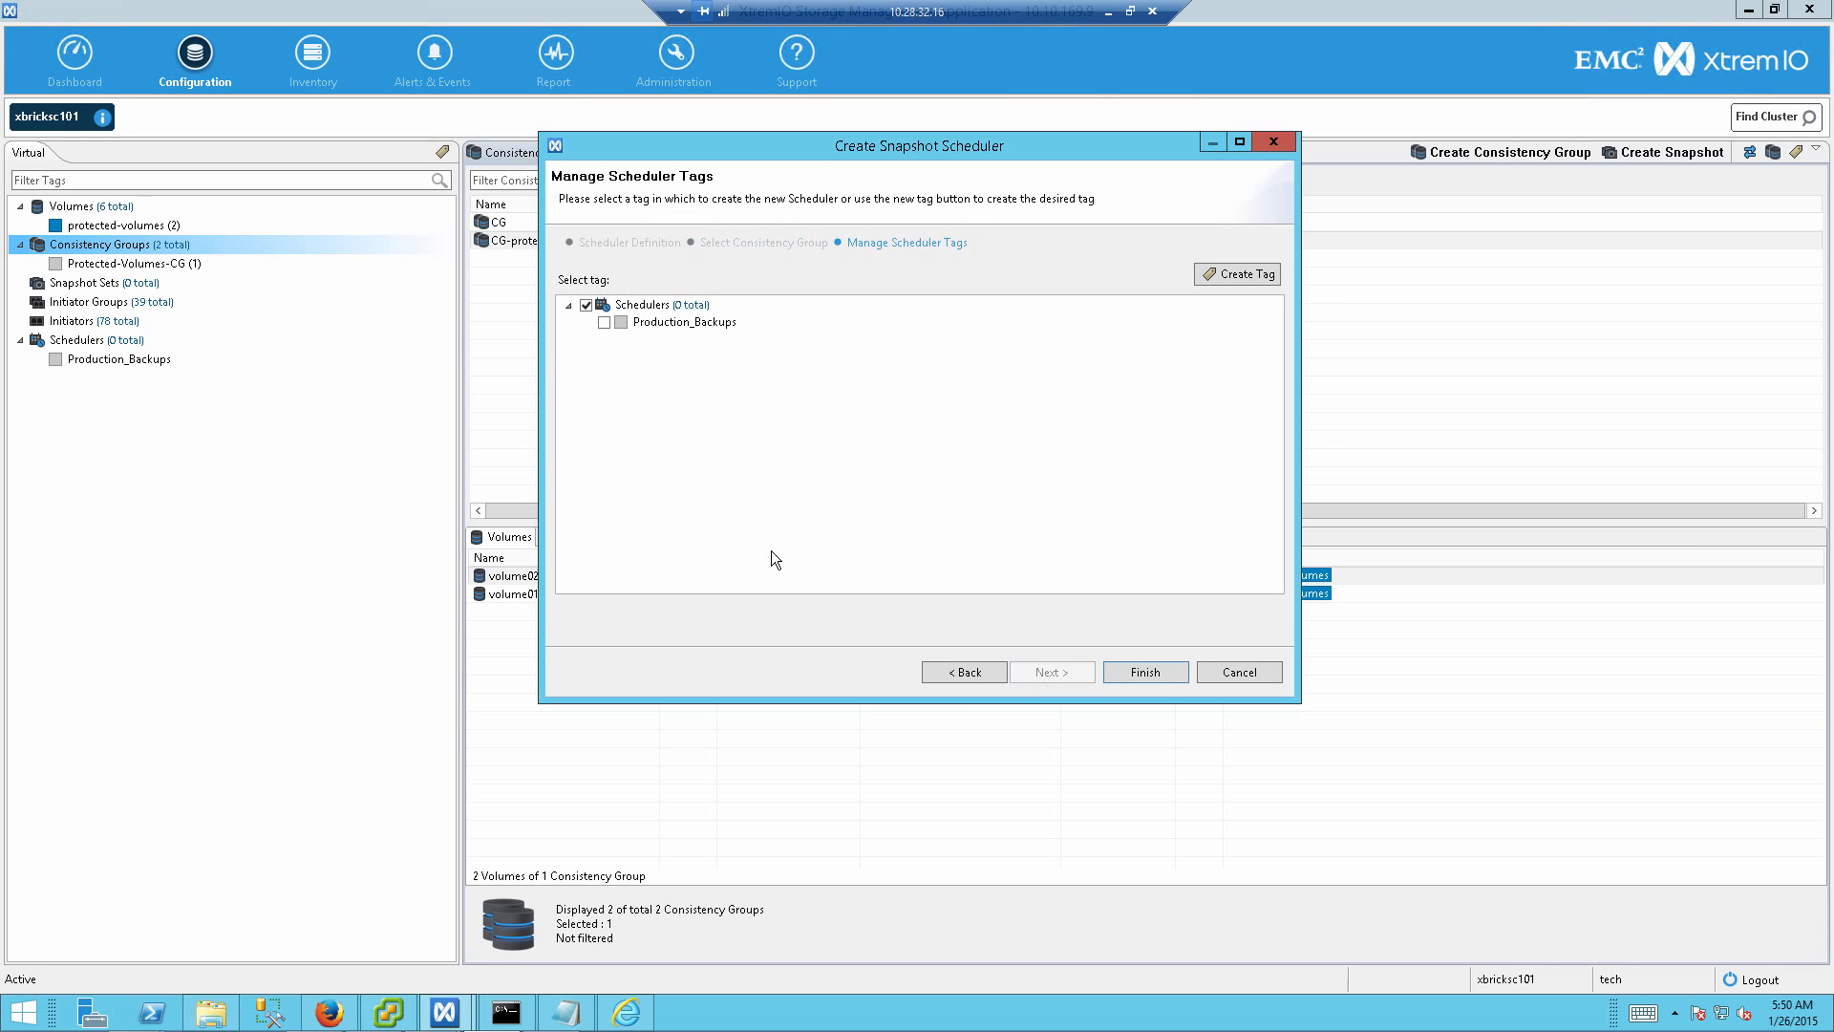
left_click(604, 323)
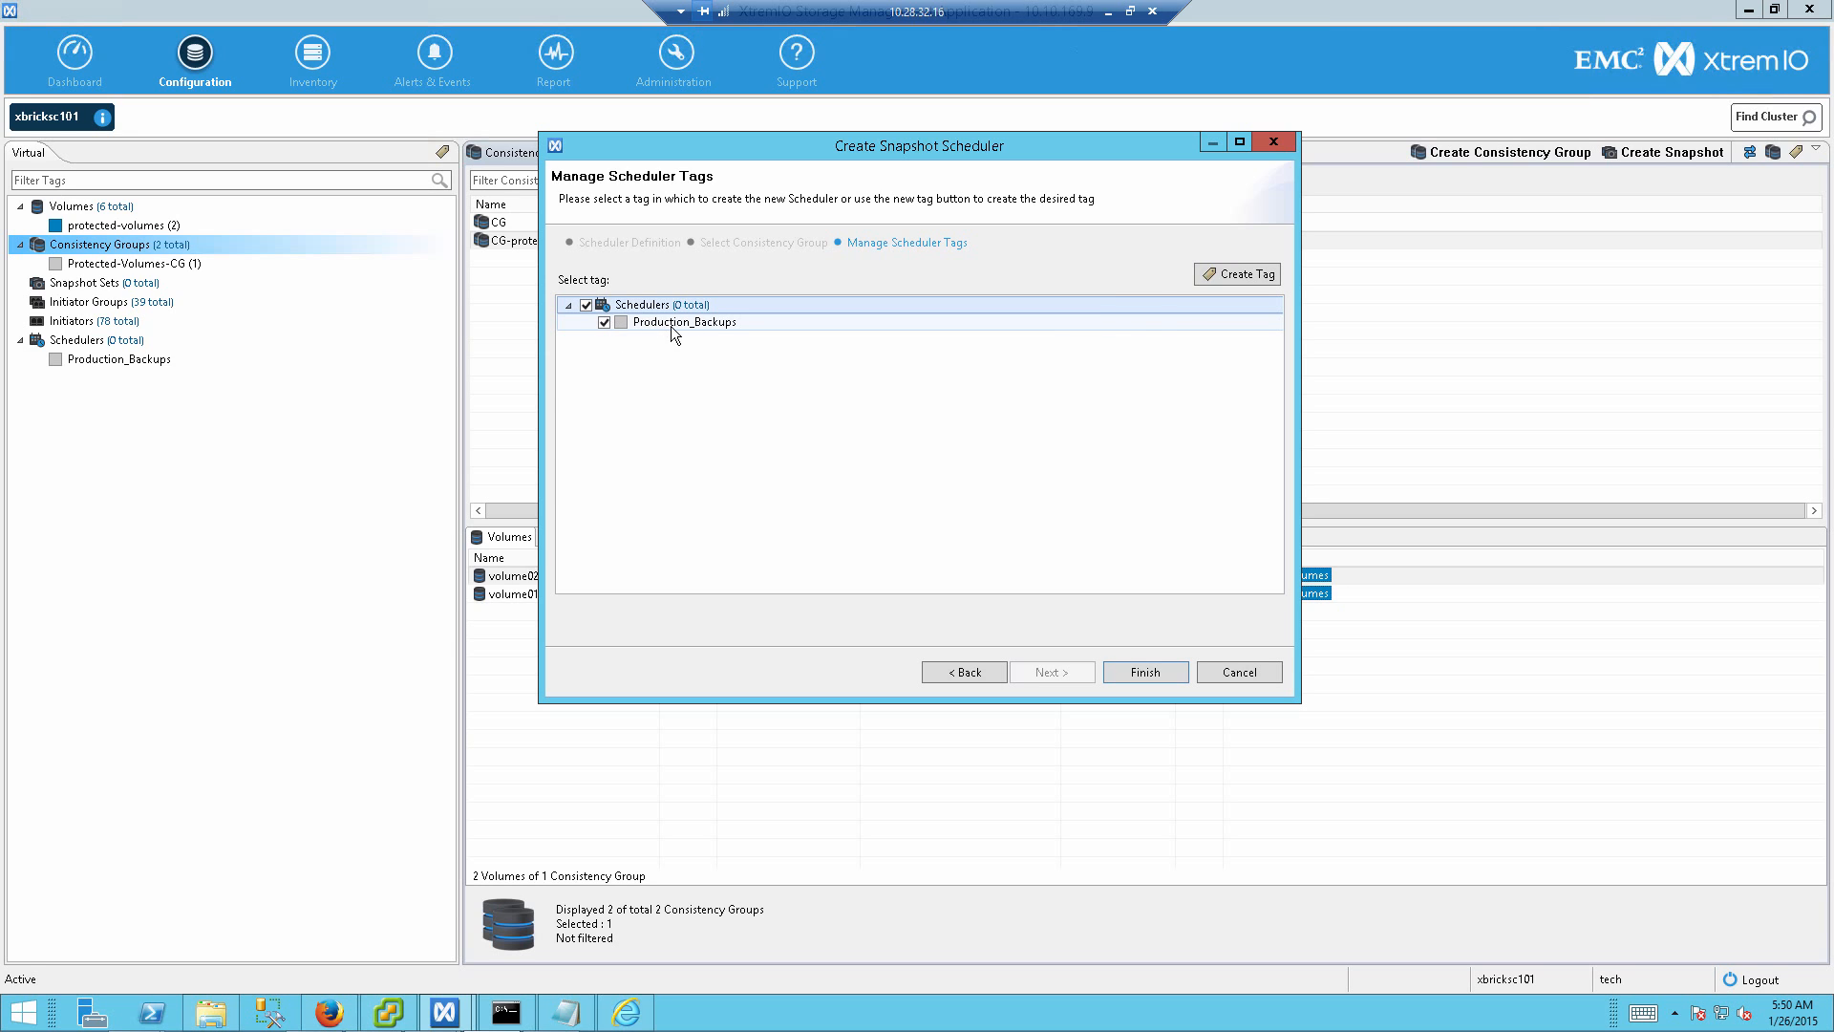
left_click(1145, 674)
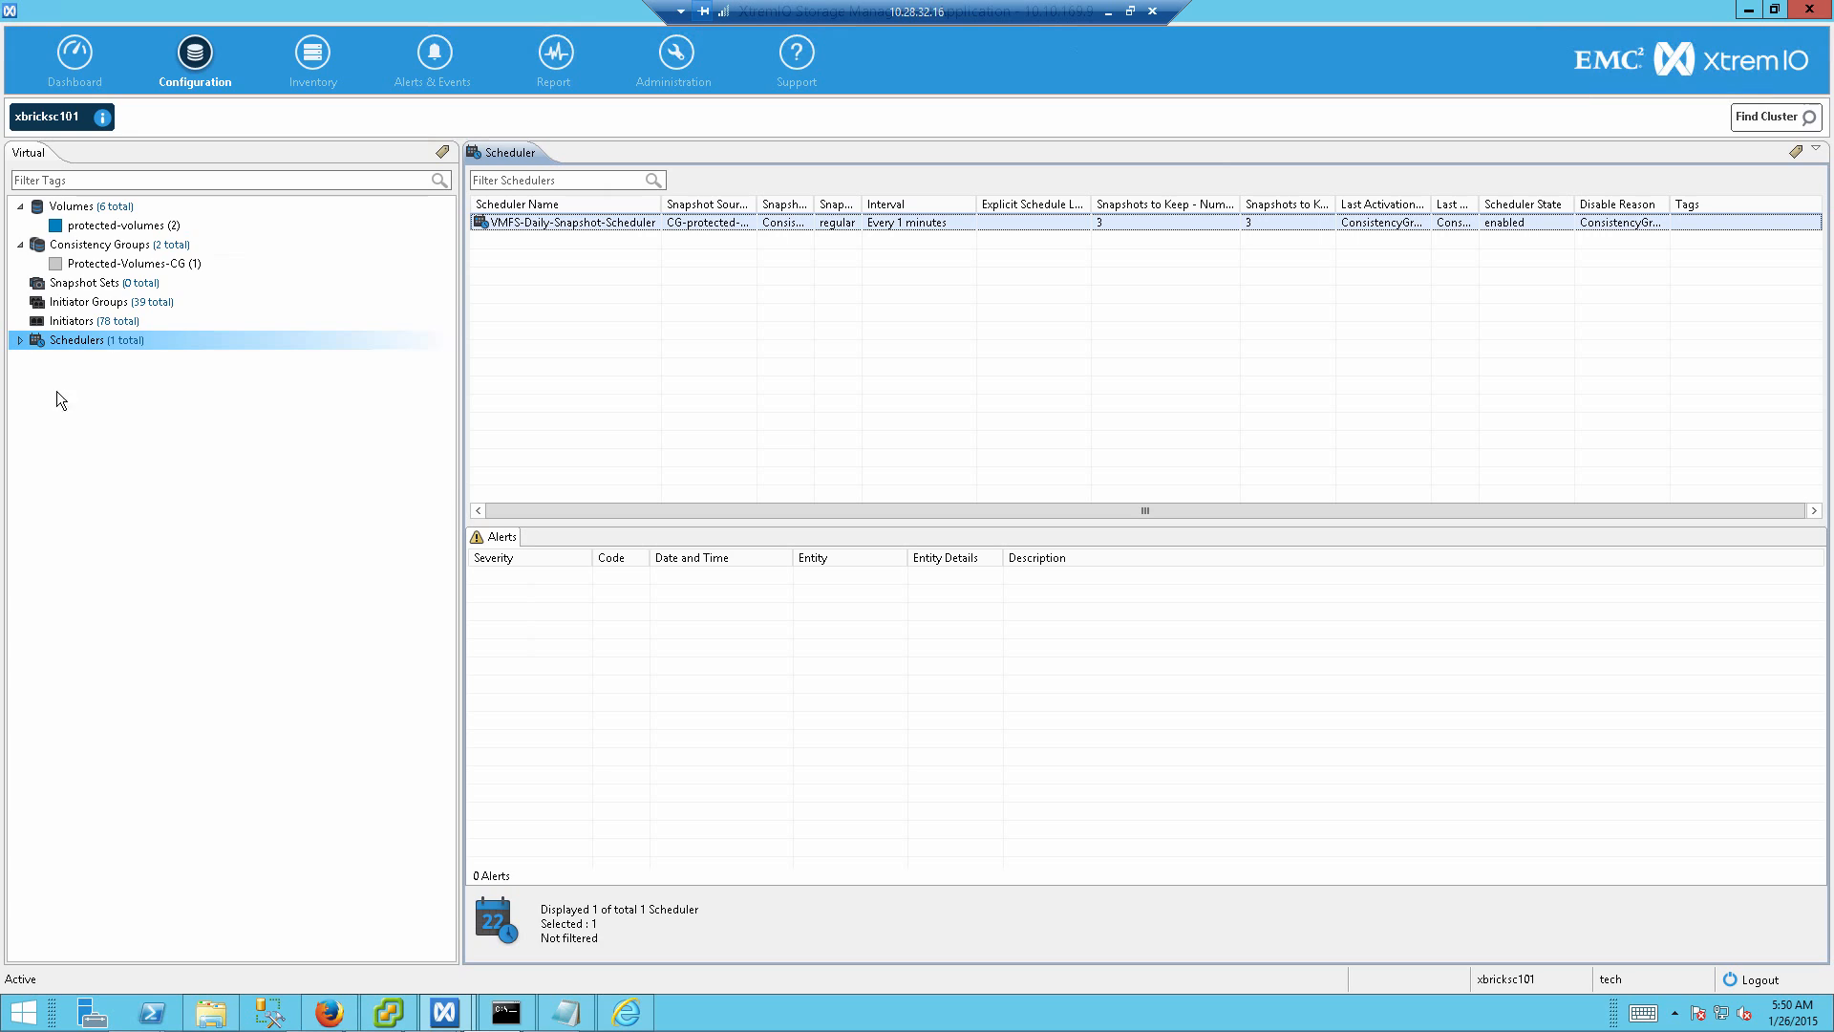
Step: Expand the schedulers, then inspect volume01, volume02 and their snapshots in the list of all volumes
left_click(20, 340)
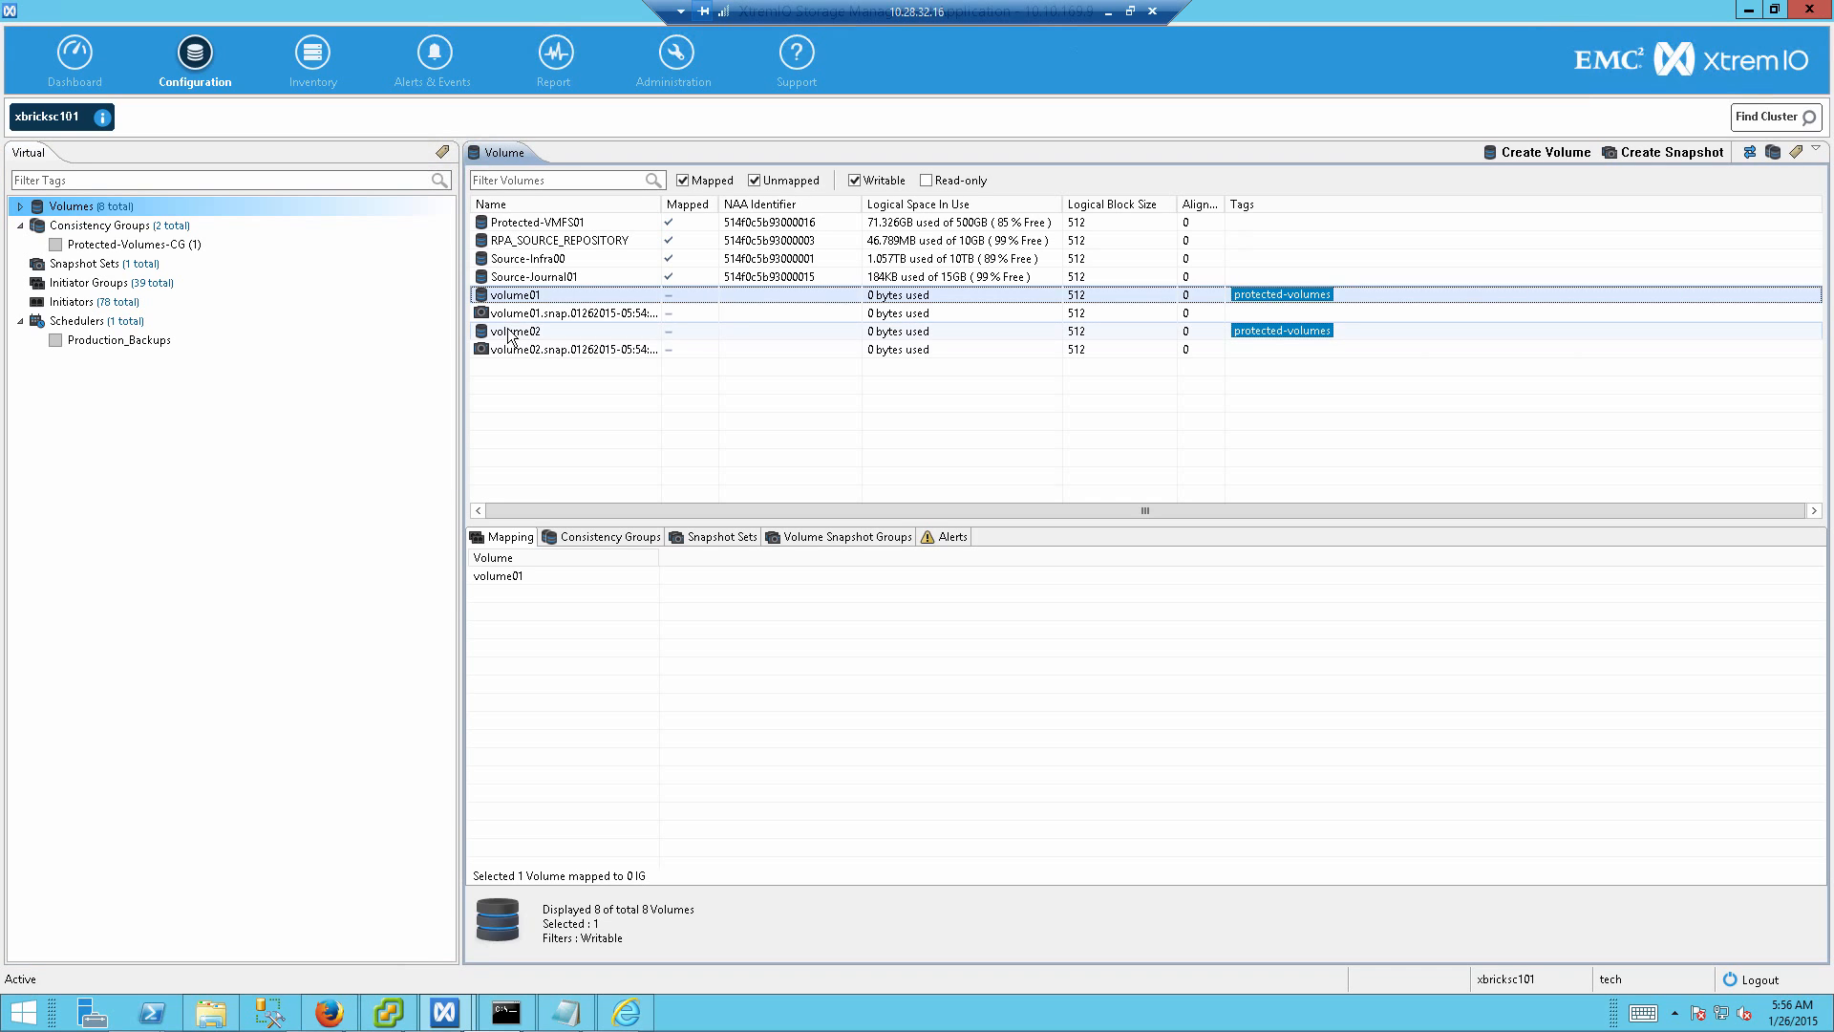
left_click(509, 333)
left_click(506, 315)
left_click(497, 349)
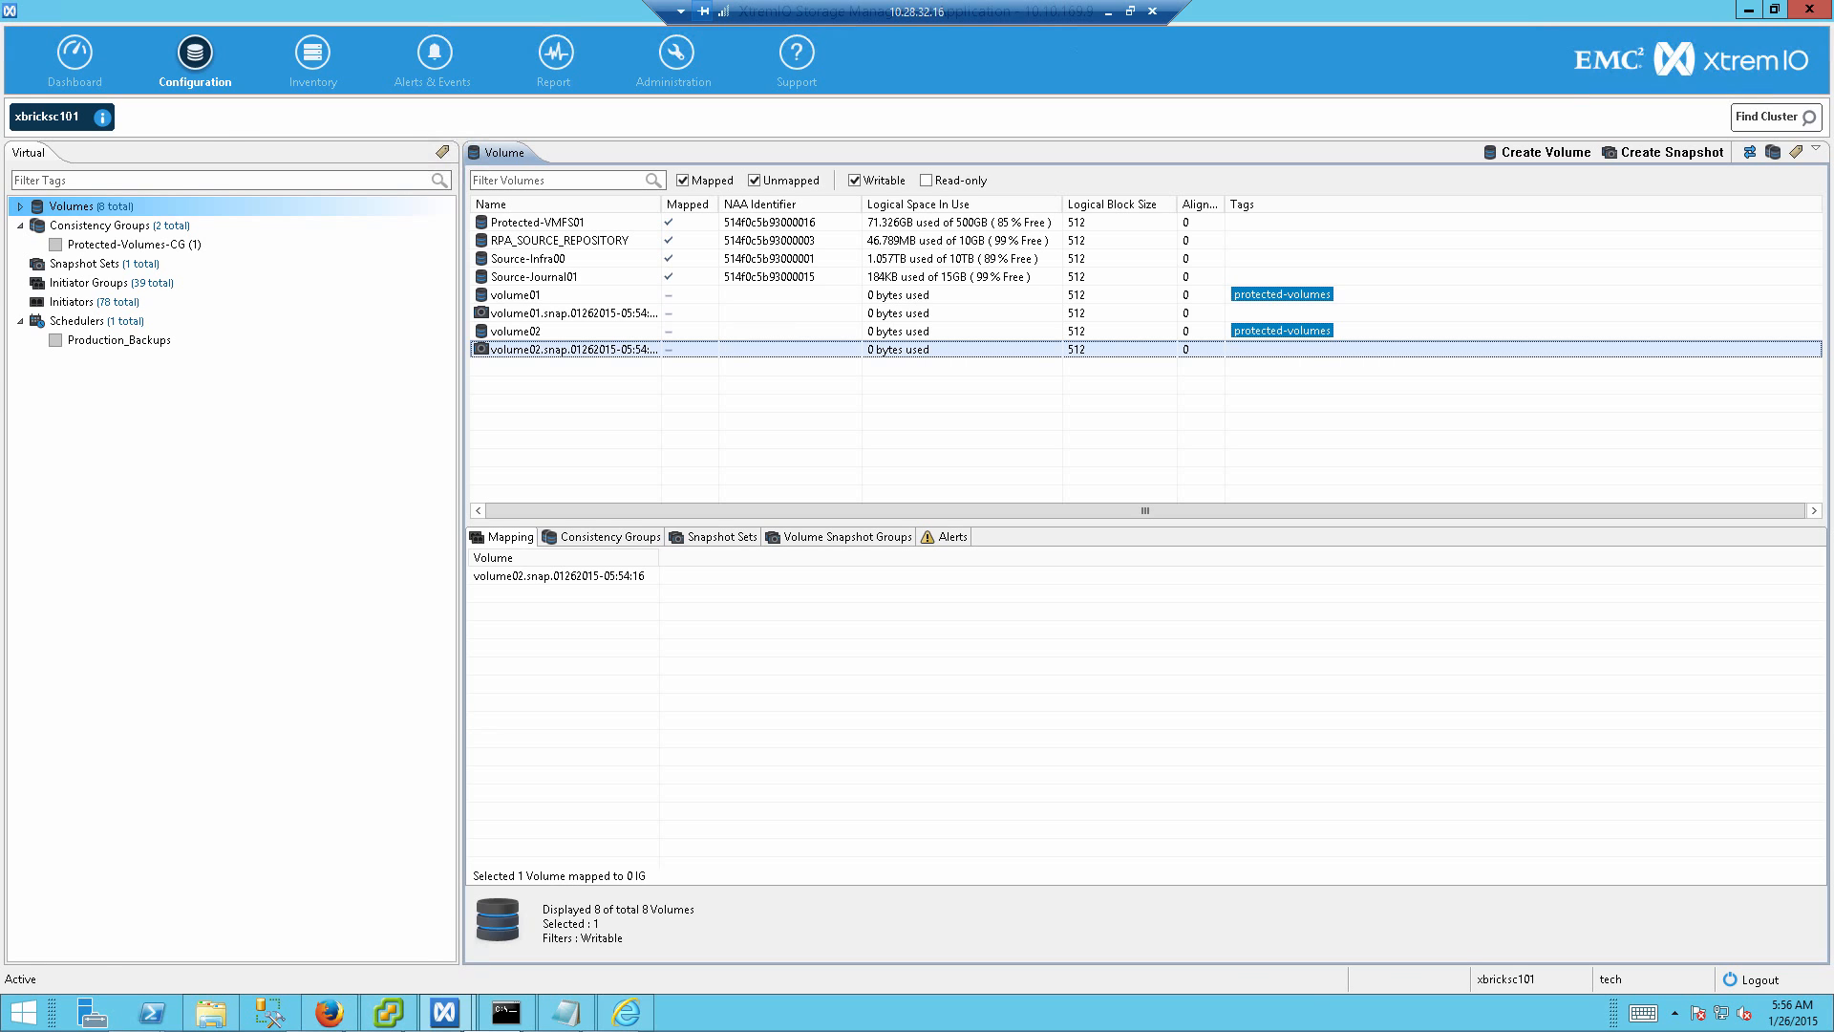
Step: Switch to the MobaXterm xmcli session, list all volumes with show-volumes, and query the snapshots with show-snapshots ancestor-vol-id="volume02"
key("alt+Tab")
key("Up")
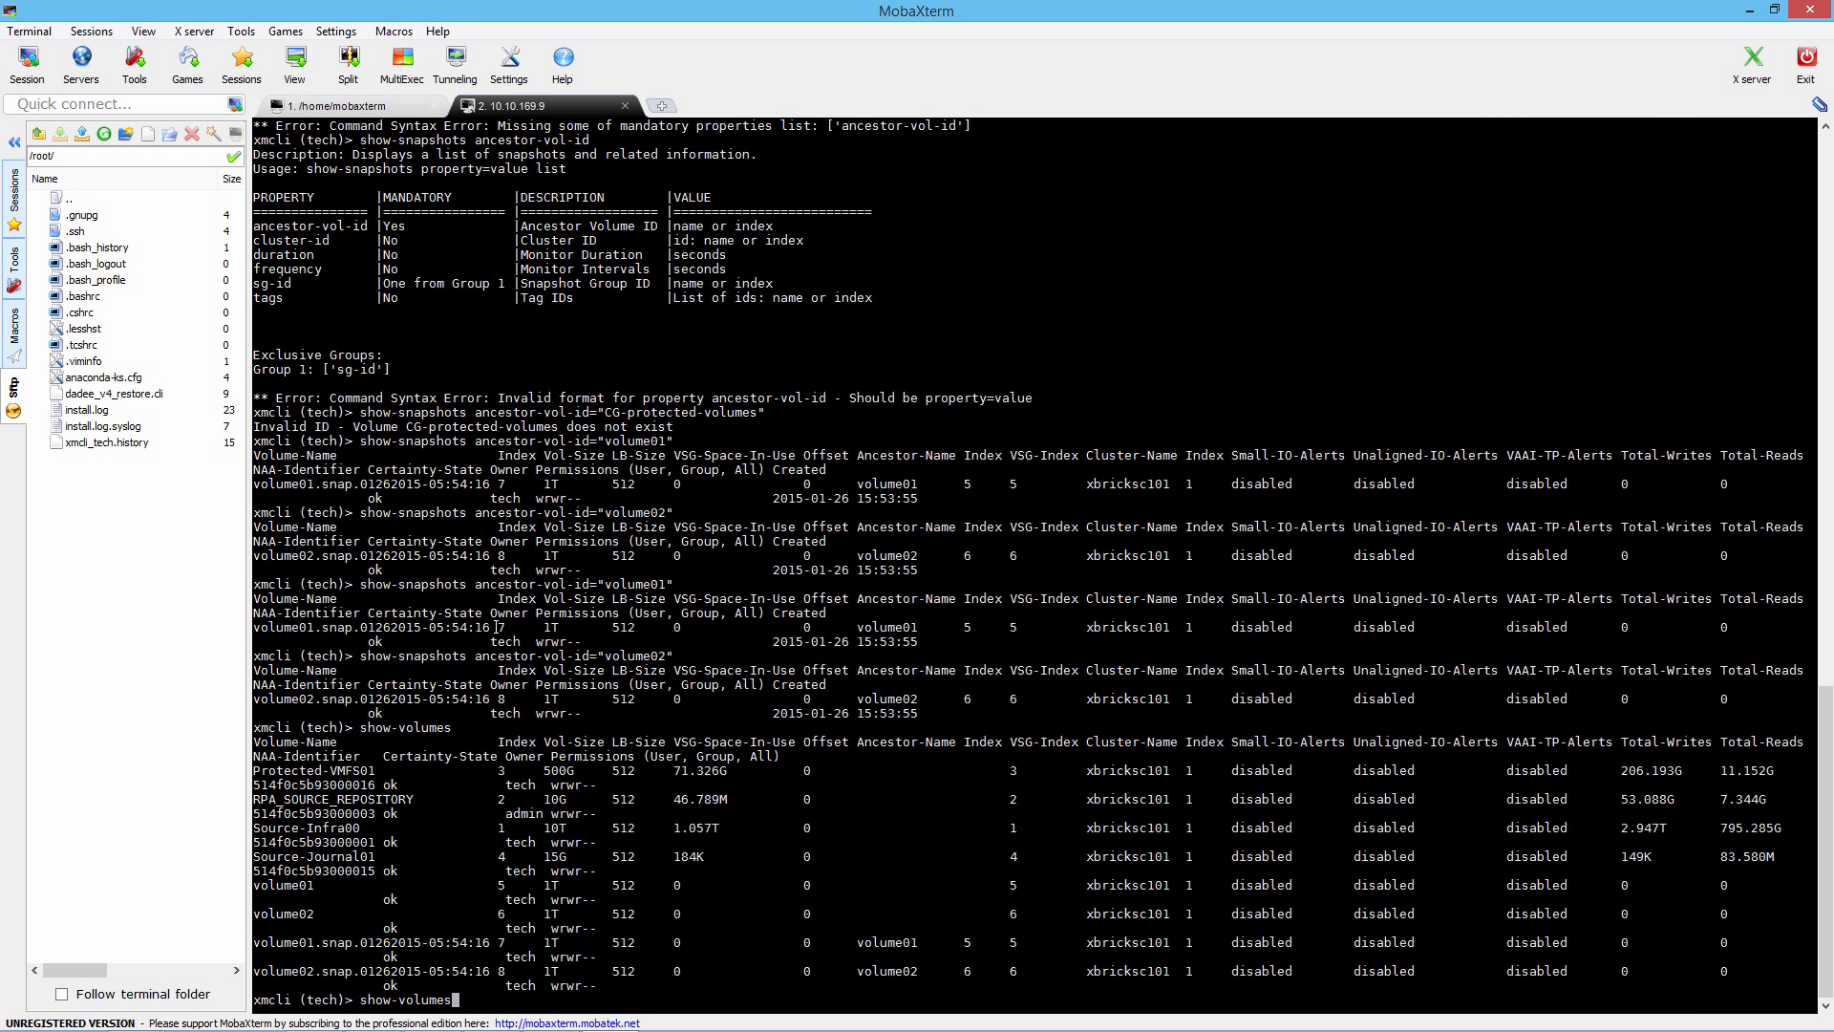
key("Return")
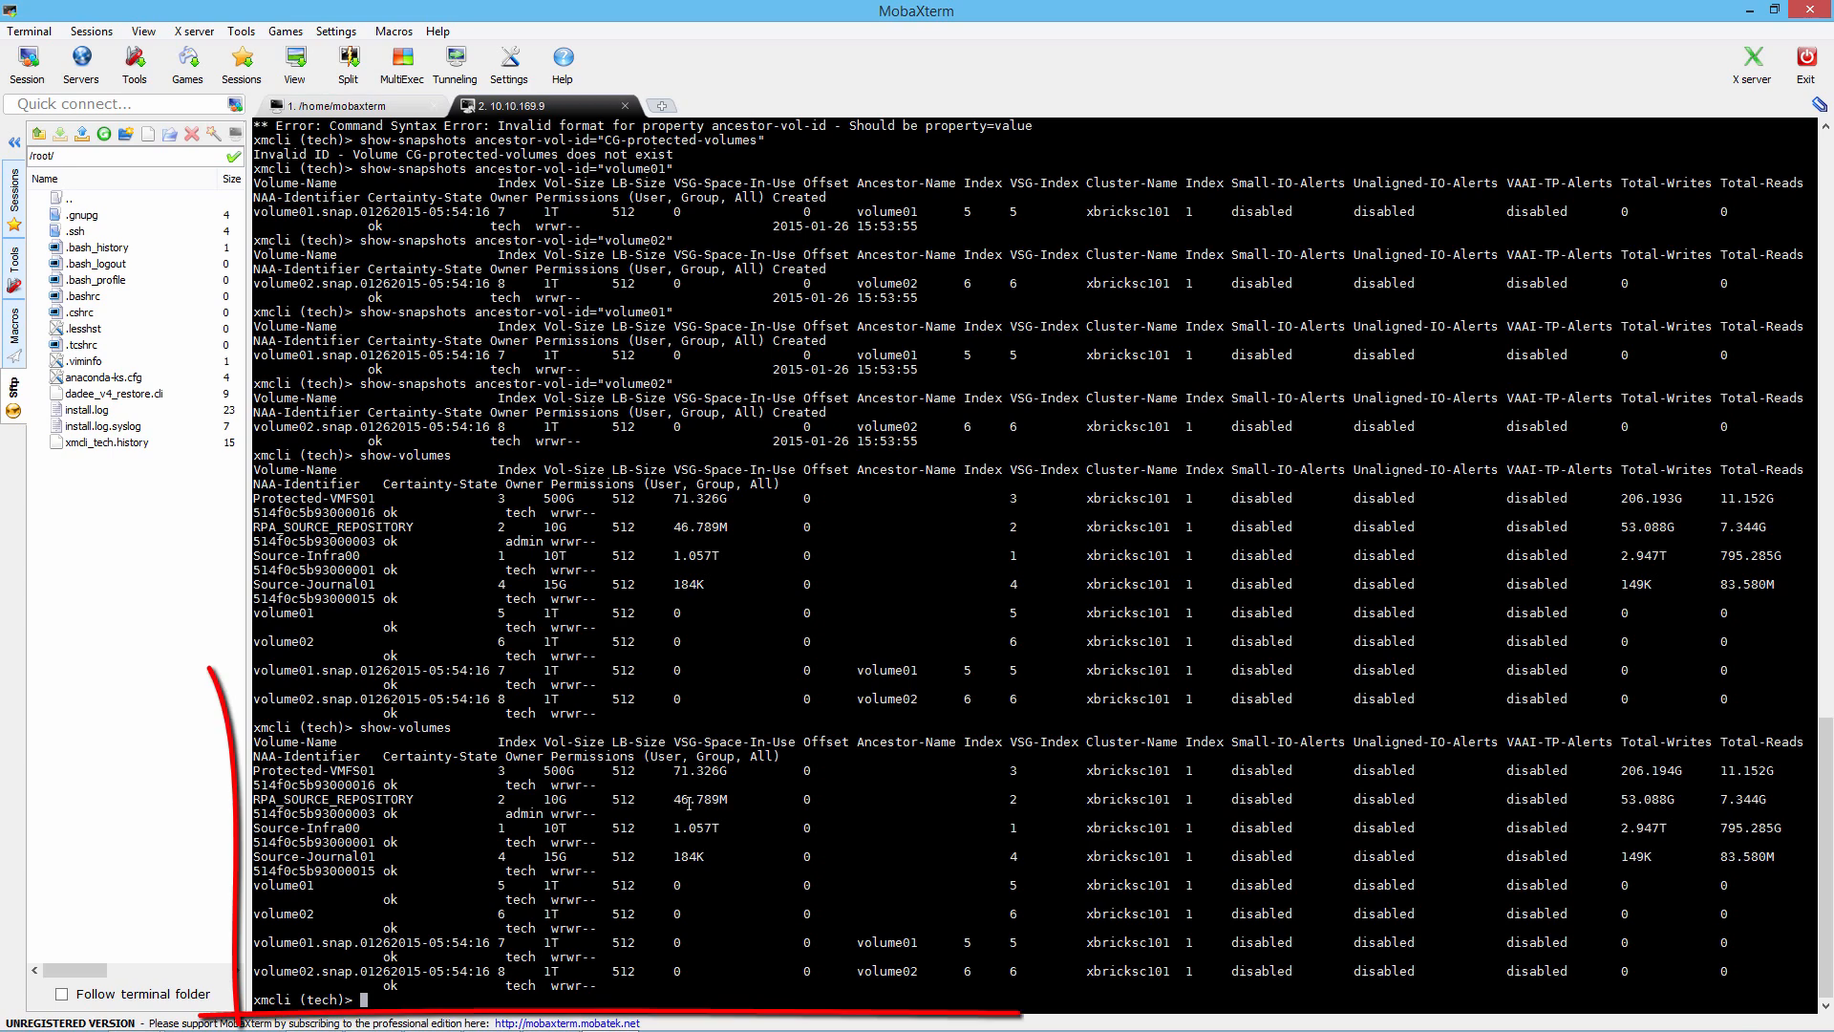
key("Up")
key("Up")
key("Up")
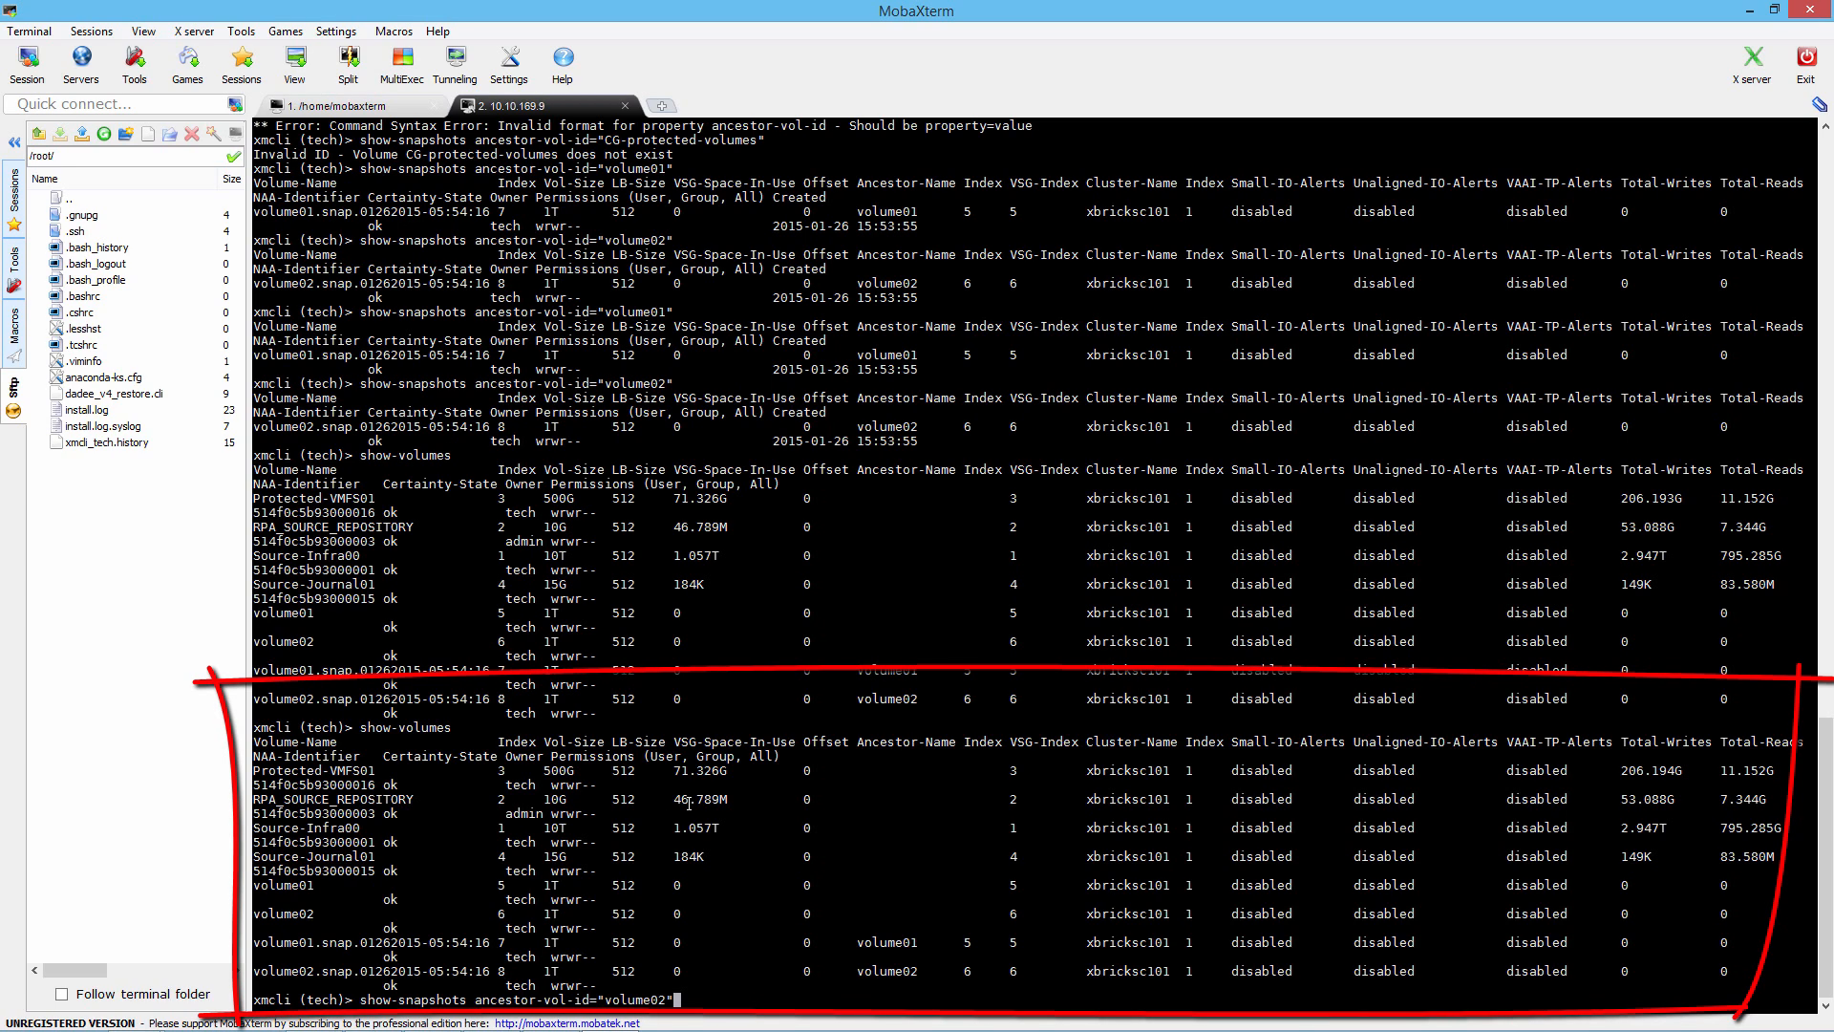
key("Return")
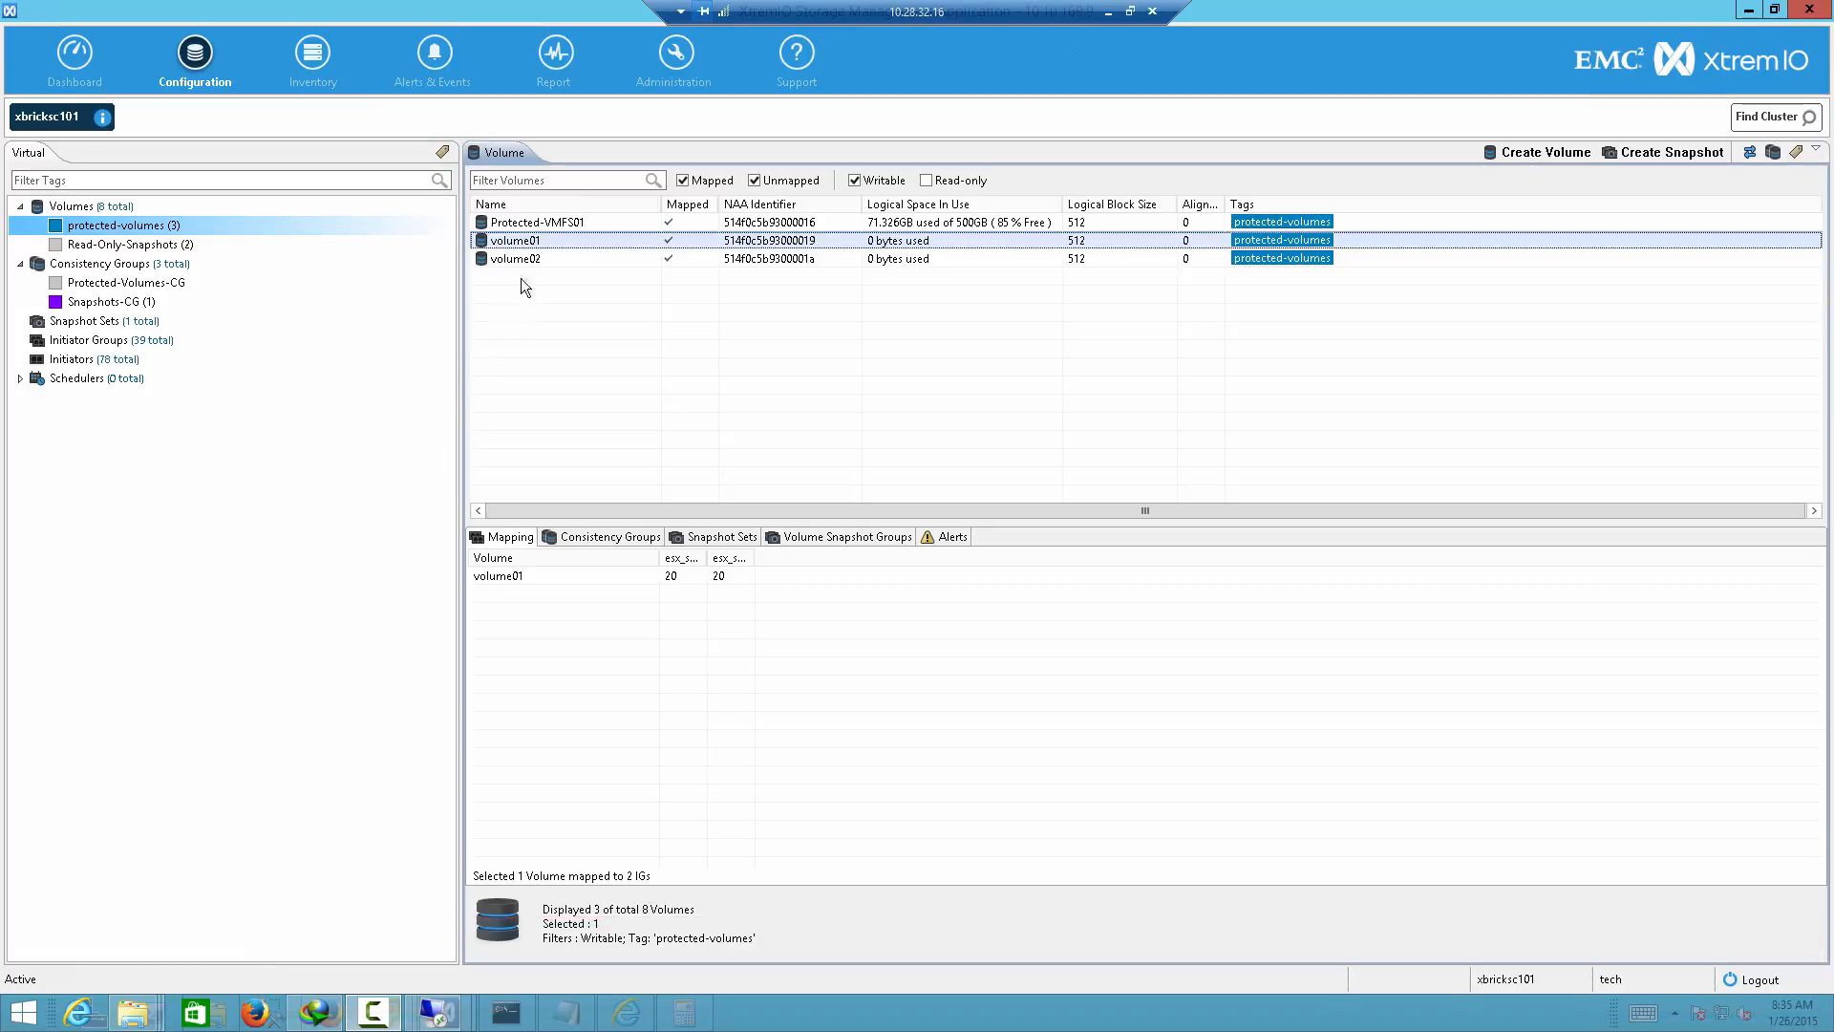
Step: Create a read-only snapshot of volume01 from the volumes tagged protected-volumes
left_click(492, 224)
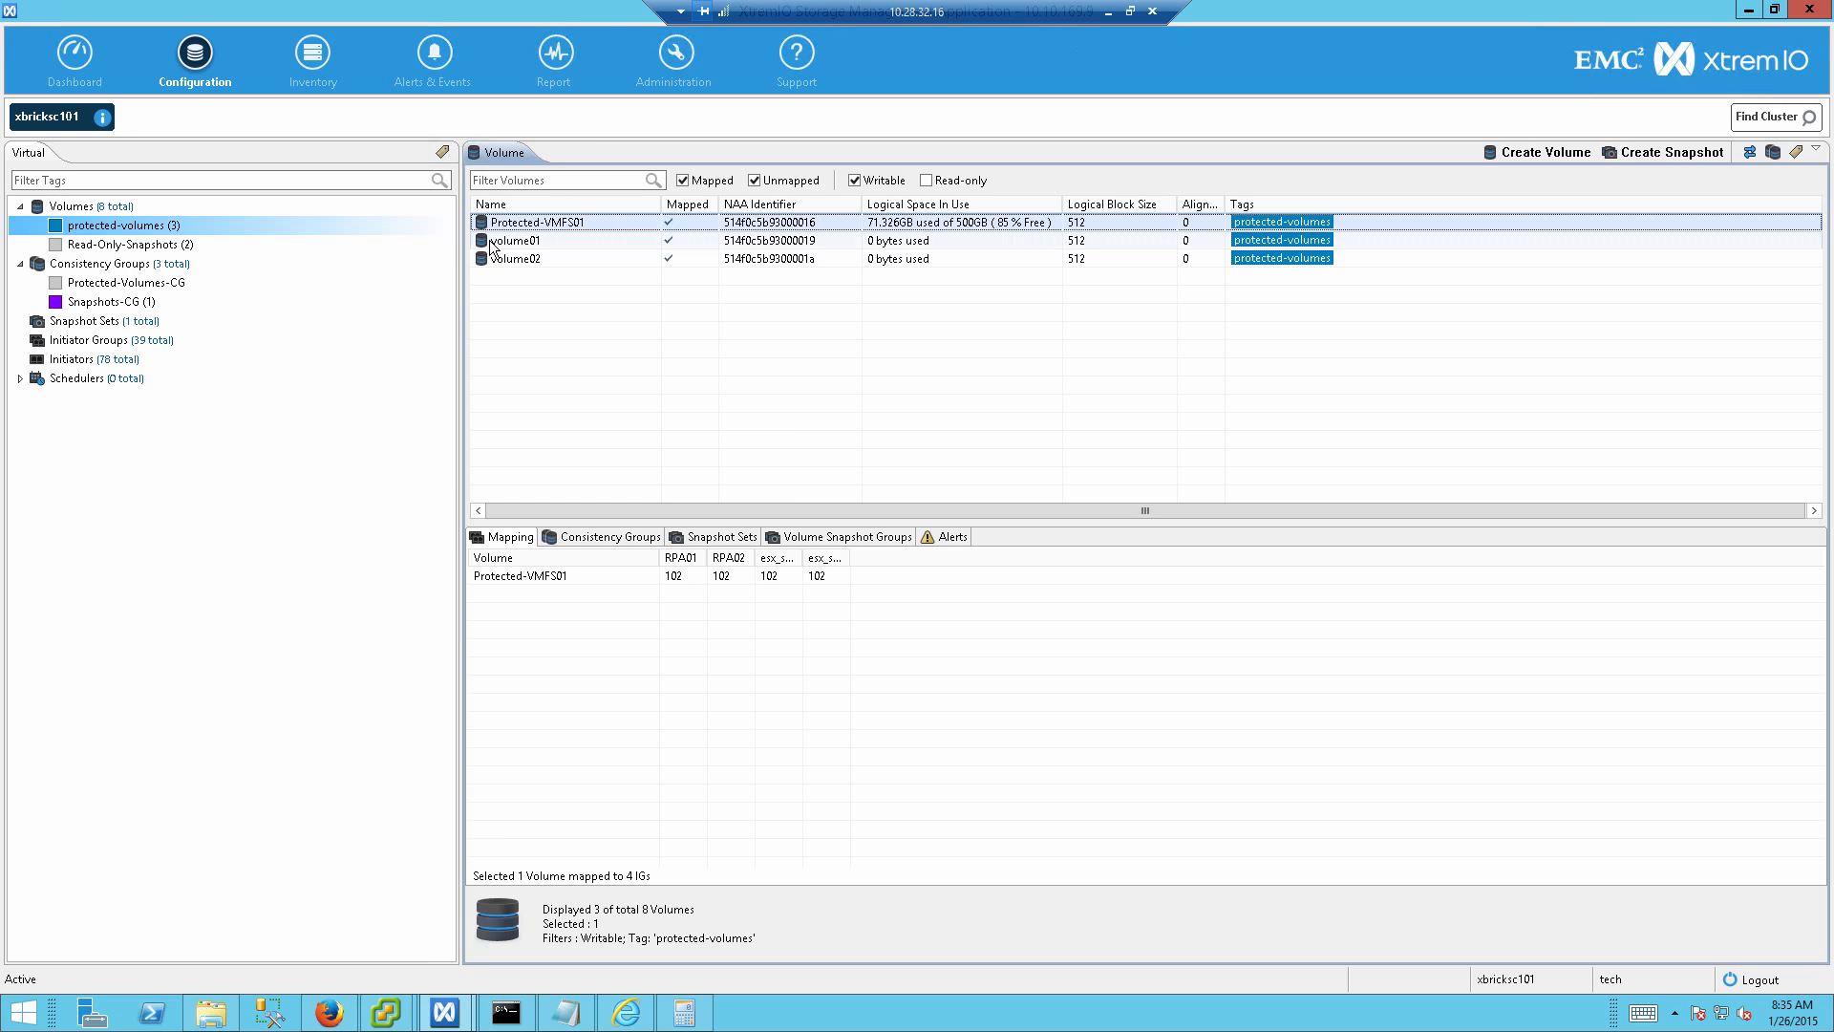
left_click(492, 246)
right_click(492, 243)
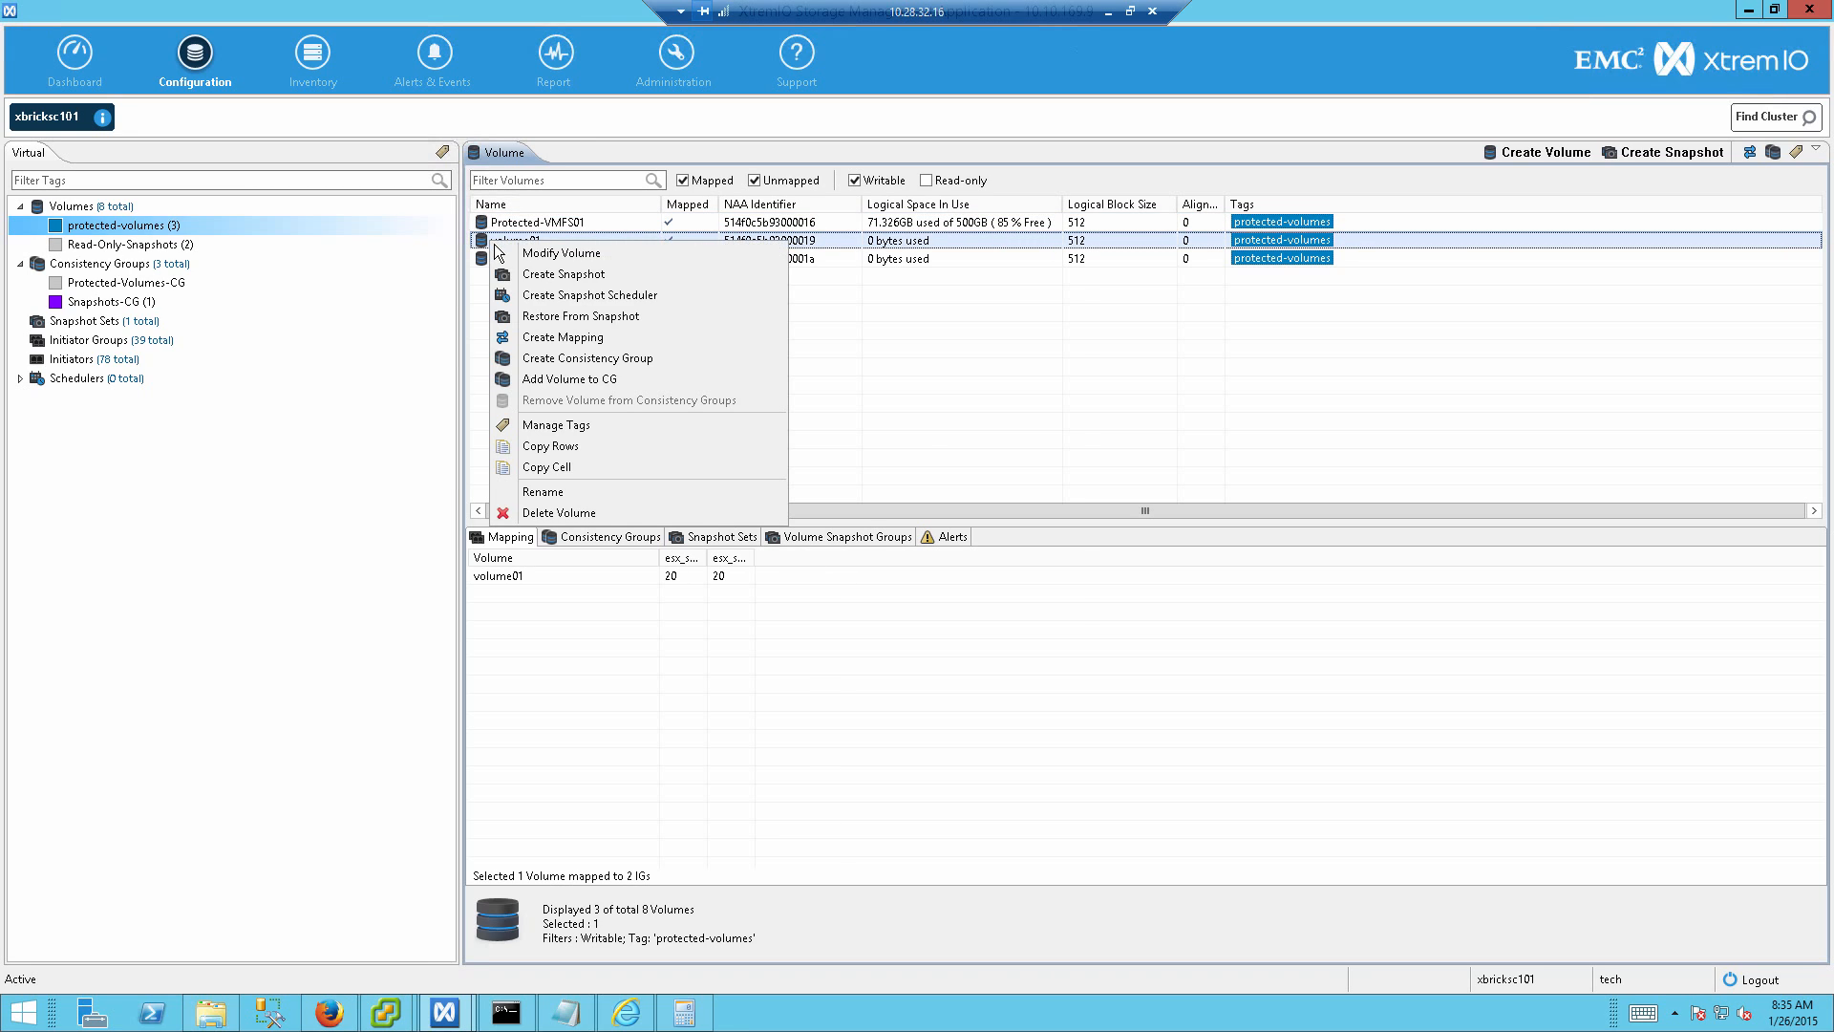
left_click(535, 276)
left_click(370, 393)
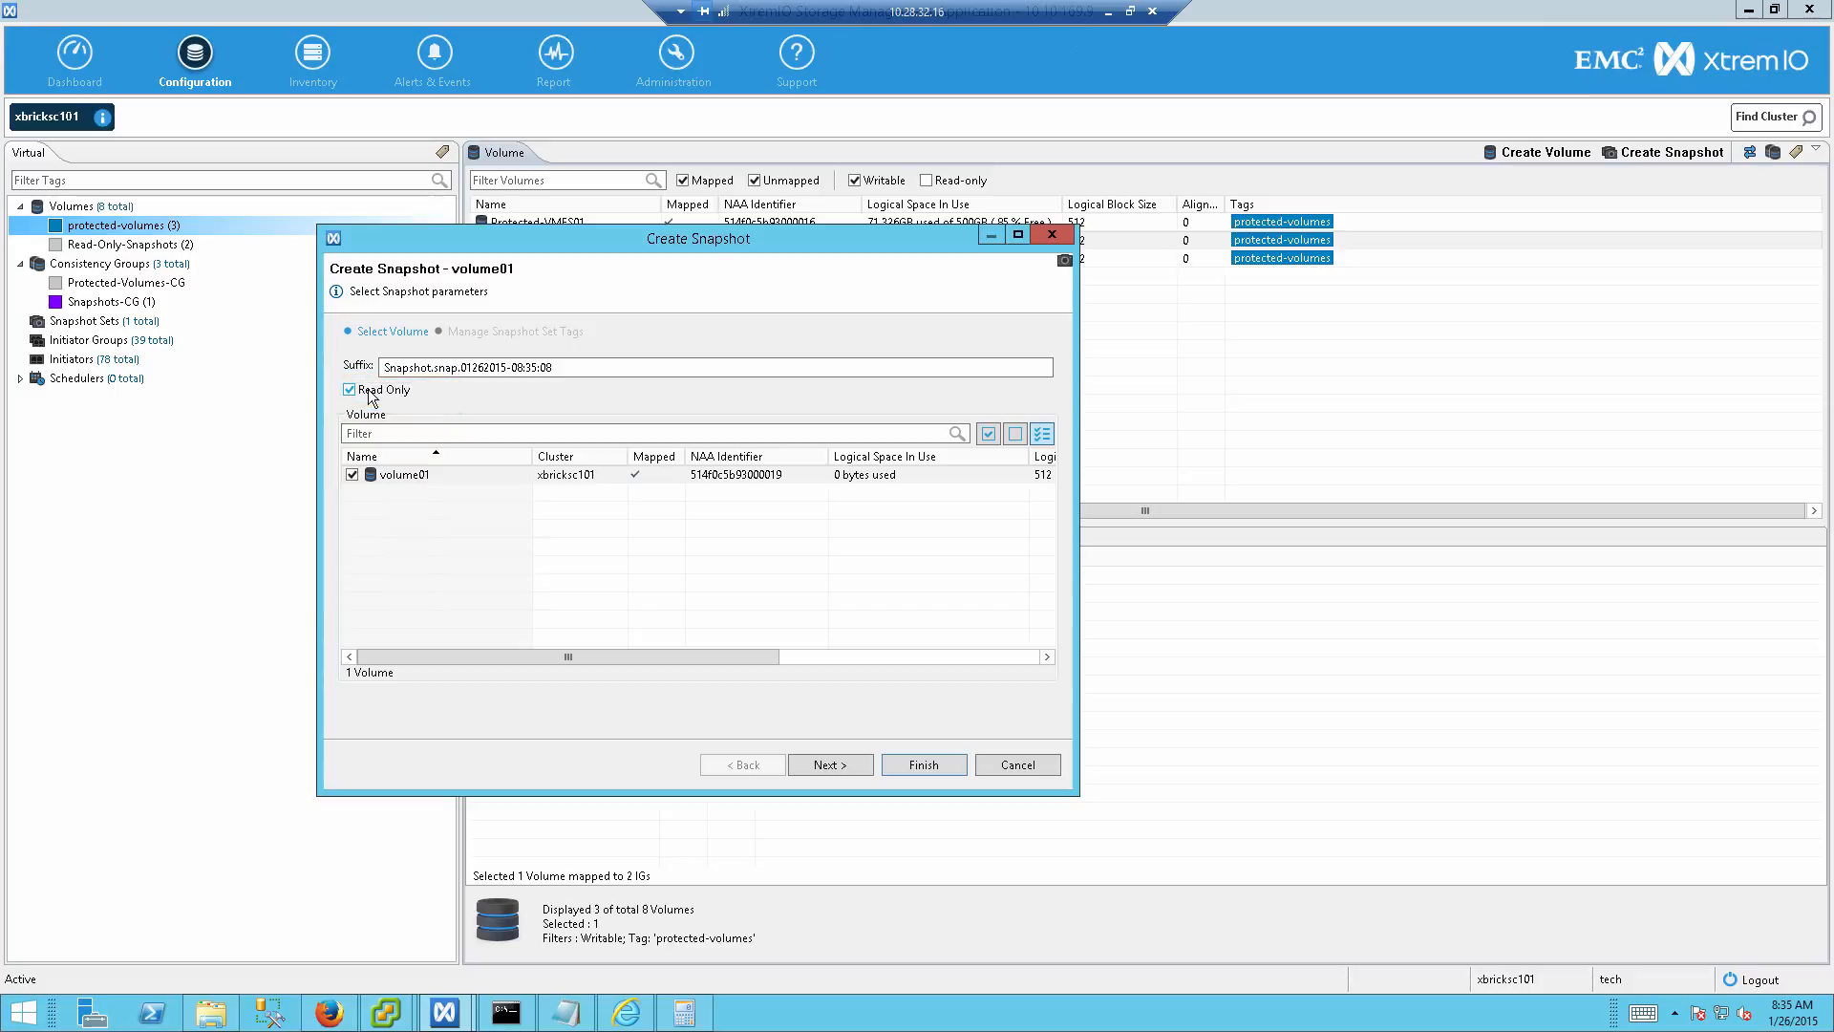
left_click(952, 766)
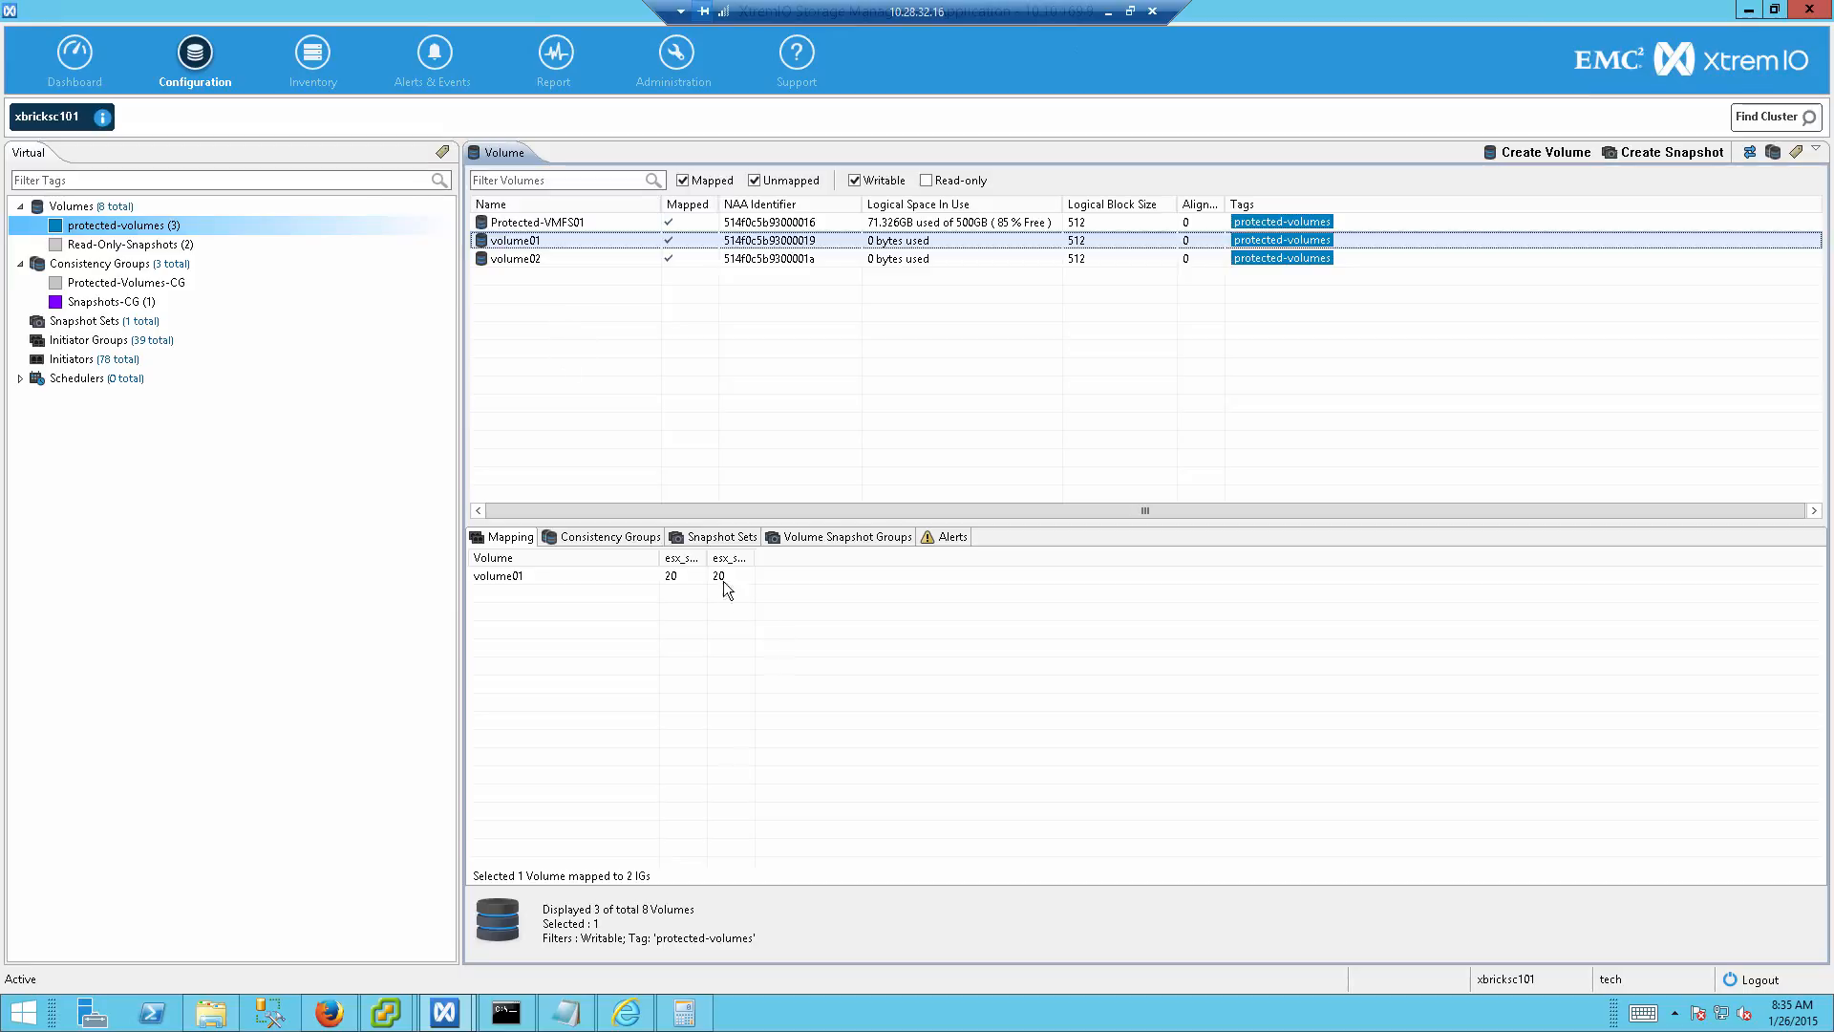
Step: Inspect volume01's initiator group mapping, then review the volumes carrying the Read-Only-Snapshots tag
left_click_drag(708, 558, 751, 558)
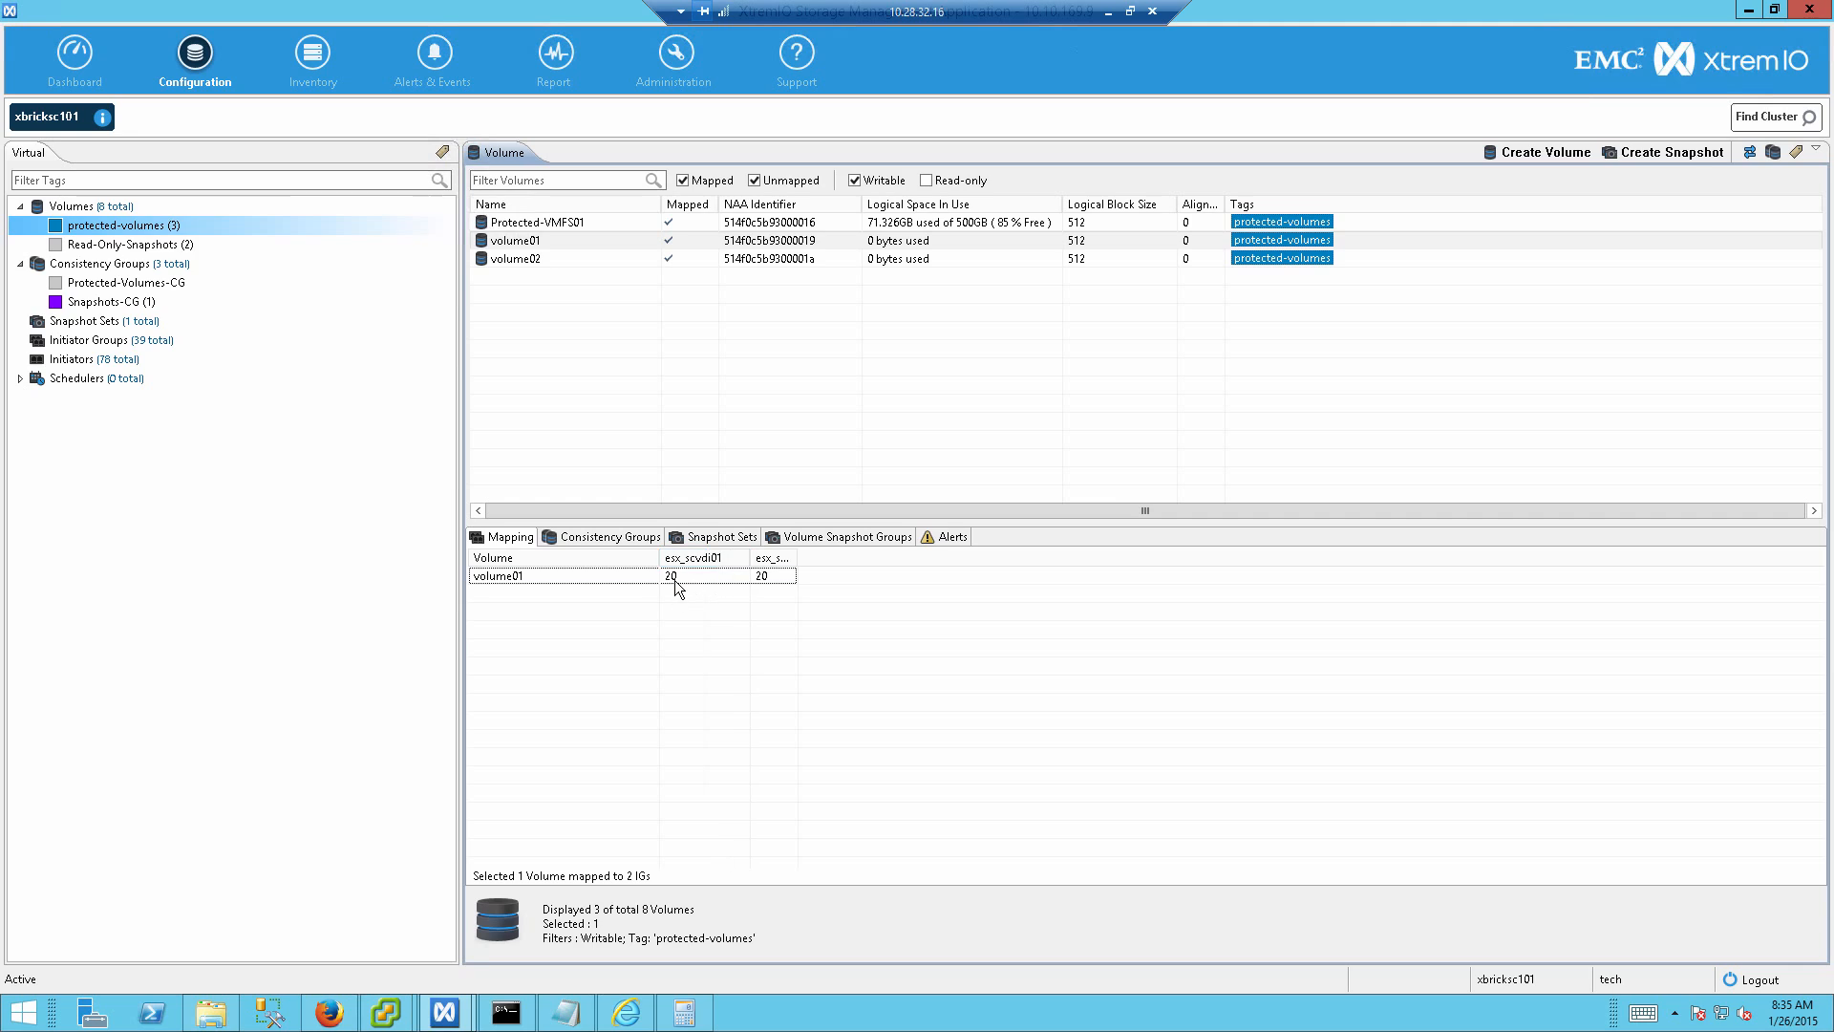
left_click(673, 578)
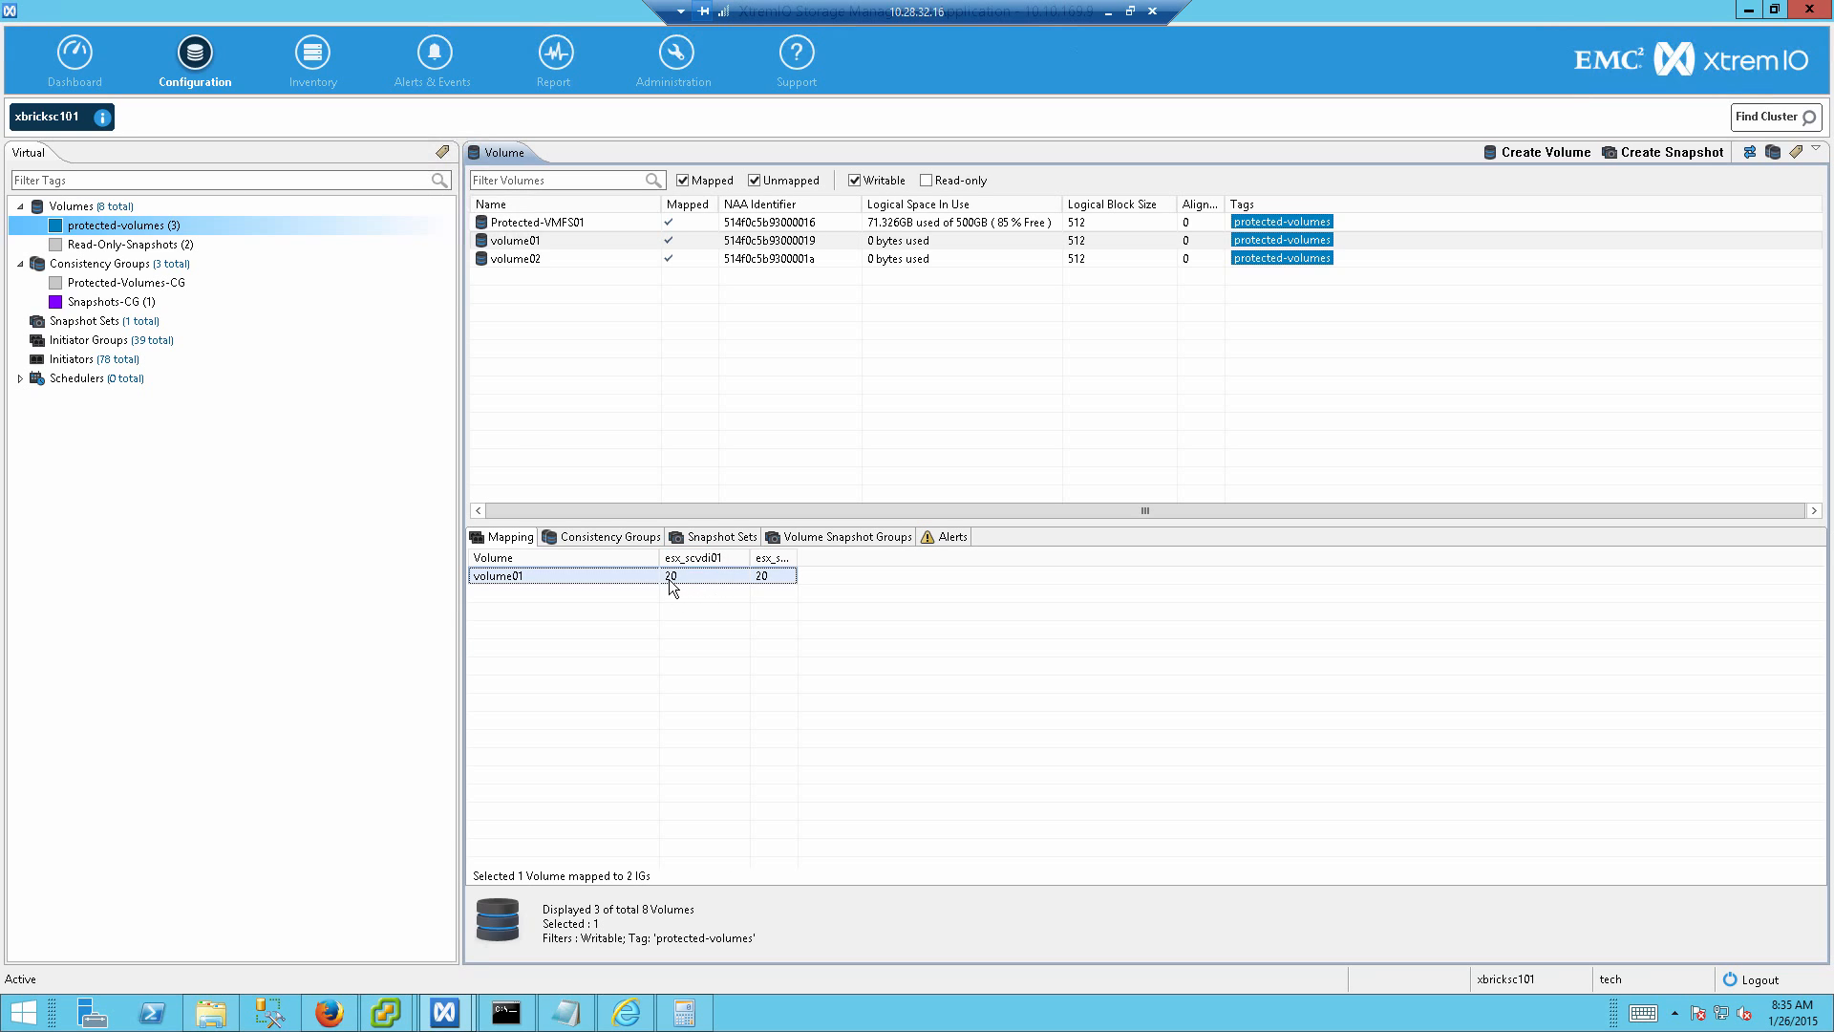
left_click(162, 245)
left_click(1288, 226)
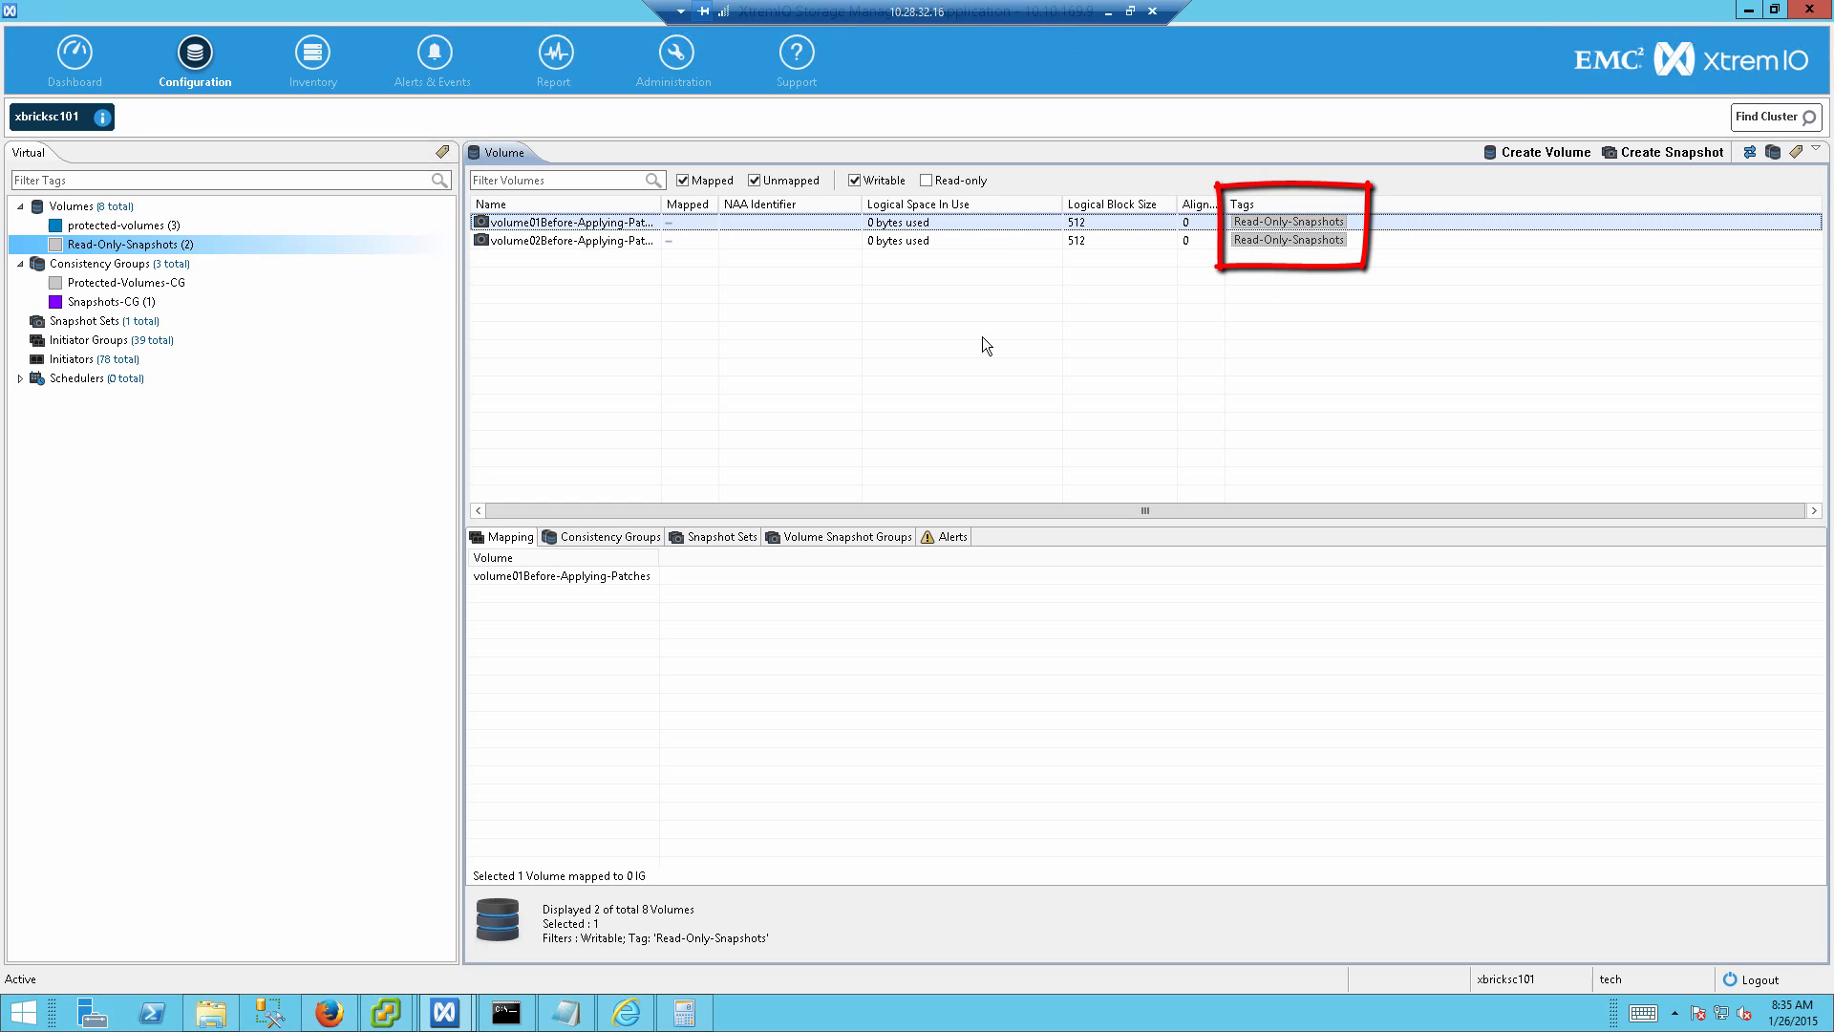
Step: Return to the protected-volumes list and examine volume01's snapshot sets and its expanded volume snapshot group
left_click(112, 228)
left_click(493, 241)
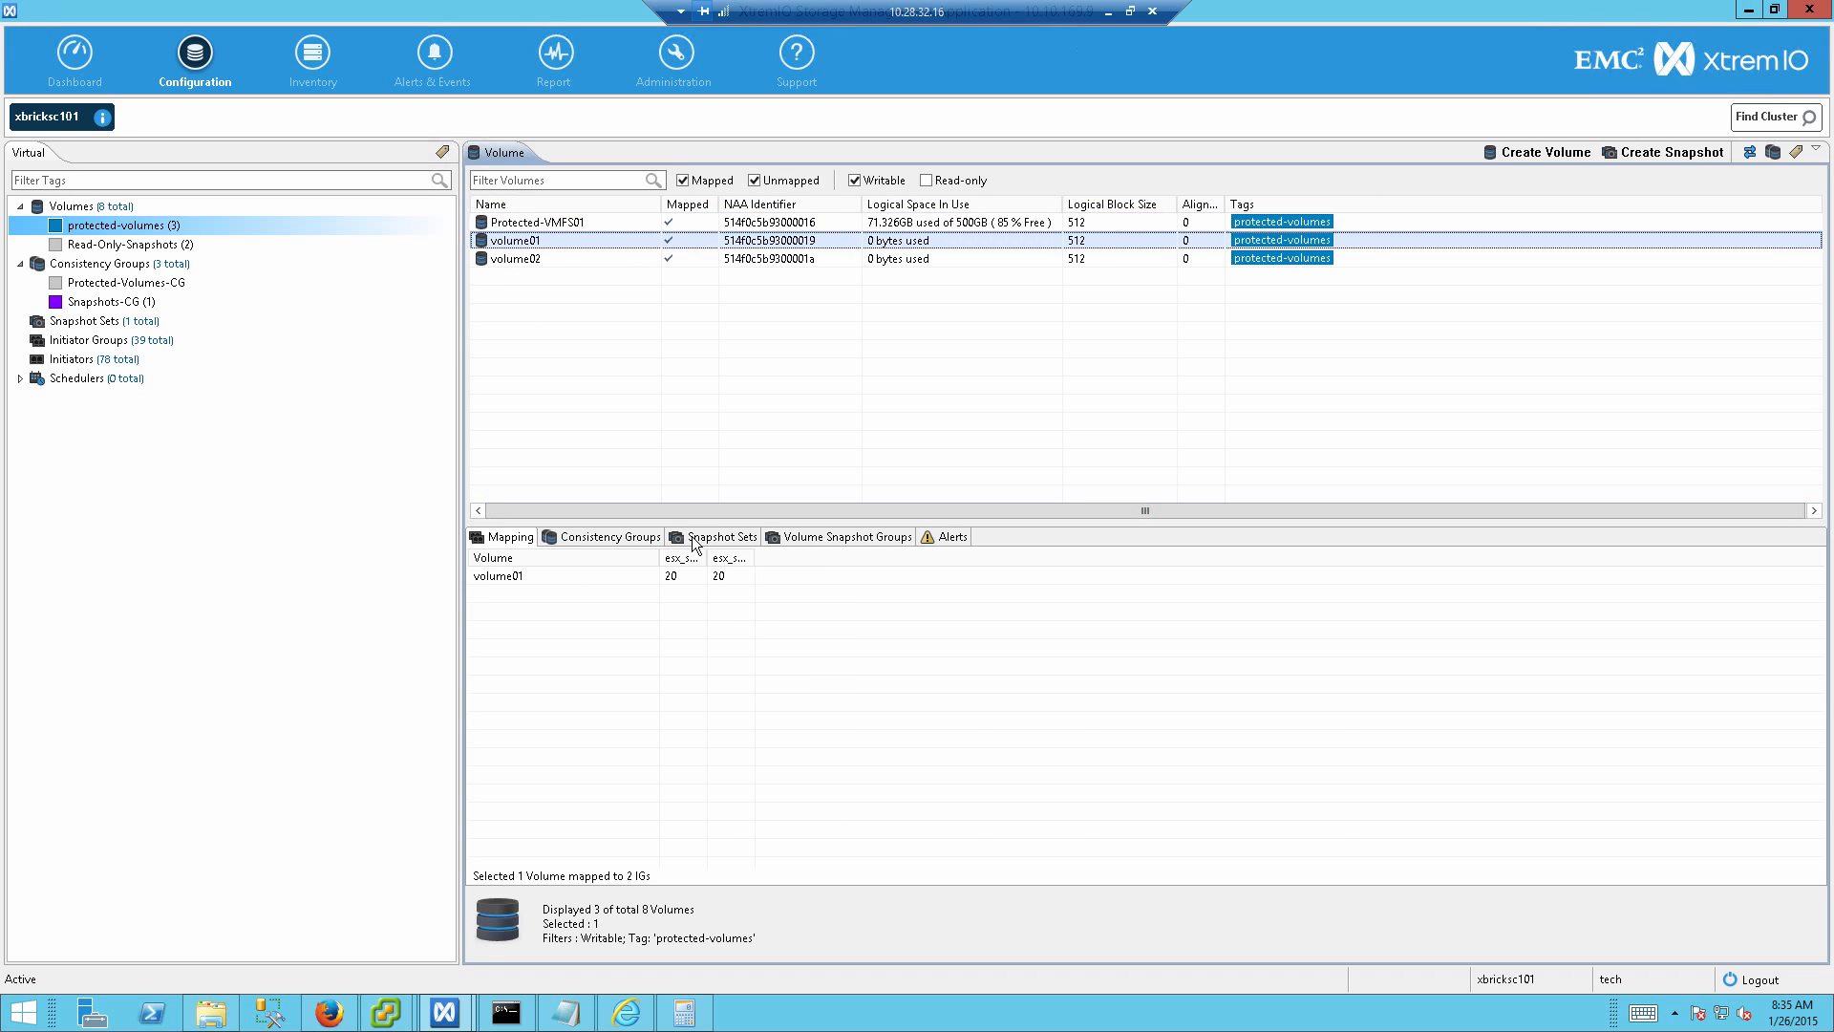
left_click(717, 537)
left_click(841, 537)
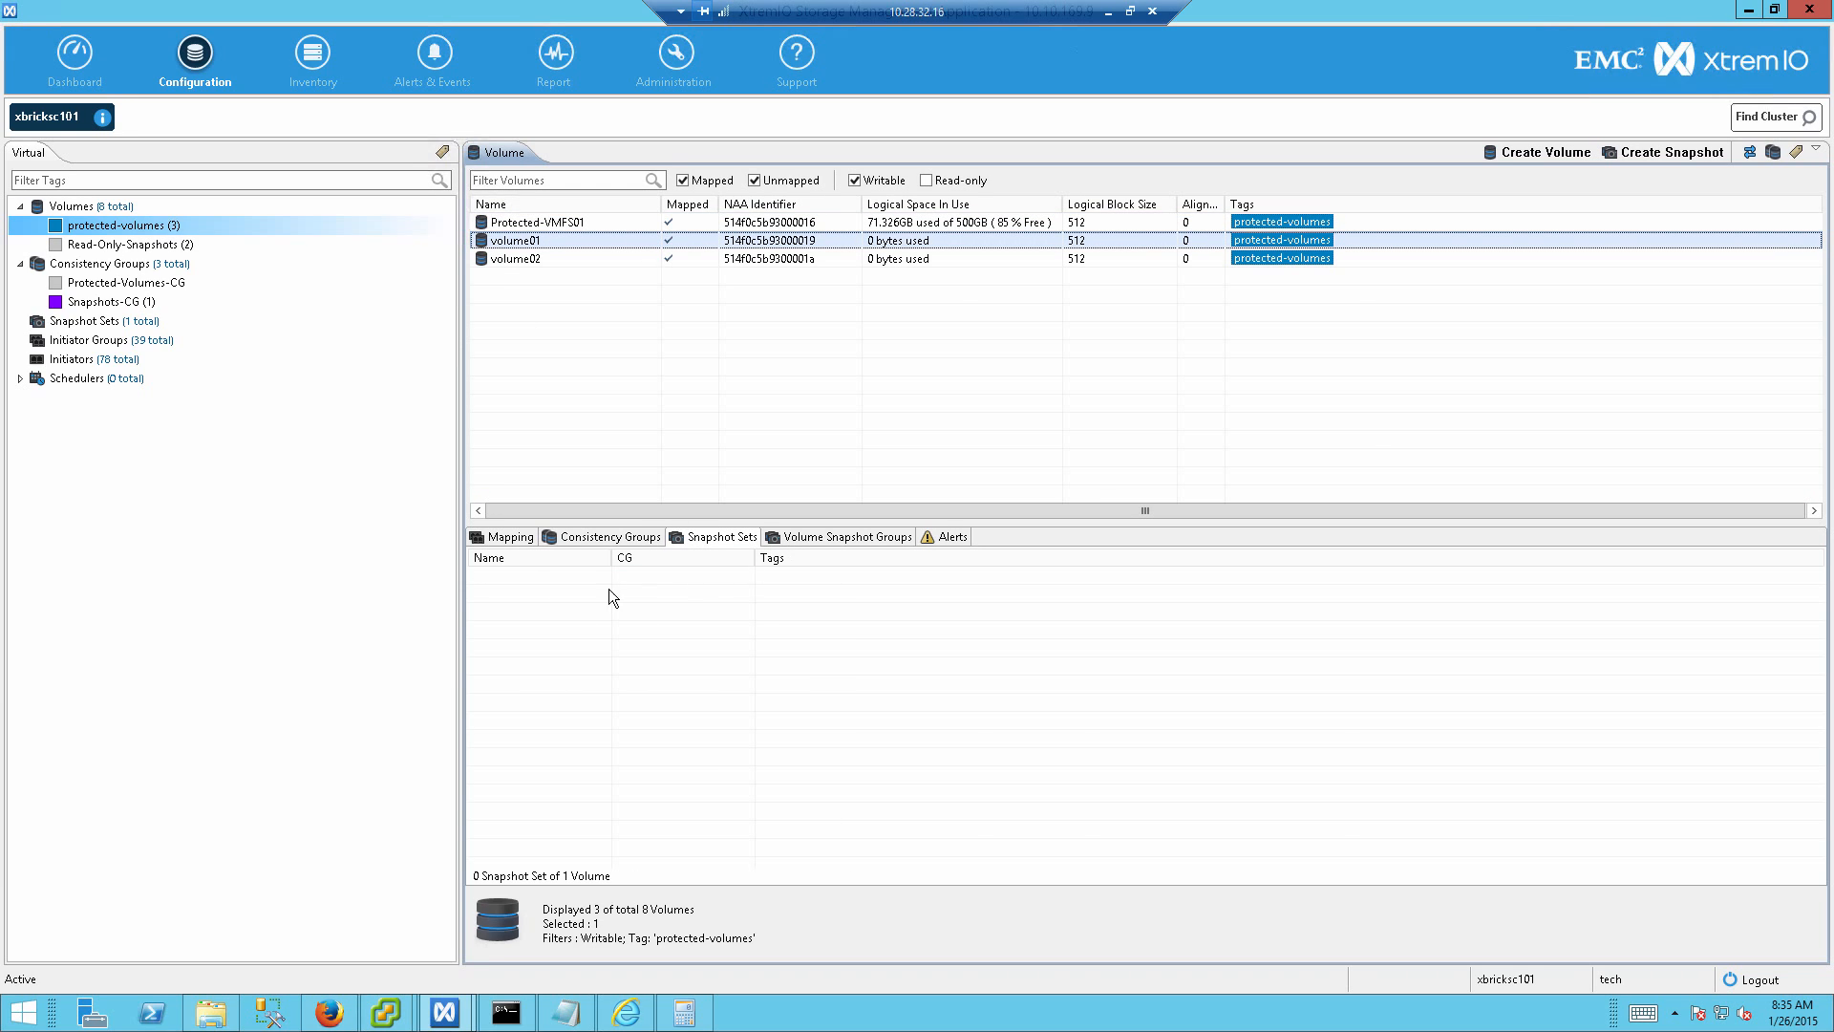
left_click(506, 576)
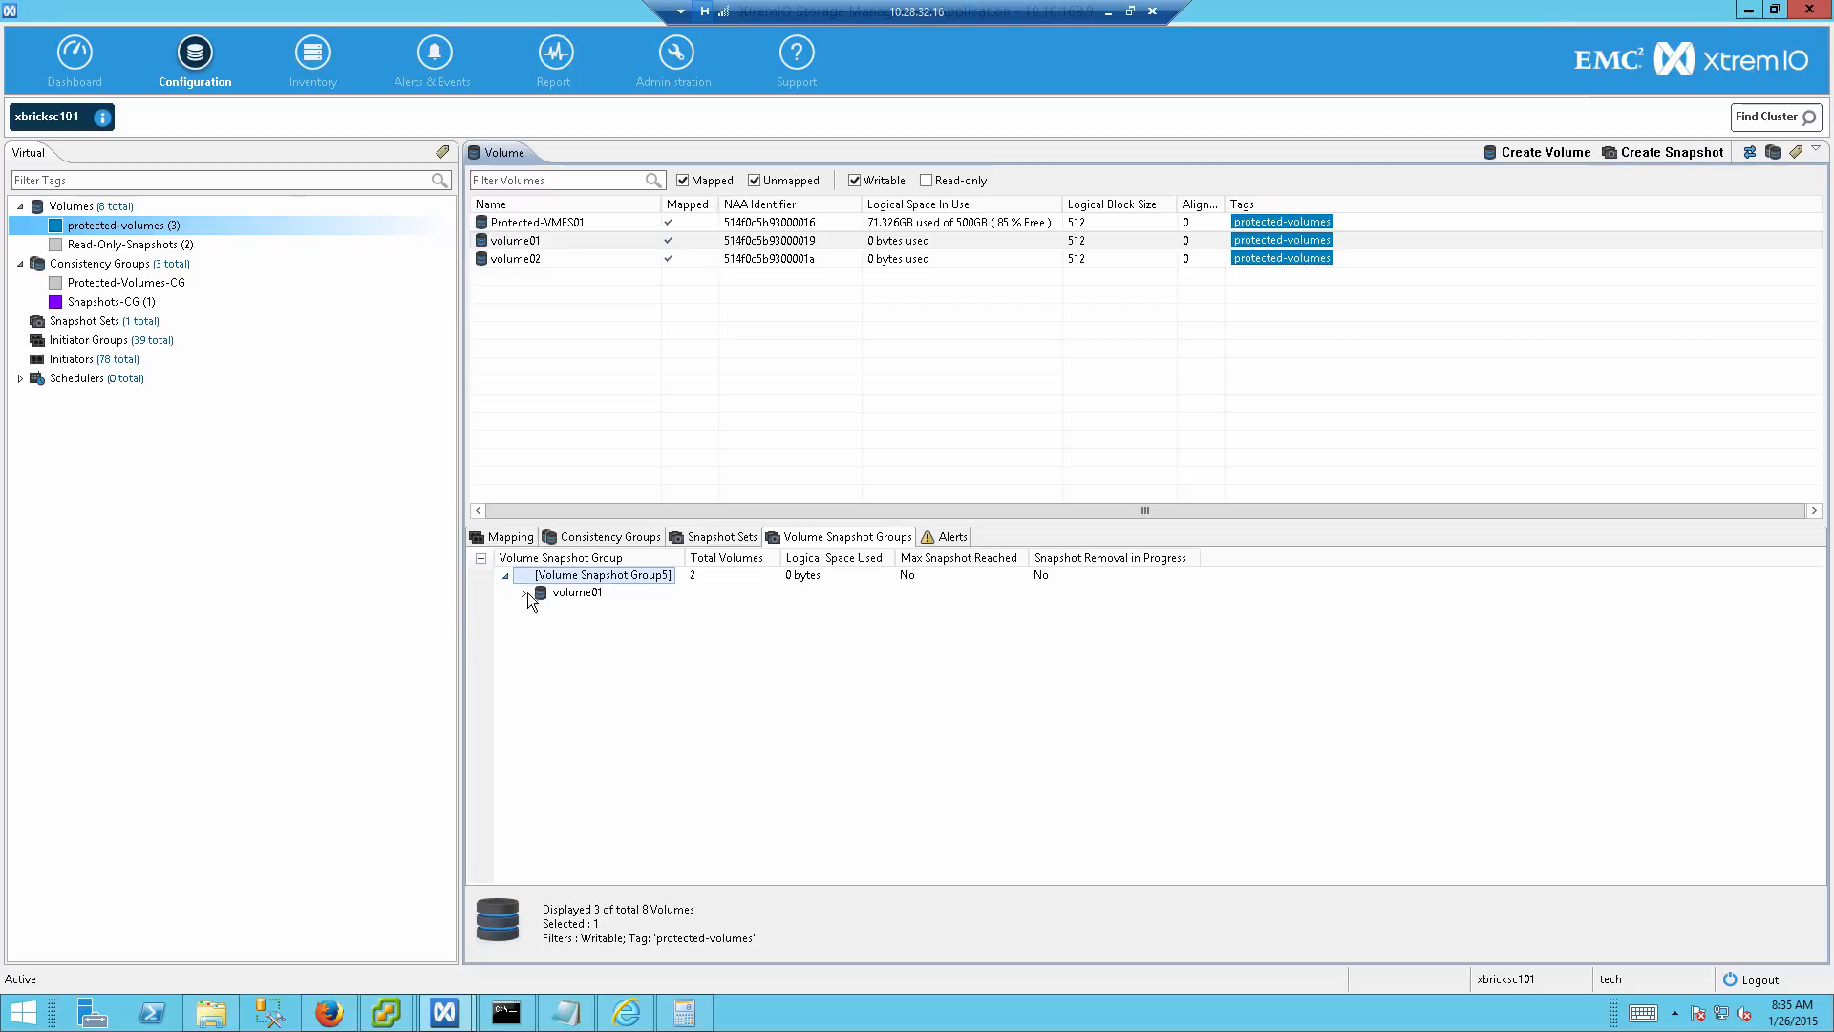
left_click(524, 593)
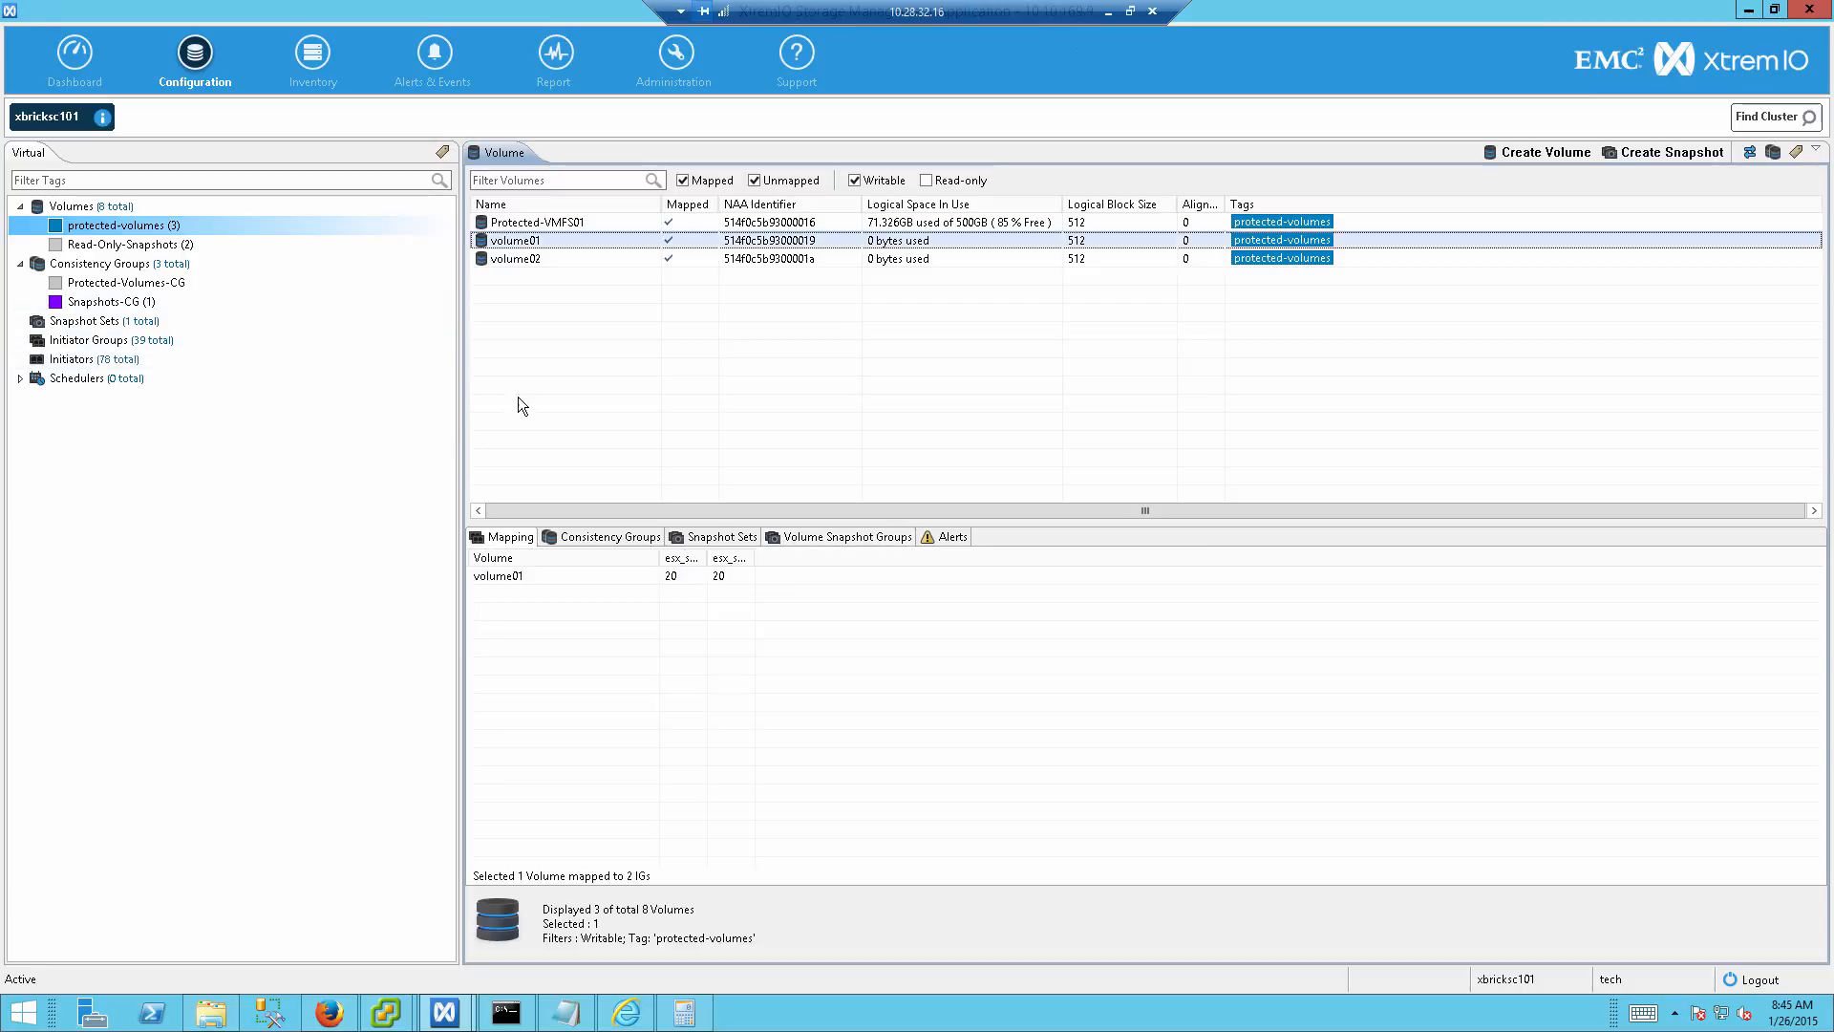
Step: Restore volume01 from the snapshot volume01Before-Applying-Patches with Remove source enabled, assigning the protected-volumes tag
left_click(690, 537)
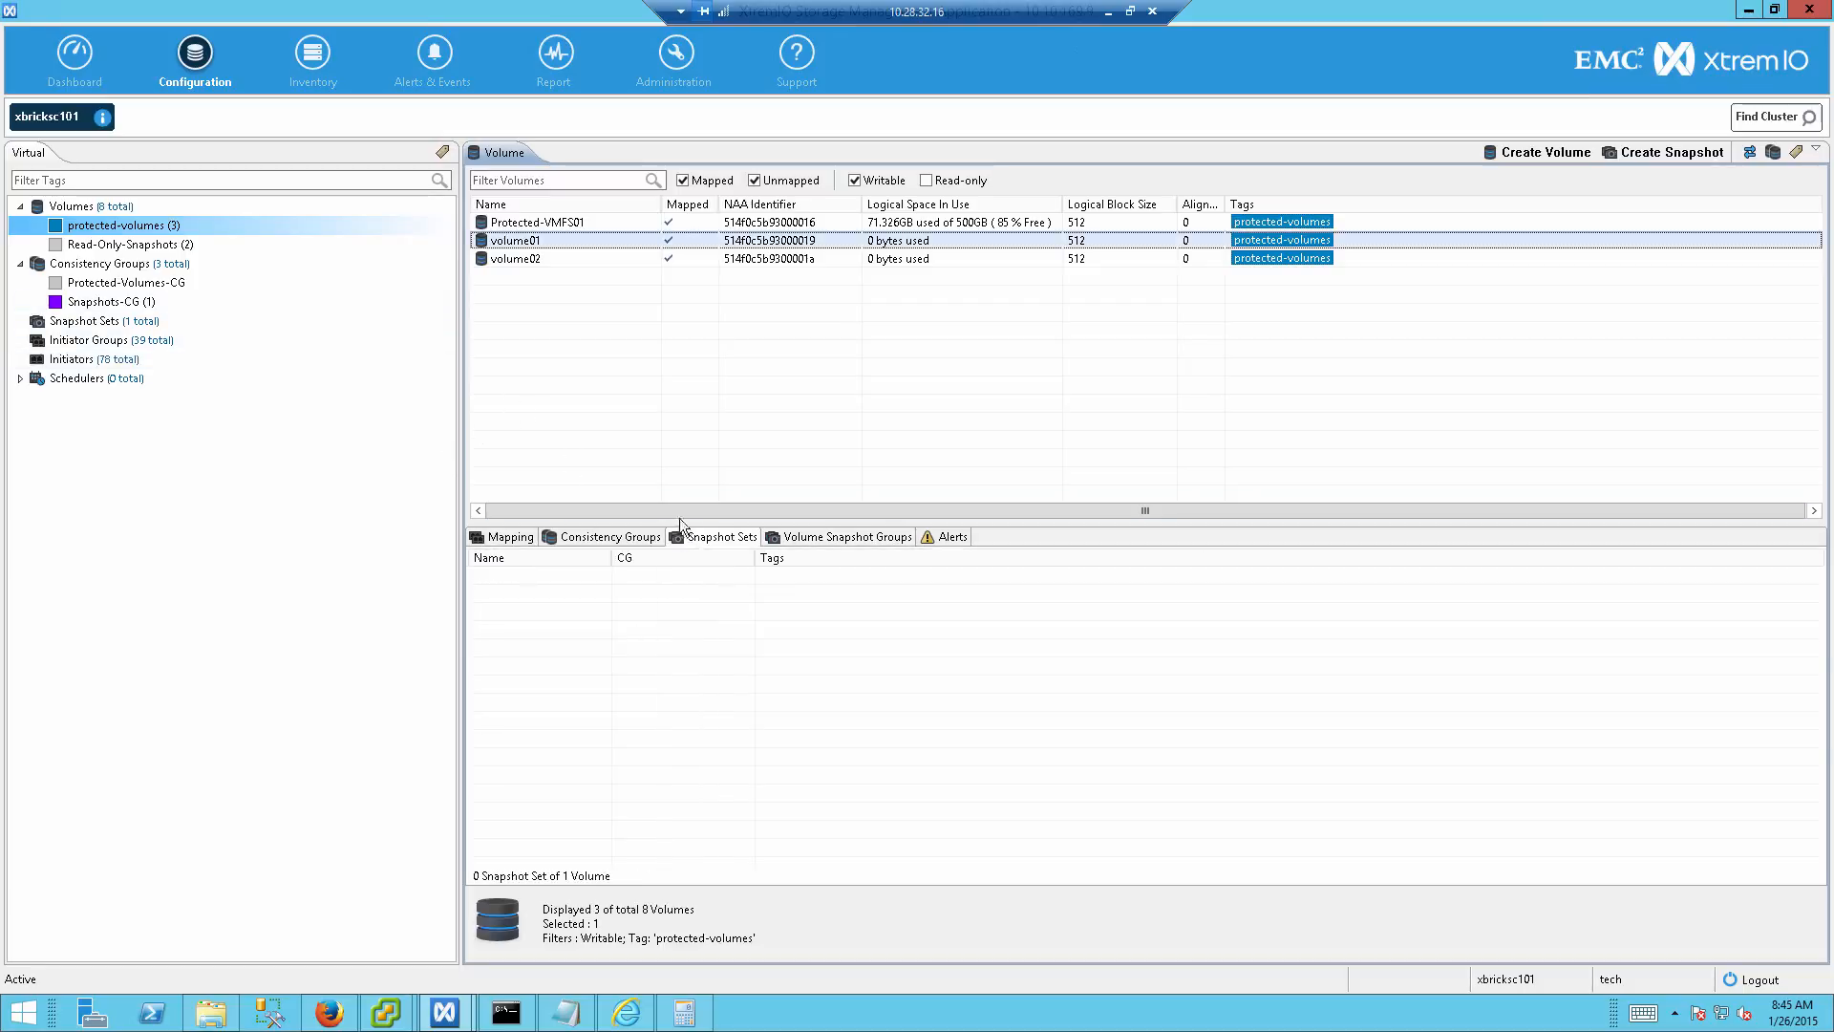
right_click(486, 245)
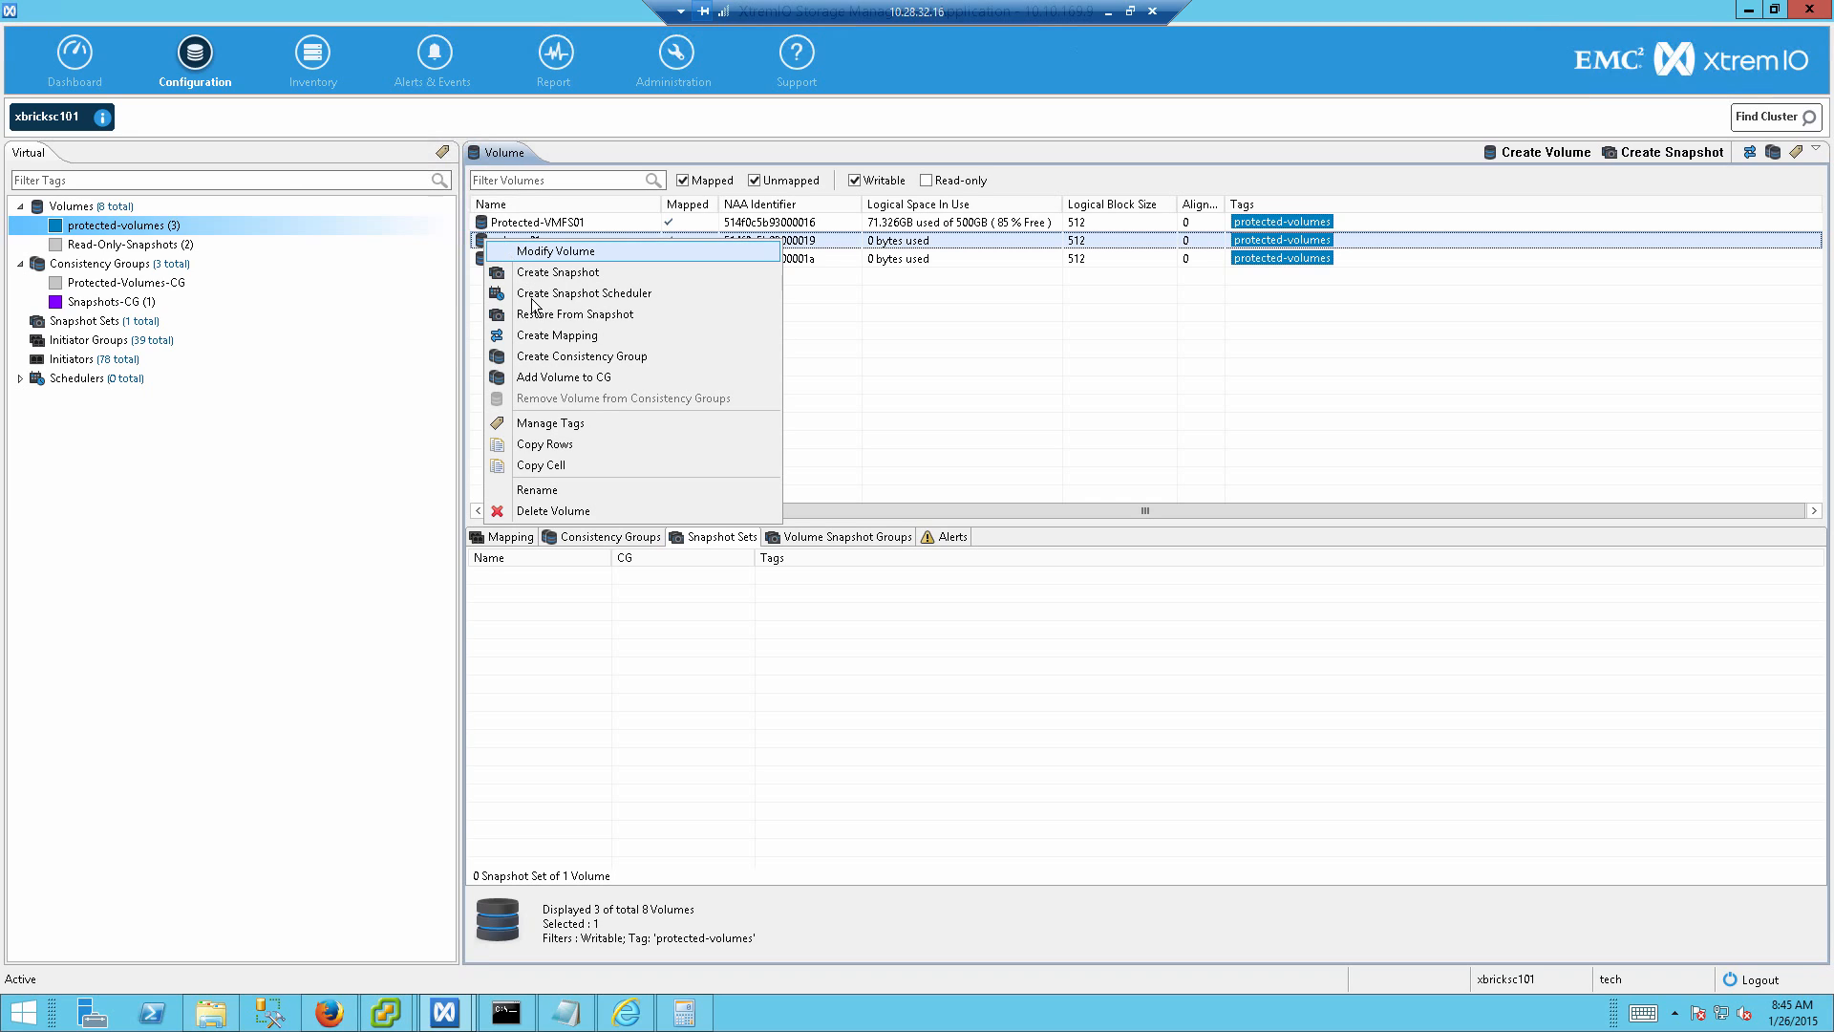
left_click(528, 319)
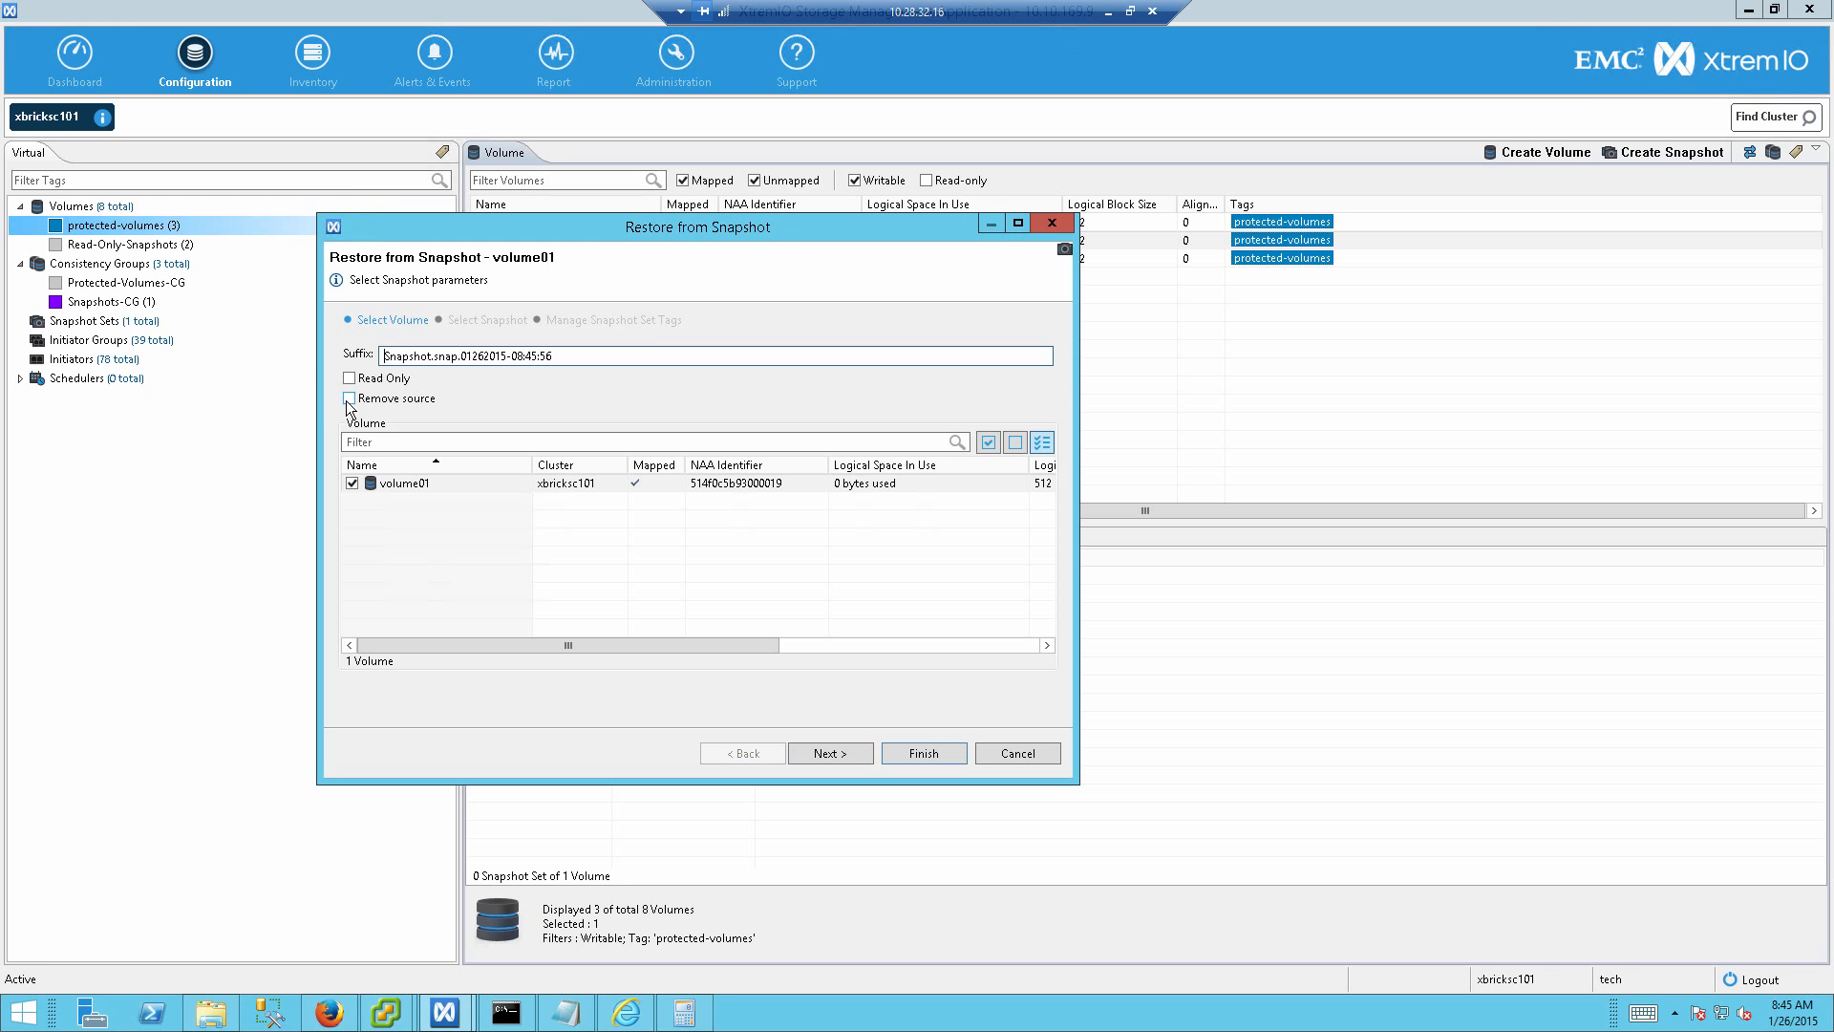
left_click(405, 400)
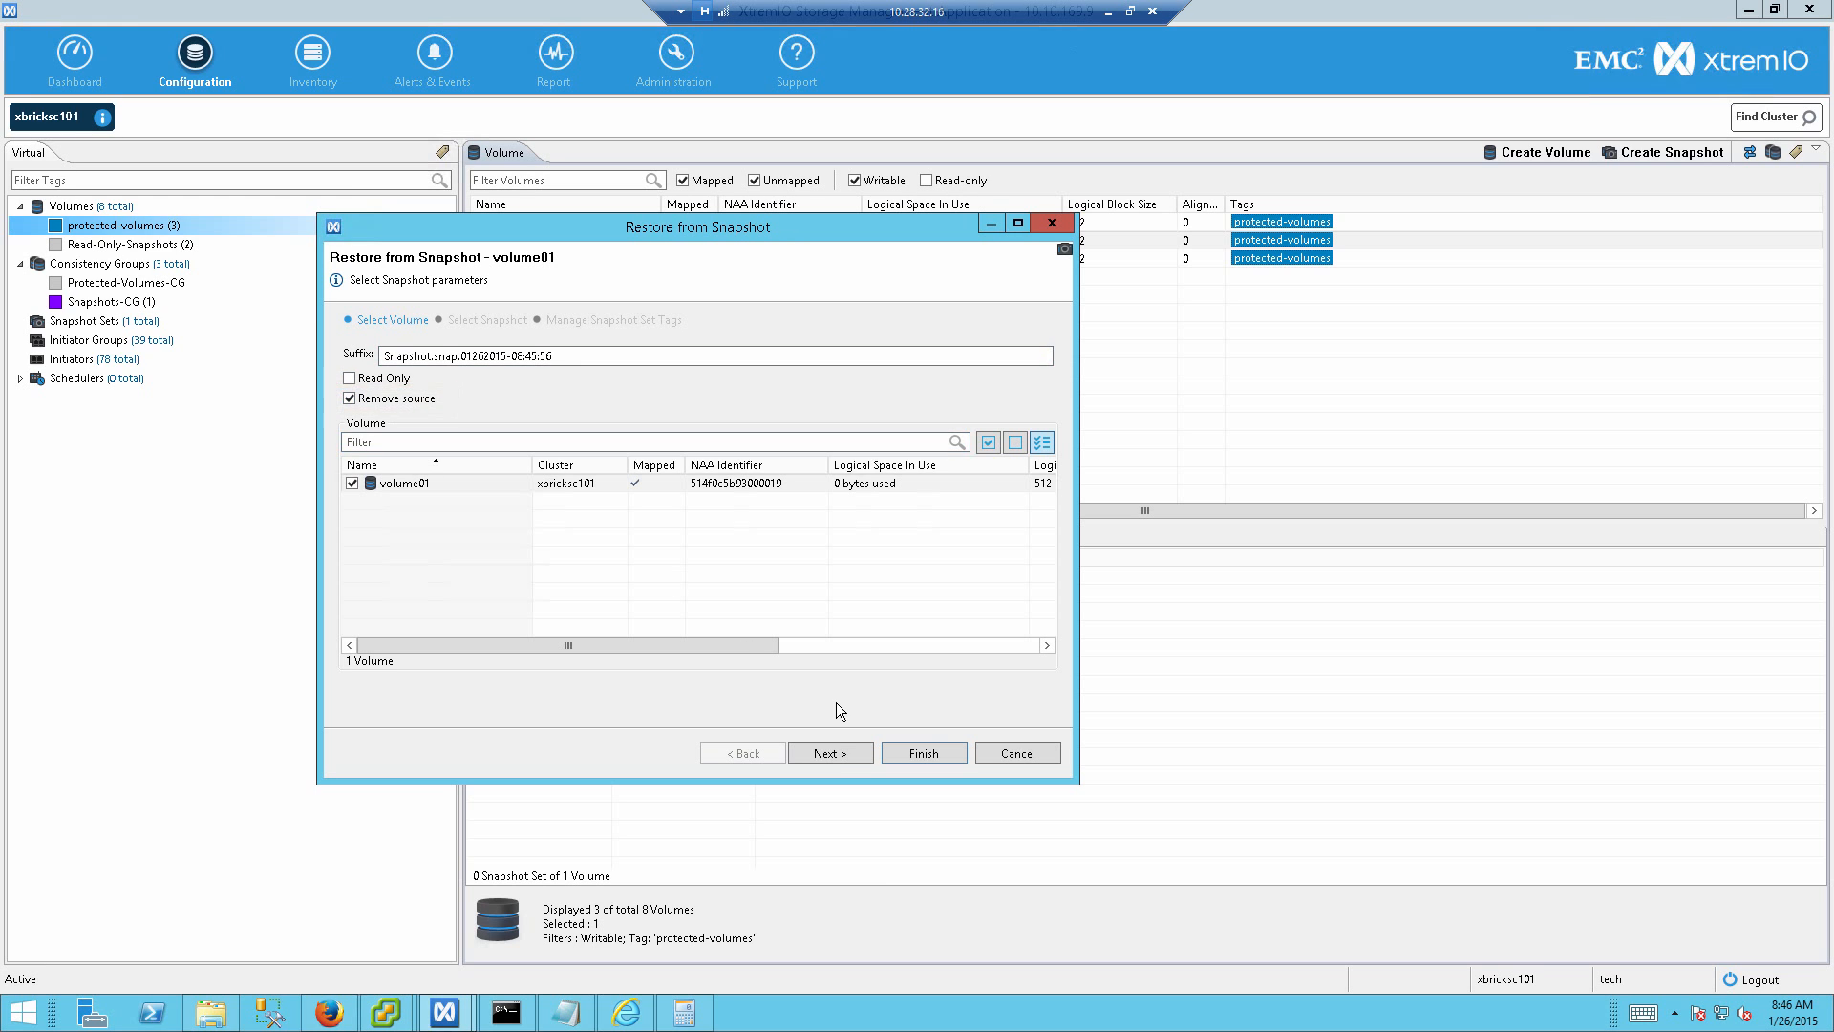
left_click(829, 753)
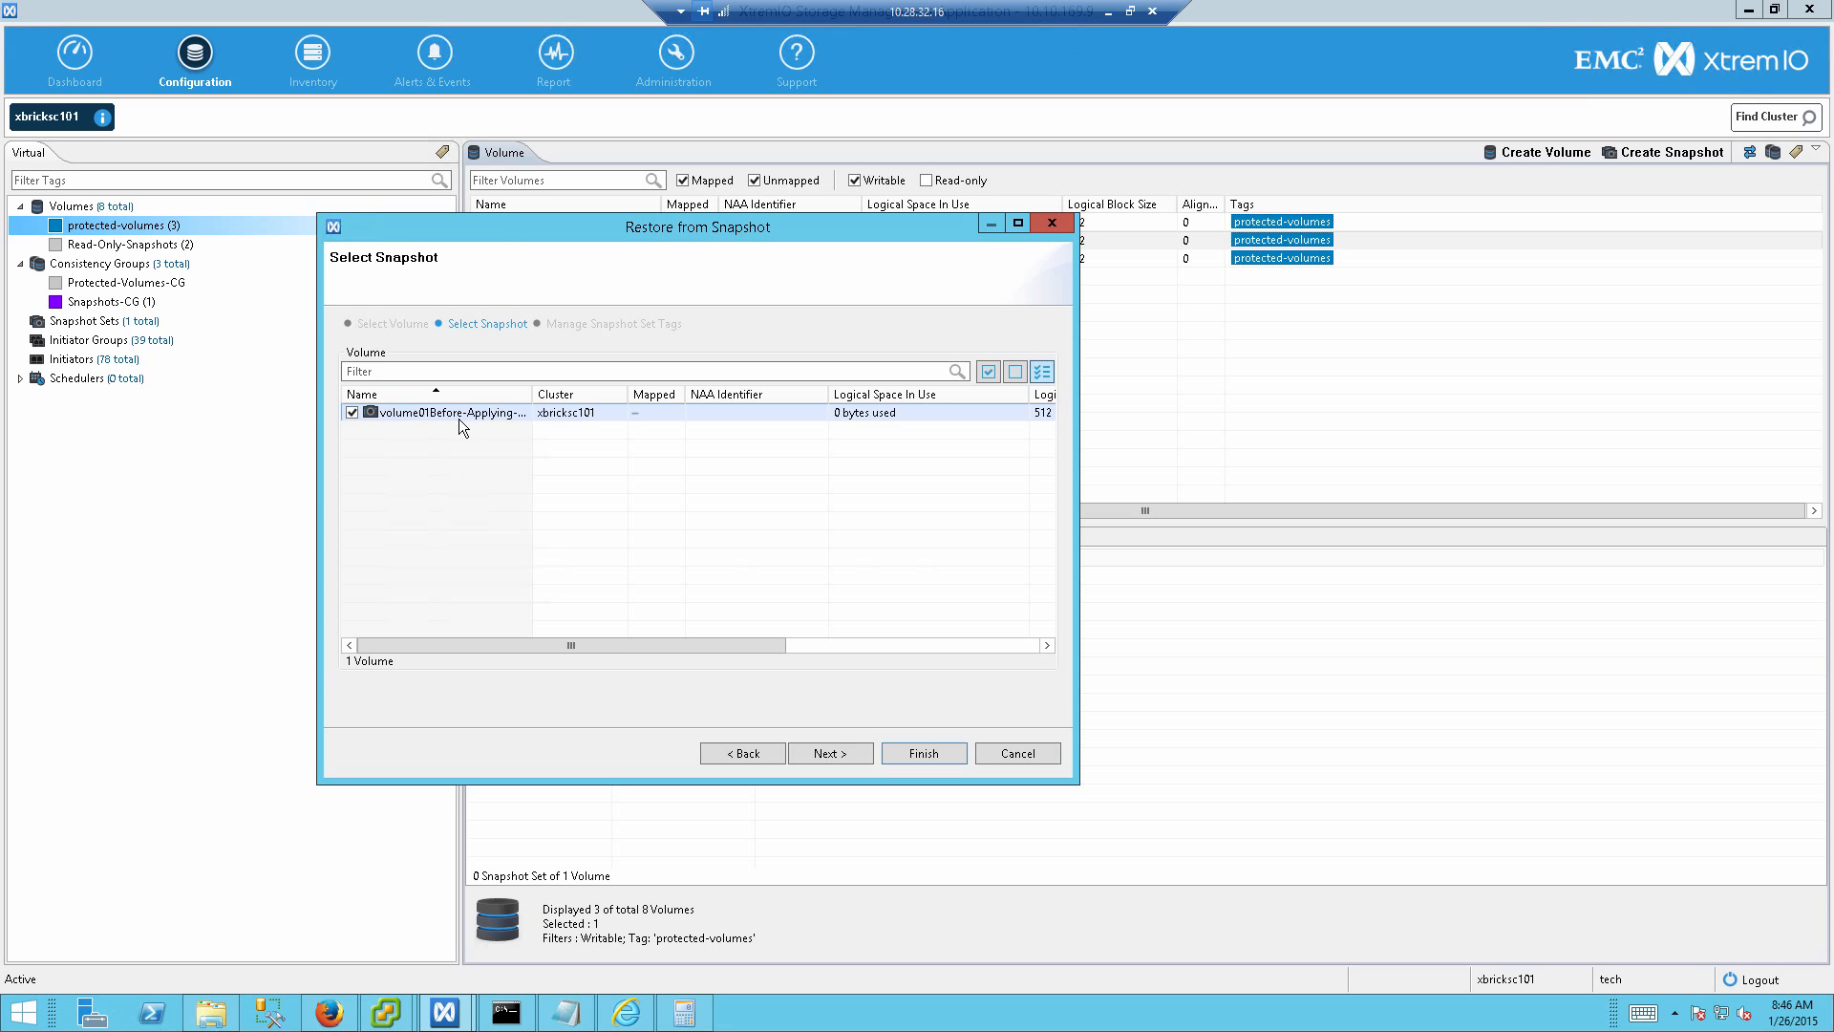
left_click(816, 755)
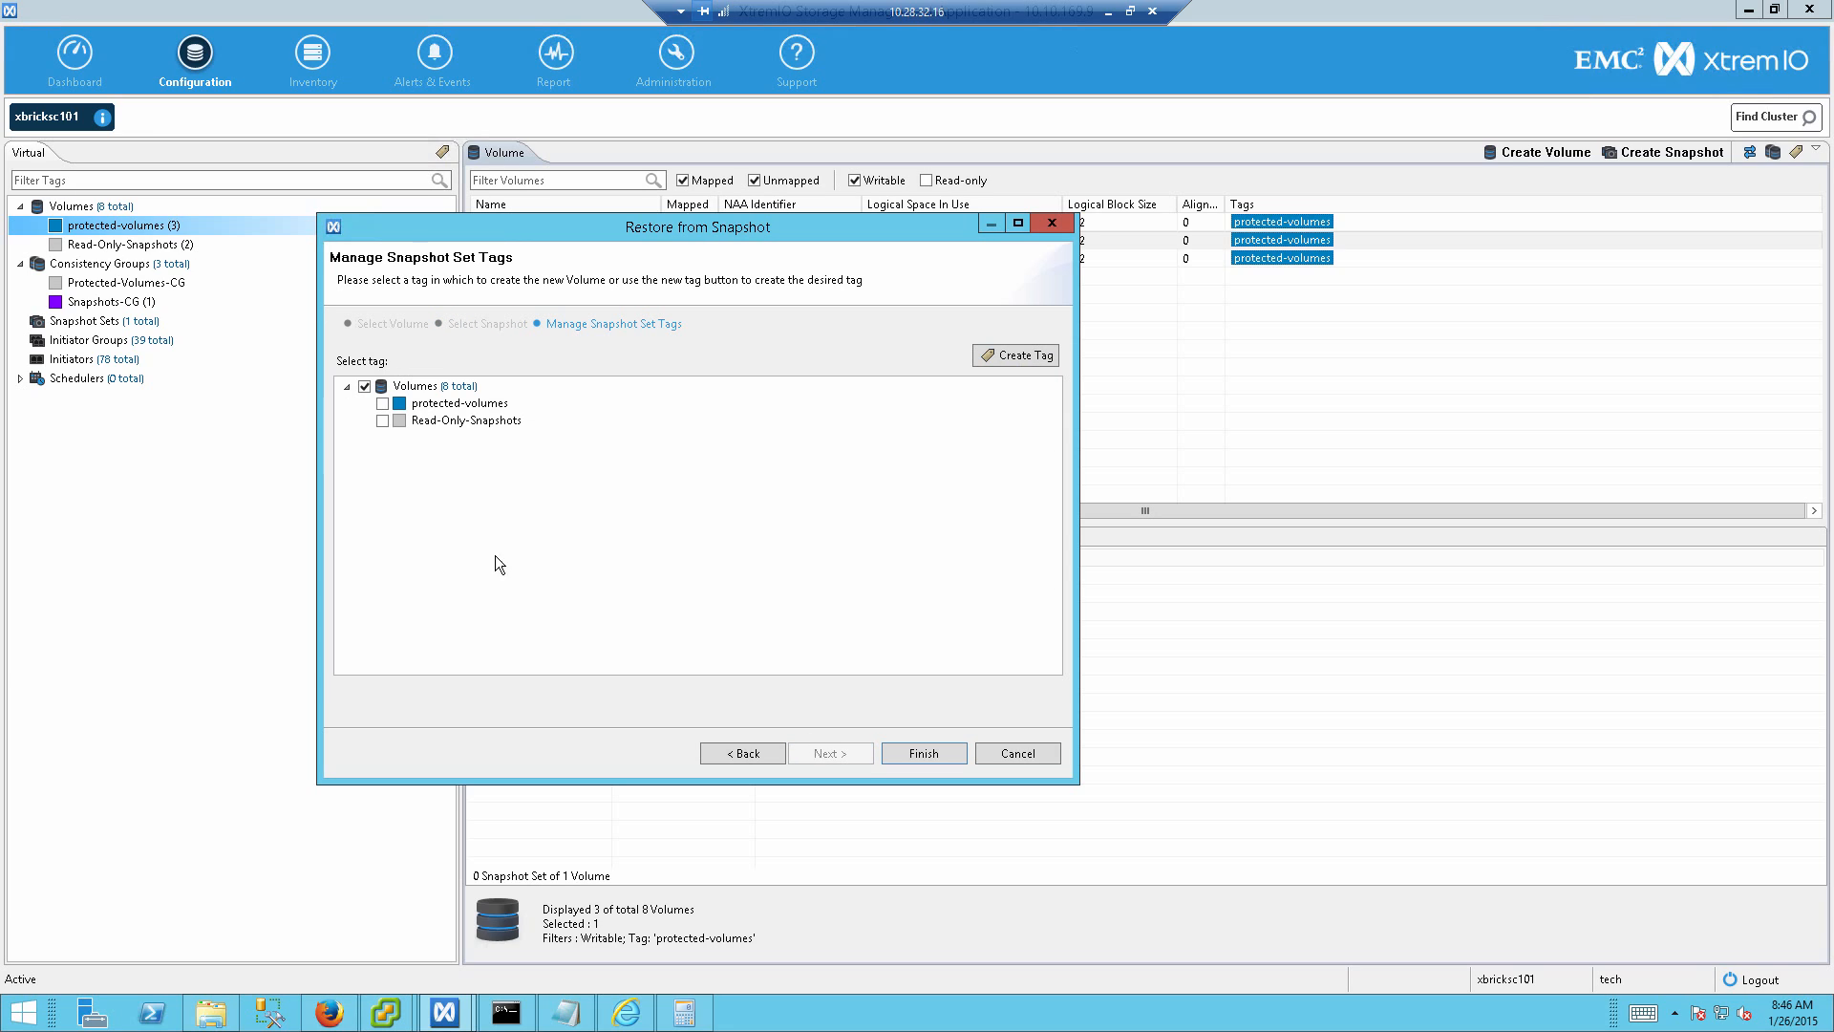
left_click(383, 404)
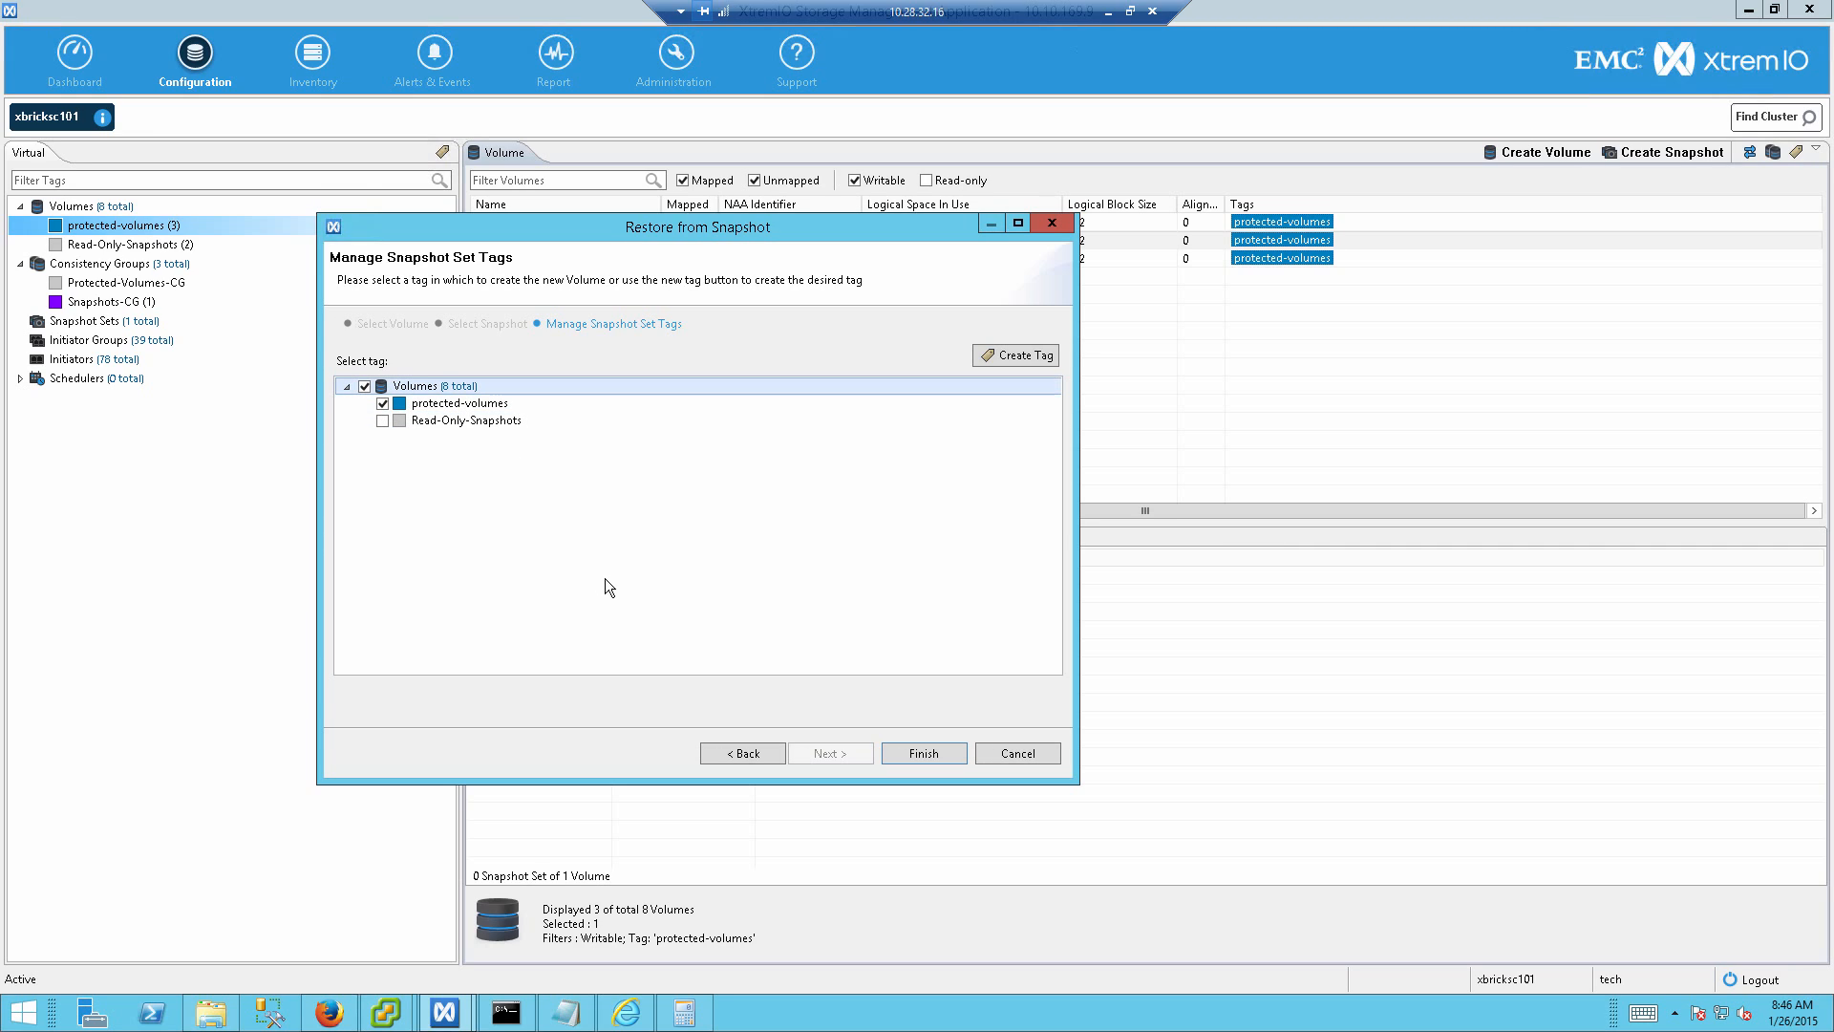
left_click(942, 754)
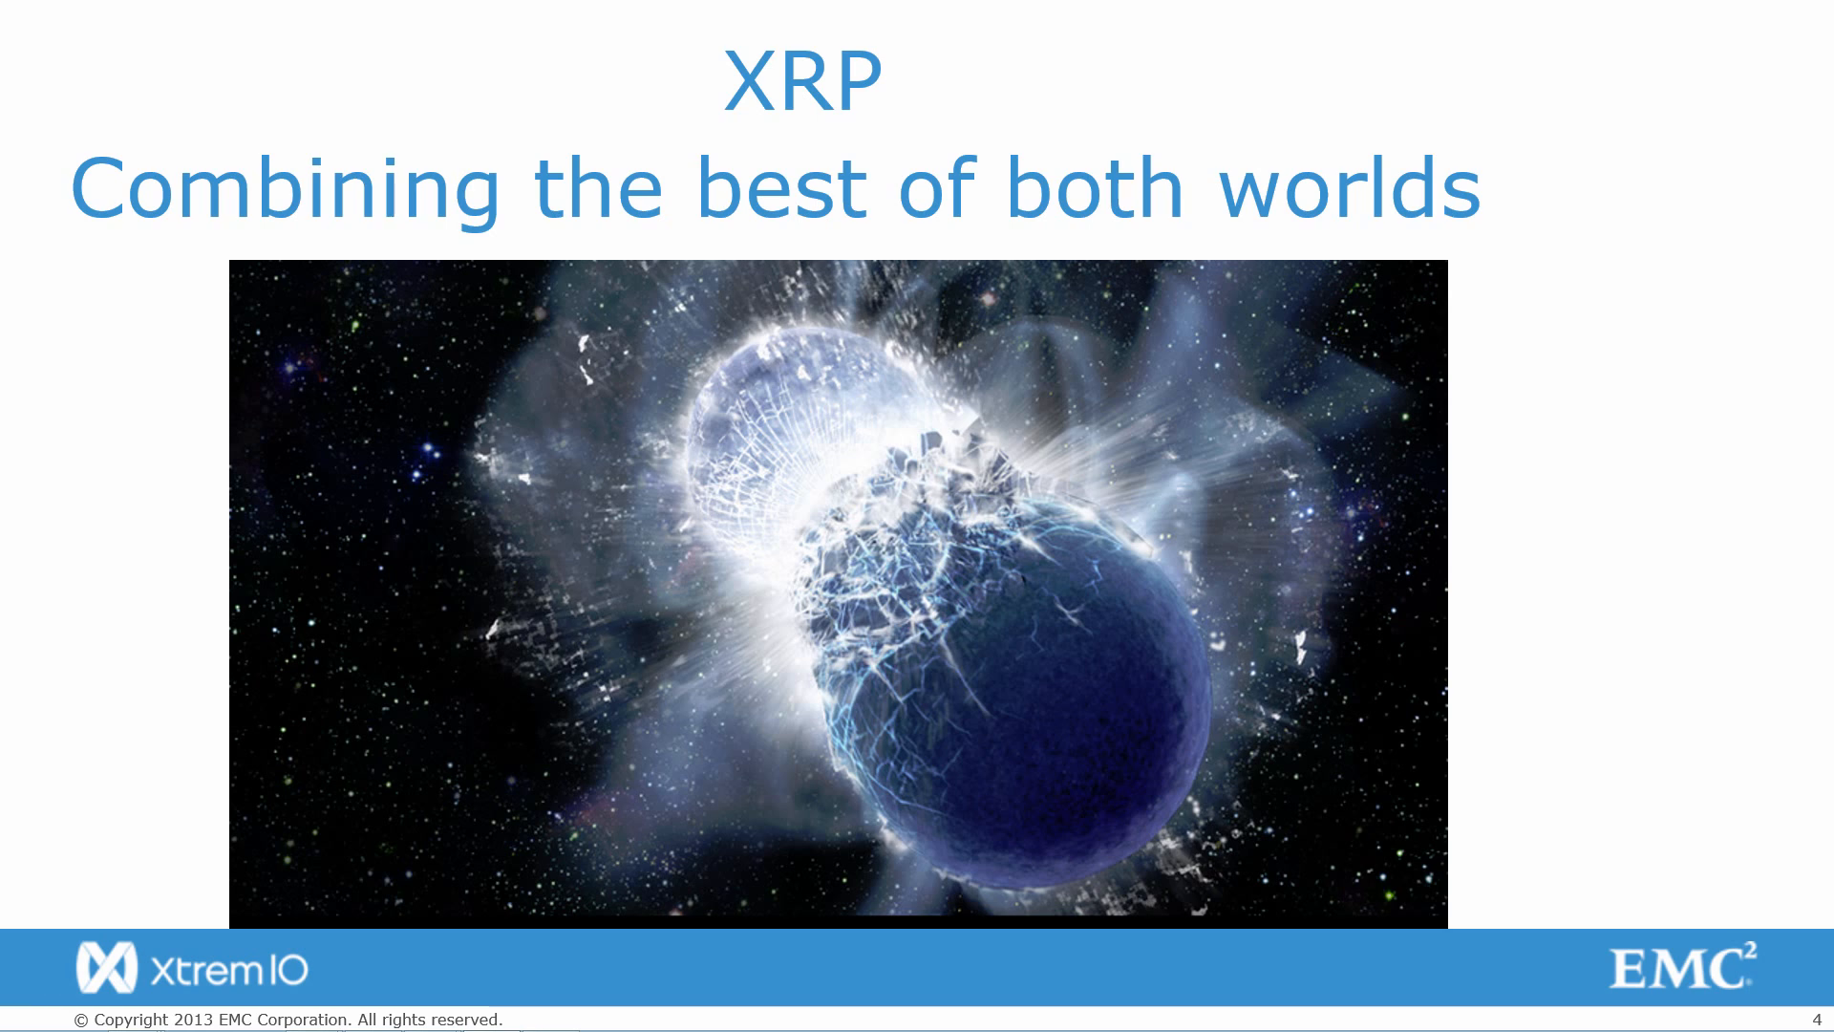
key("Right")
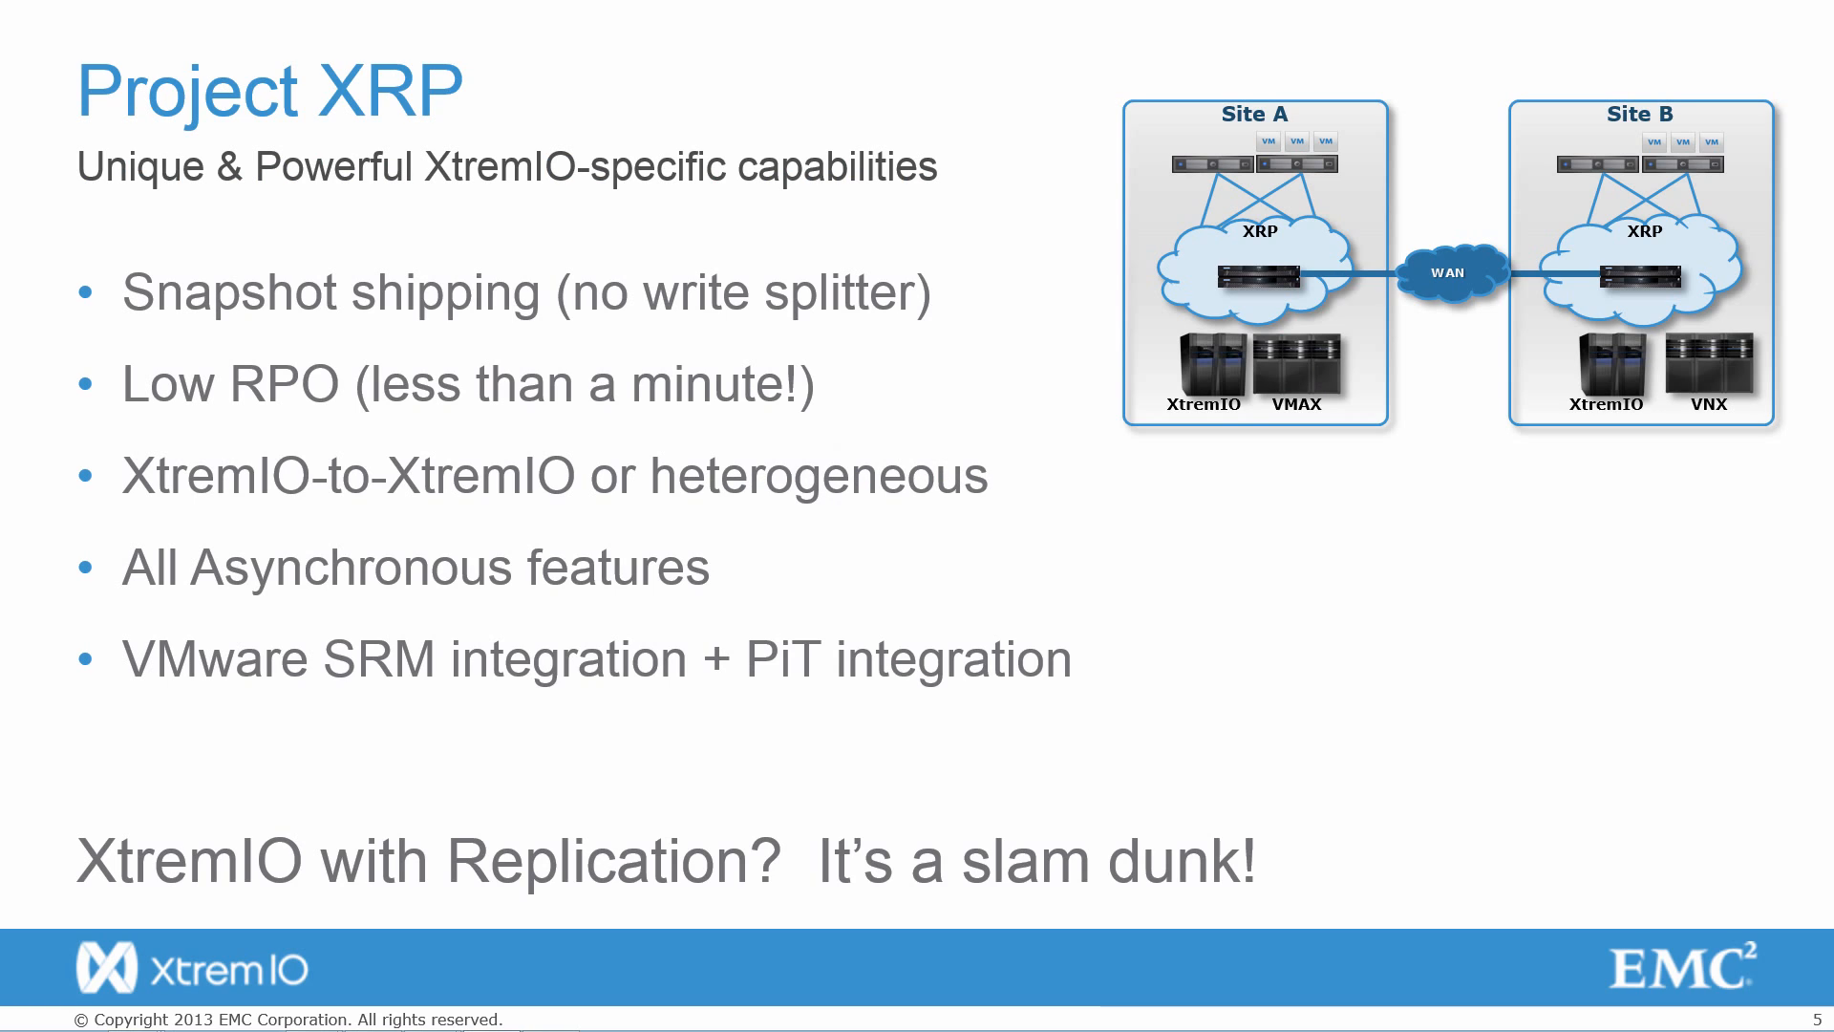
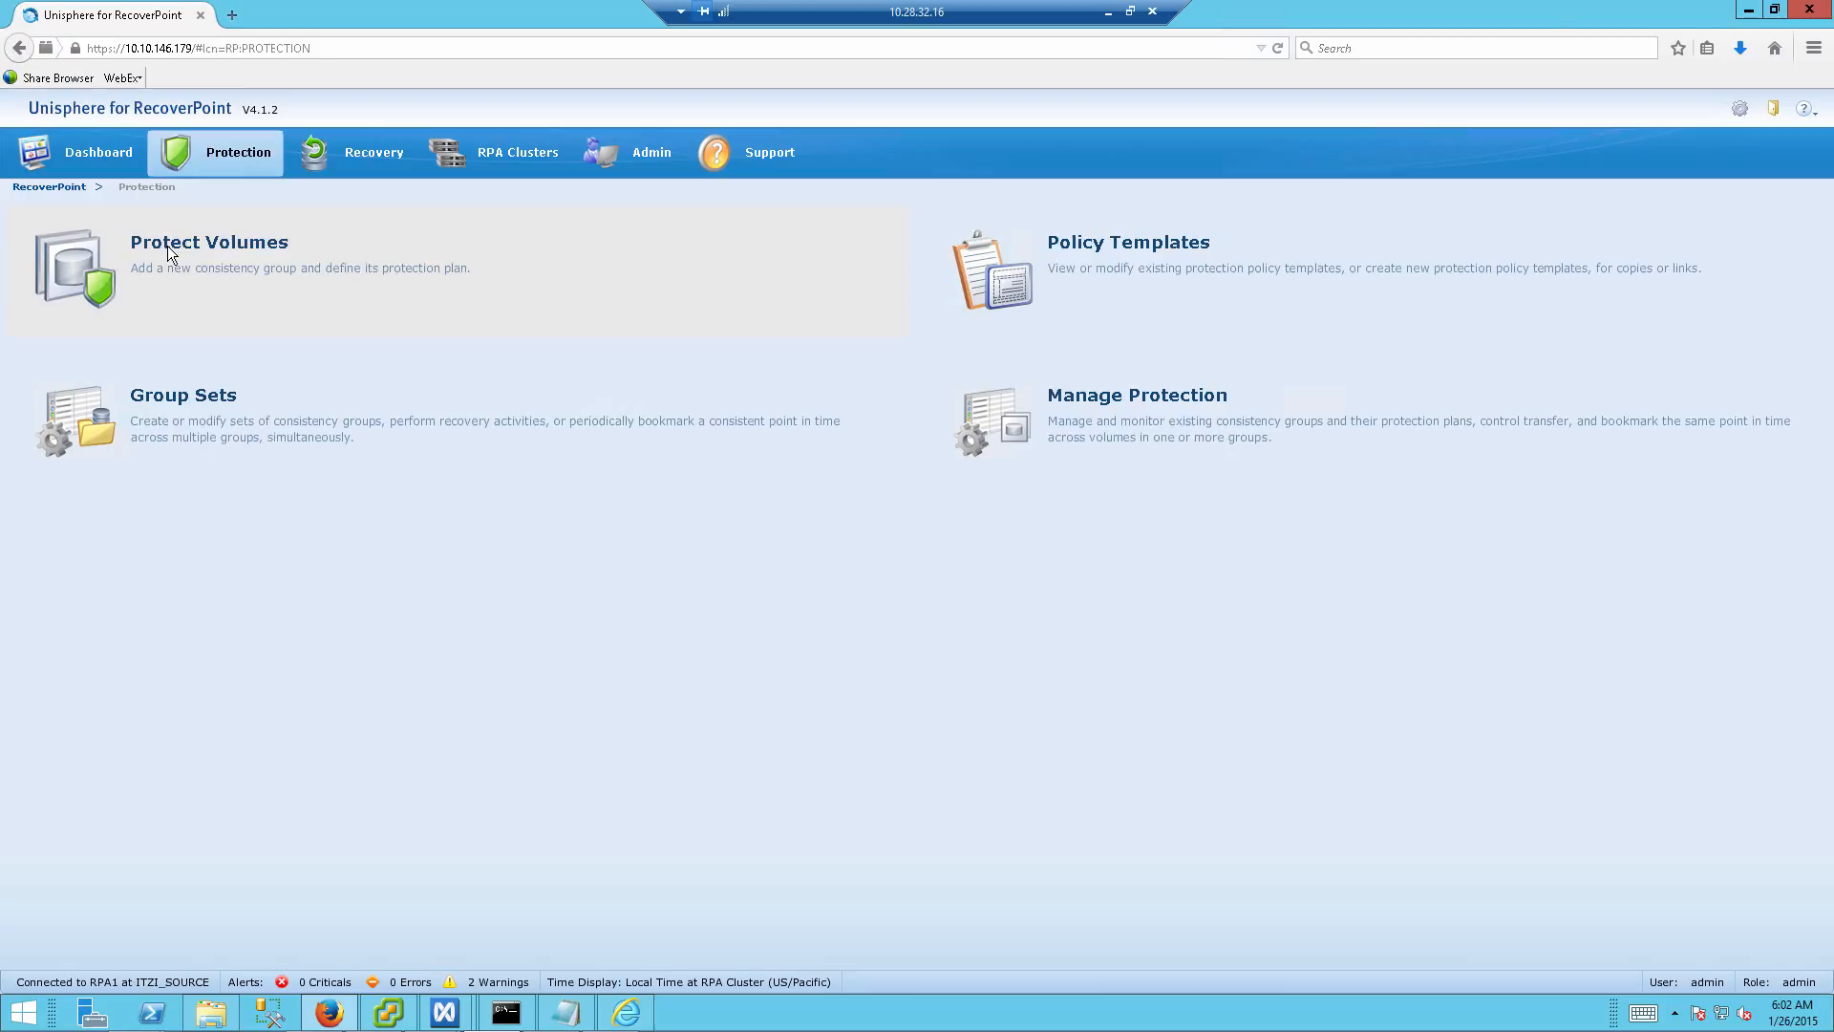
Step: Define a new consistency group cg01 with production name vmfs01, protecting volume Protected-VMFS01 and using Source-Journal01 as the production journal
left_click(168, 250)
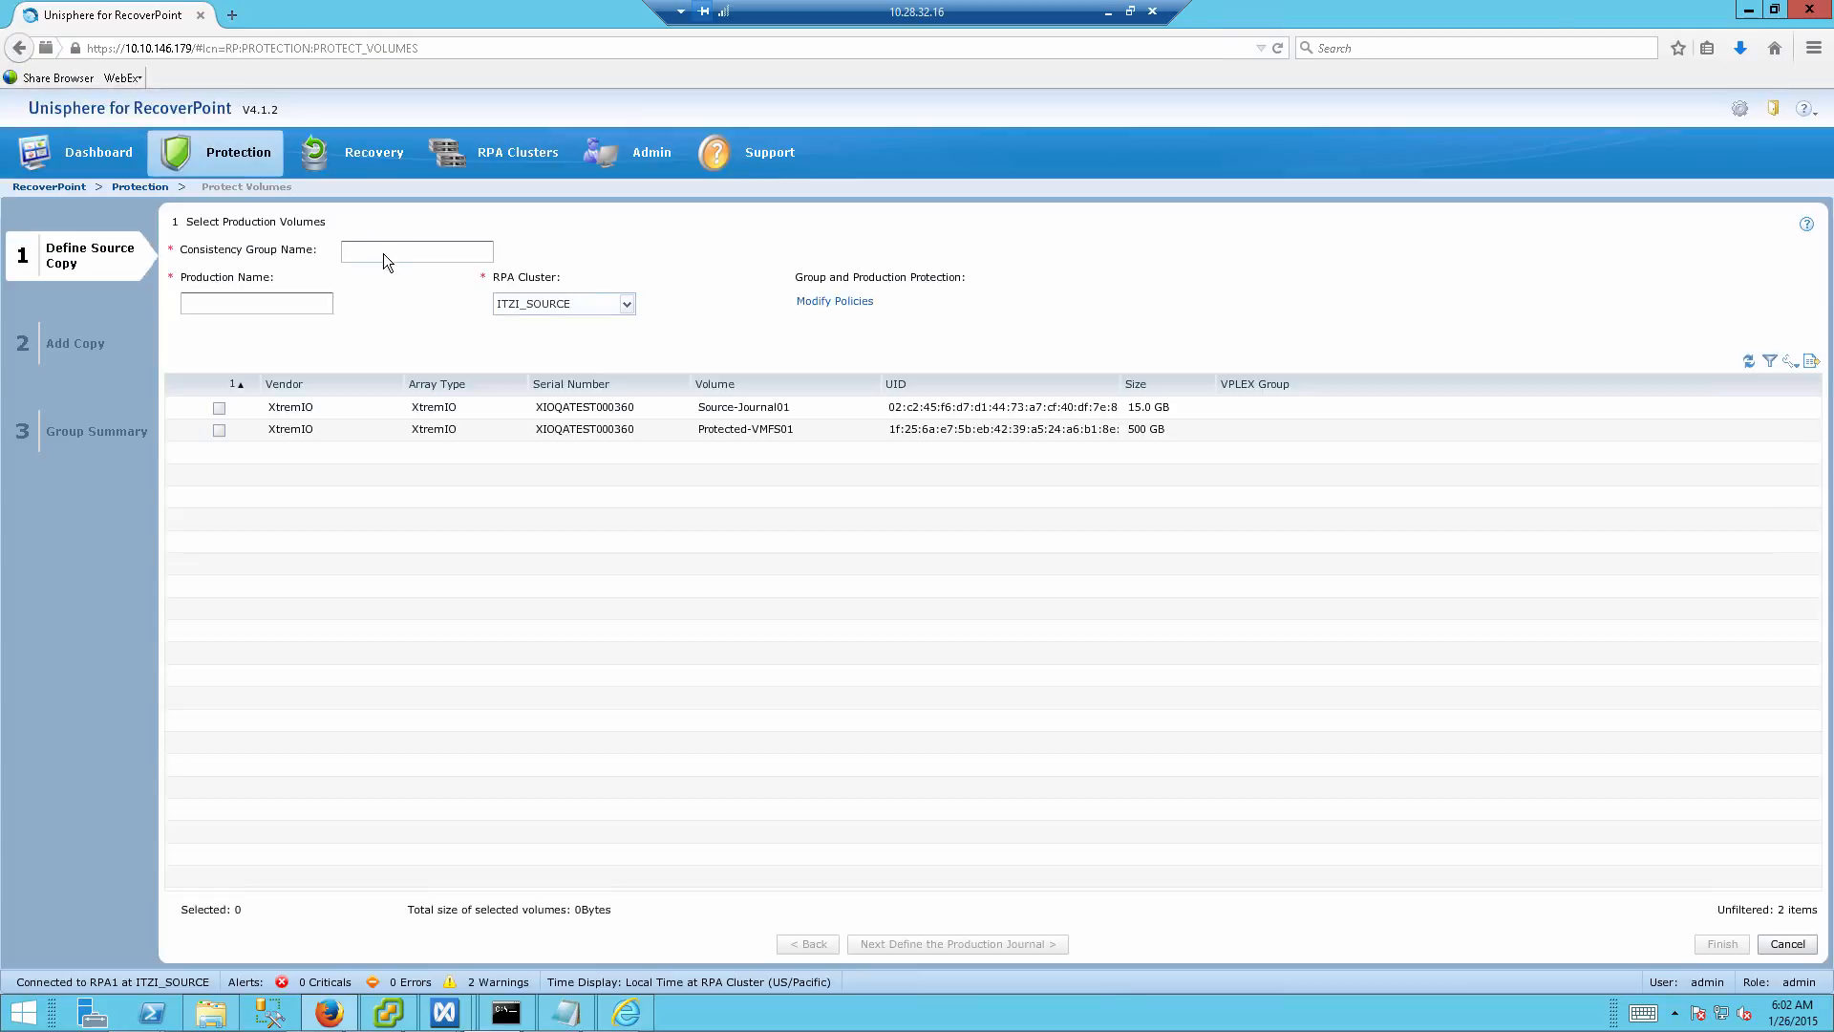
left_click(385, 256)
type("cg01")
key("Tab")
type("vm")
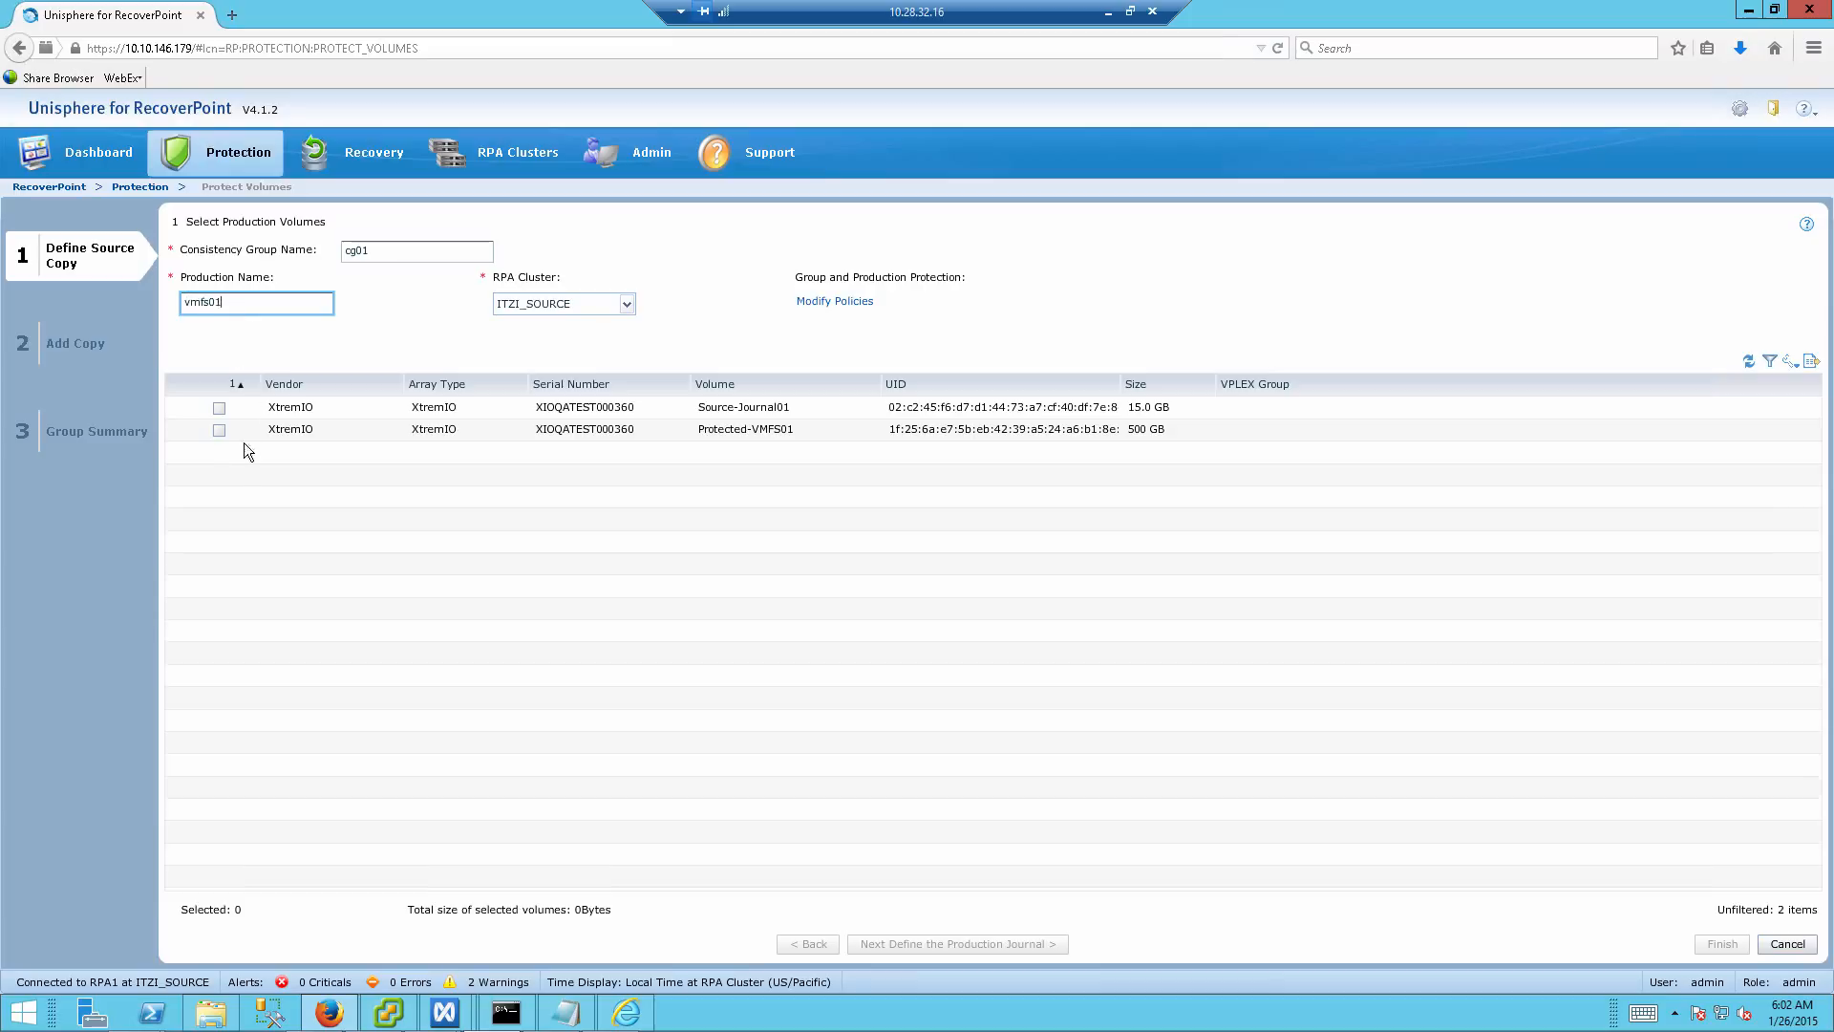
left_click(219, 428)
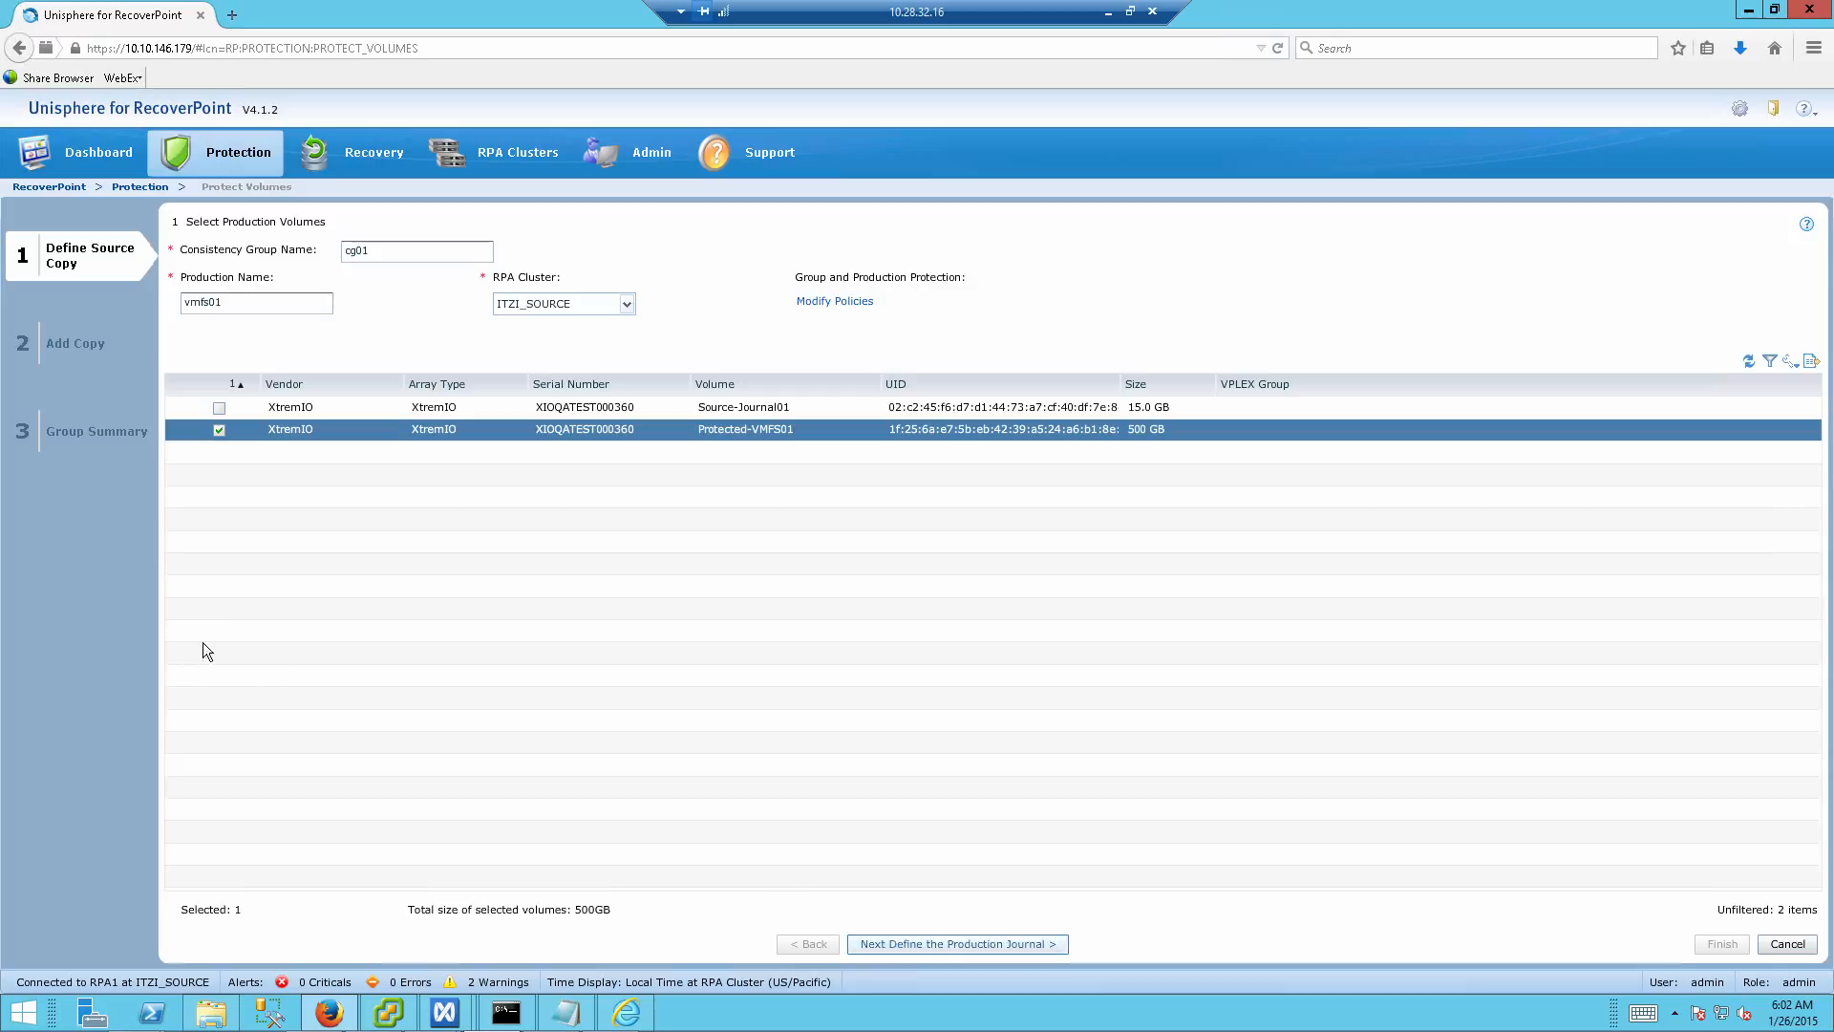
left_click(220, 353)
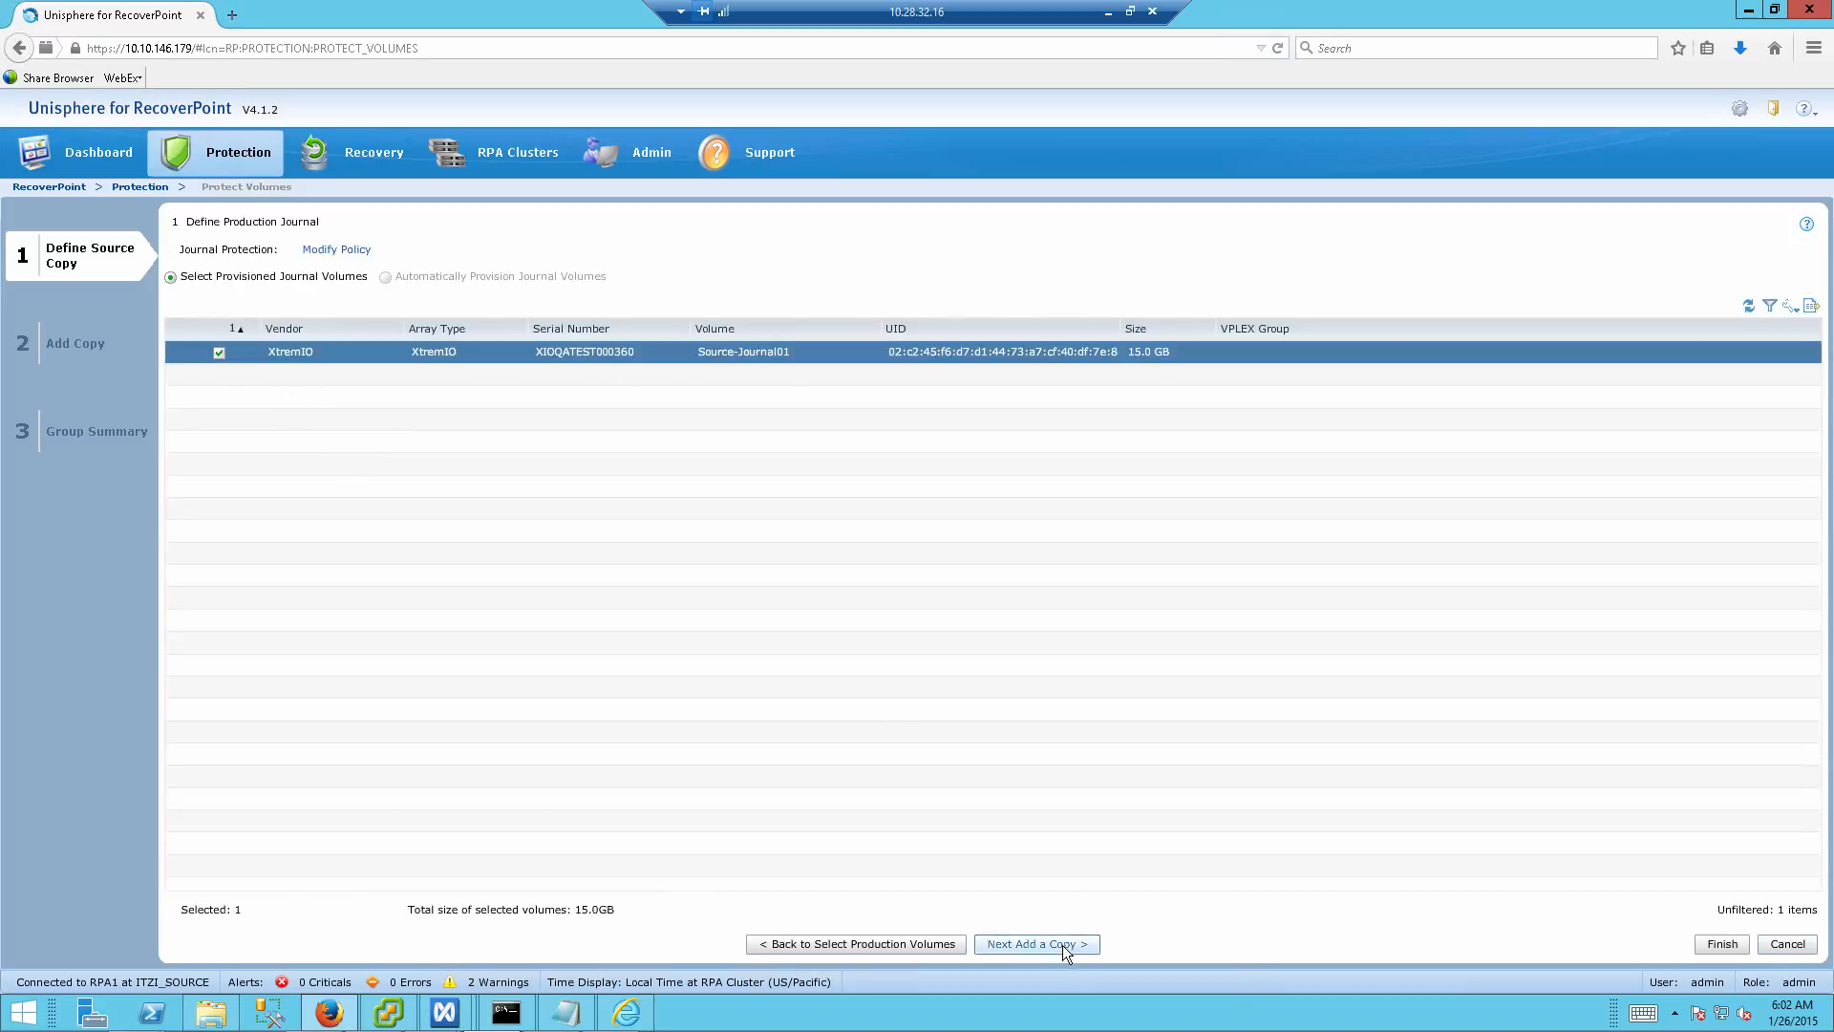
Step: Add a copy named vmfs01-cp on RPA cluster ITZIK_TARGET with an RPO of 60 seconds
left_click(1062, 944)
left_click(380, 278)
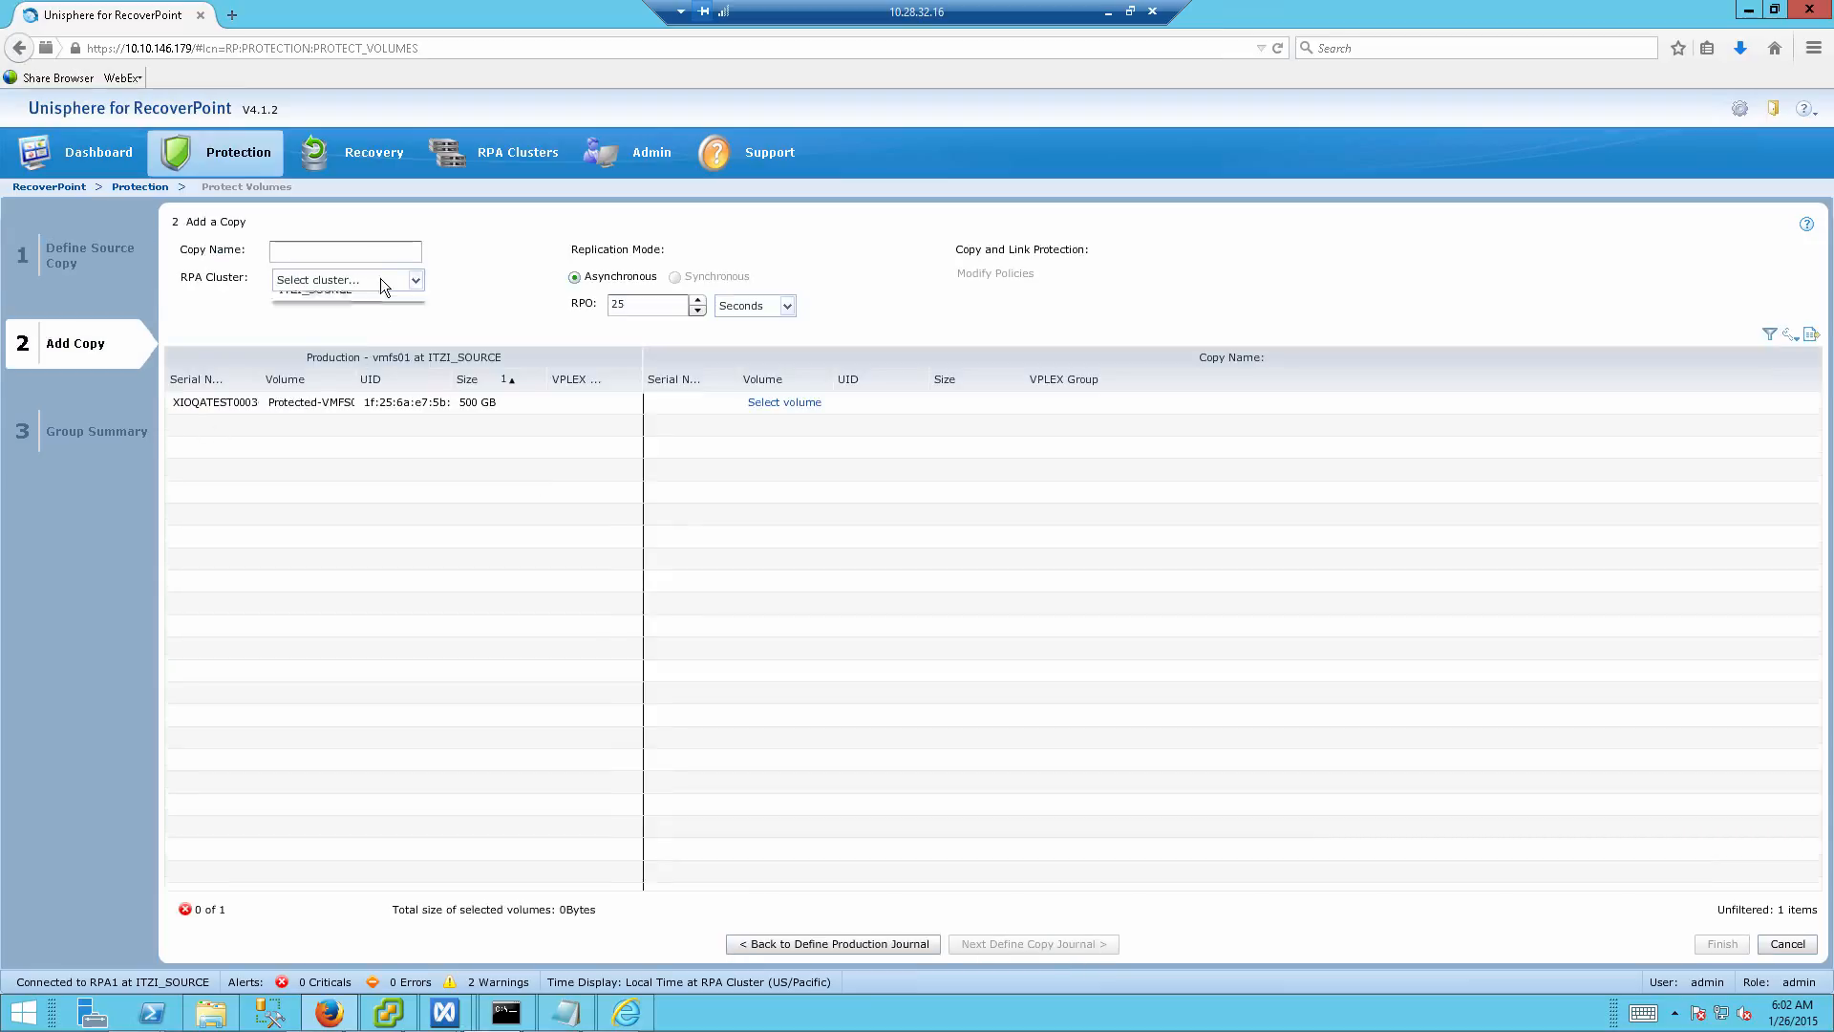
left_click(374, 300)
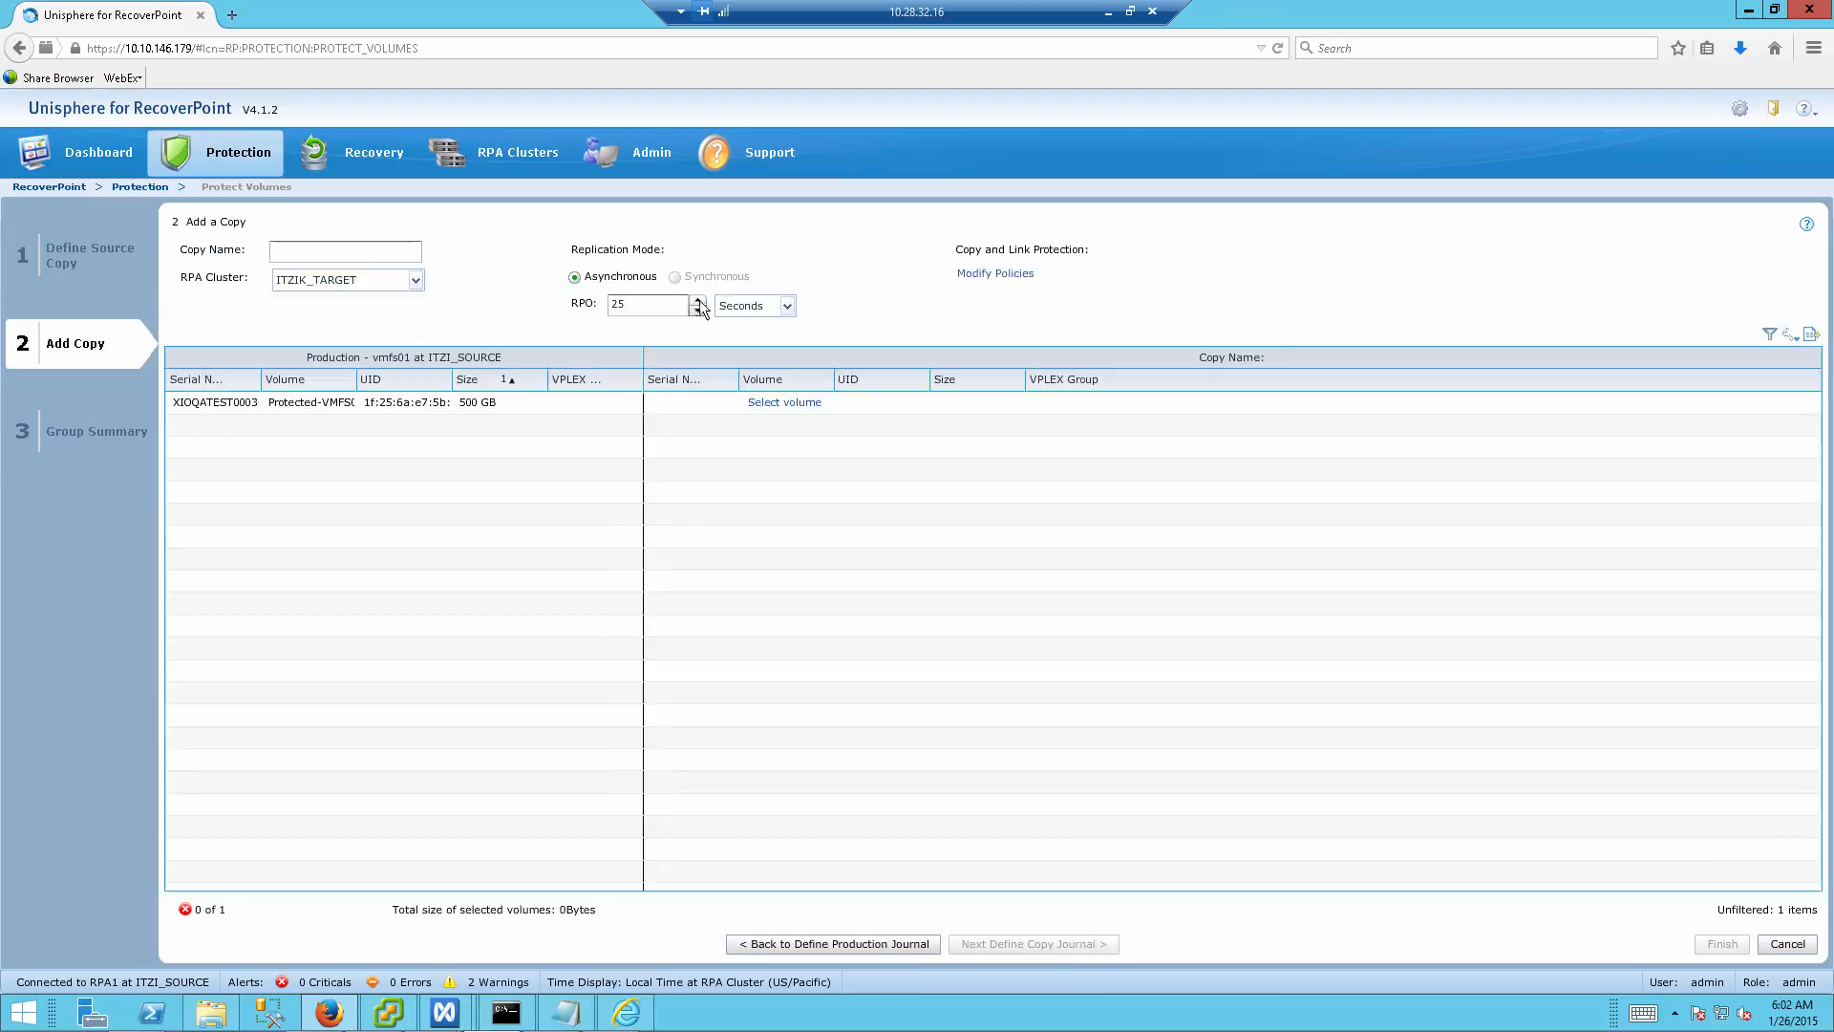
left_click(648, 306)
left_click_drag(648, 306, 521, 304)
type("60")
left_click(330, 249)
type("vmfs")
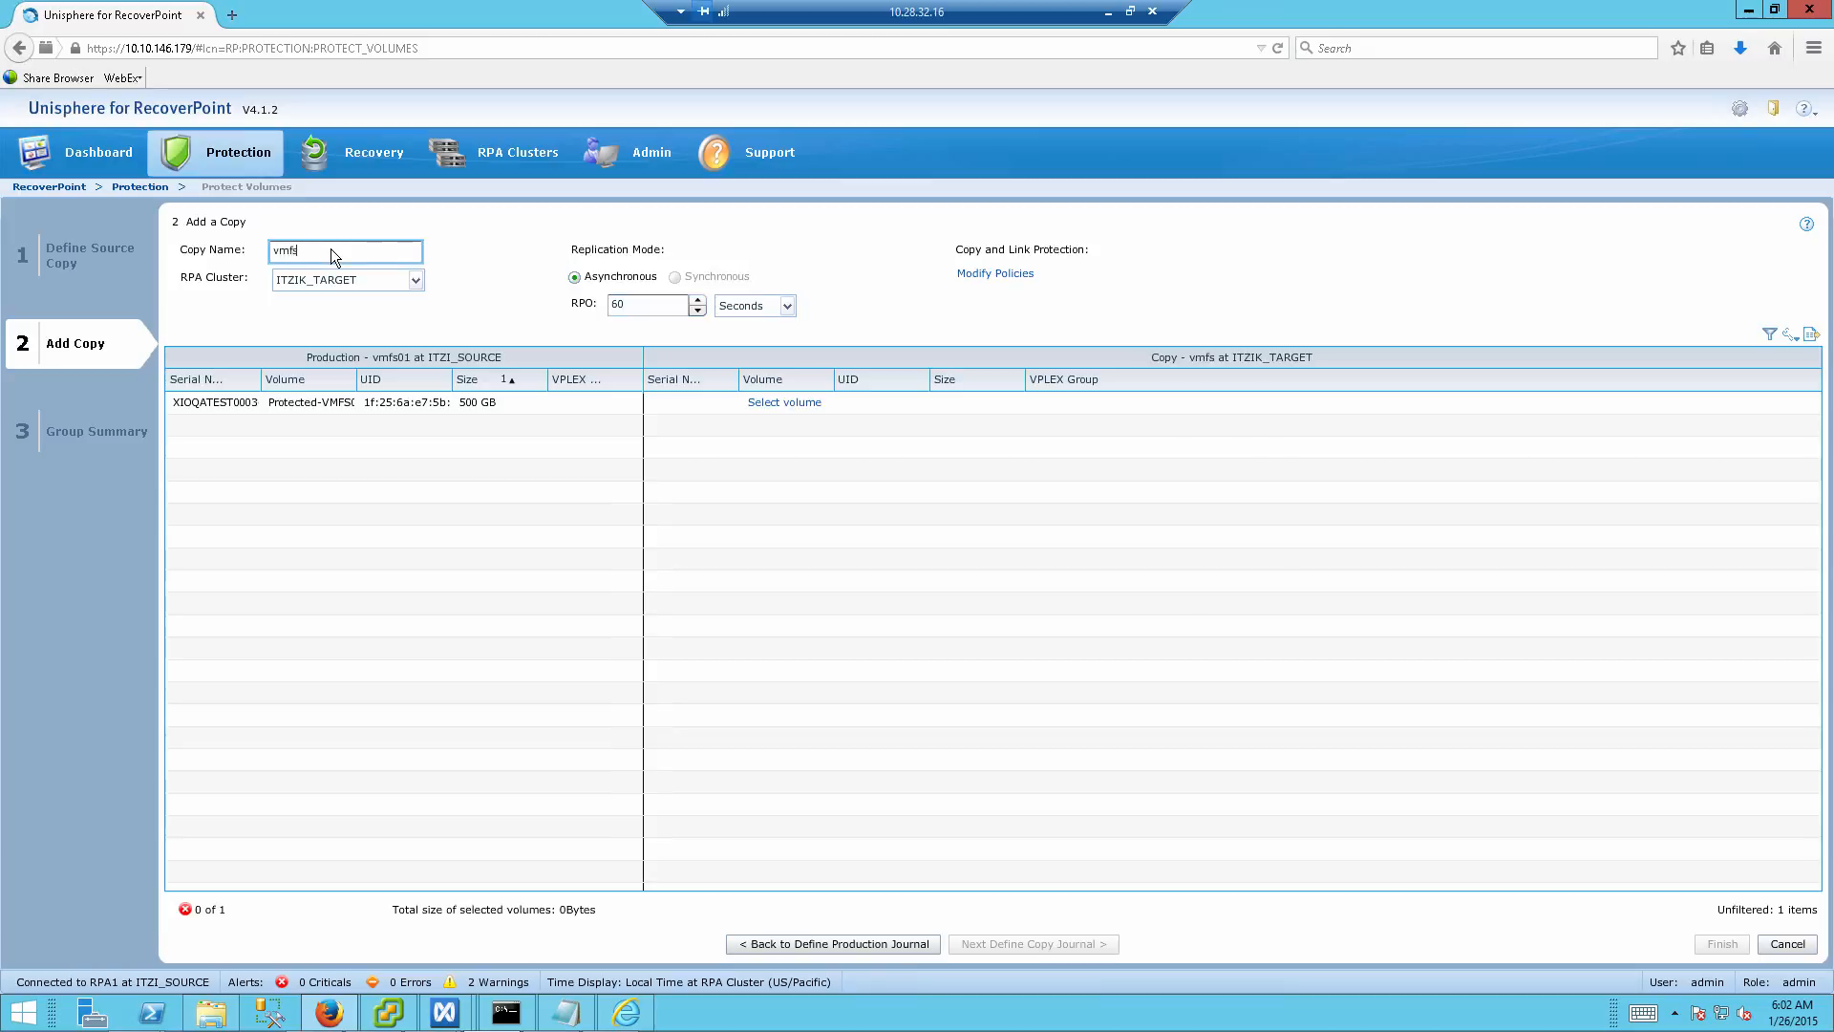
type("01-cp")
Step: Select Recovery-VMFS01 as the copy volume to which Protected-VMFS01 will replicate
left_click(777, 403)
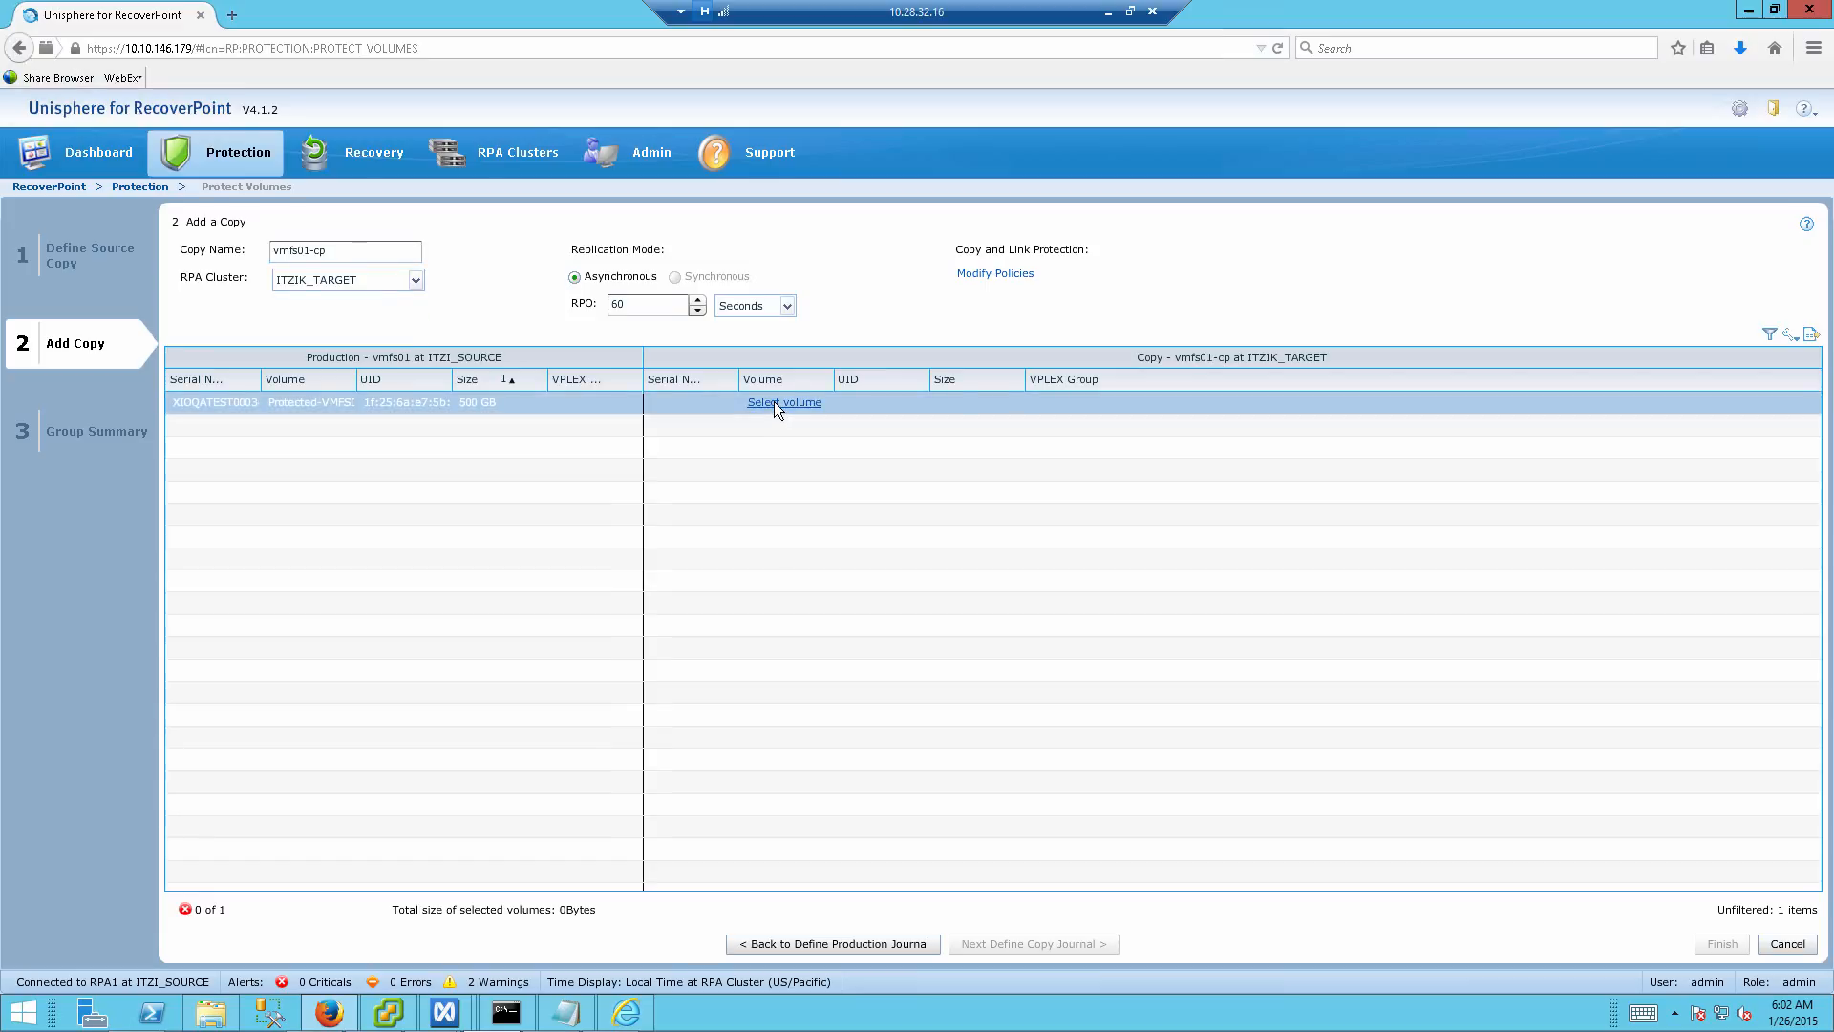
left_click(778, 403)
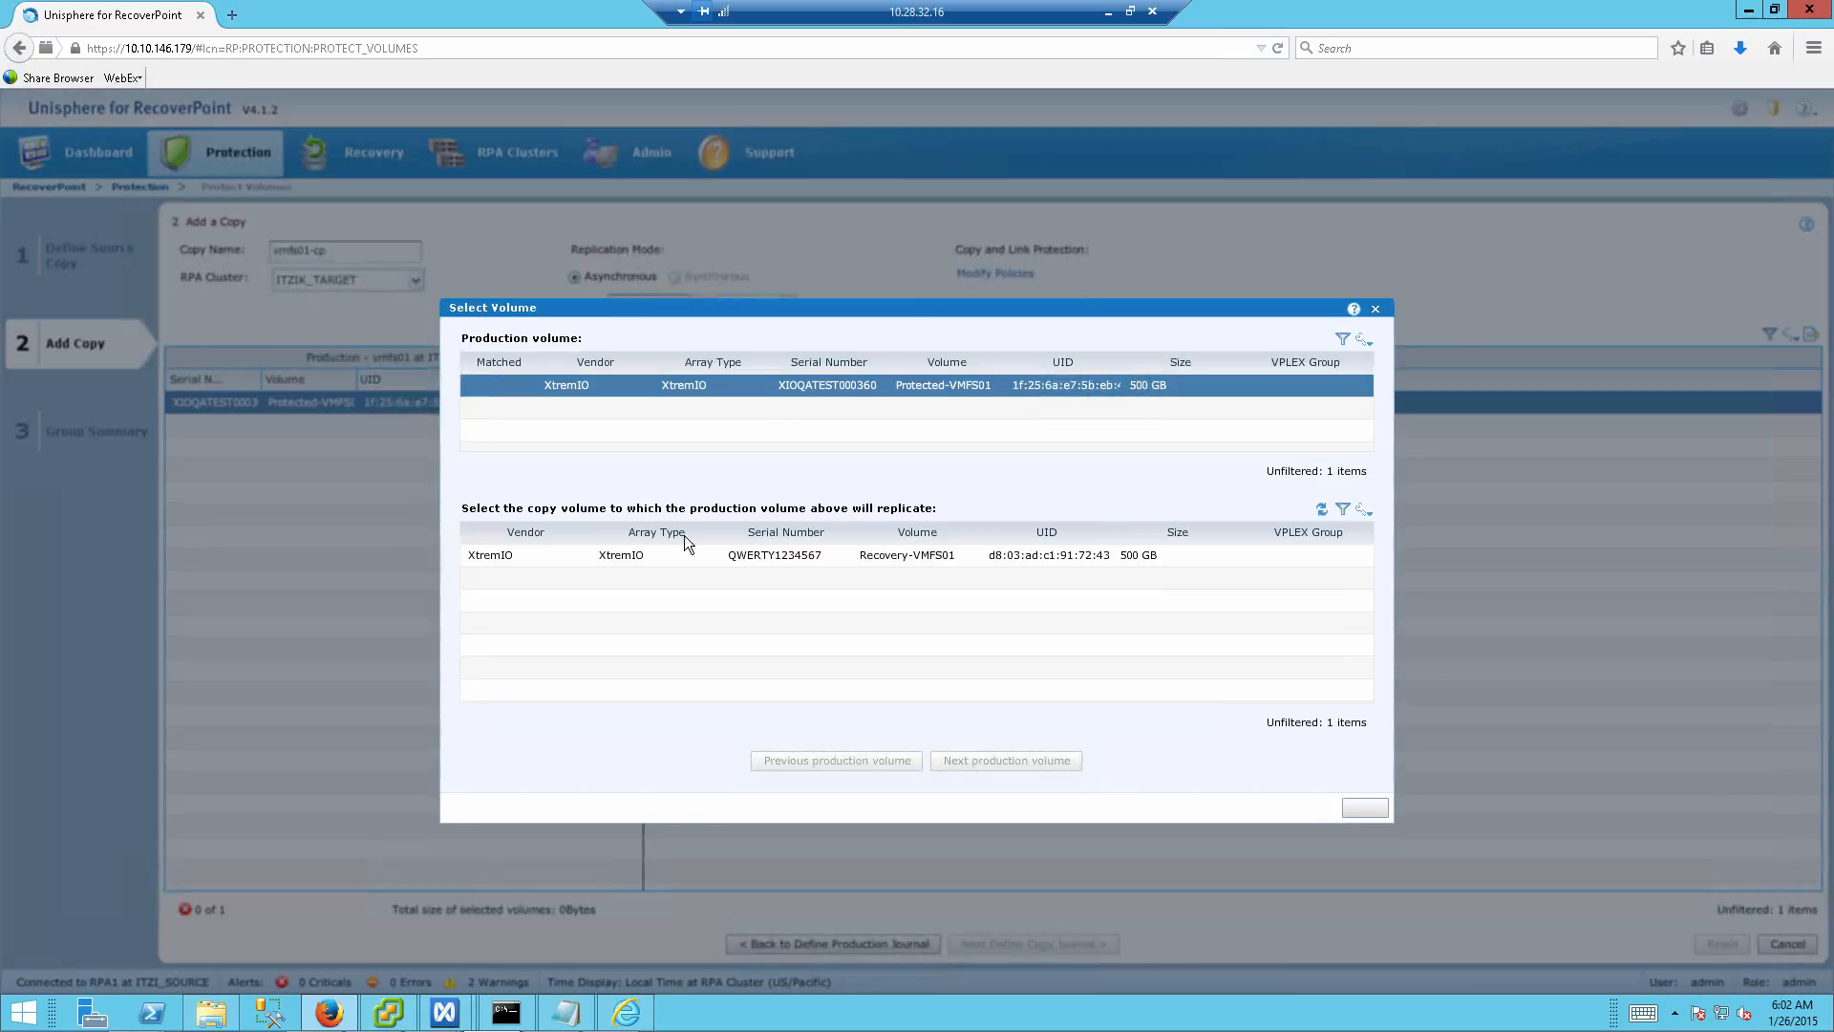
left_click(679, 556)
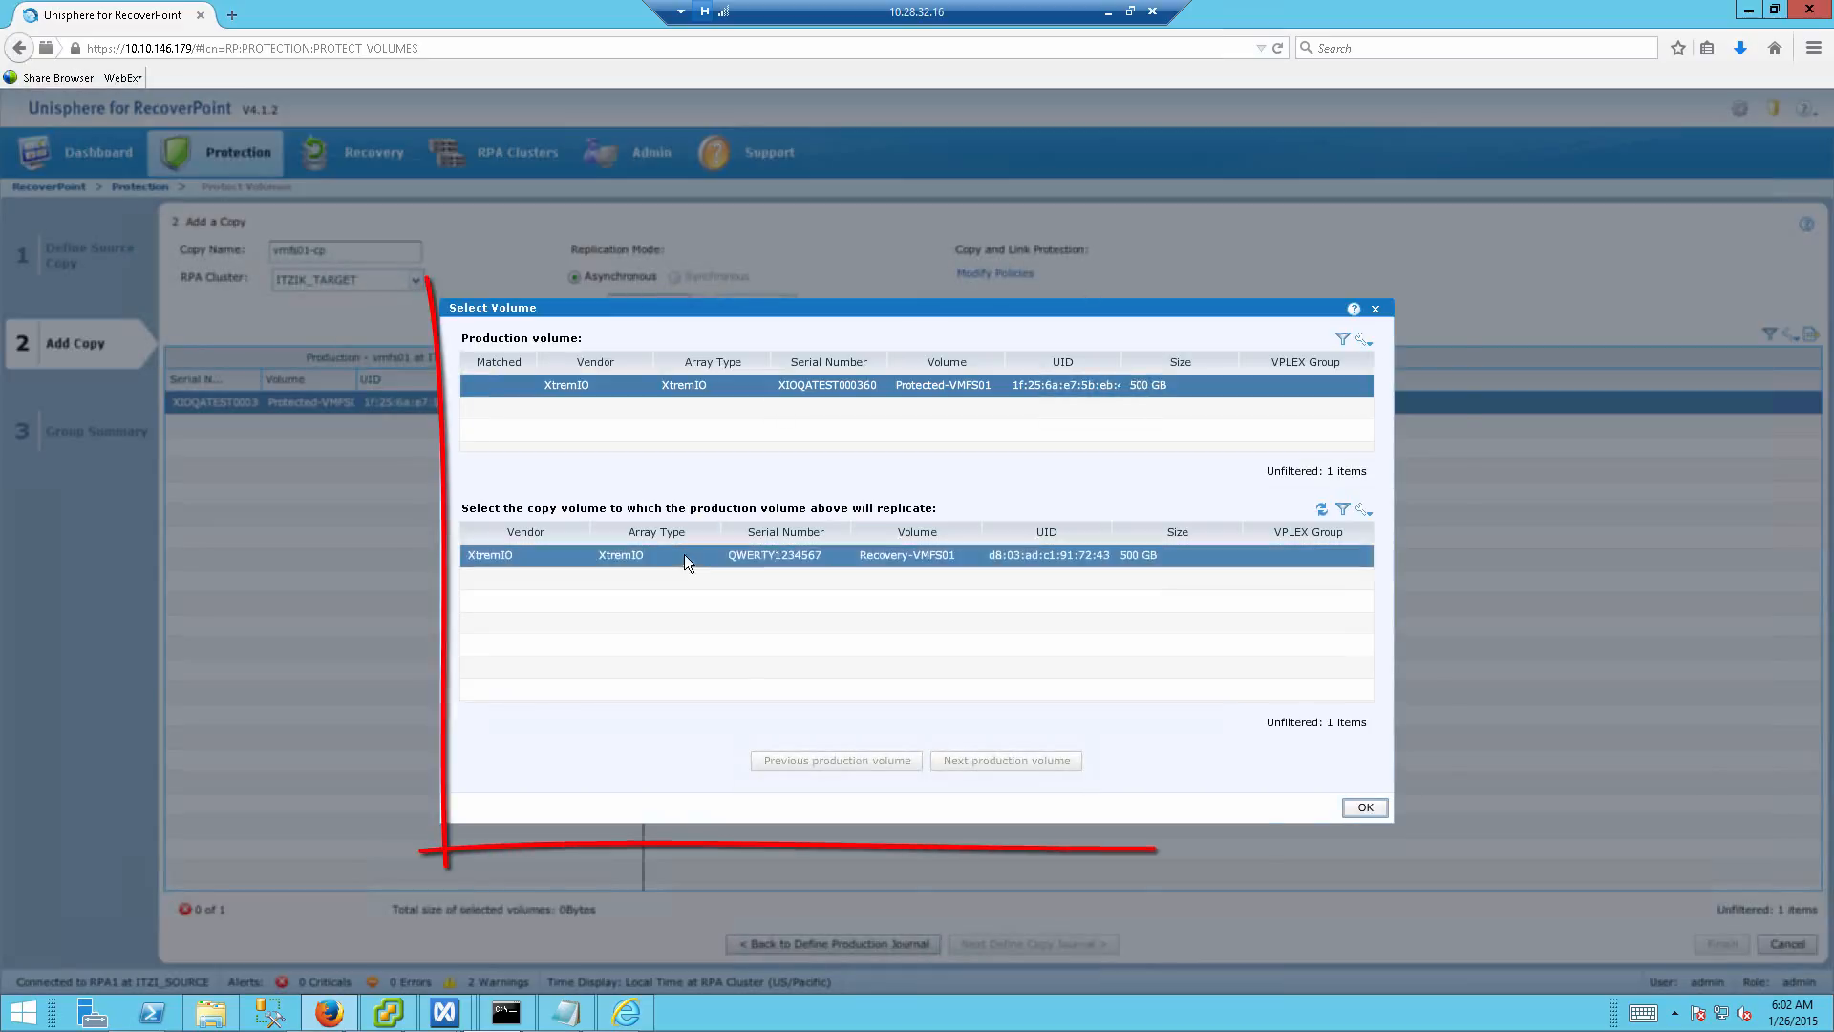
left_click(1364, 809)
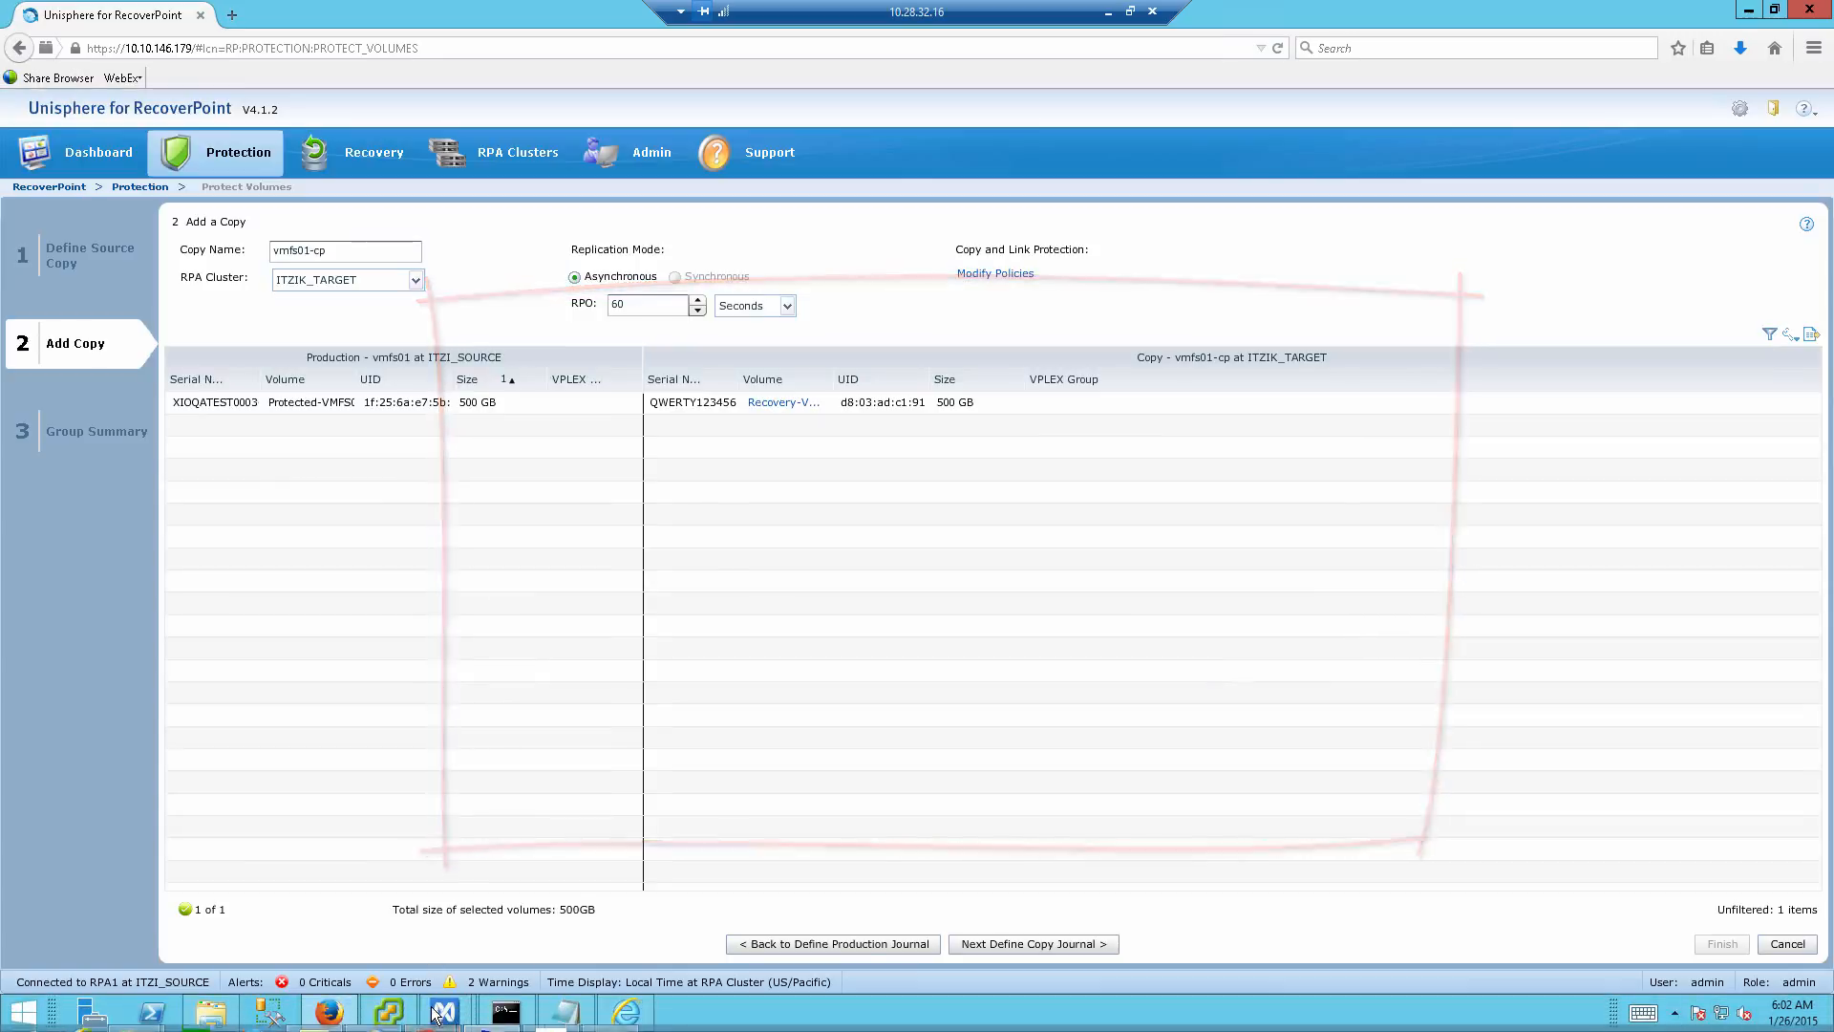
Step: Switch to the XtremIO console for xbrick73 to check the Recovery-VMFS01 volume, and return to Unisphere for RecoverPoint
mouse_move(437, 1017)
left_click(516, 919)
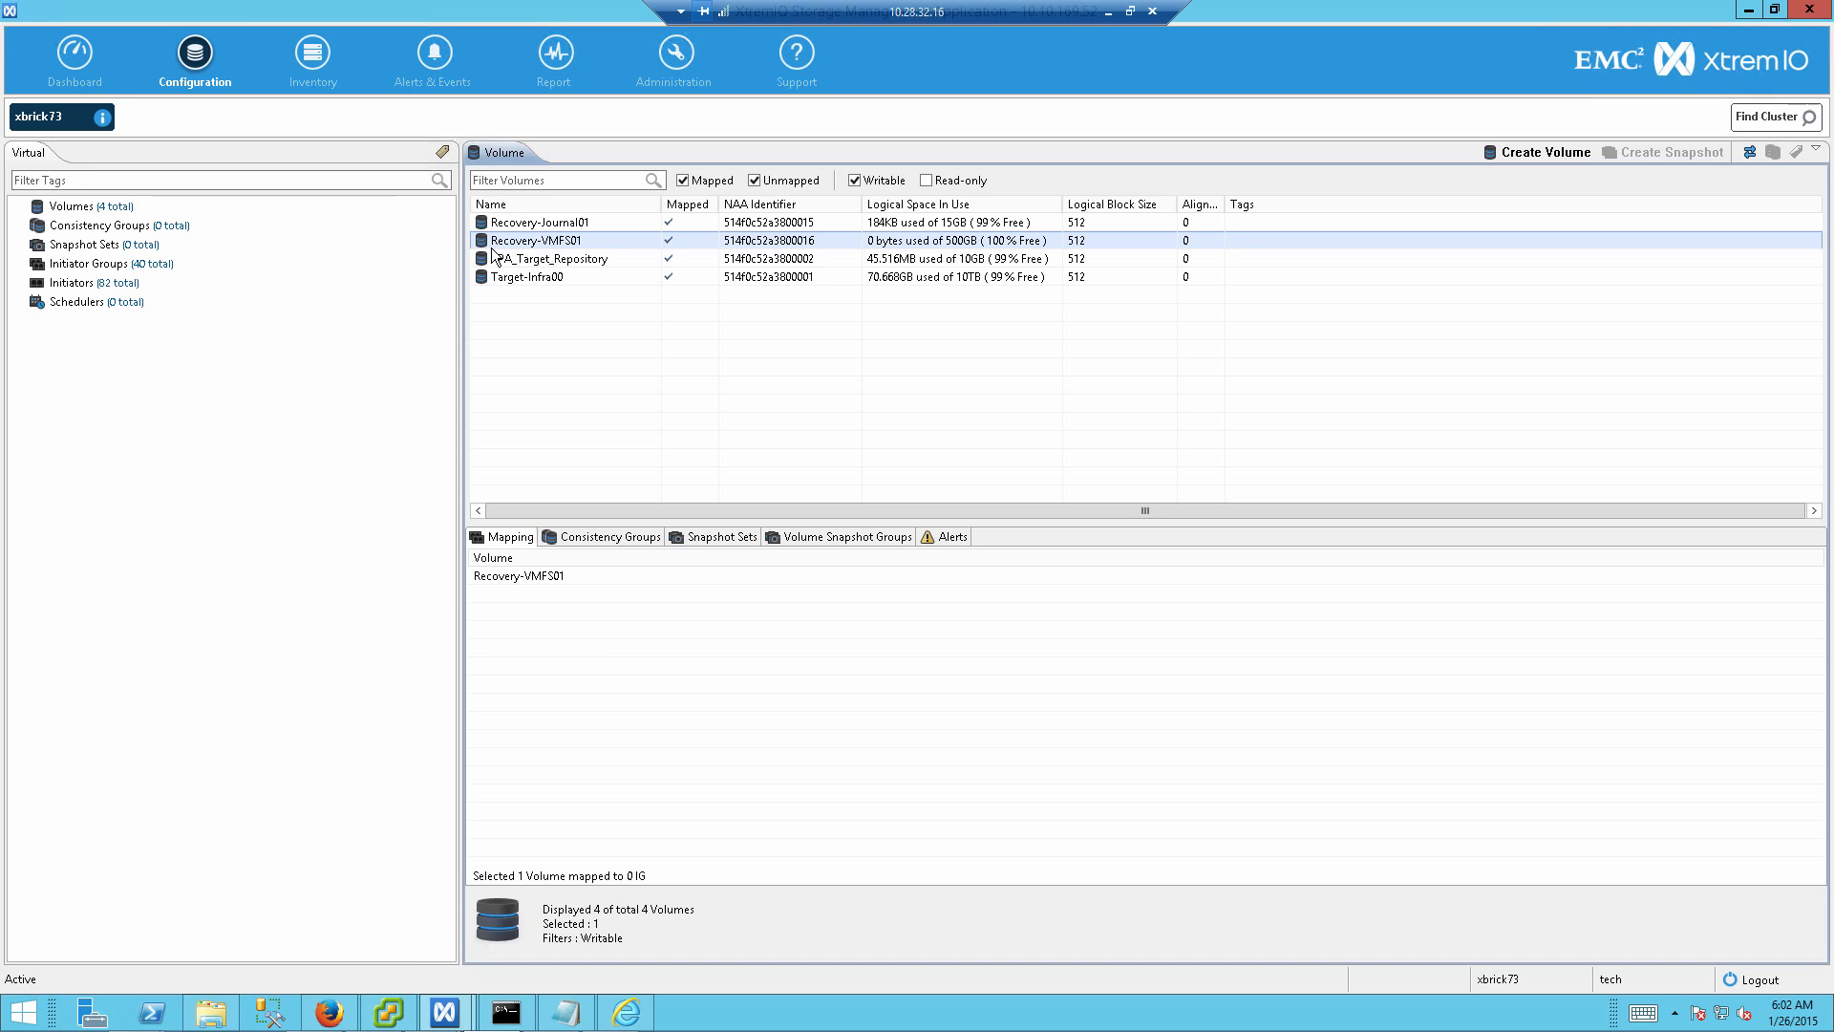
left_click(328, 1012)
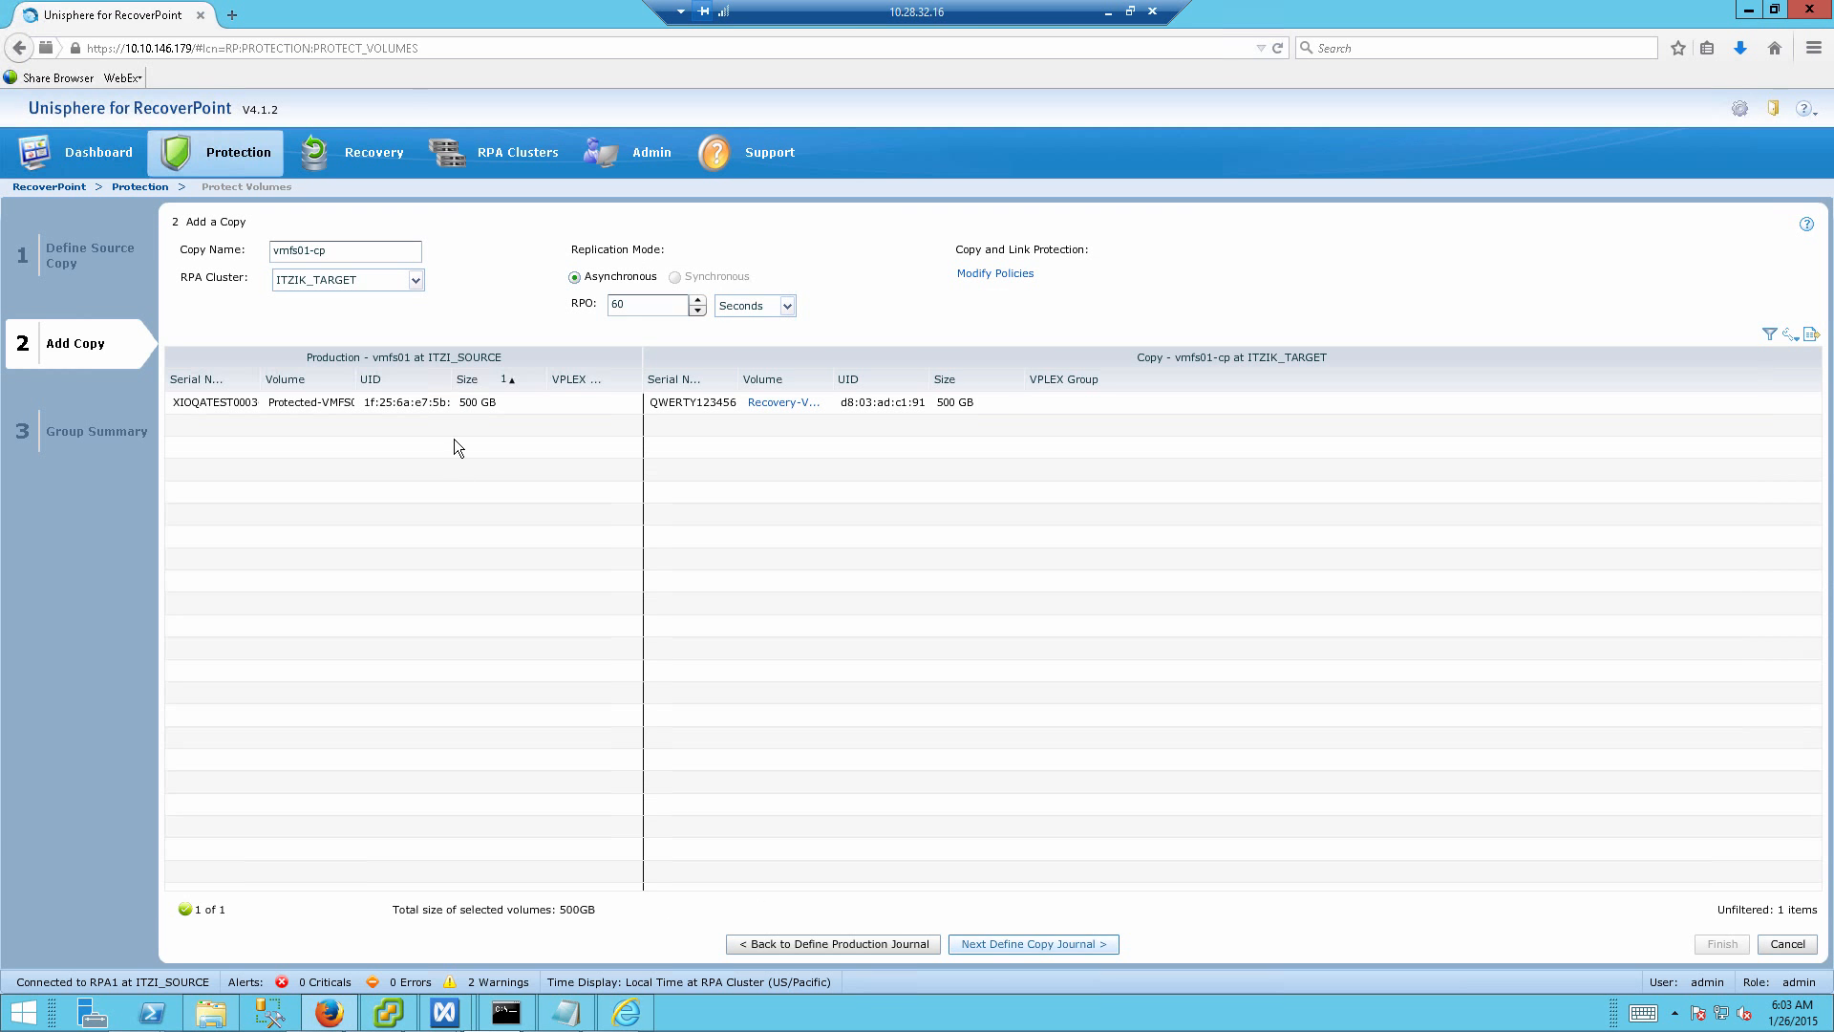
Step: Use Recovery-Journal01 as the copy journal and finish group cg01 with replication to all copies started
left_click(218, 352)
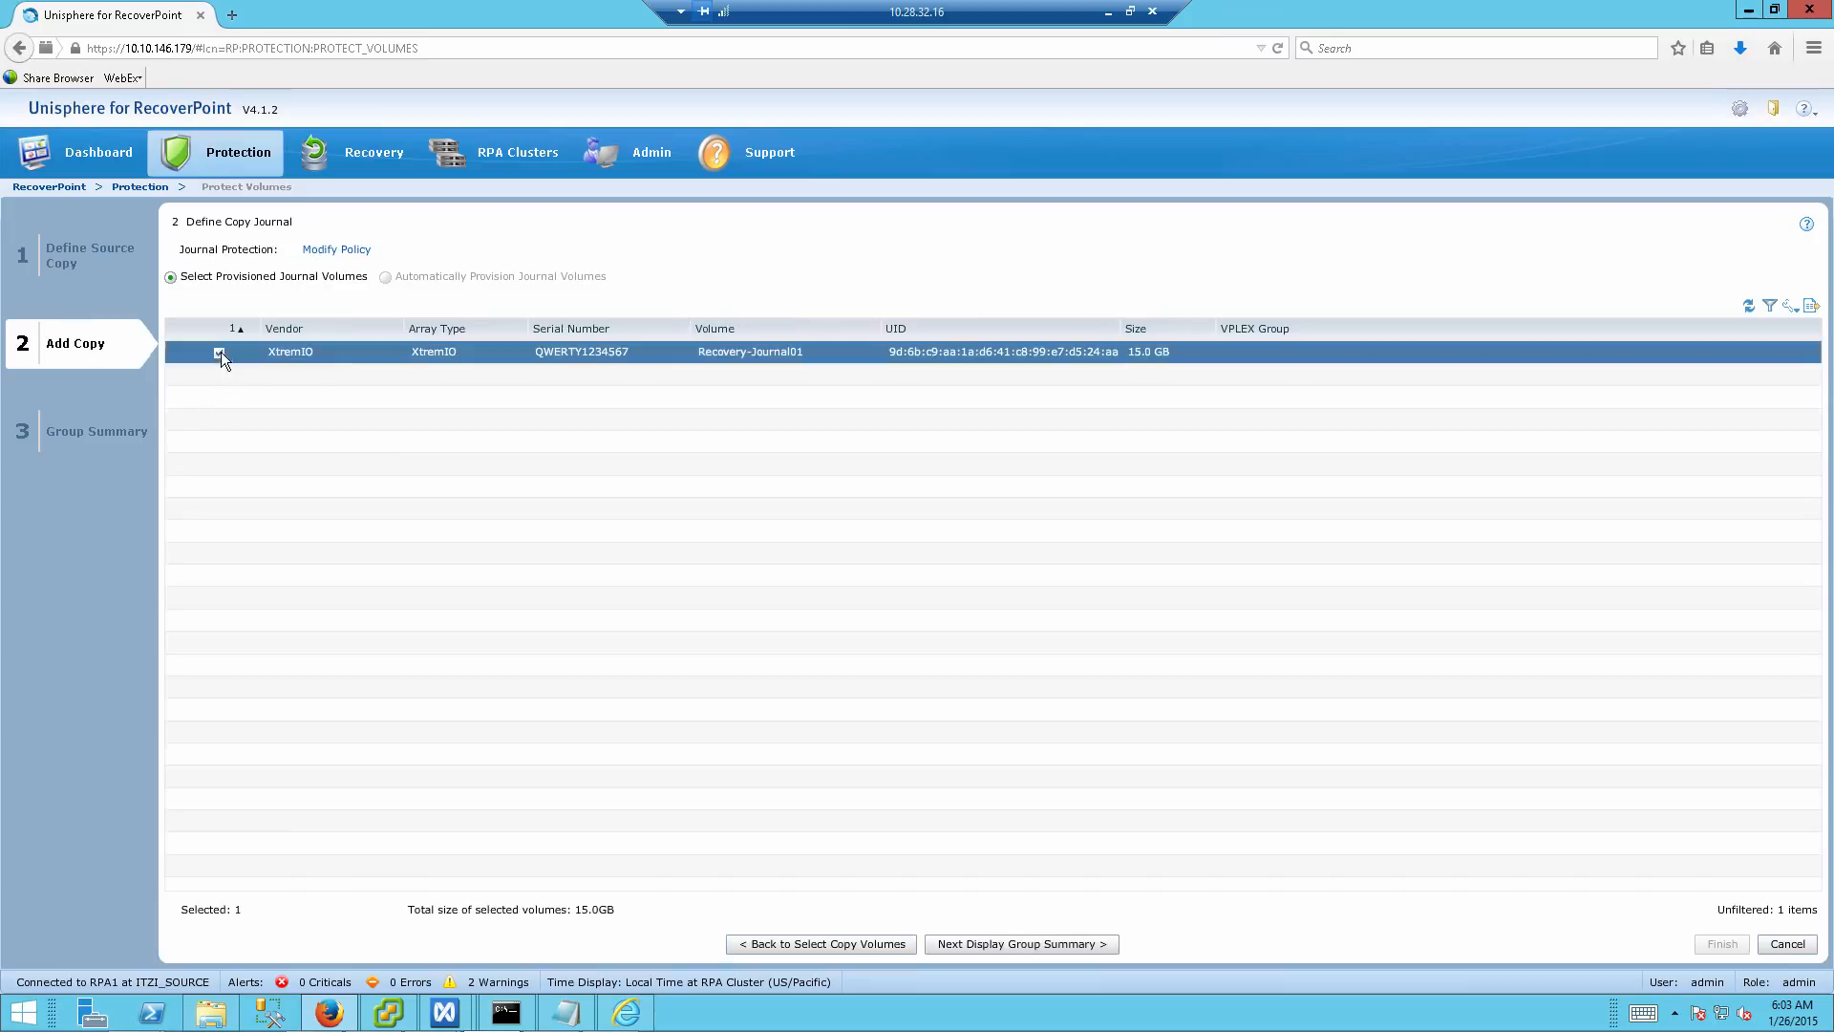
left_click(972, 942)
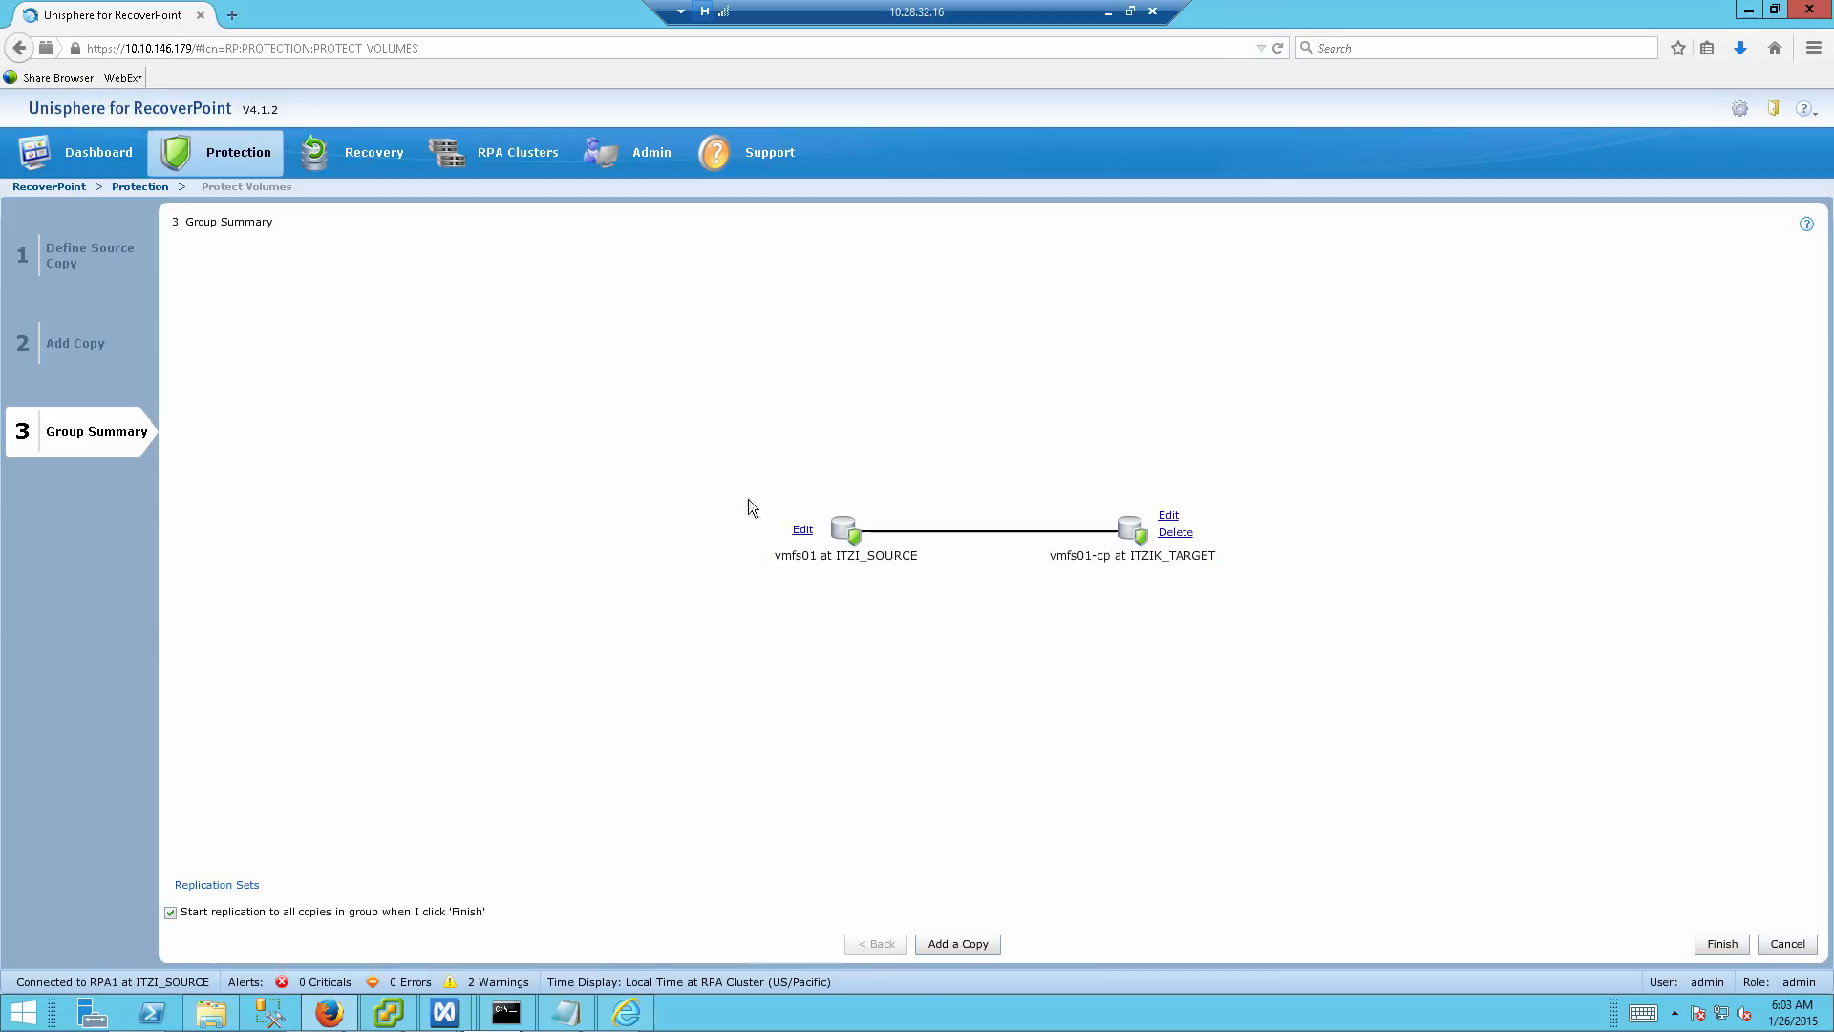
left_click(1702, 946)
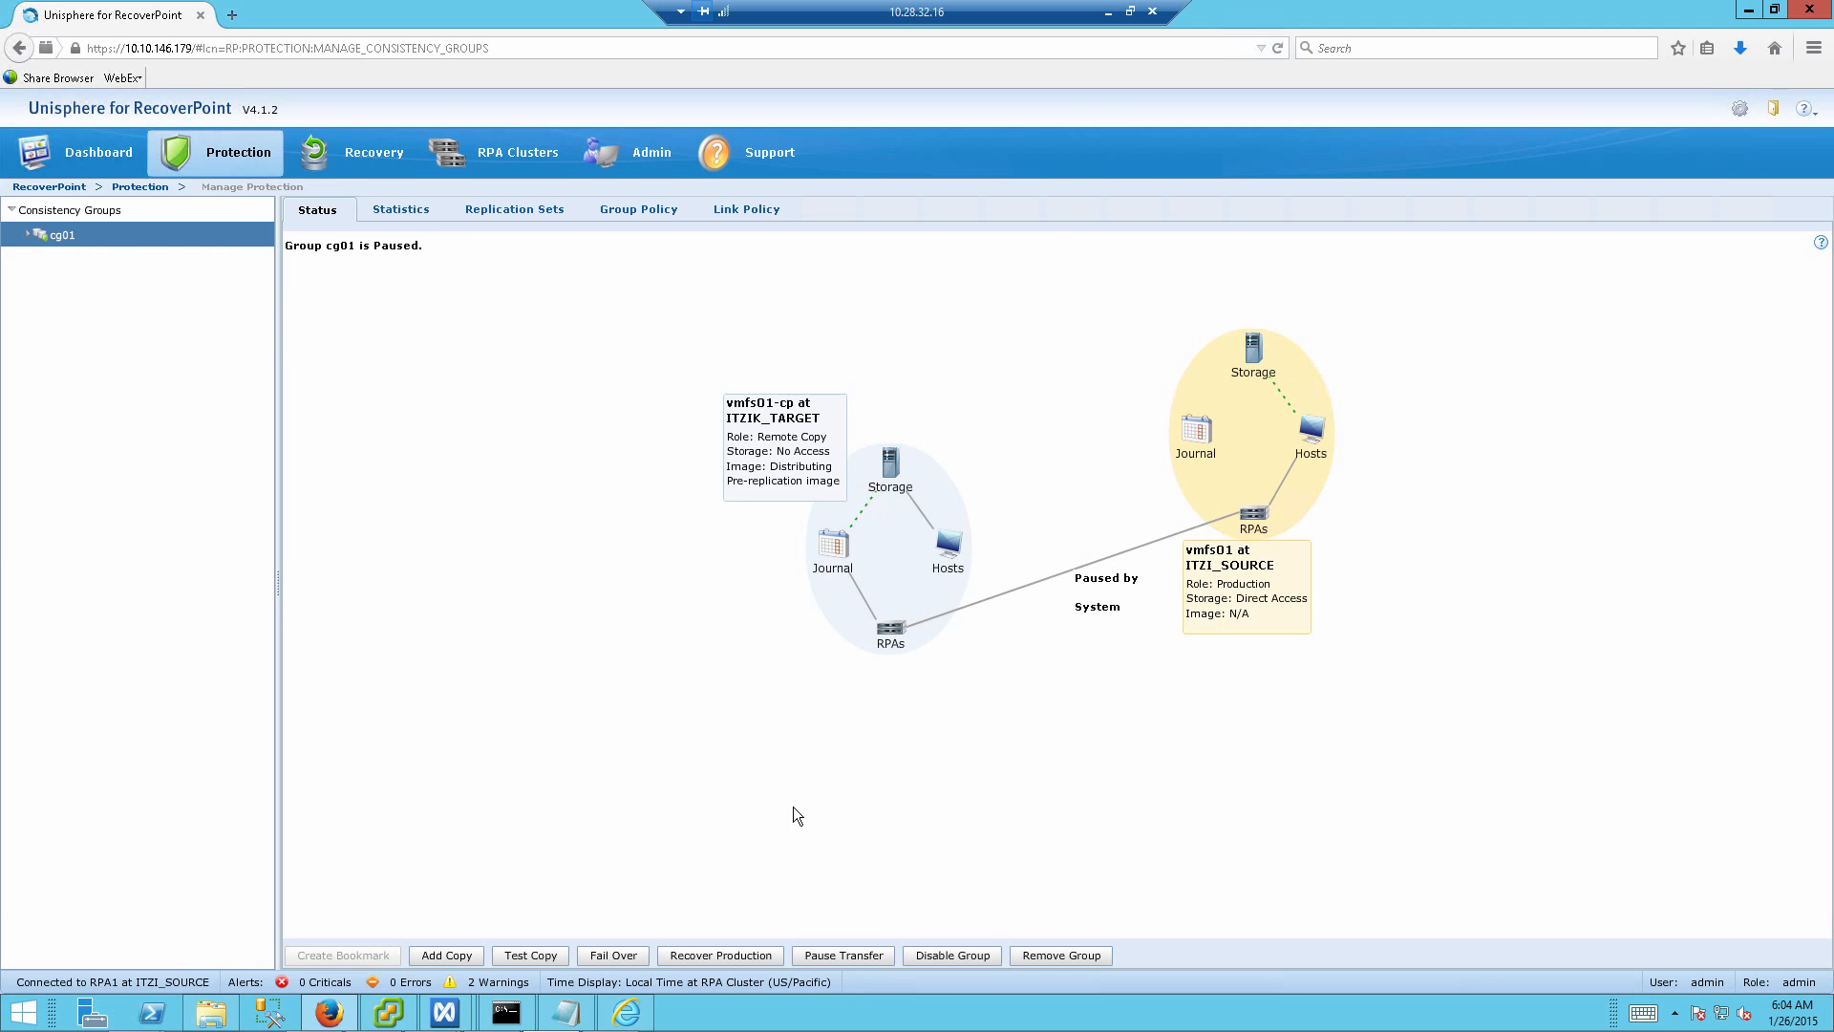
Step: Switch to the XtremIO consoles and examine the RecoverPoint-generated snapshot volumes on source xbricksc101 and target xbrick73
mouse_move(441, 1017)
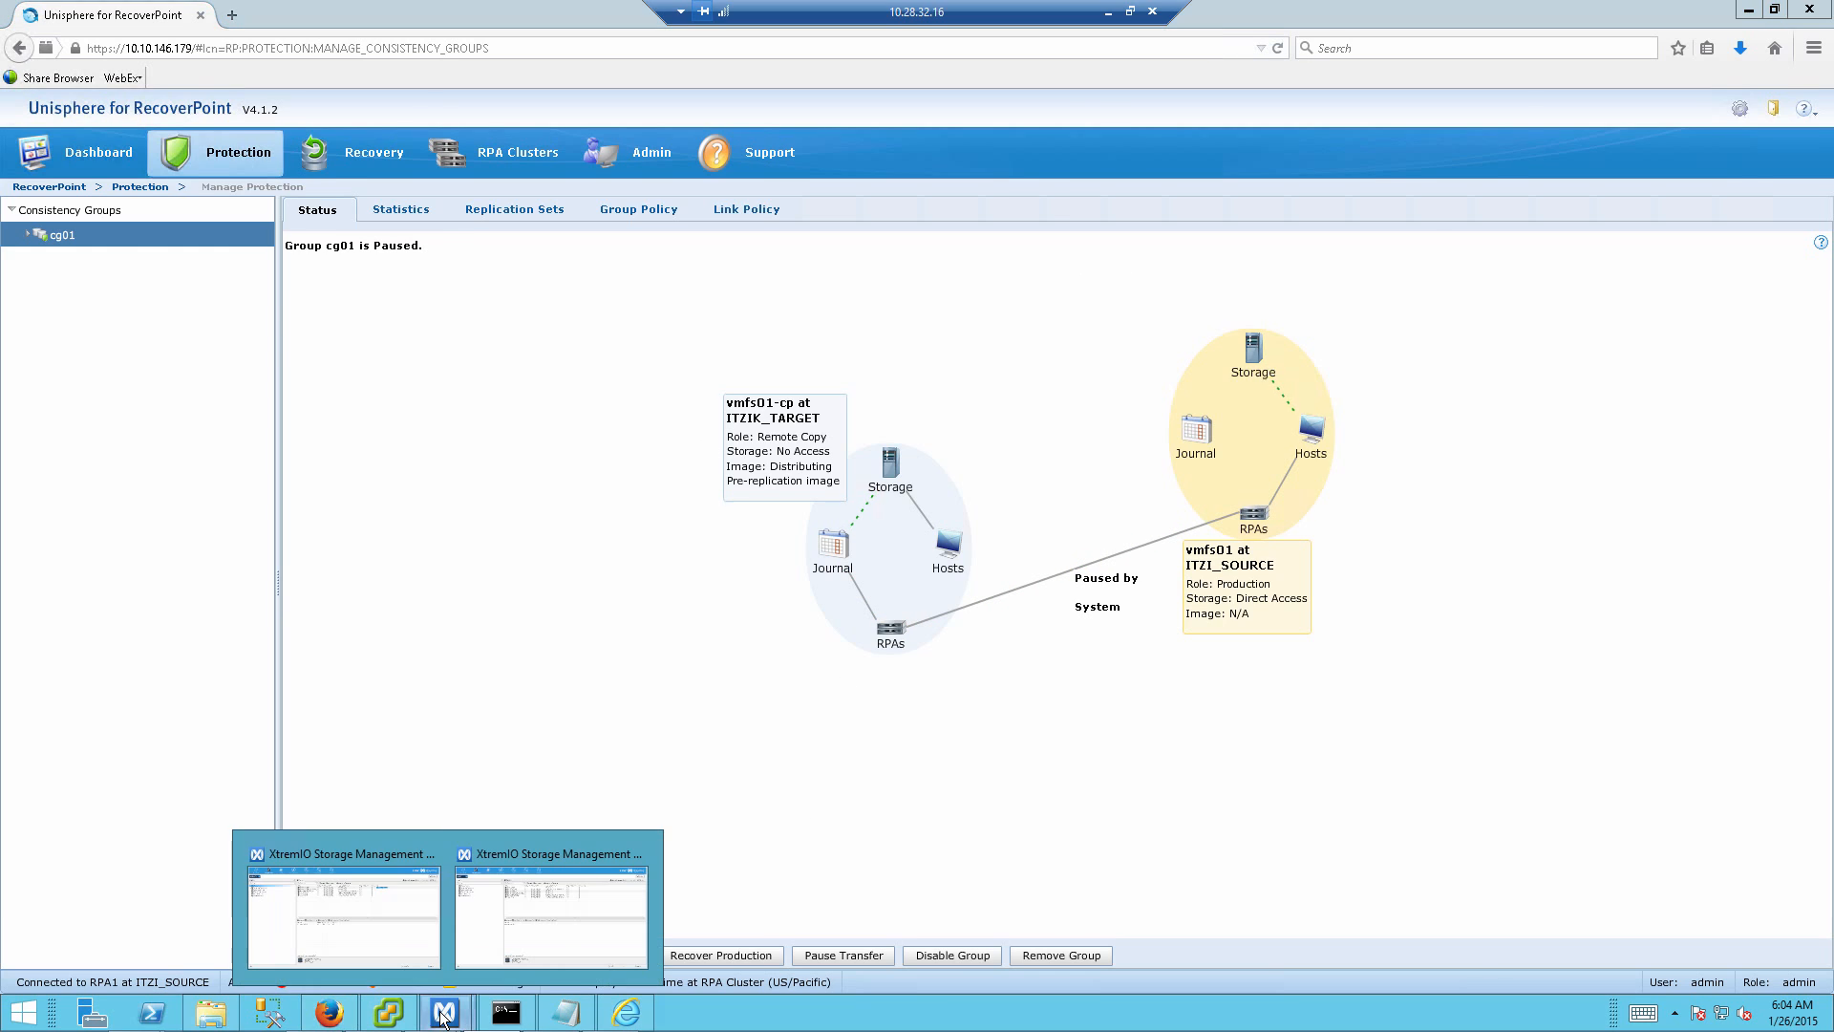
left_click(369, 900)
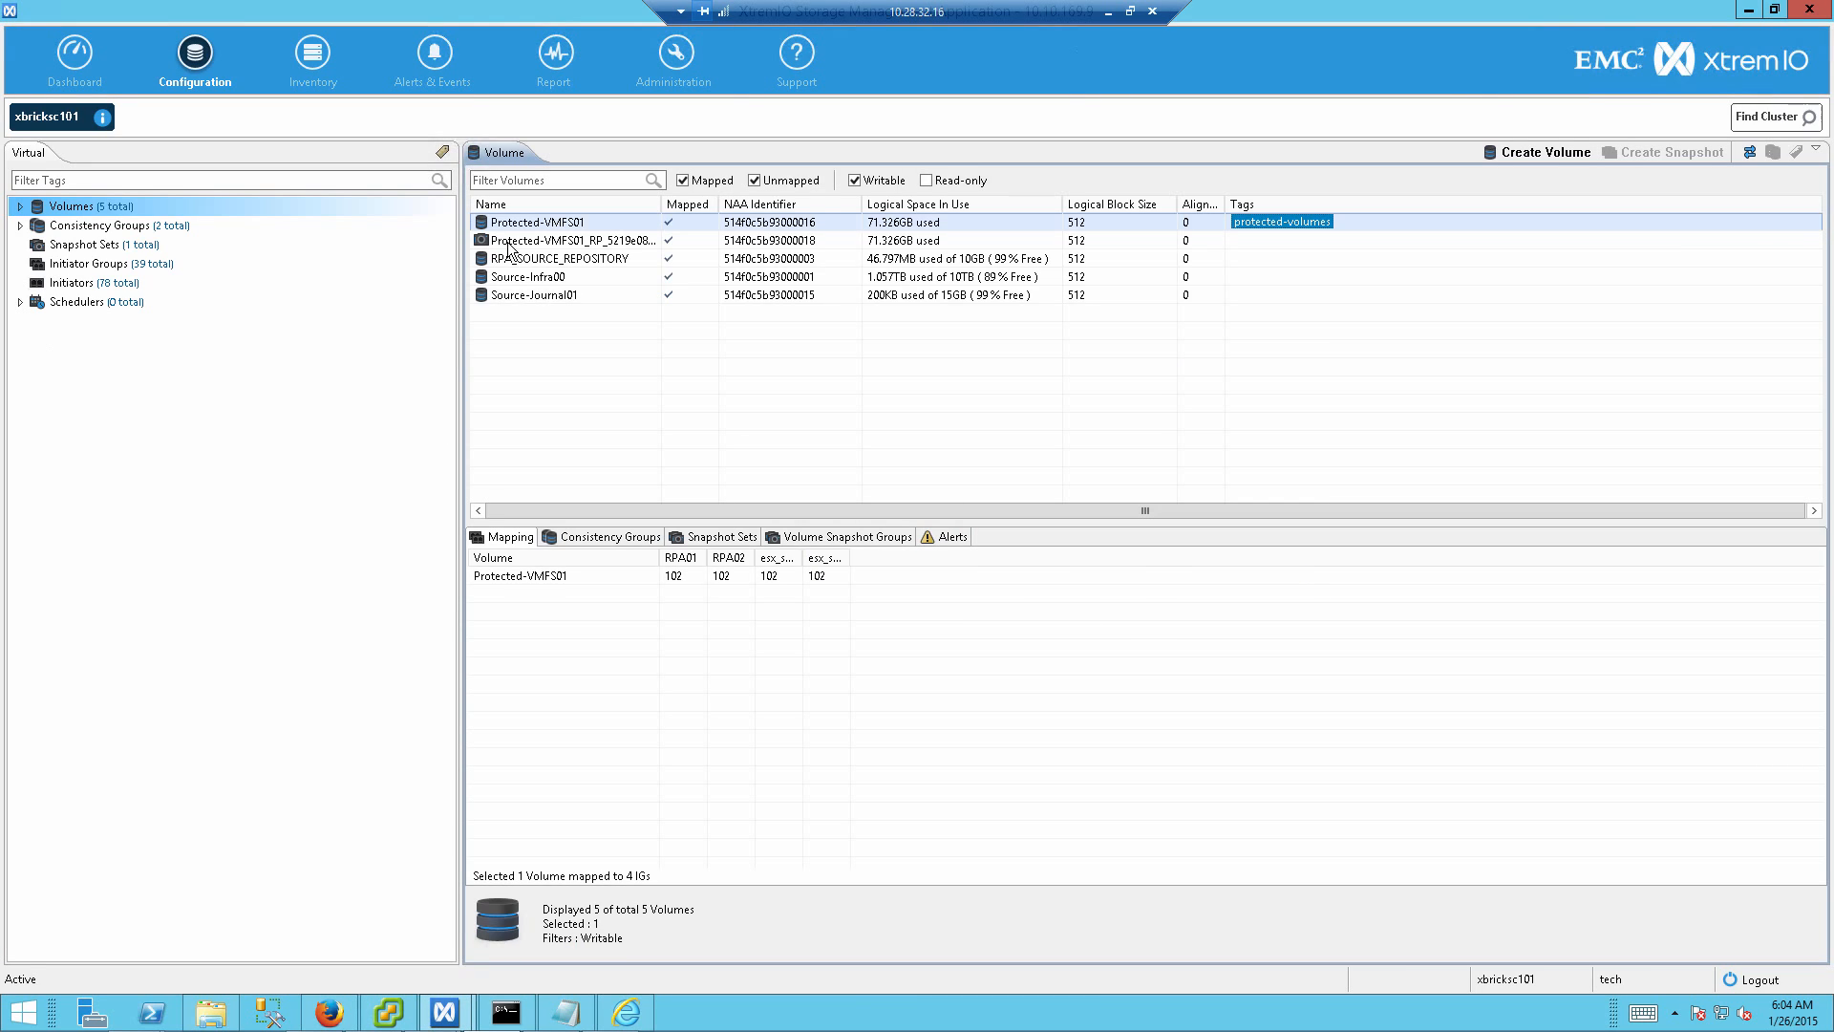
left_click(507, 244)
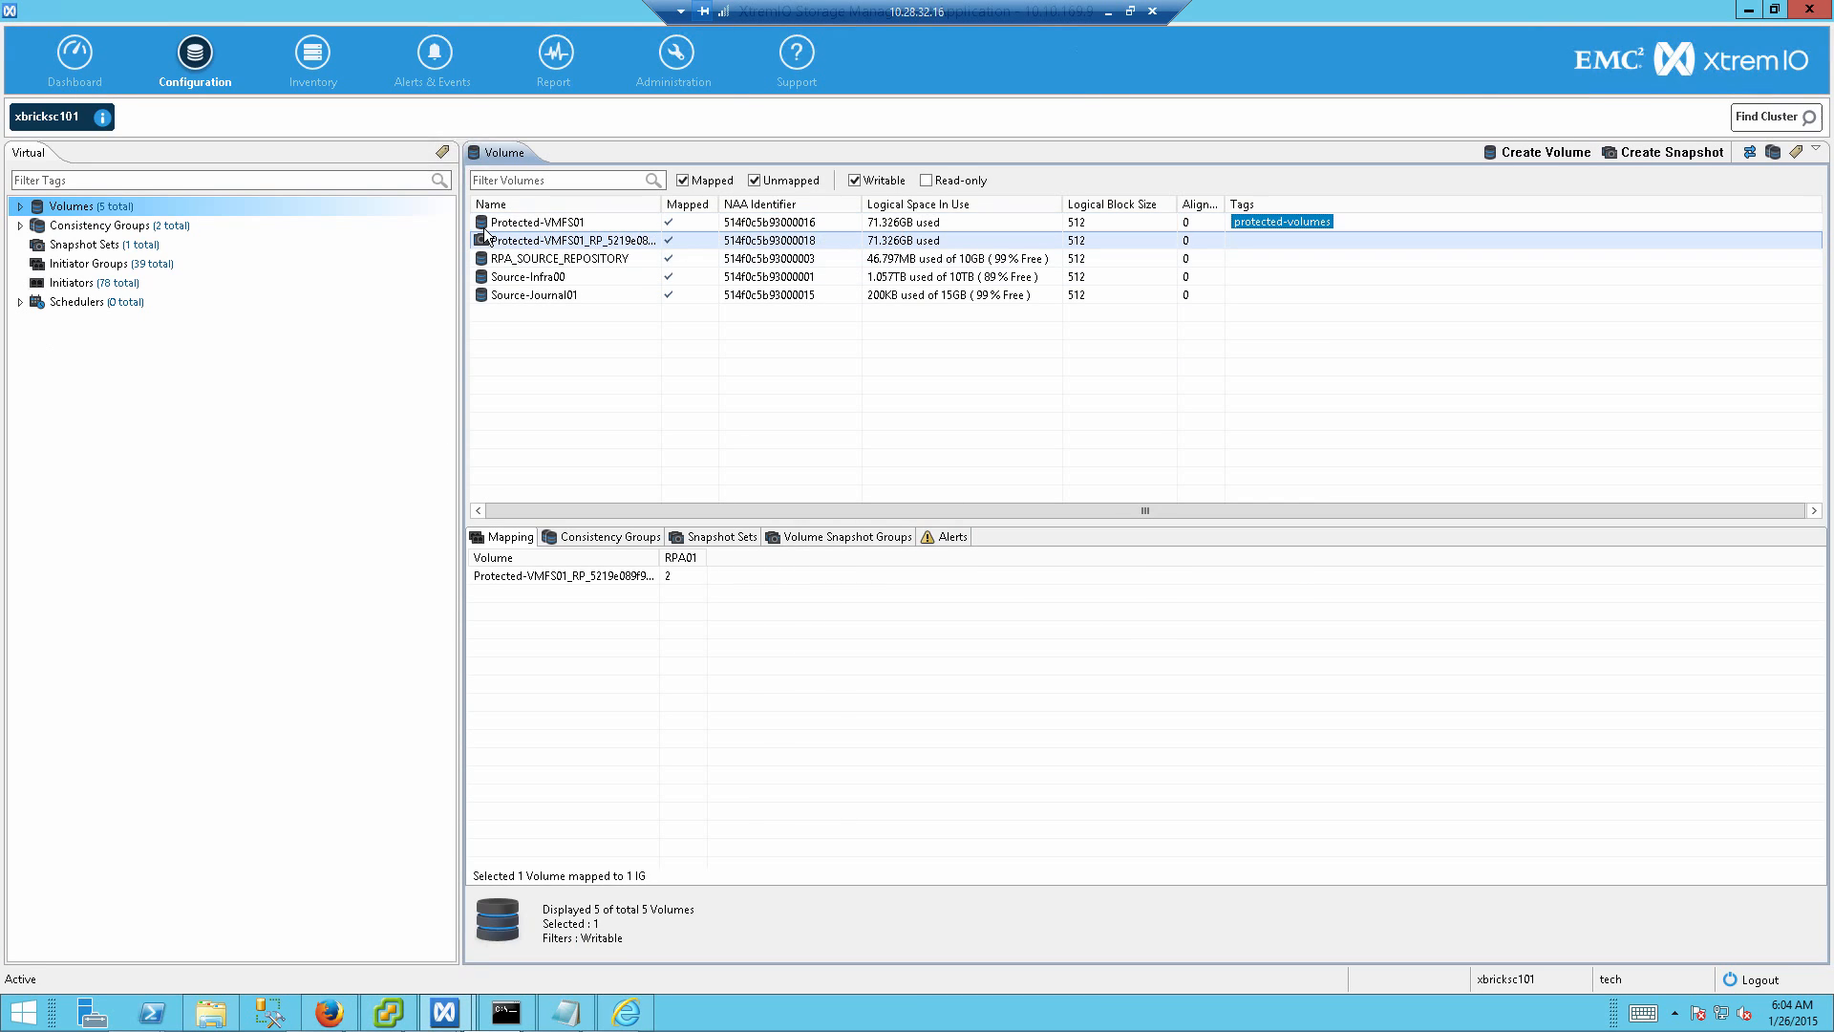
mouse_move(445, 1017)
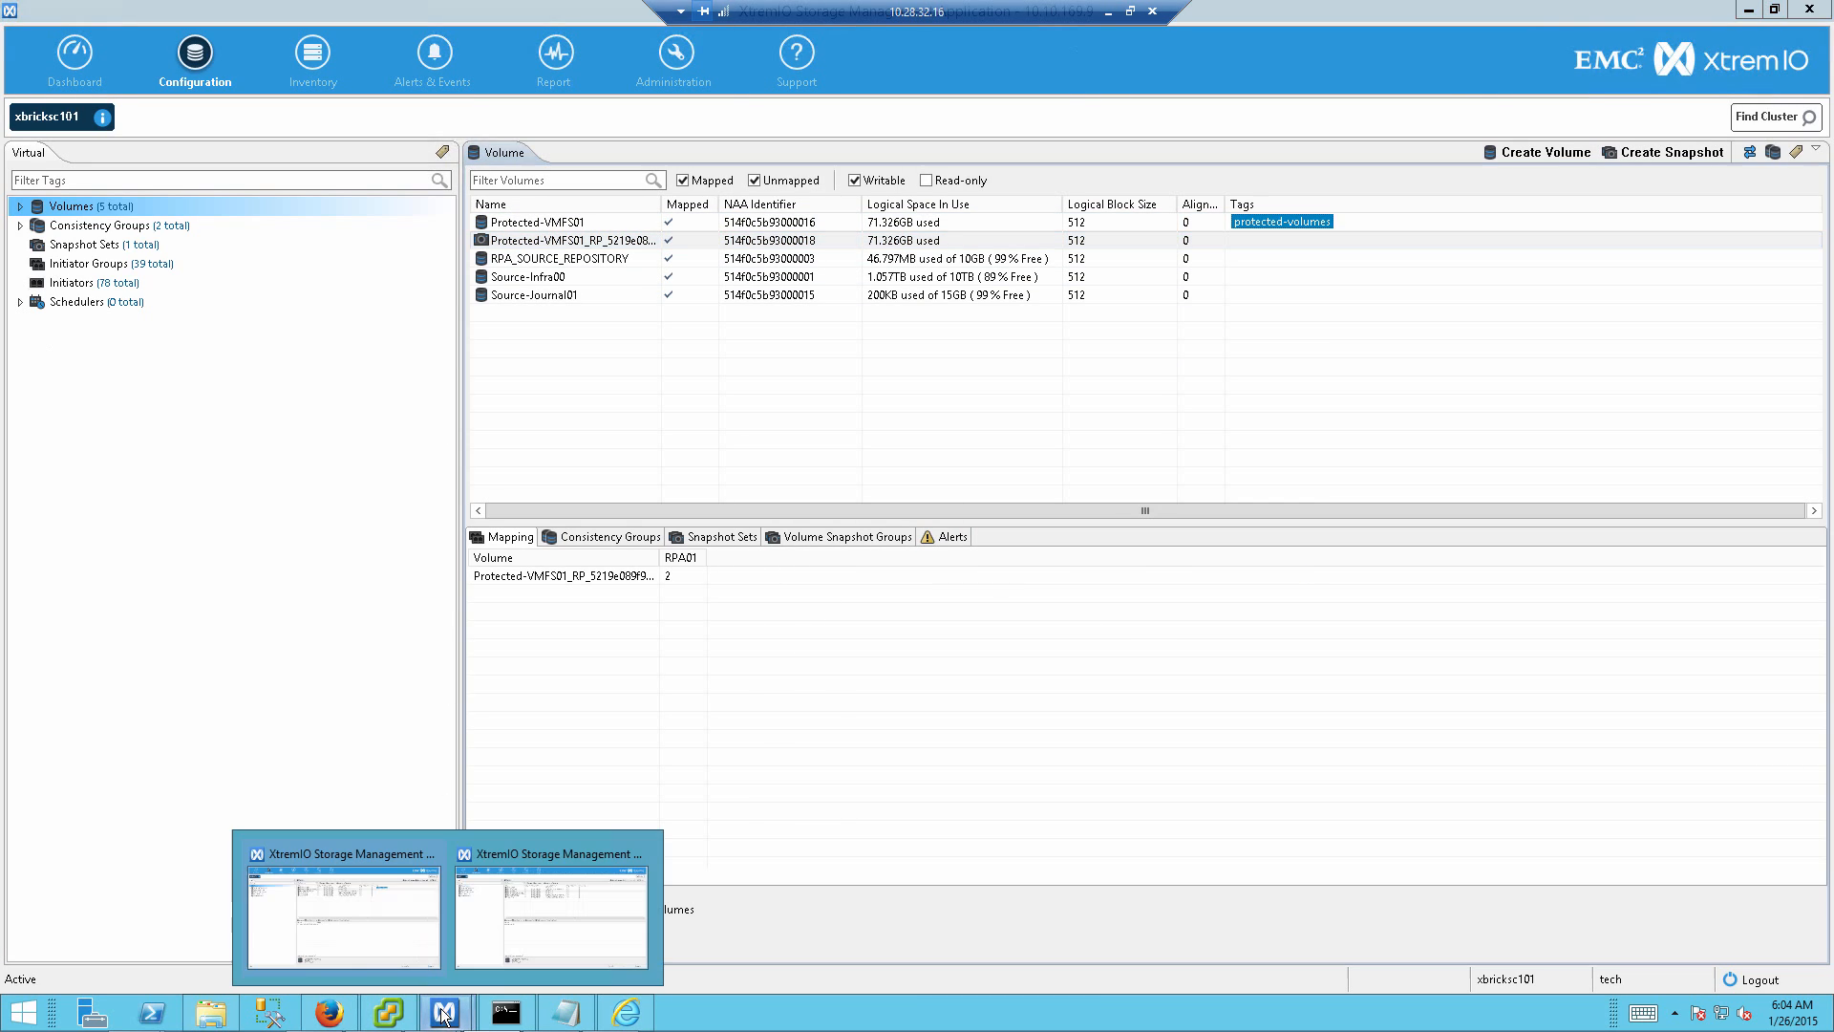
left_click(522, 898)
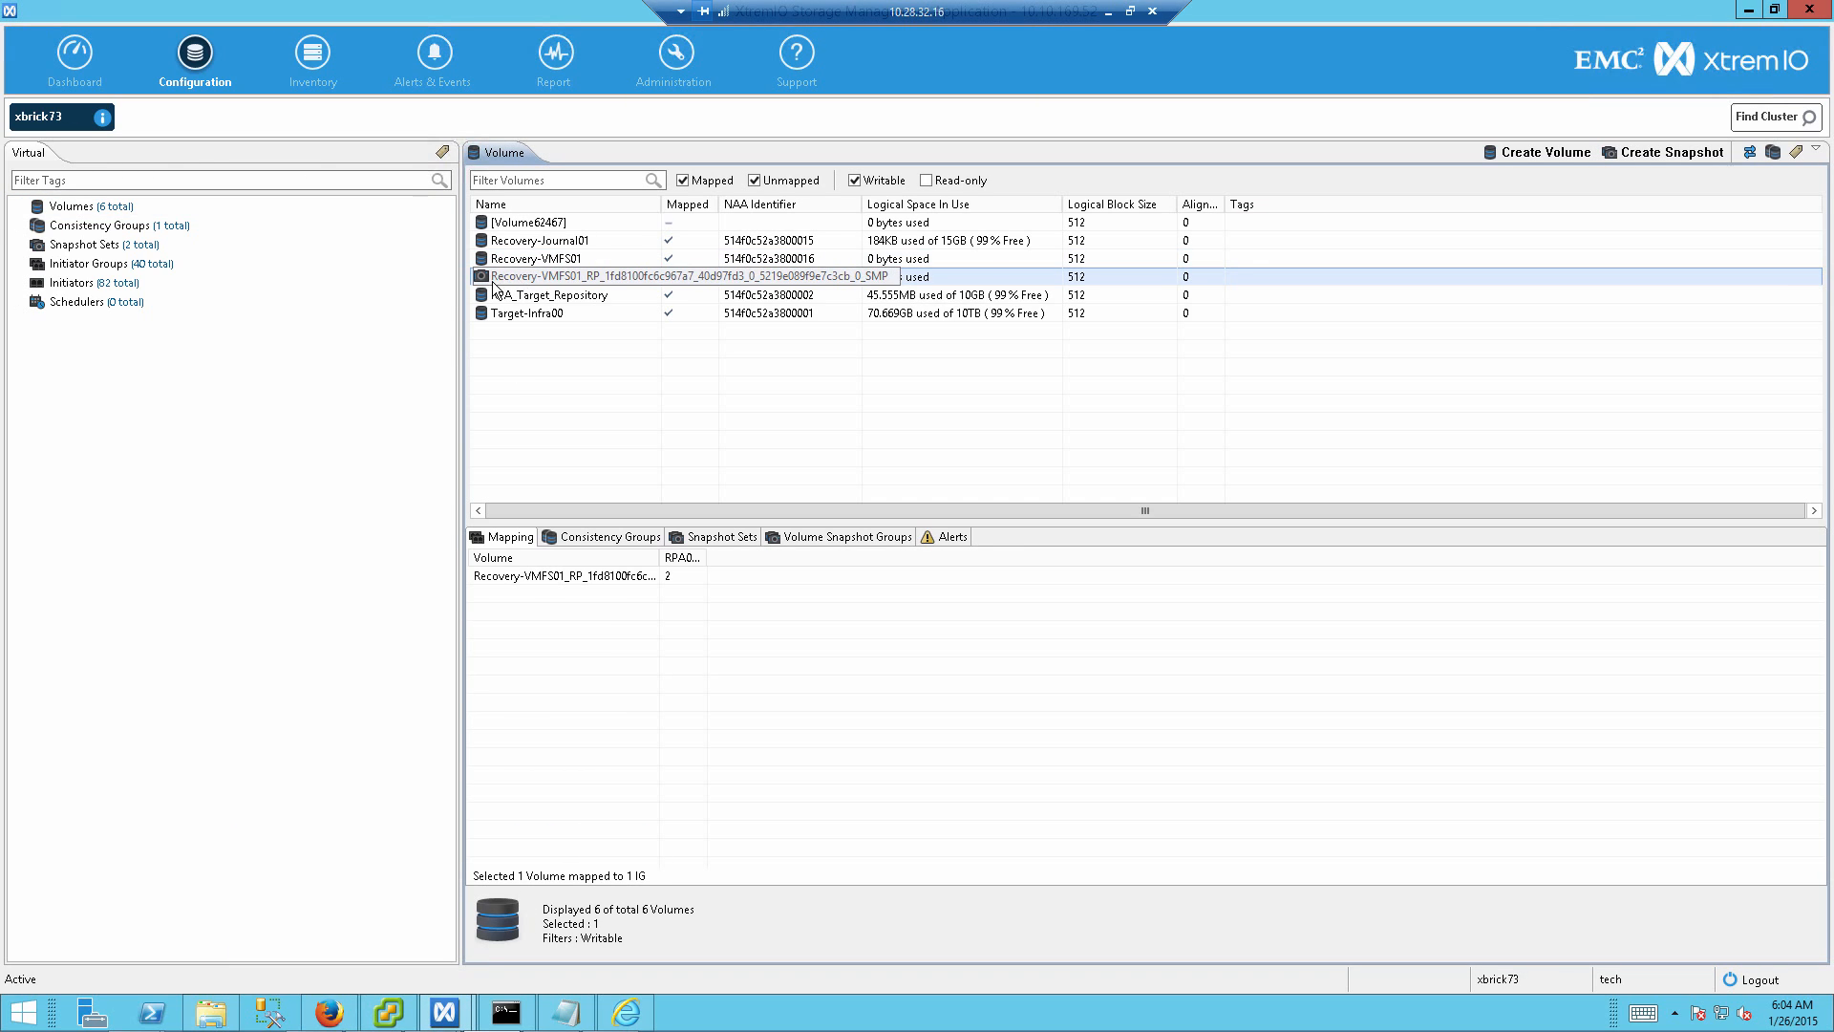
left_click(501, 223)
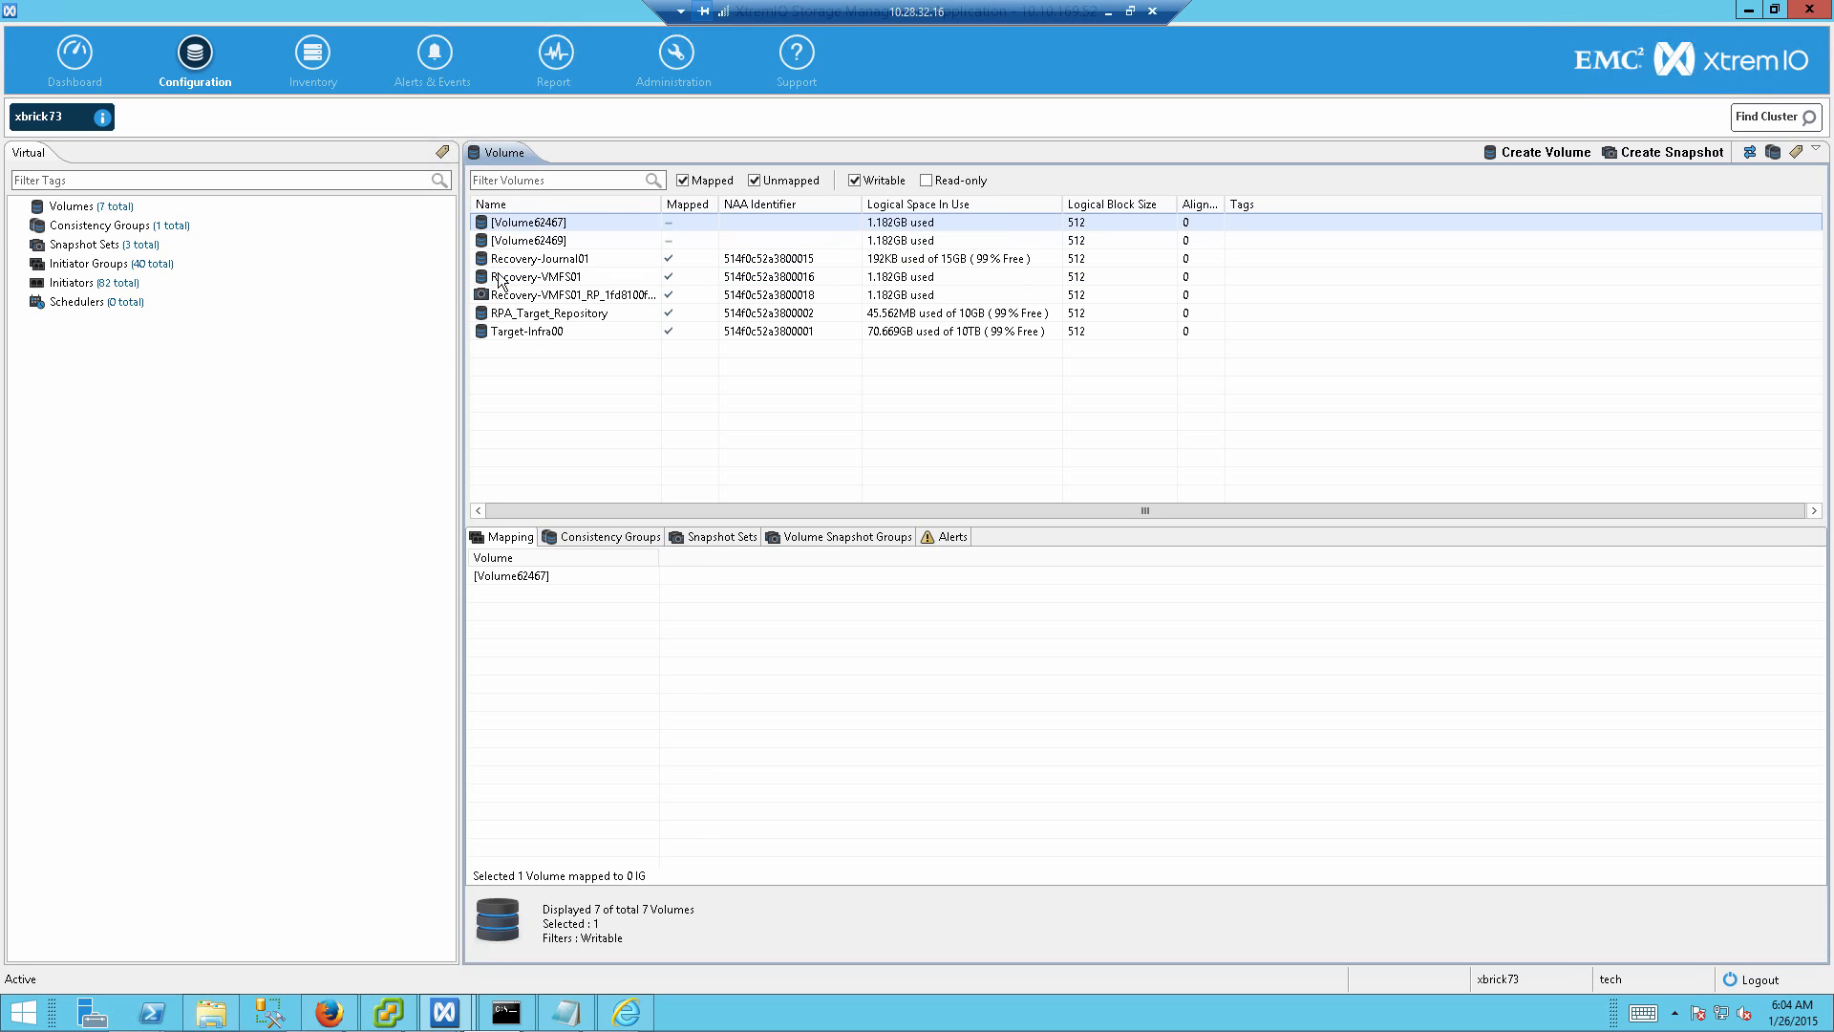
left_click(496, 241)
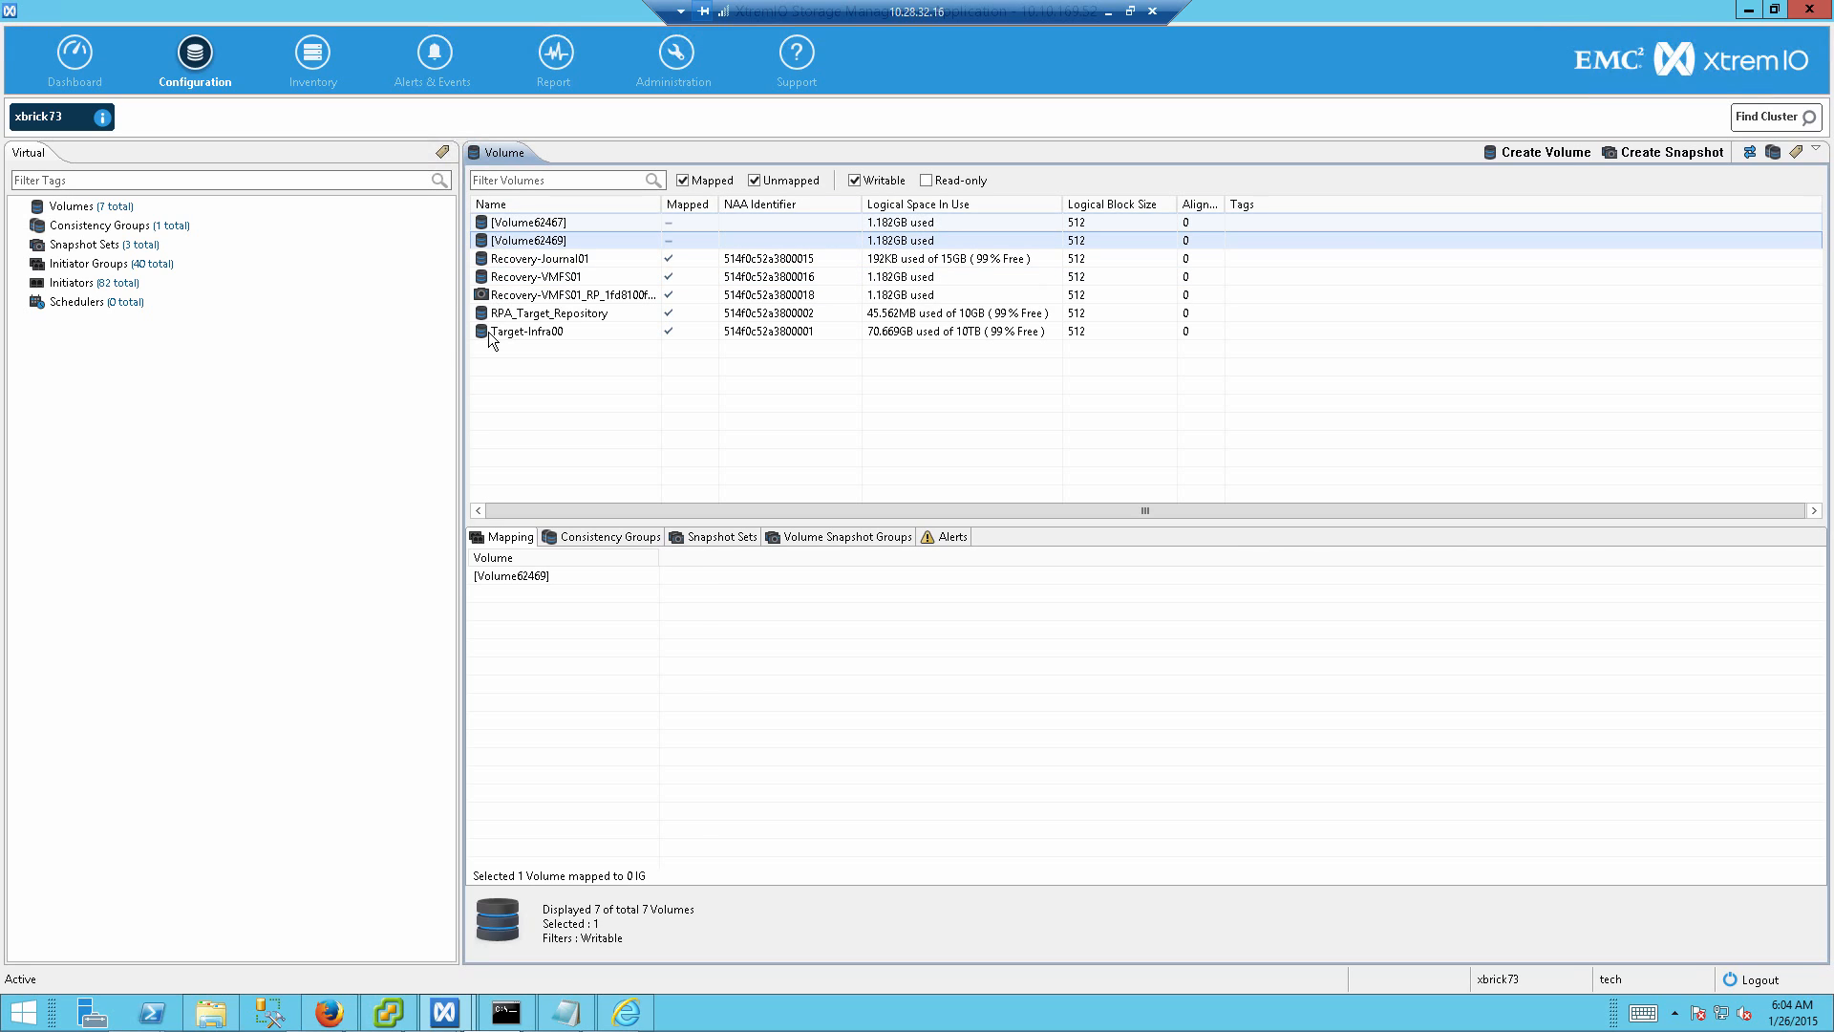
Step: Switch to Unisphere for RecoverPoint and review the journal snapshots of vmfs01-cp, widening the Point in Time column
left_click(329, 1012)
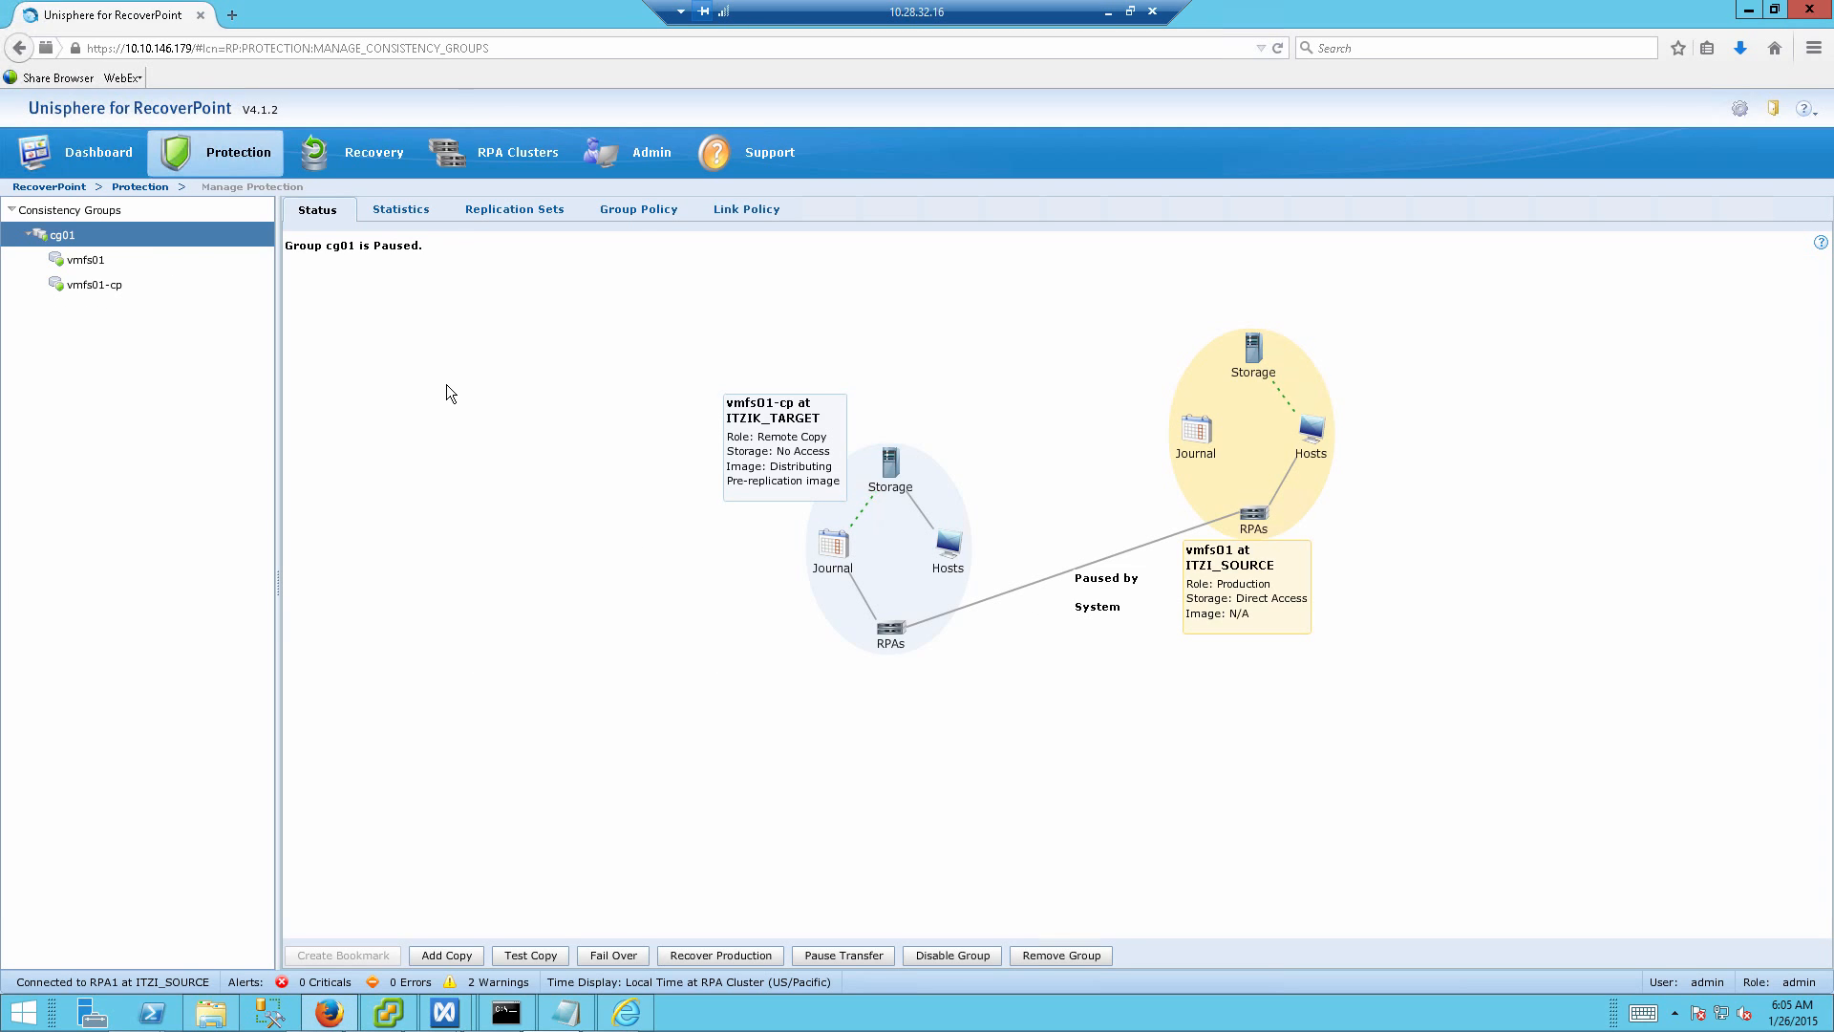
left_click(100, 285)
left_click(926, 308)
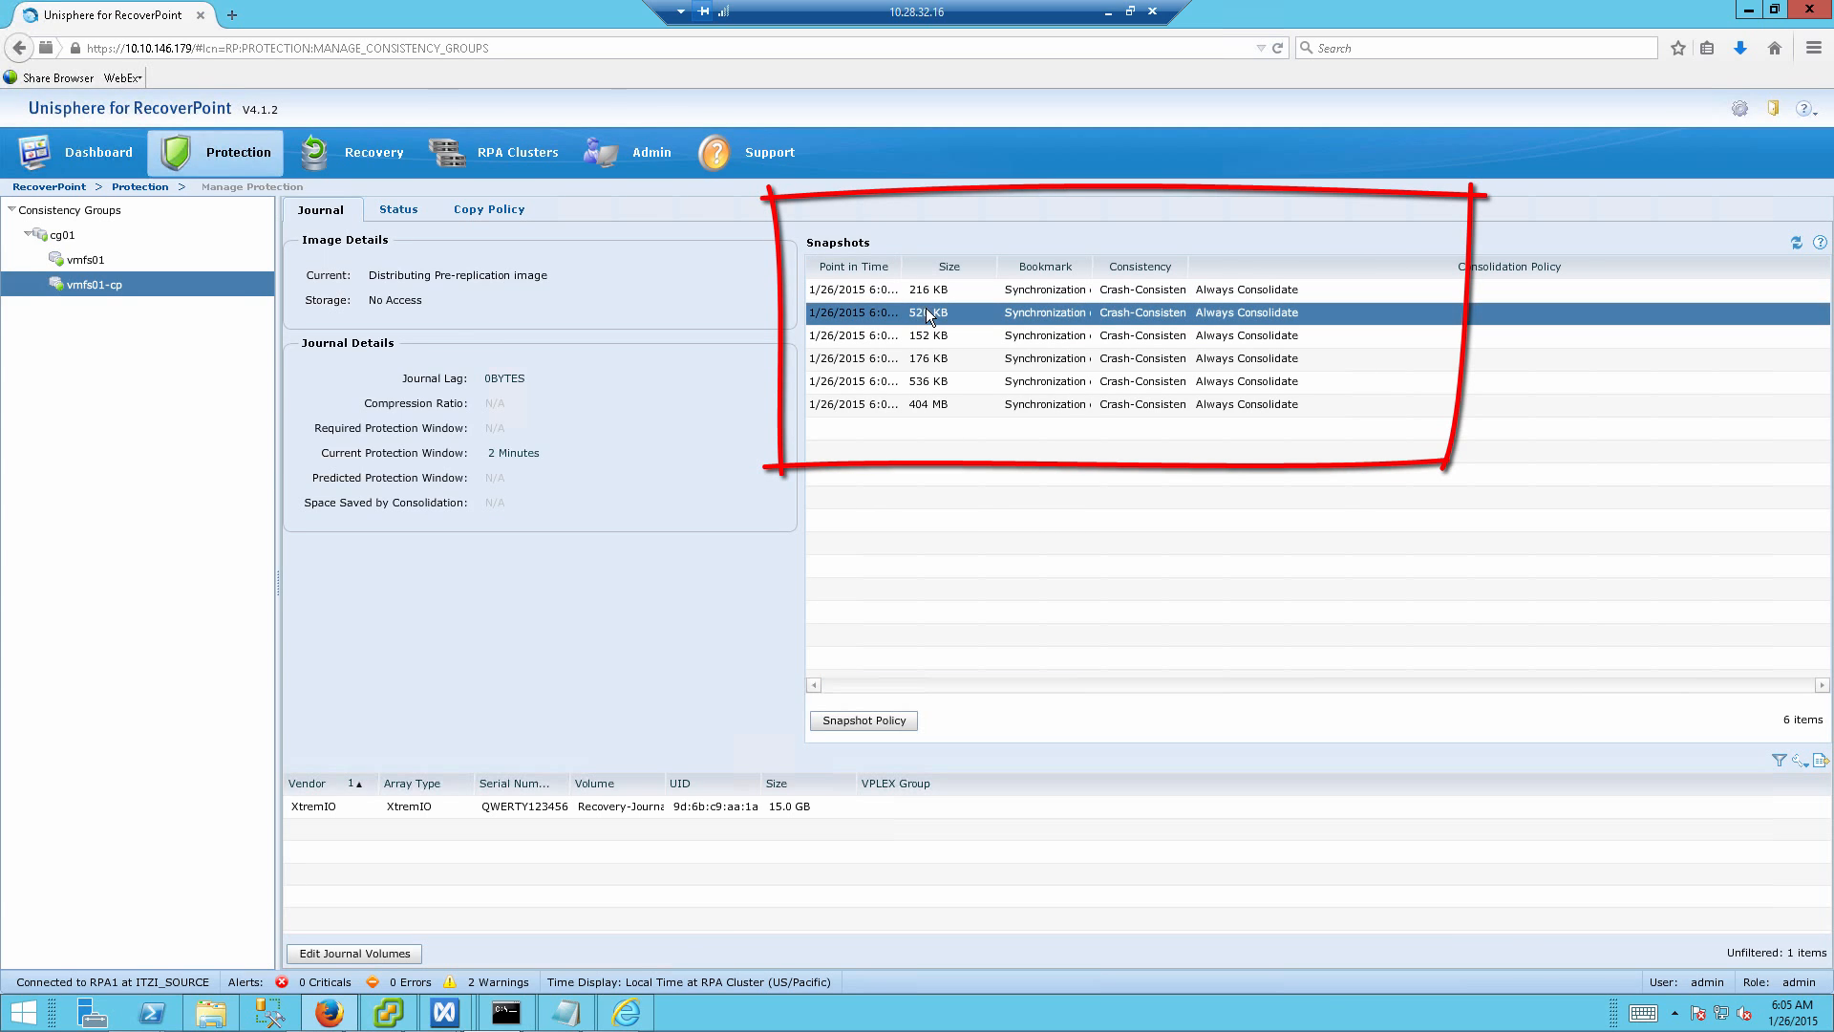
left_click(963, 290)
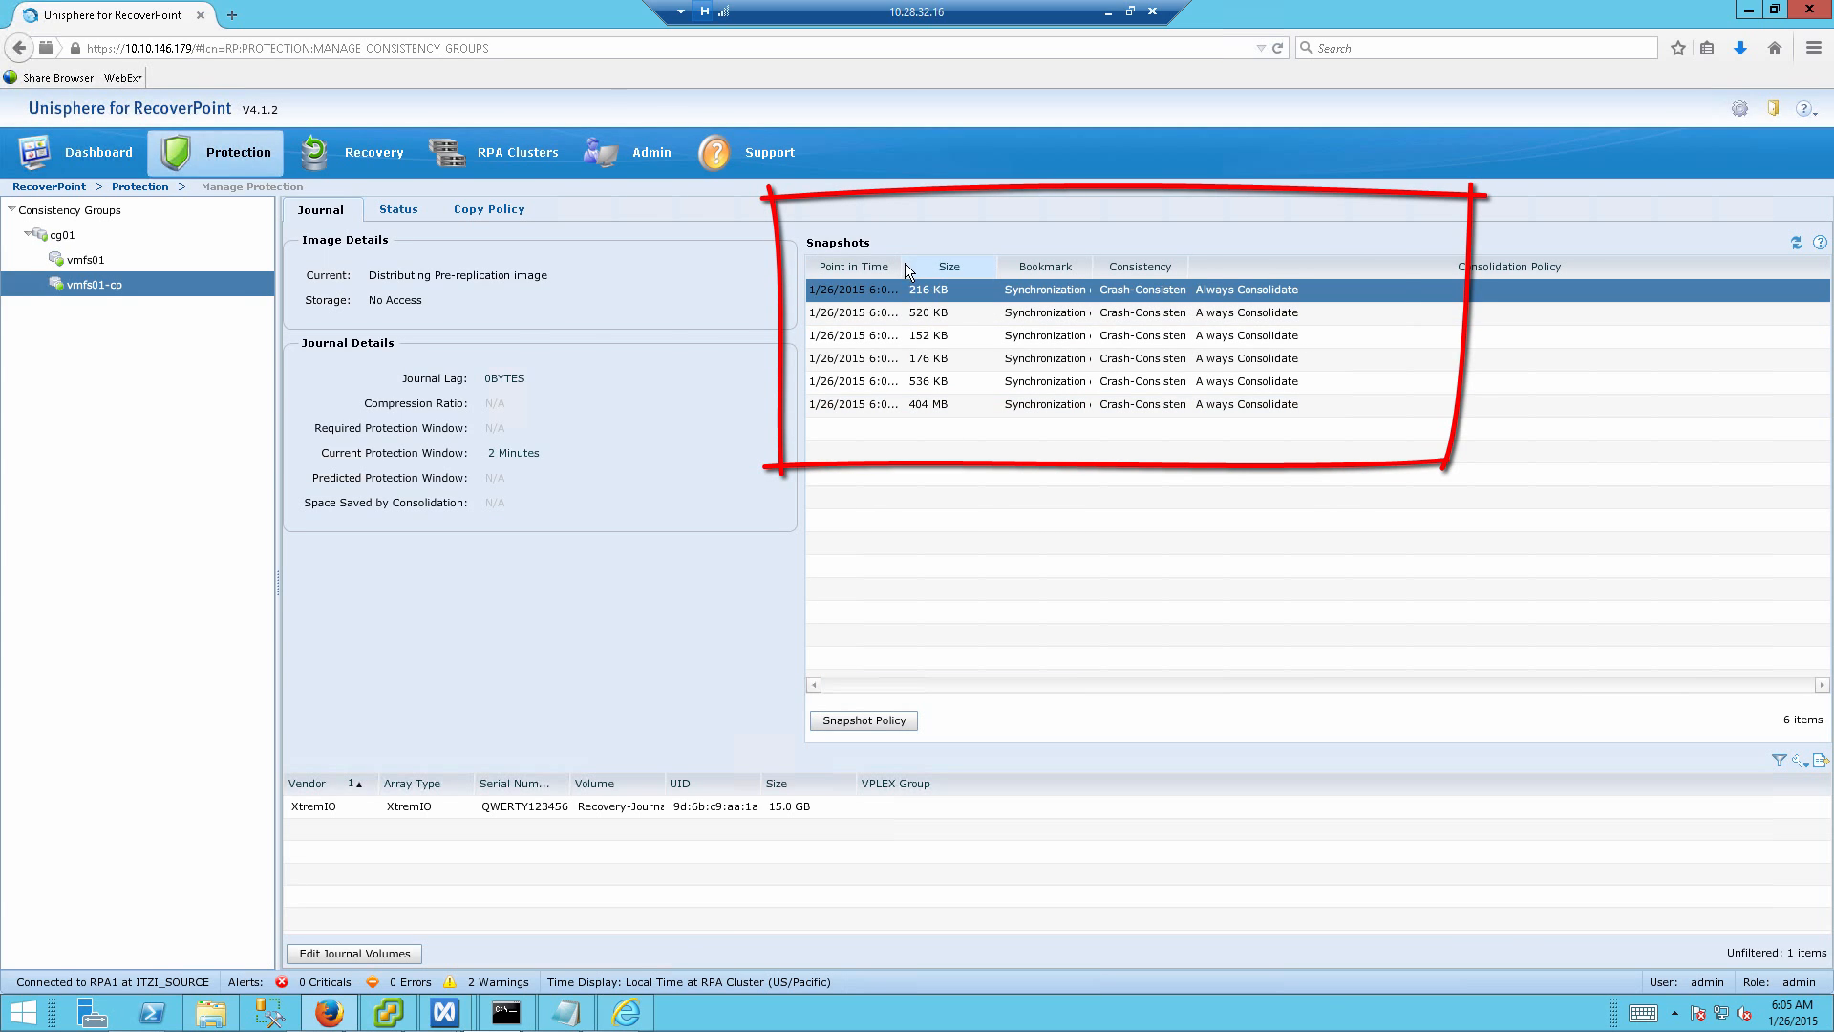
left_click_drag(903, 261, 1009, 262)
left_click(1013, 382)
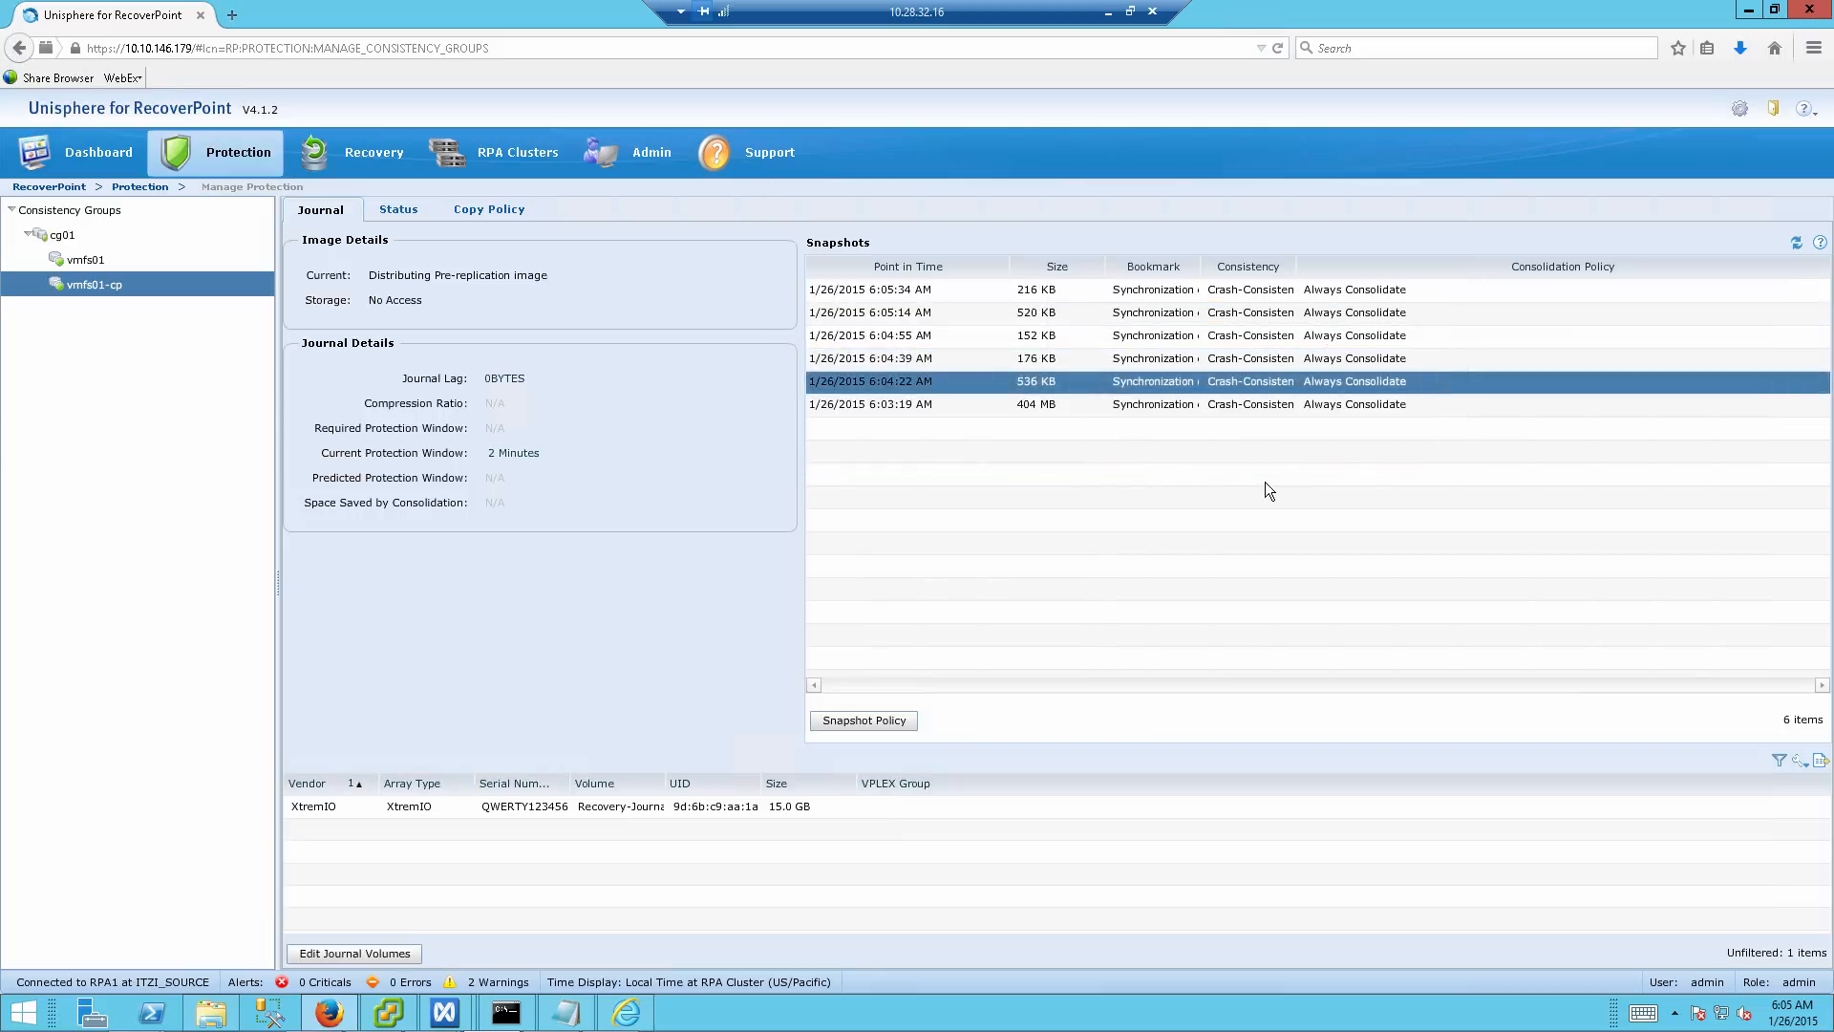
key("Up")
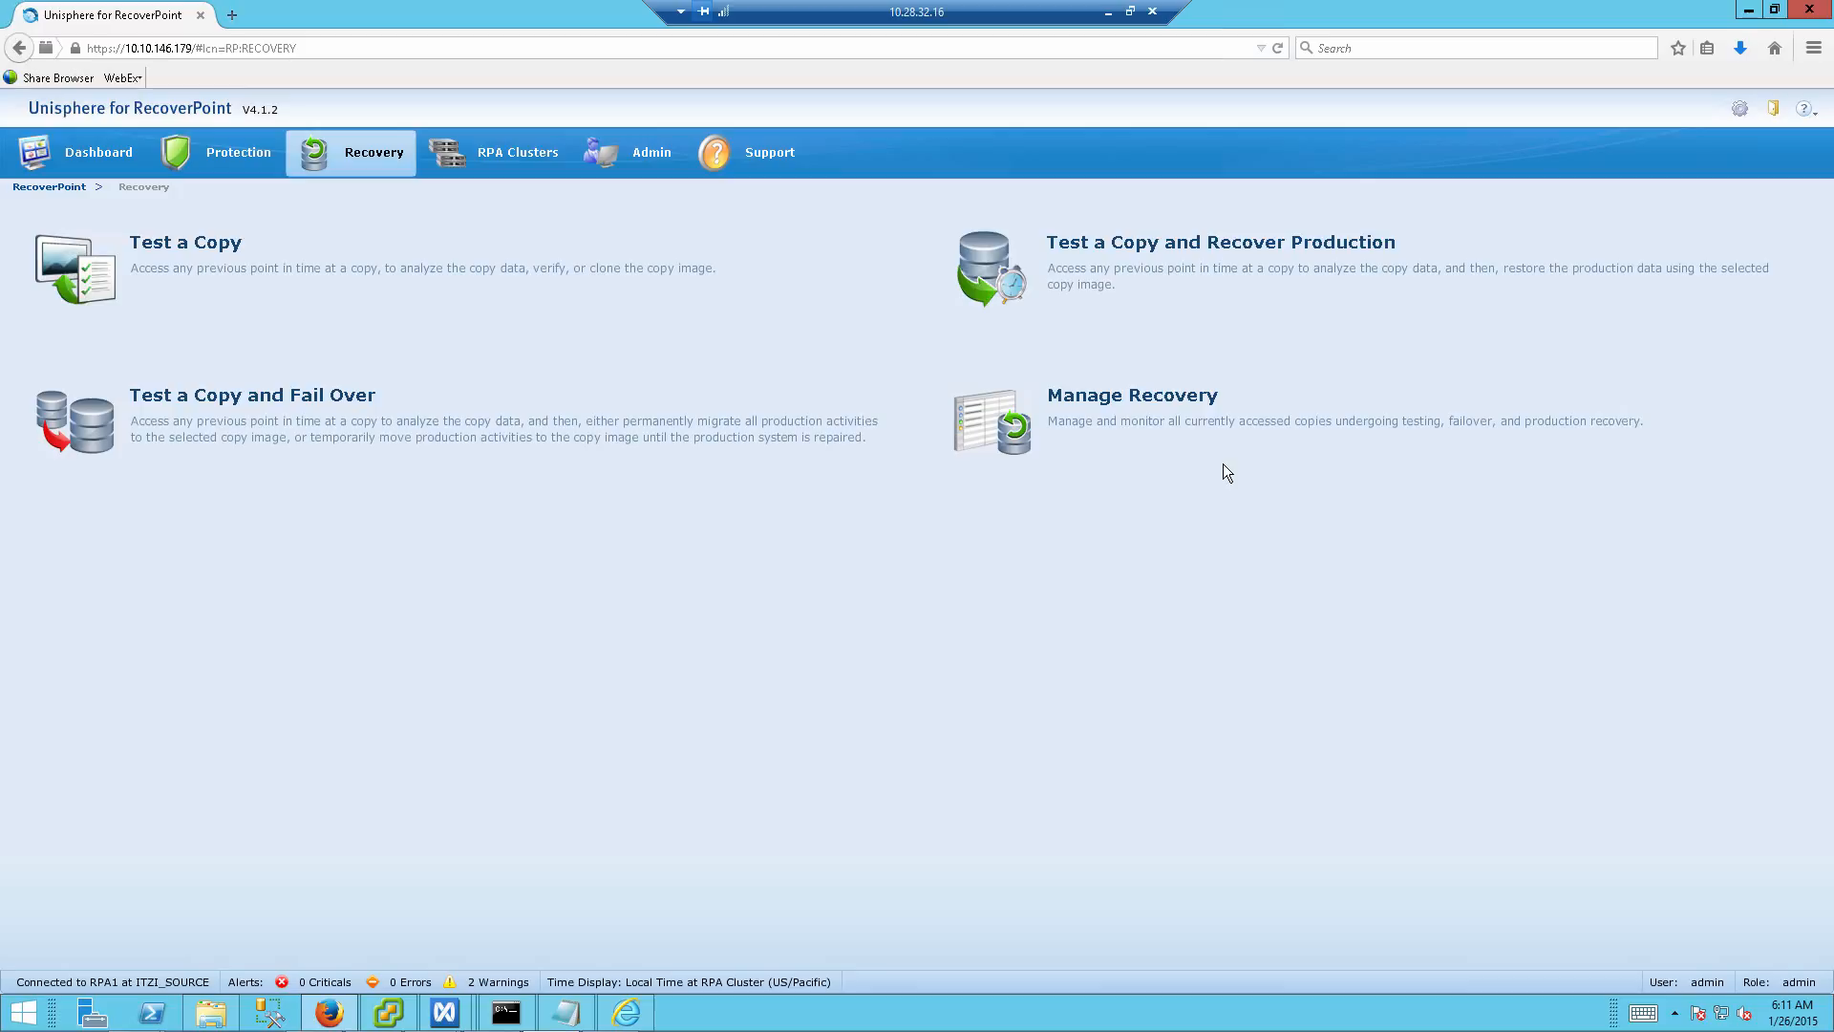
Step: Set up Test a Copy and Recover Production for vmfs01-cp at ITZIK_TARGET, choosing the 328 KB snapshot from the image list
left_click(1097, 268)
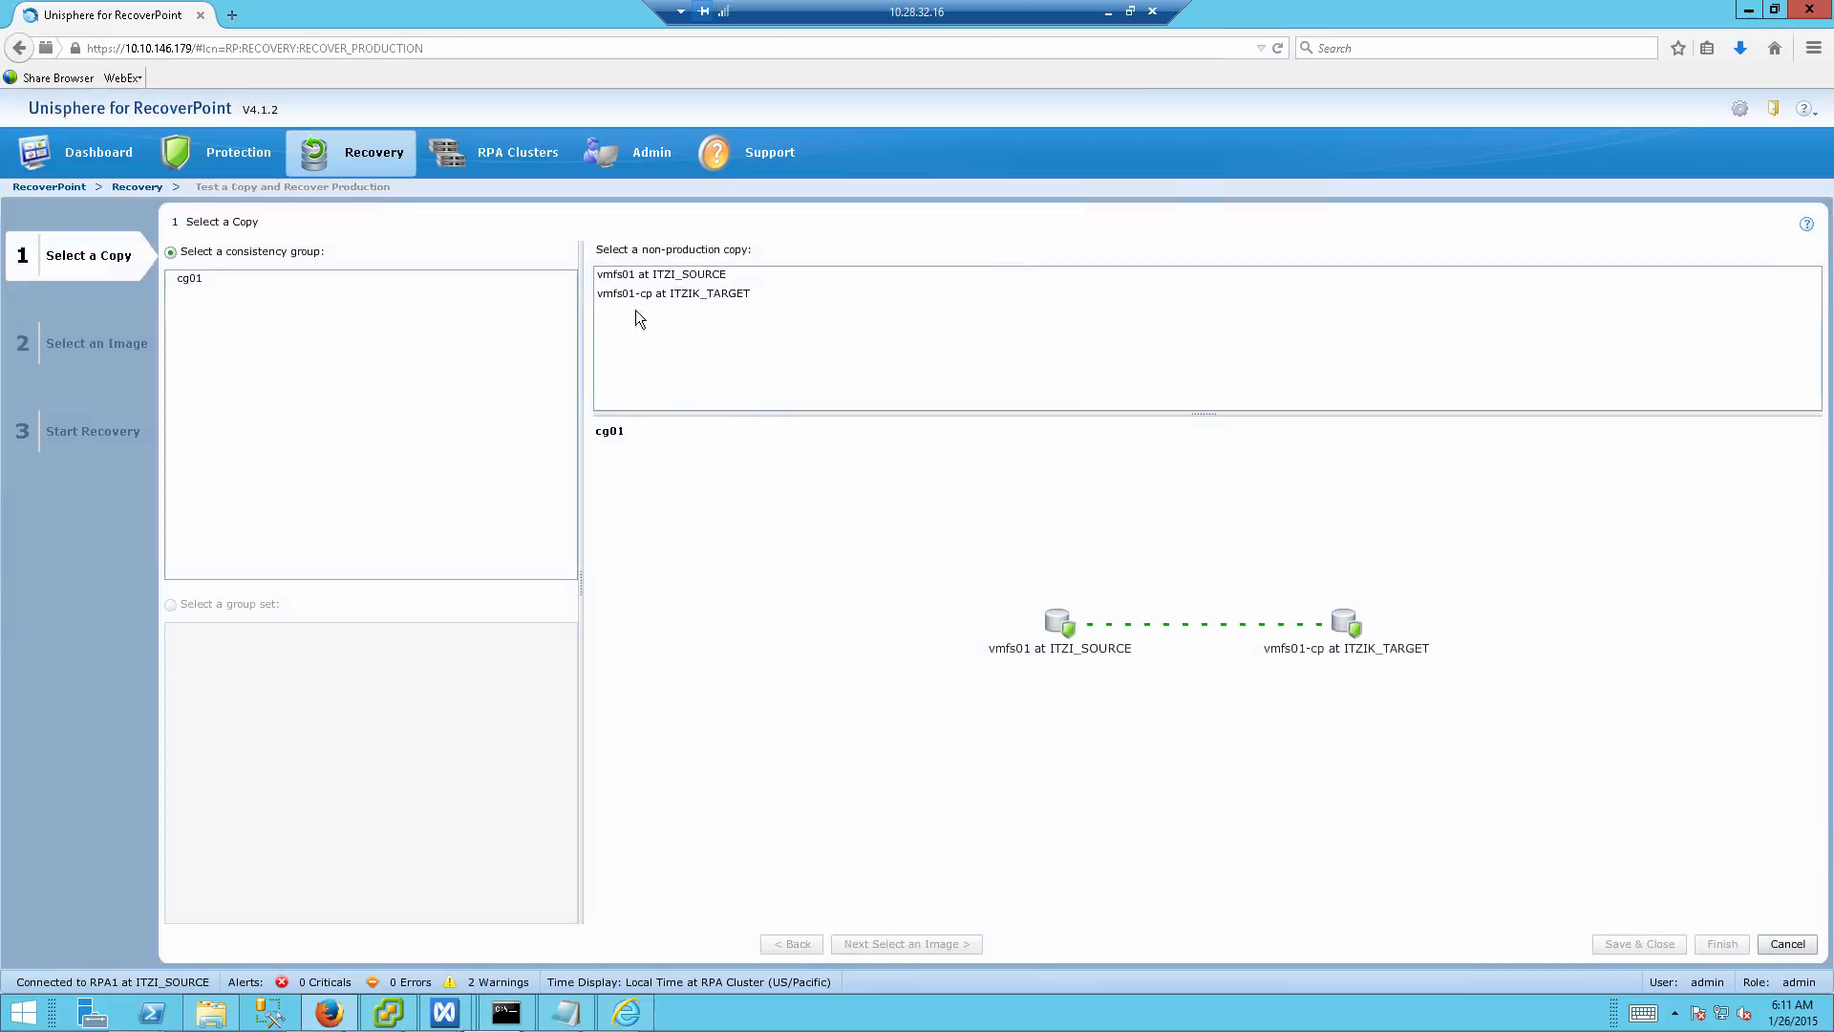
left_click(622, 293)
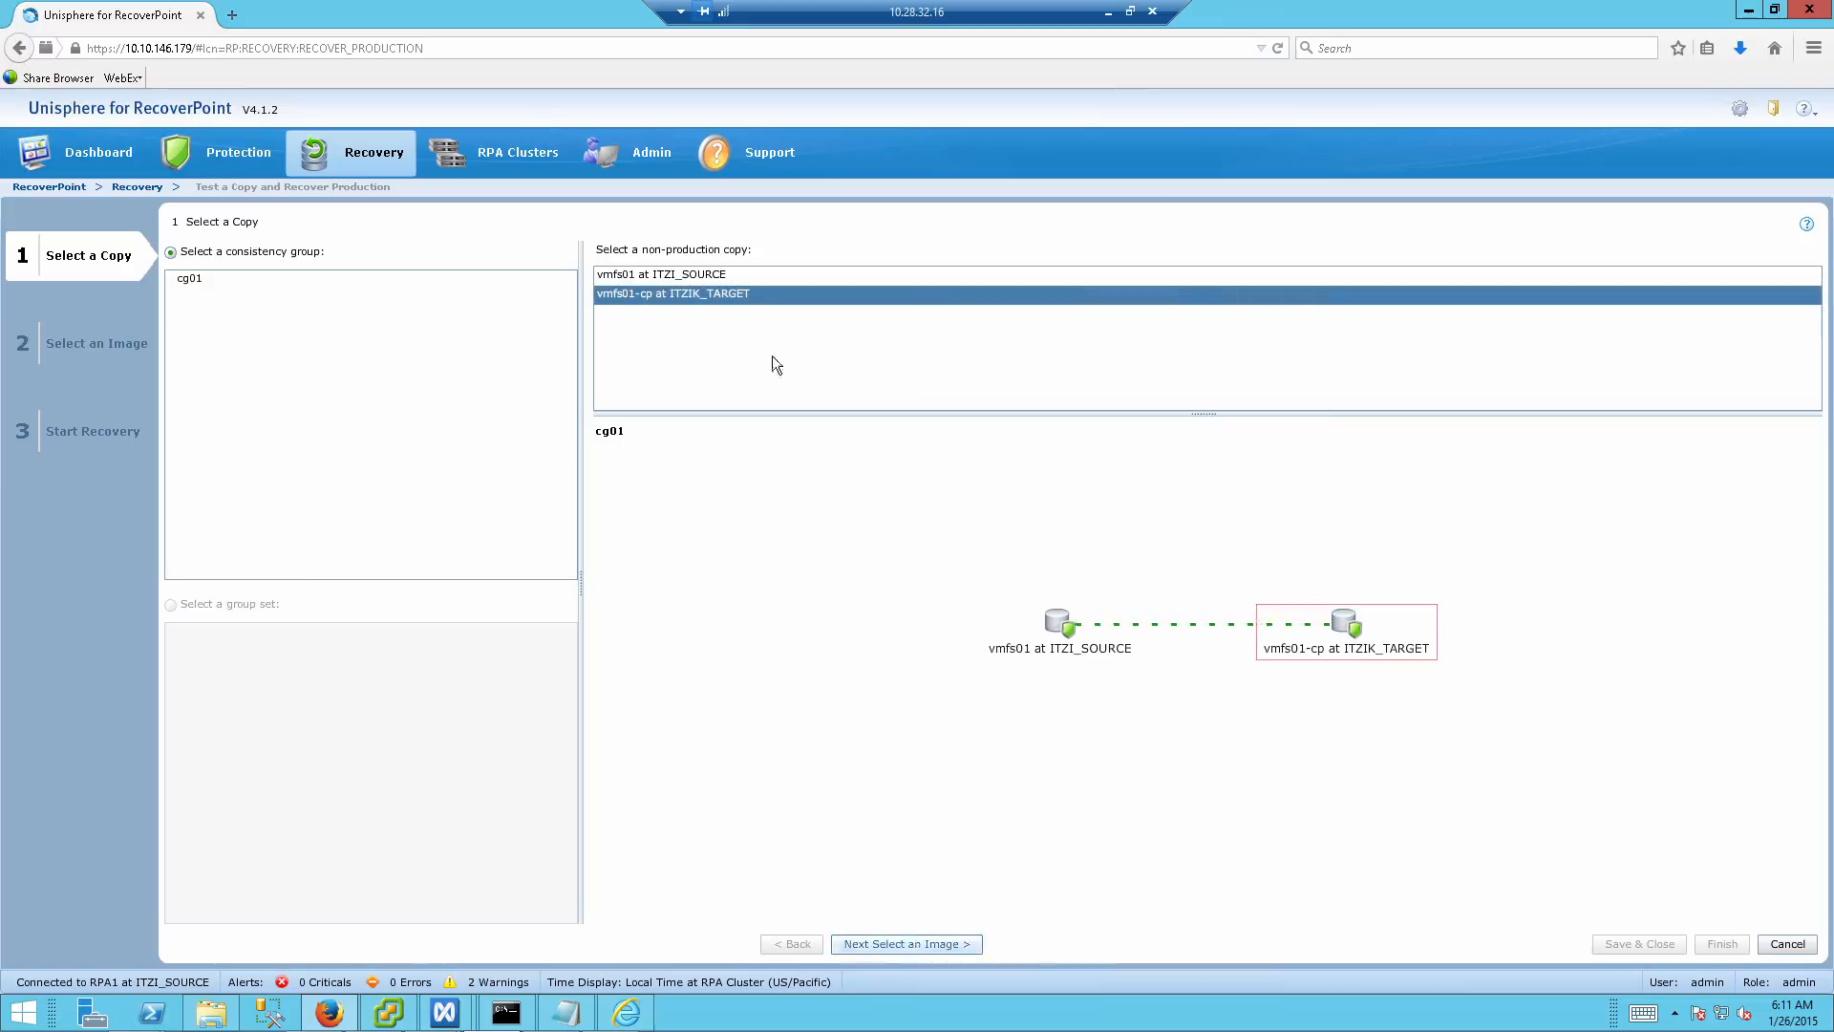
left_click(279, 302)
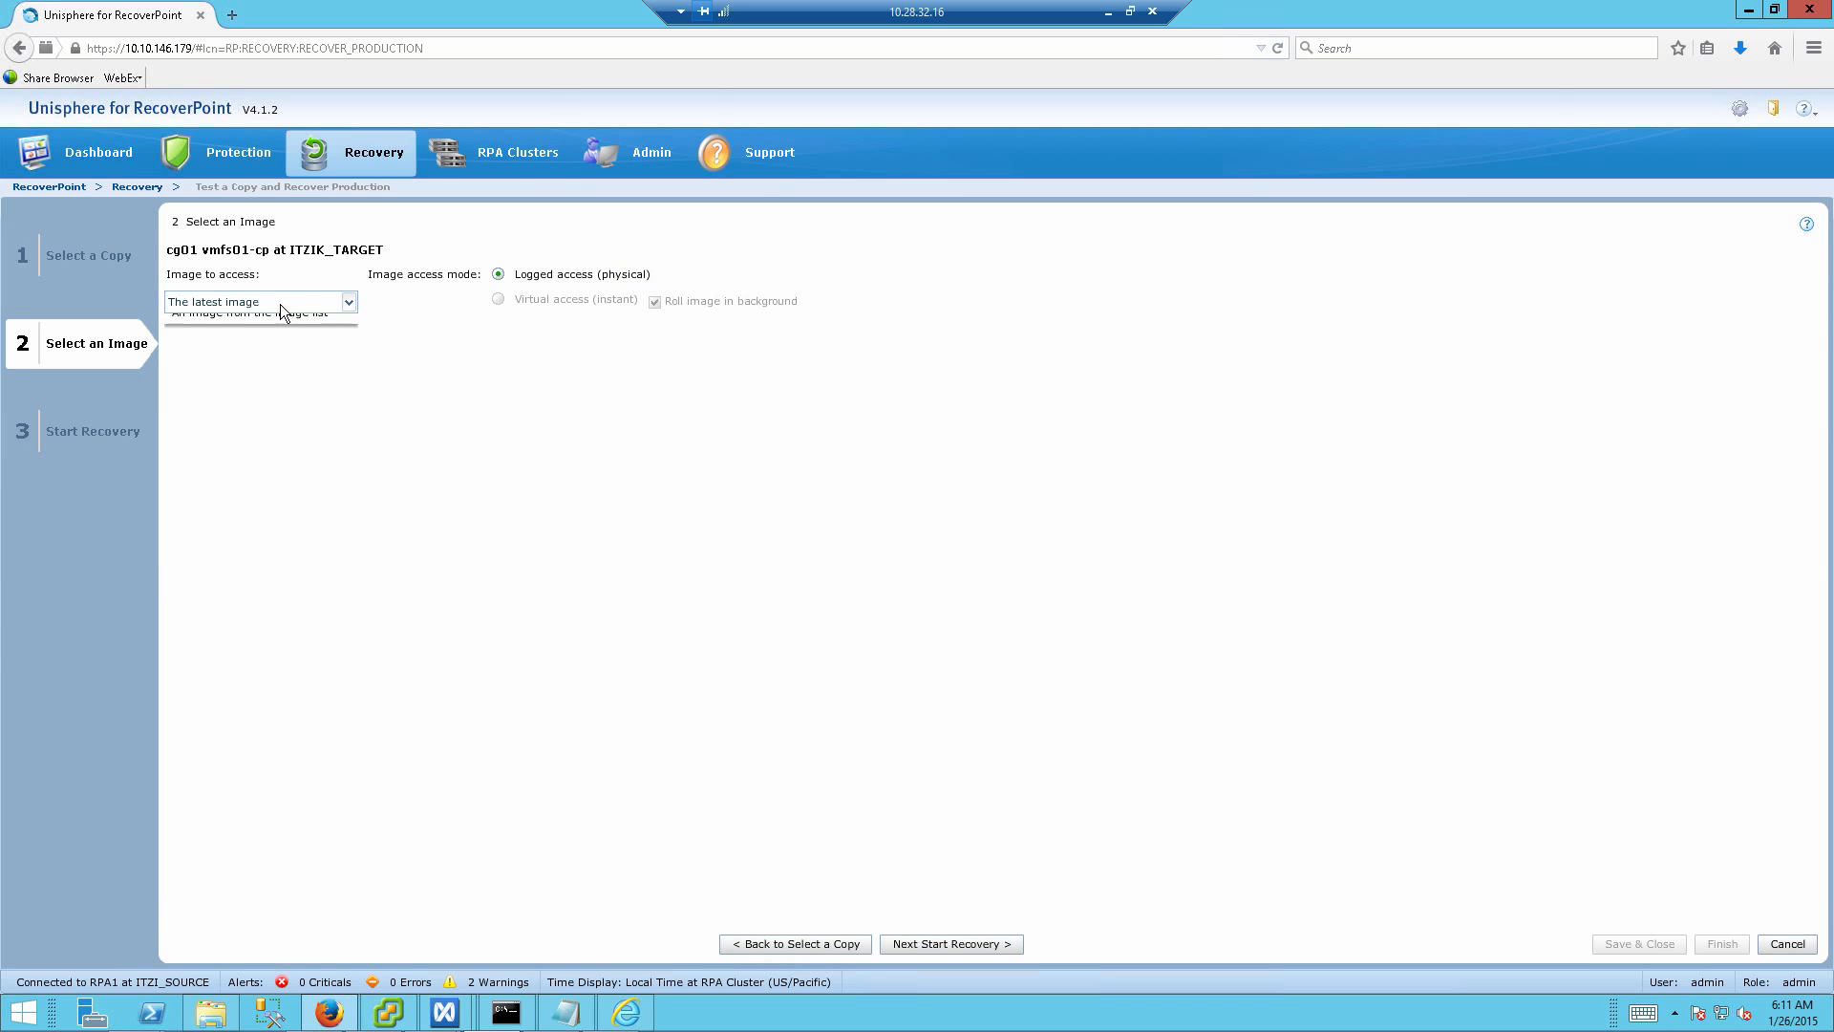
left_click(260, 338)
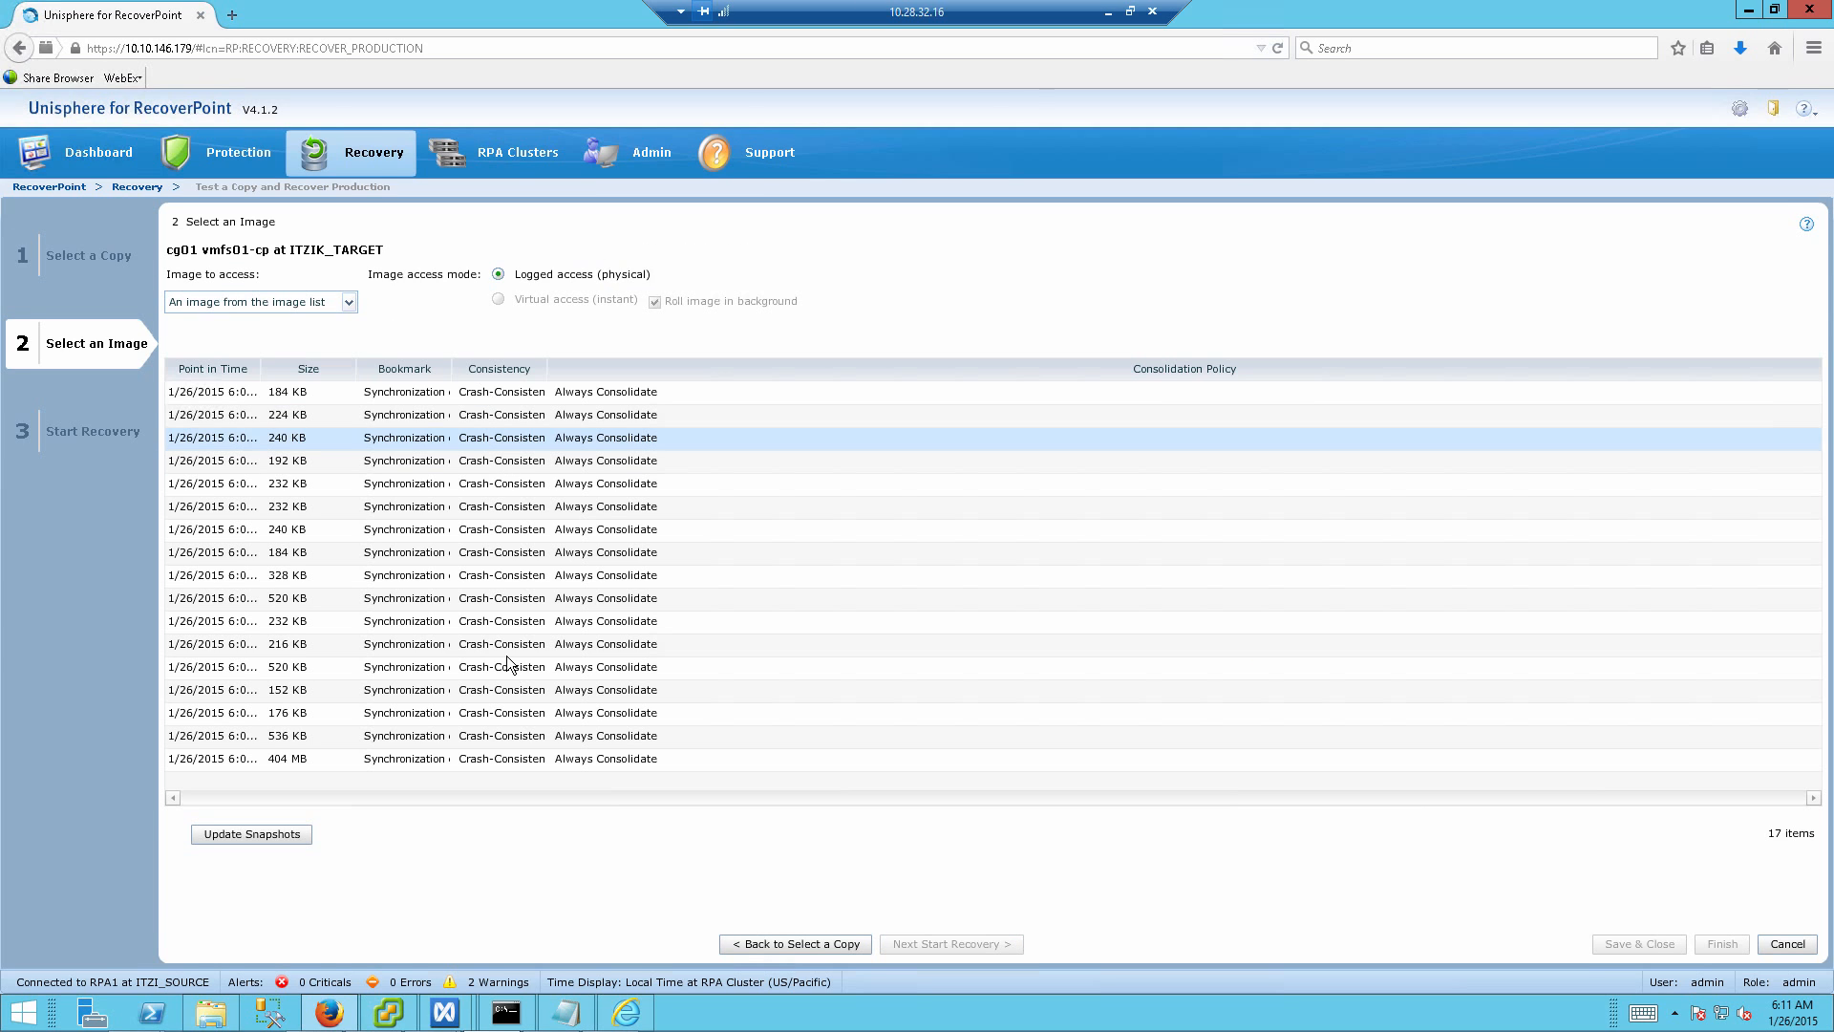
left_click(515, 575)
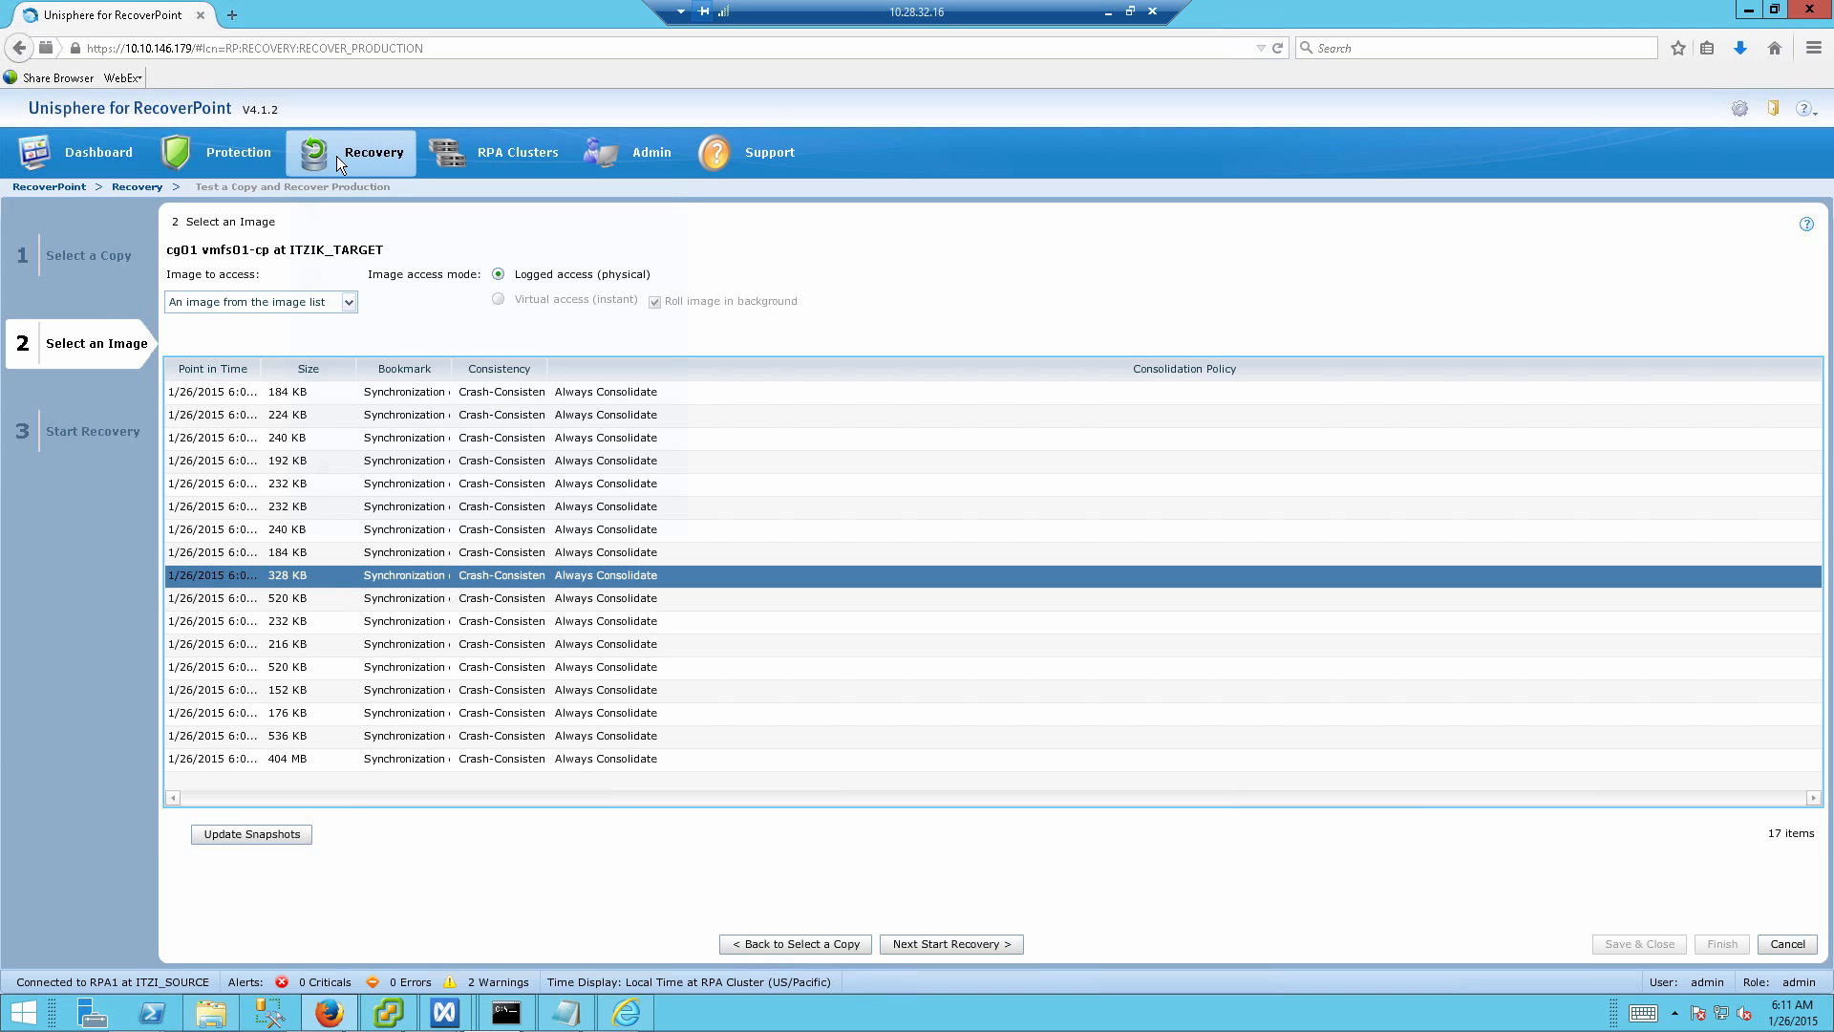
Step: Discard the production recovery setup and begin Test a Copy and Fail Over for vmfs01-cp, choosing a 232 KB snapshot from the image list
mouse_move(336, 156)
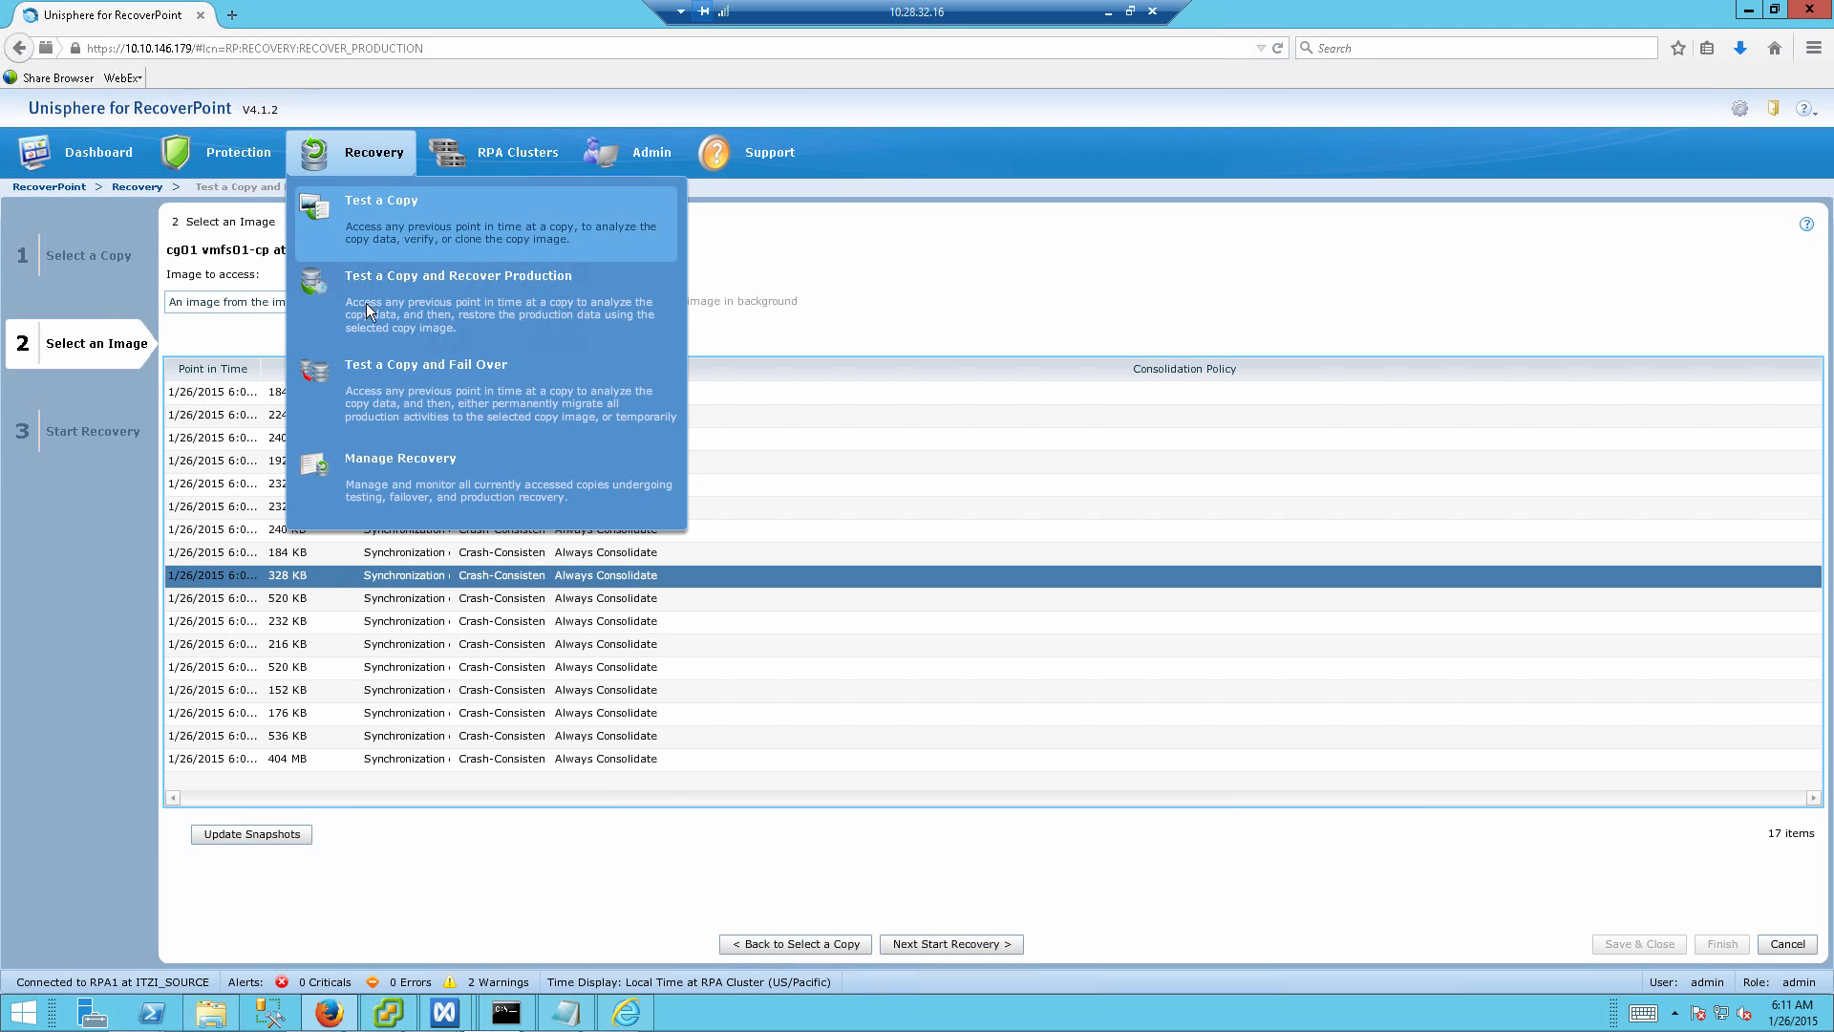
left_click(375, 382)
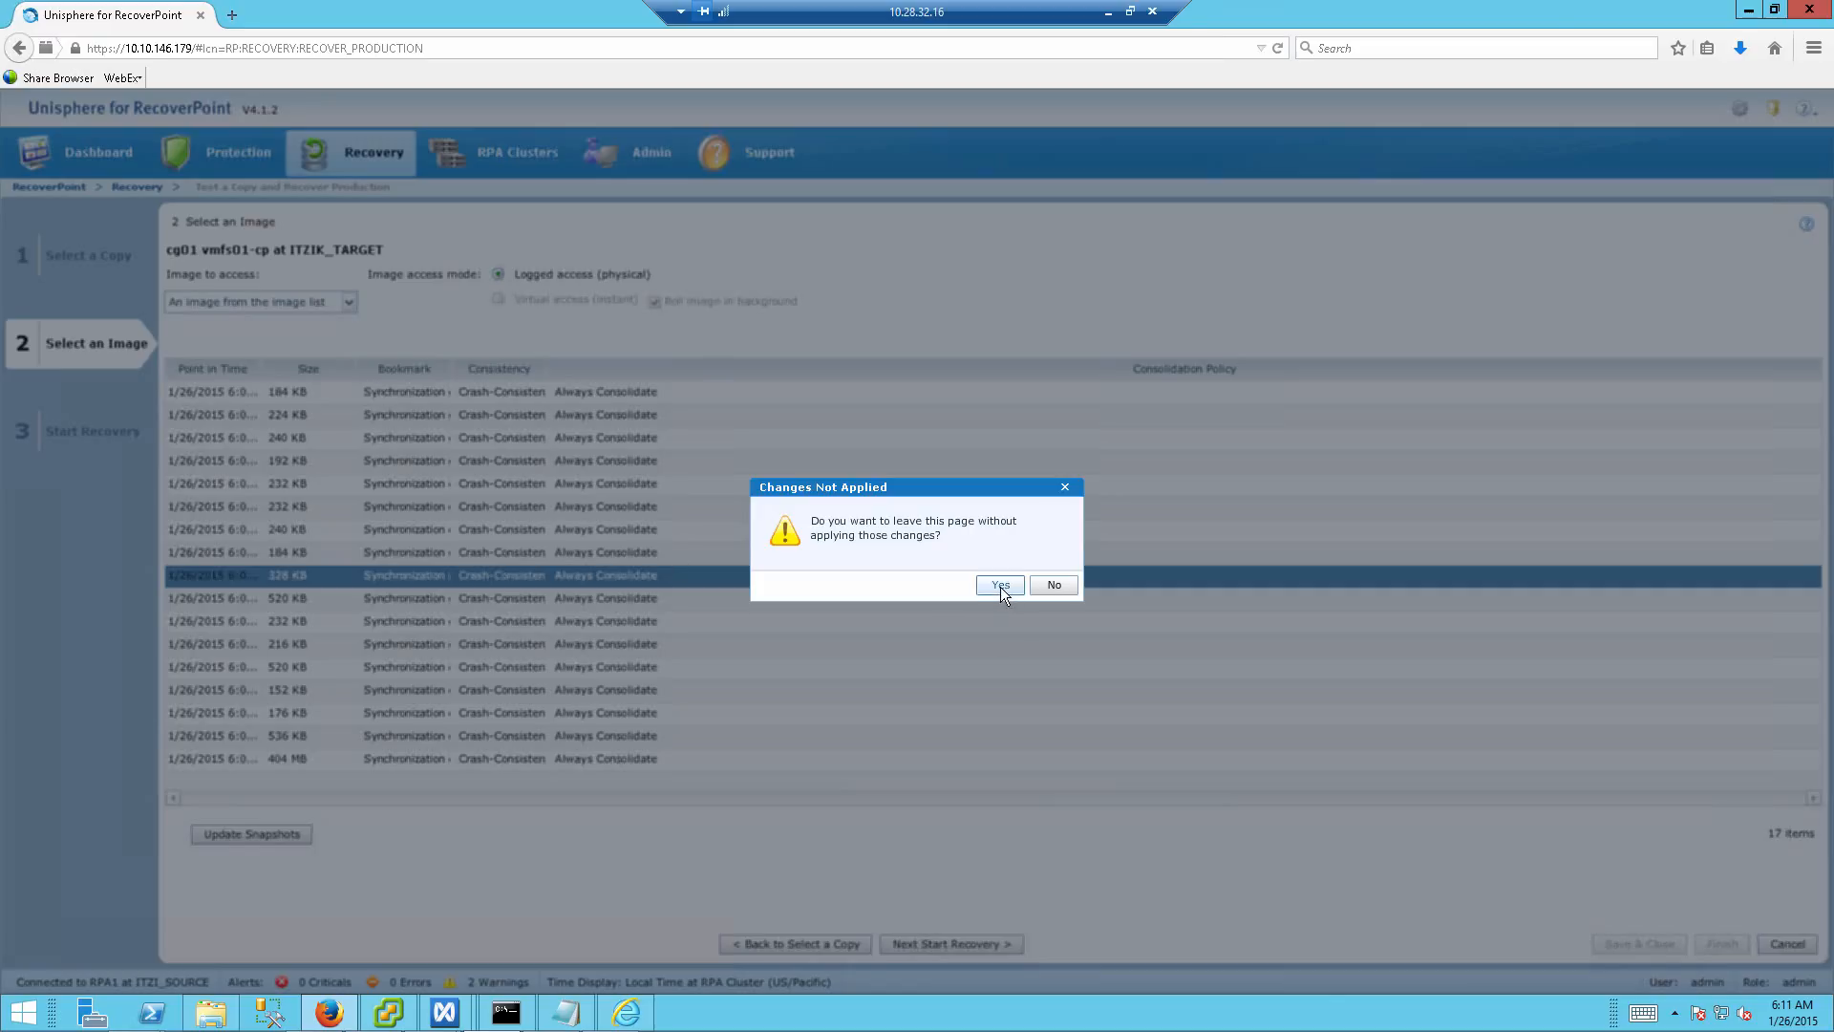
left_click(1001, 585)
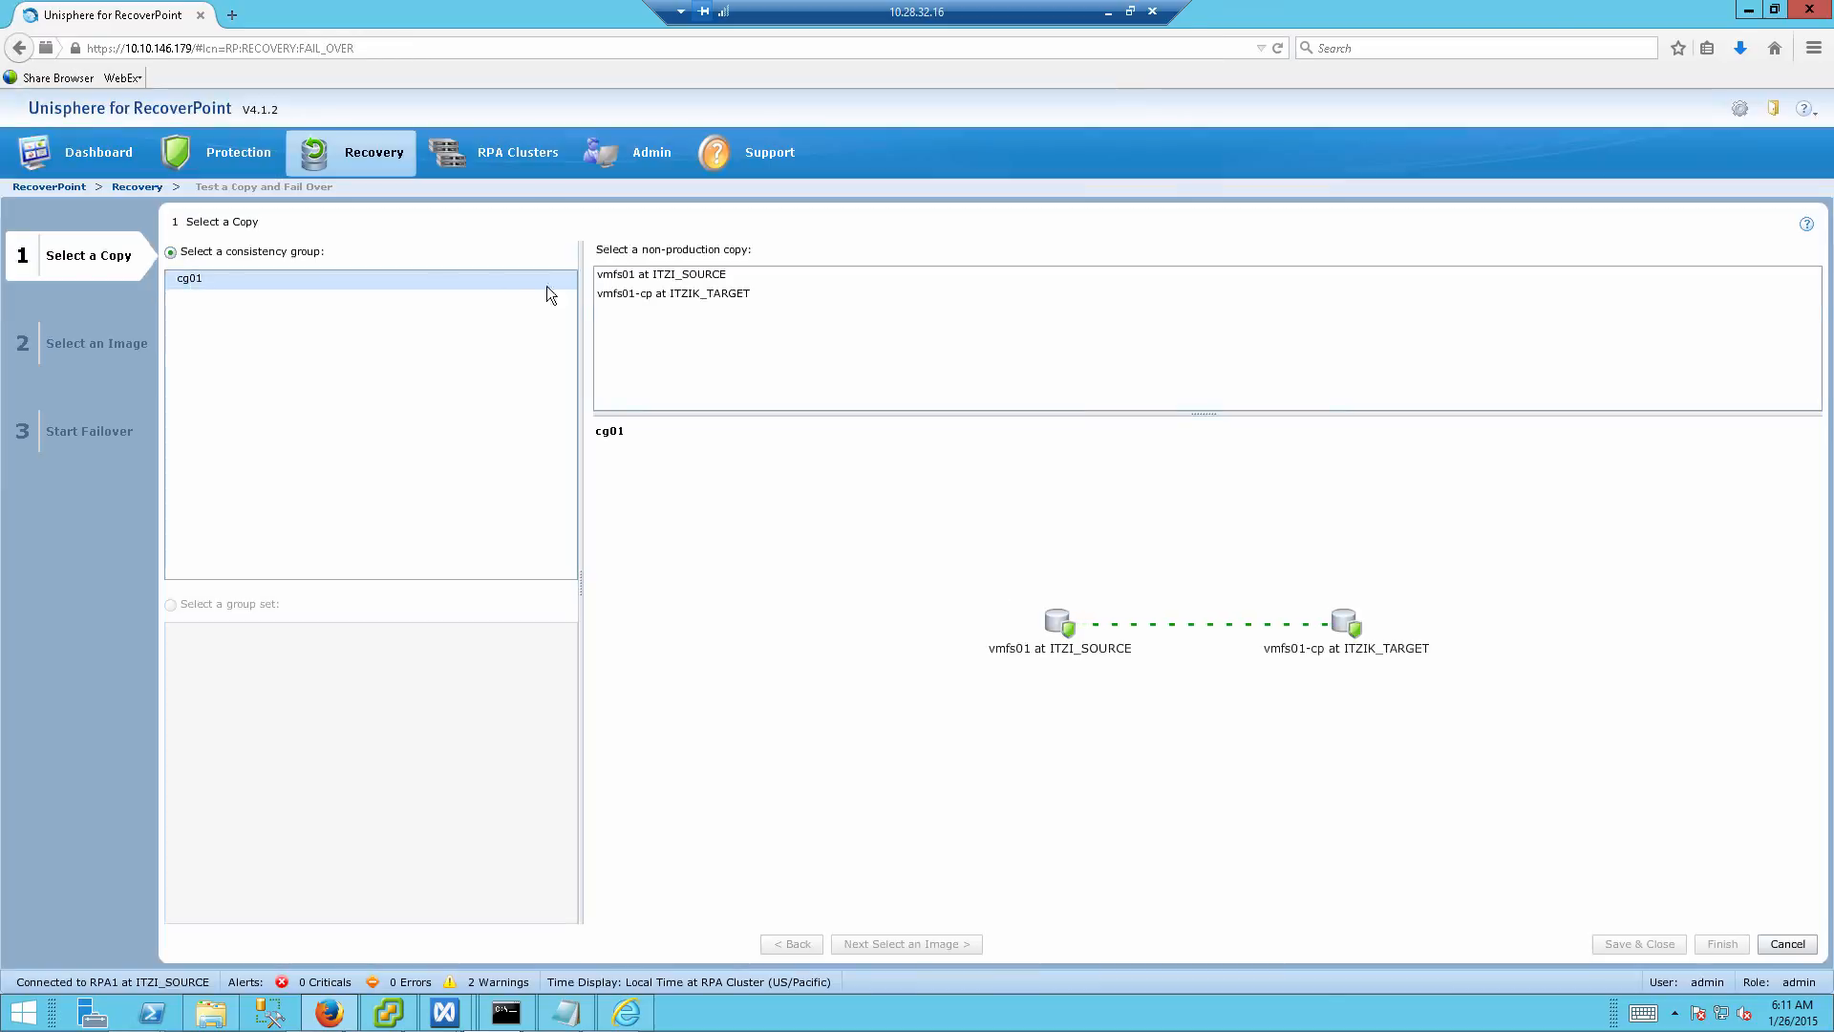
left_click(620, 294)
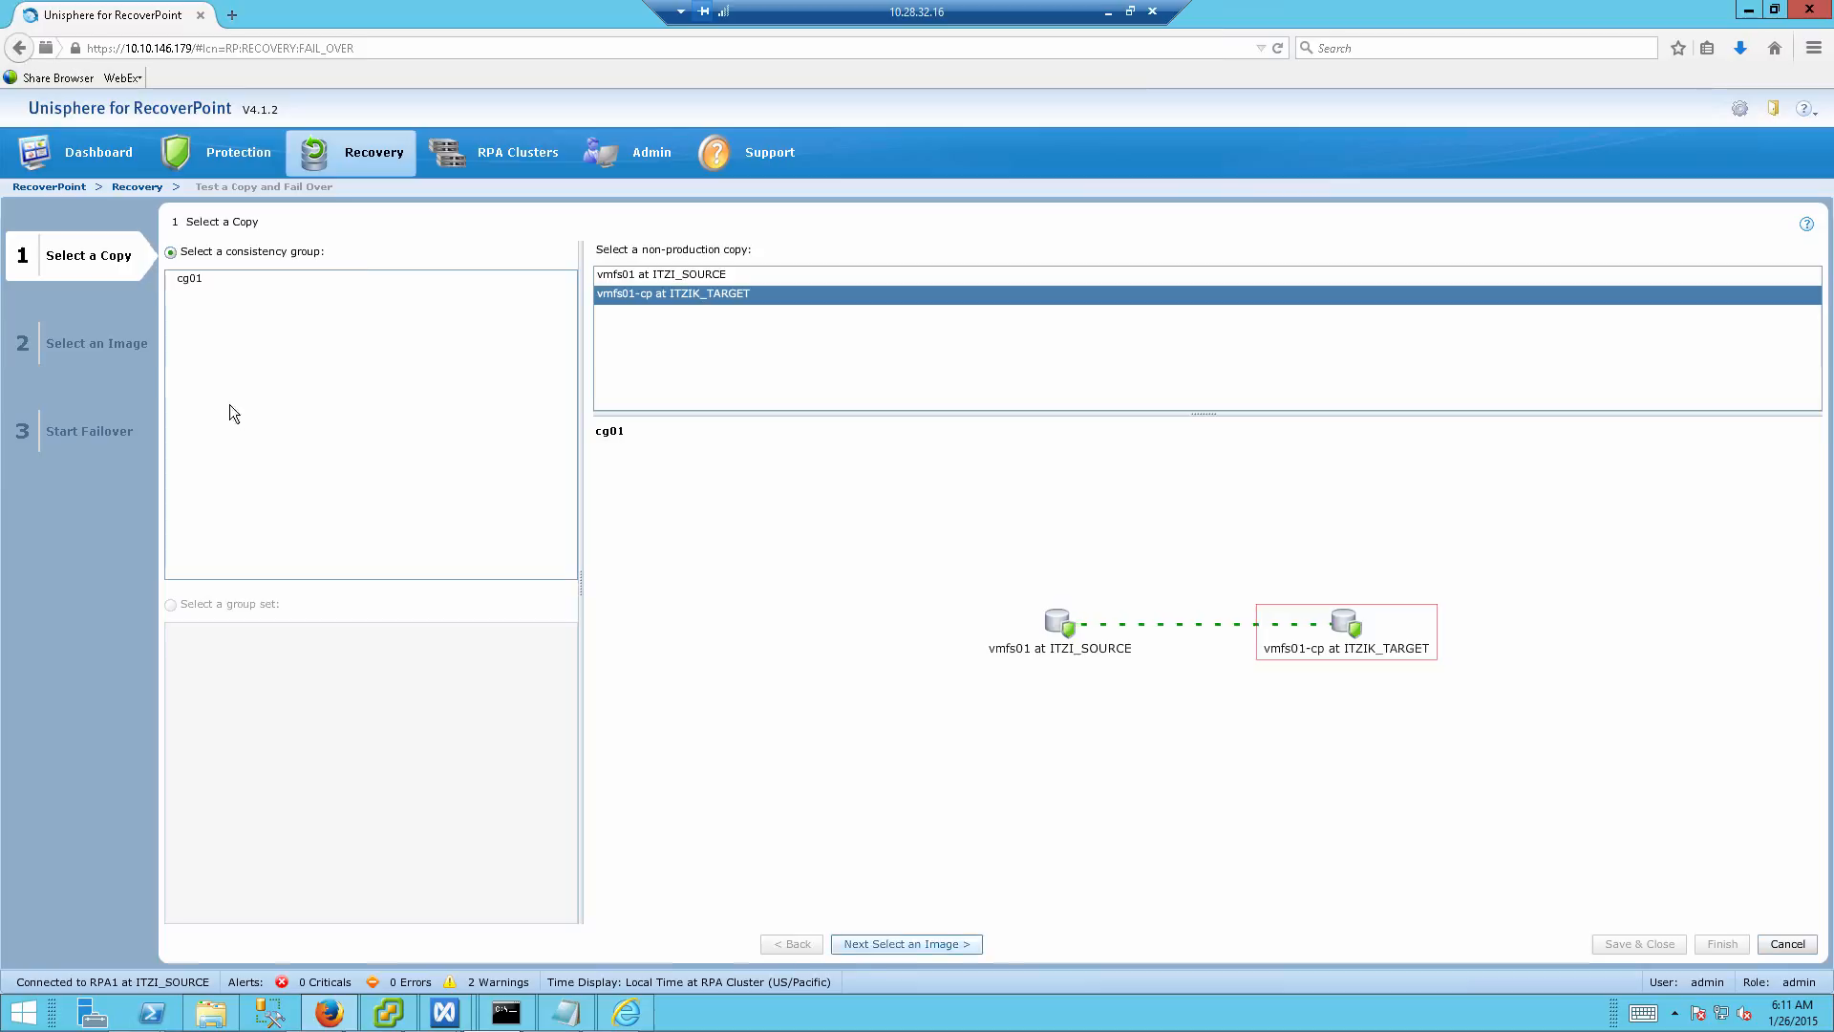
key("Return")
left_click(217, 298)
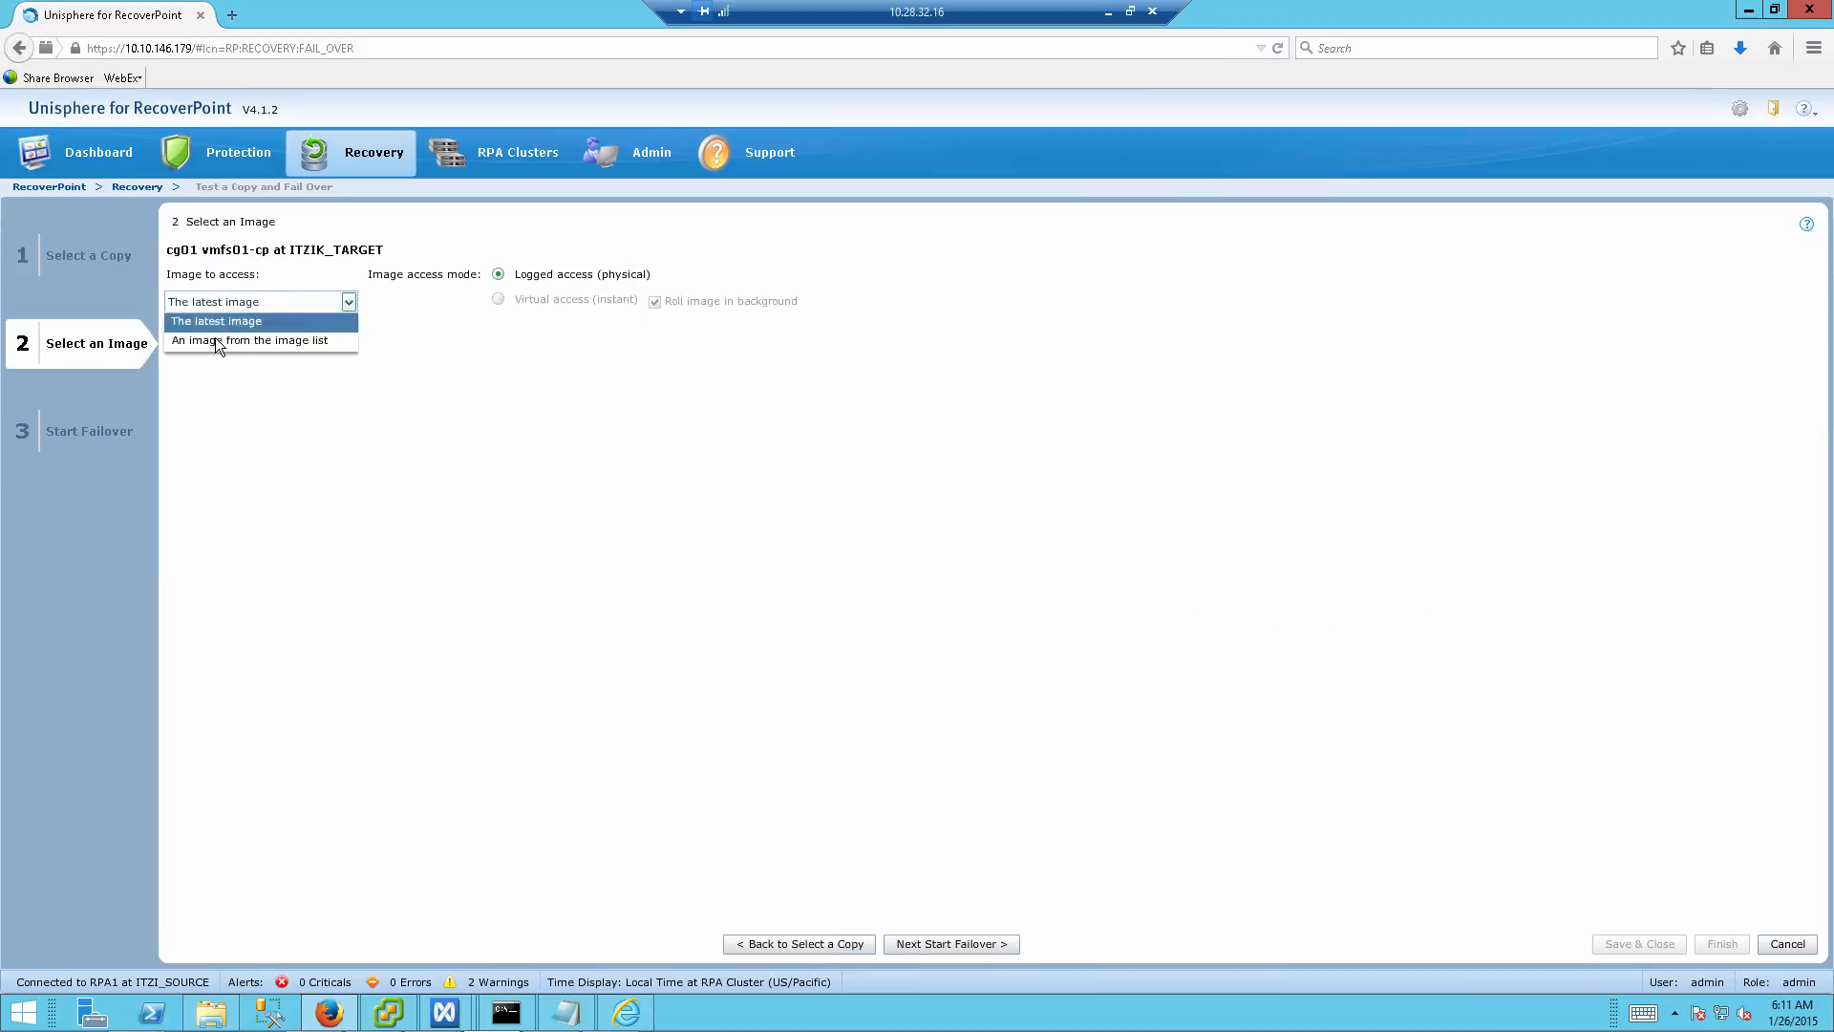
left_click(205, 337)
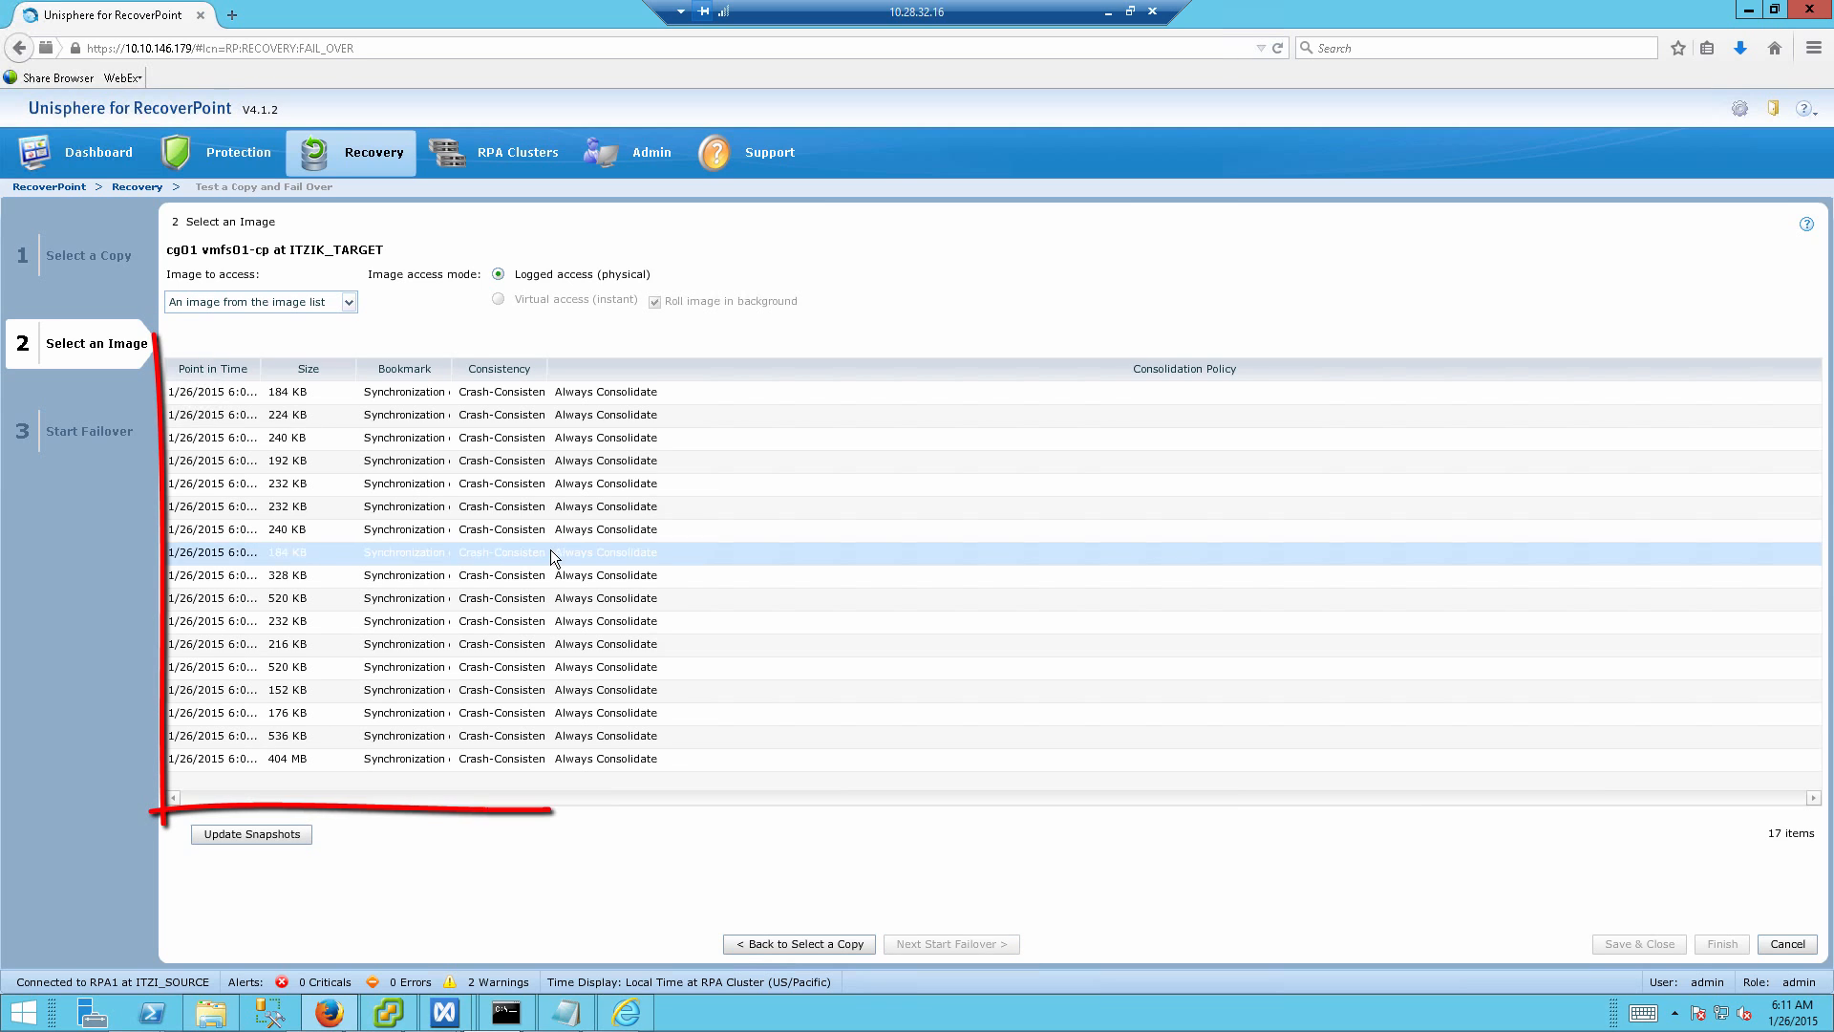
left_click(524, 505)
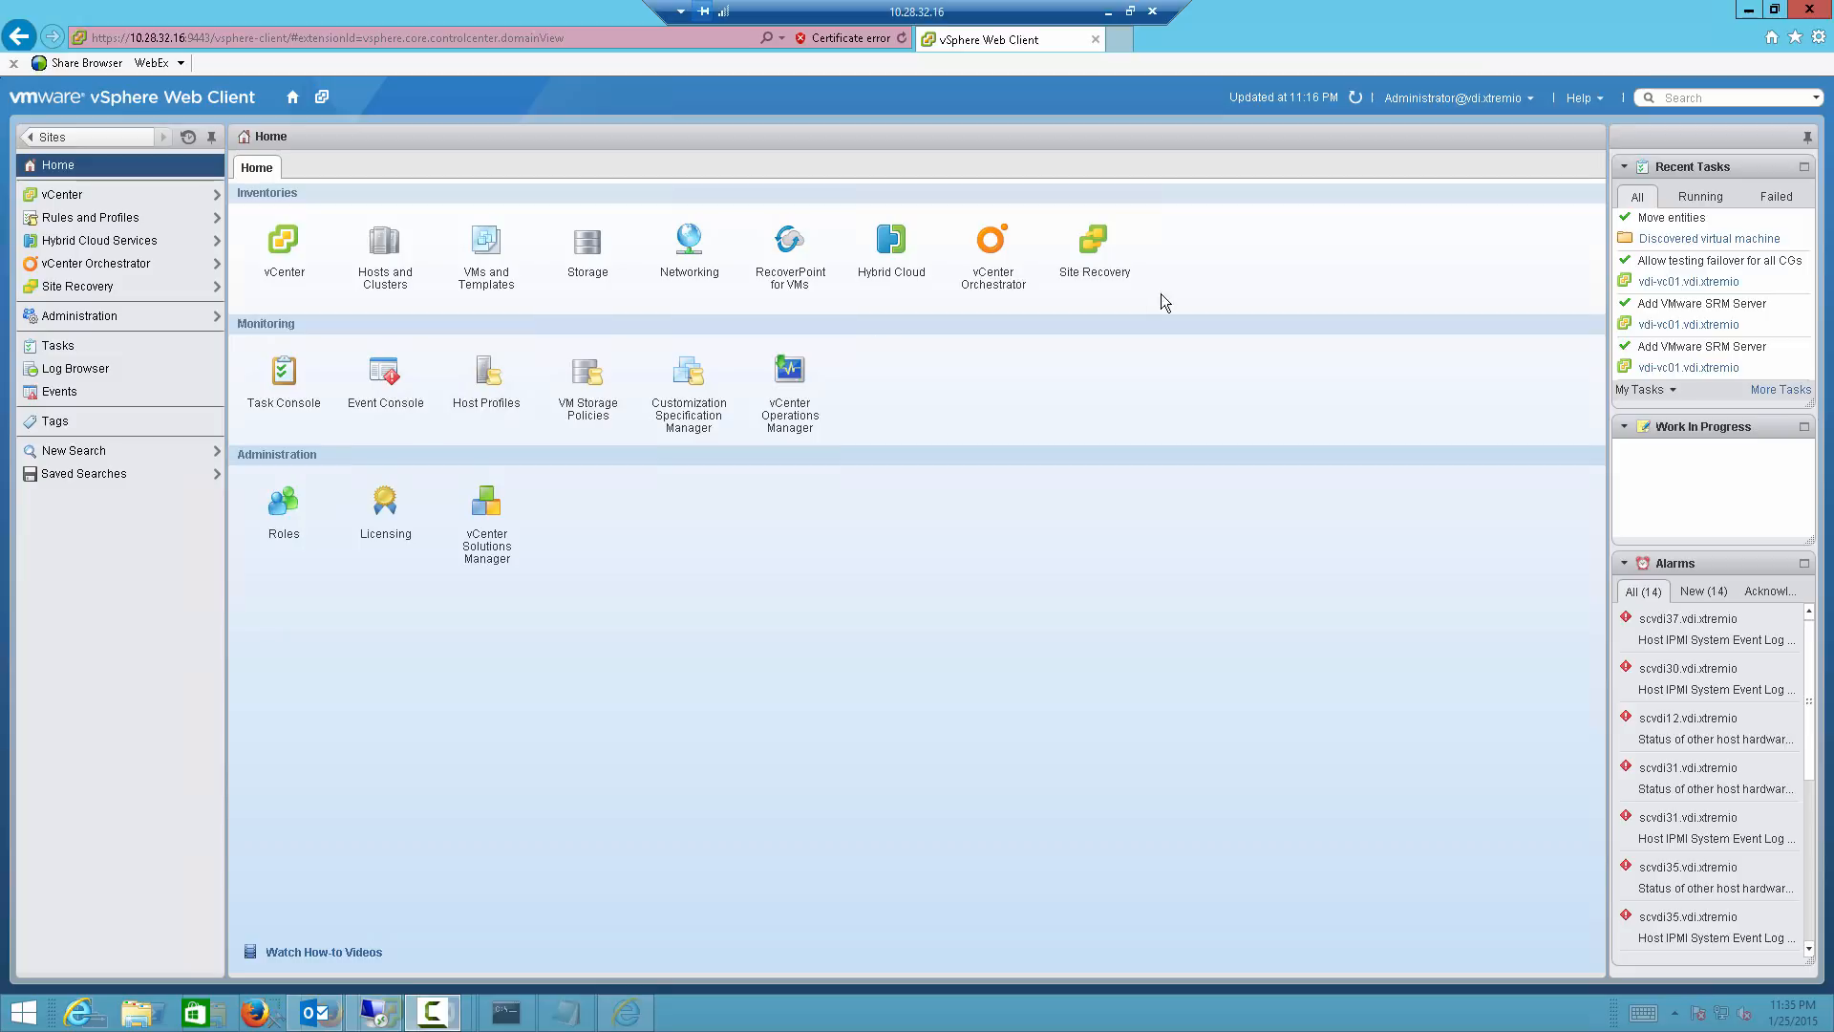
Step: Open Site Recovery in the vSphere Web Client and examine its list of sites
left_click(1097, 244)
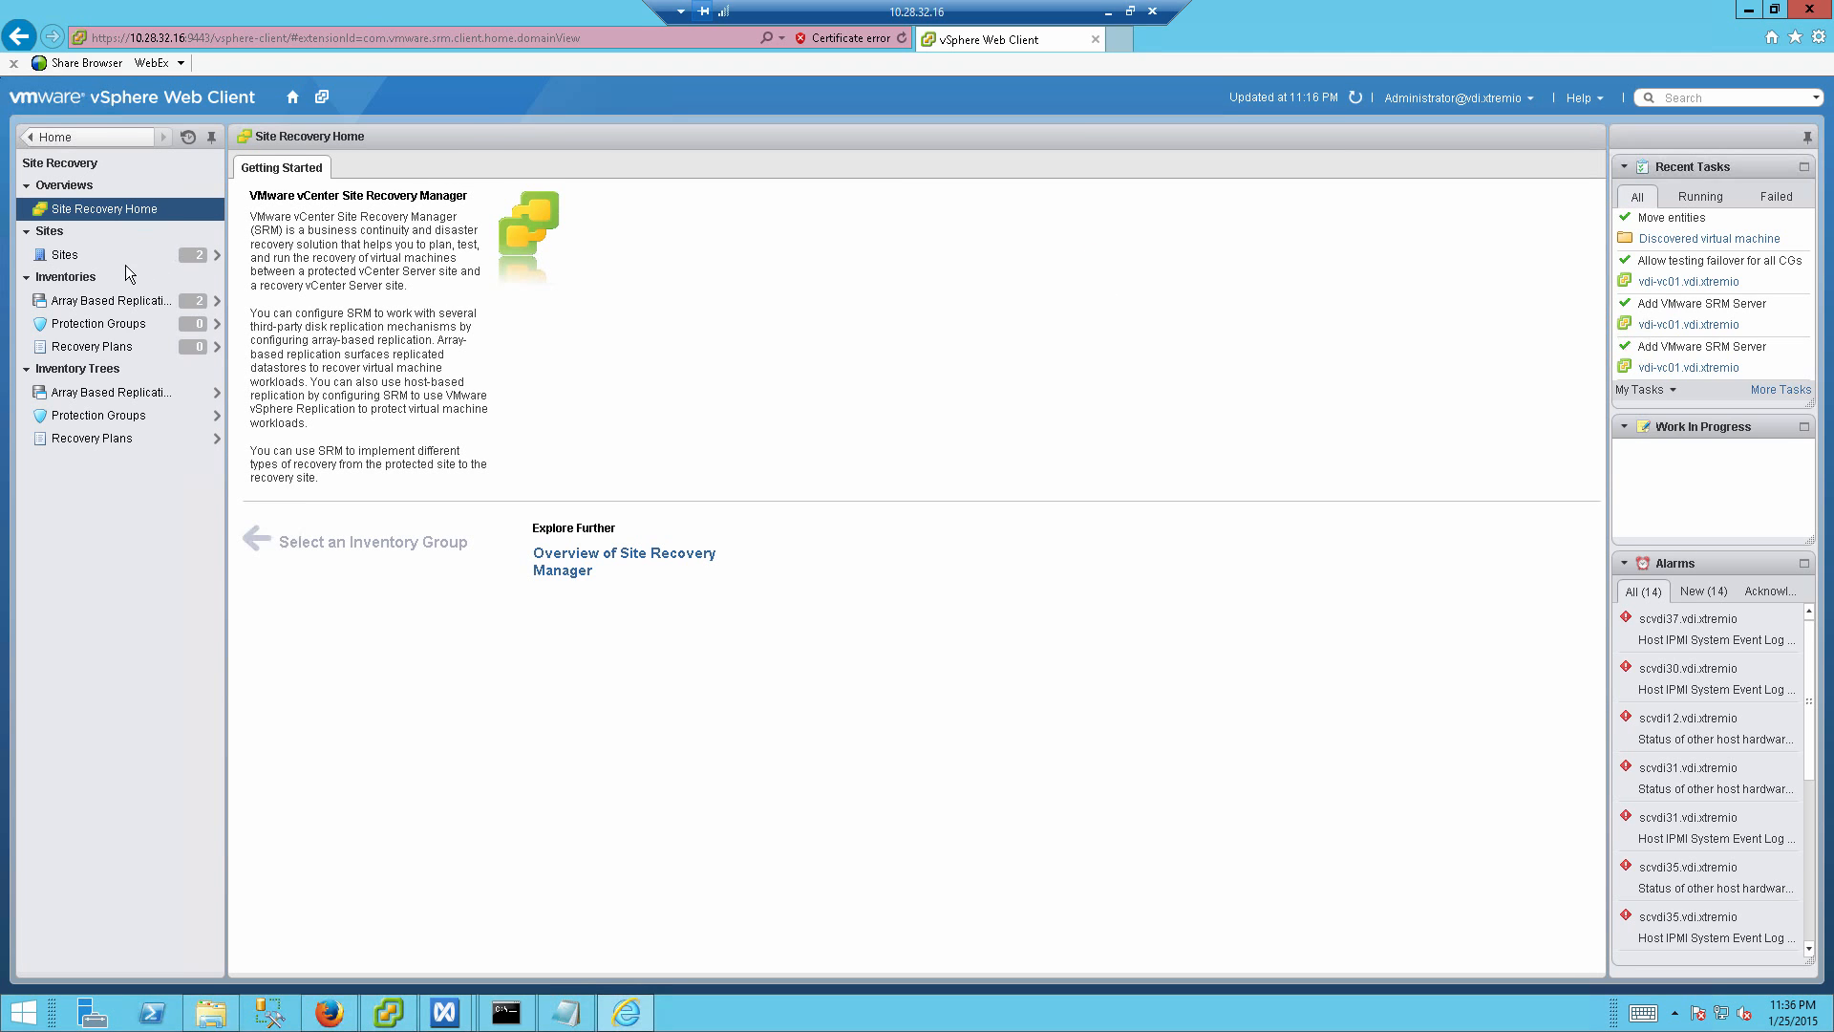
left_click(124, 255)
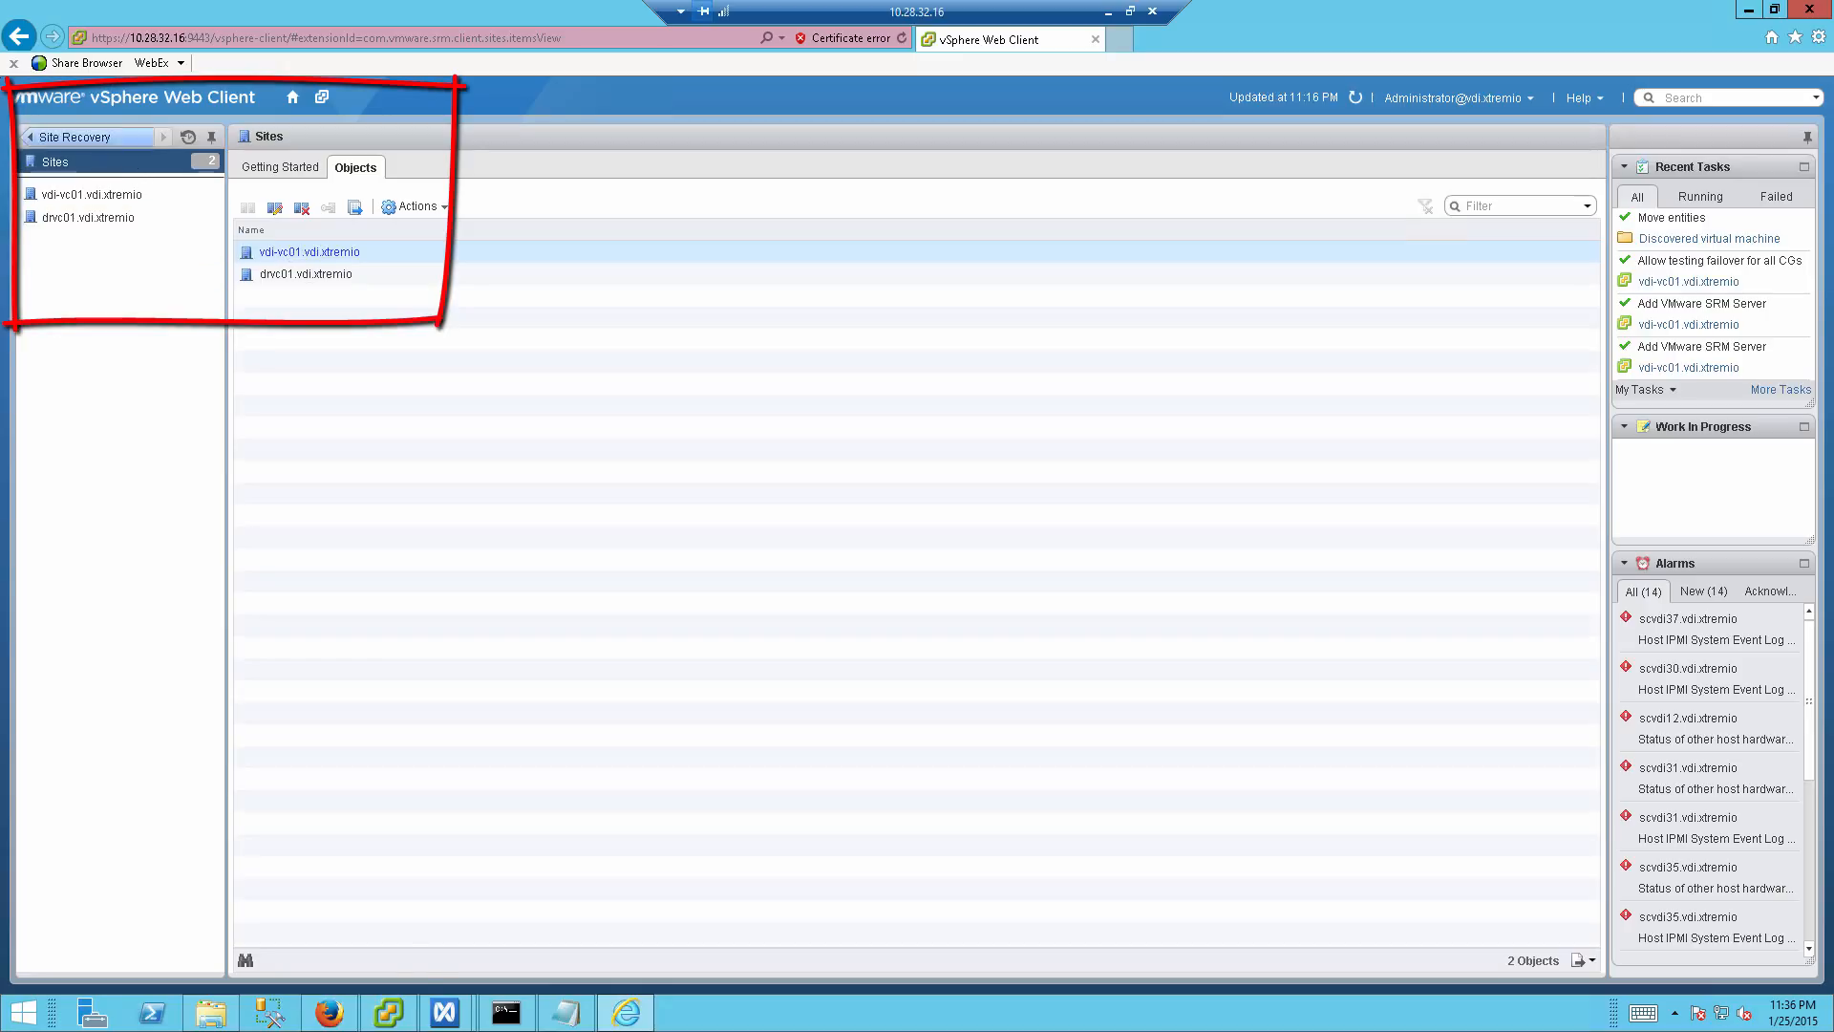
Step: Review cg0001's Group Policy in Unisphere for RecoverPoint, and in the vSphere Client list cg0001's snapshots under EMC VSI for proteced-vm01
left_click(339, 1013)
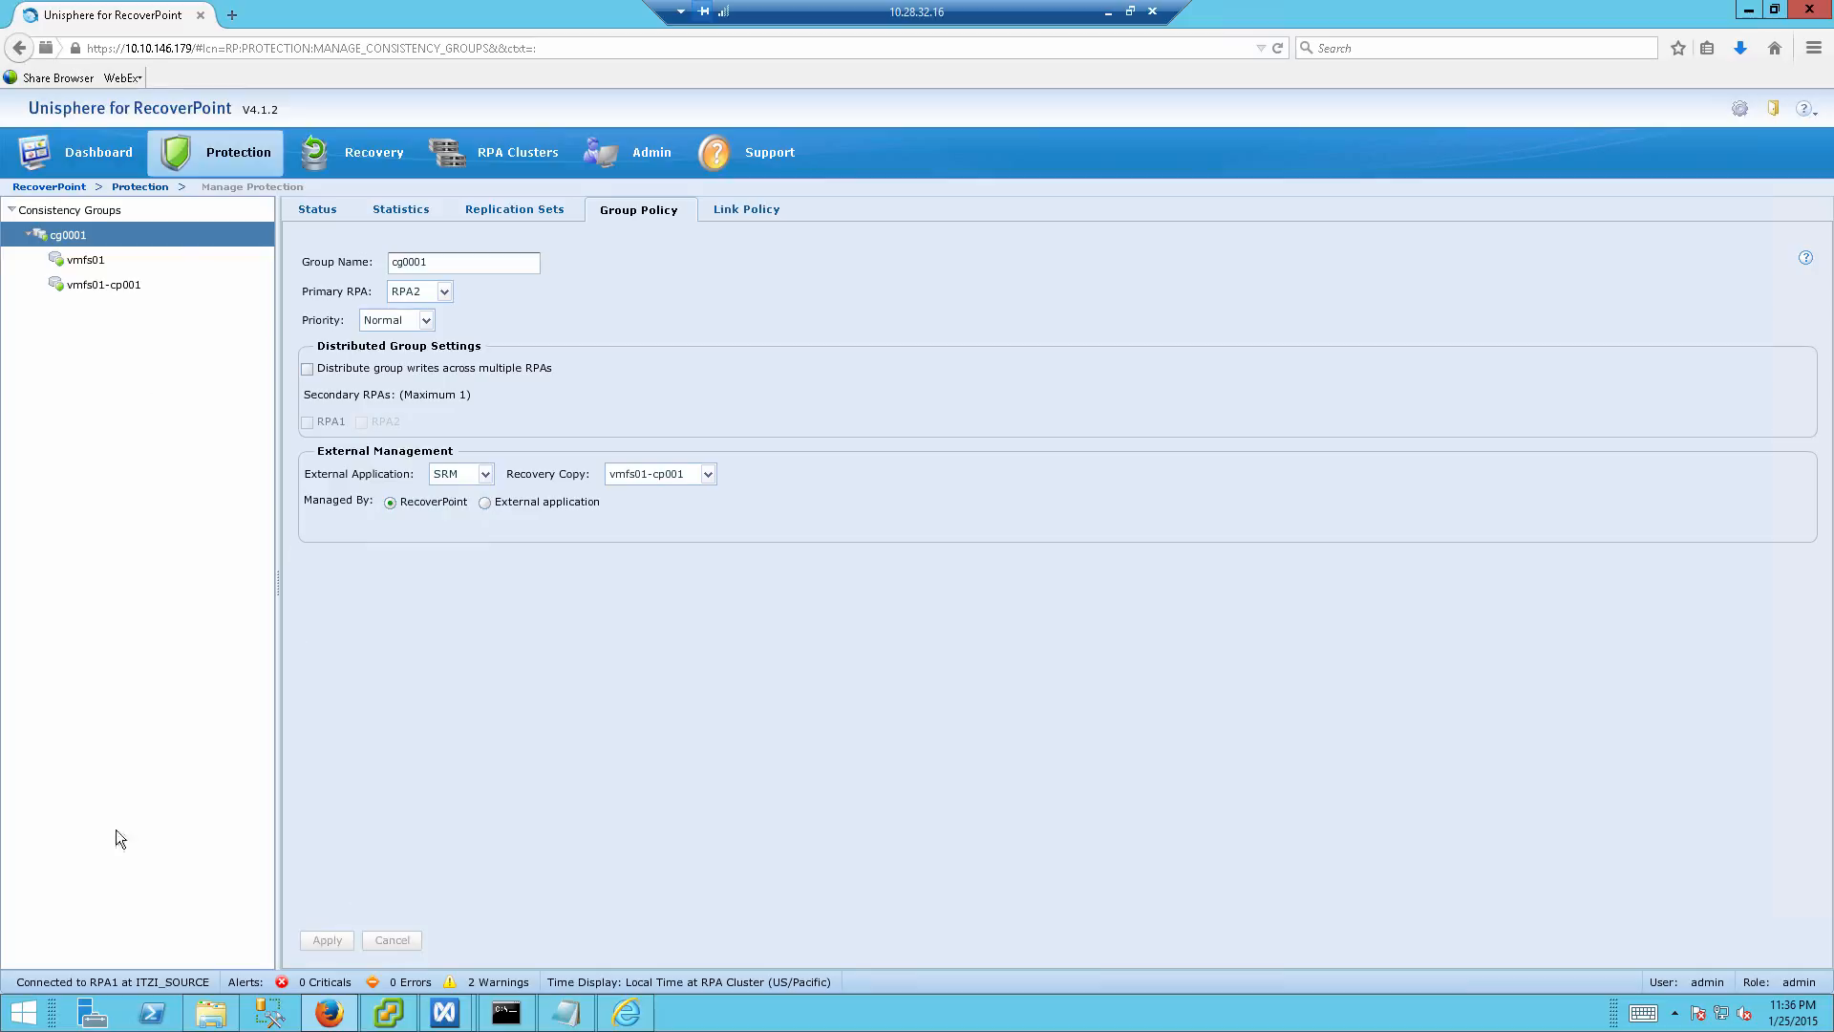
left_click(397, 1023)
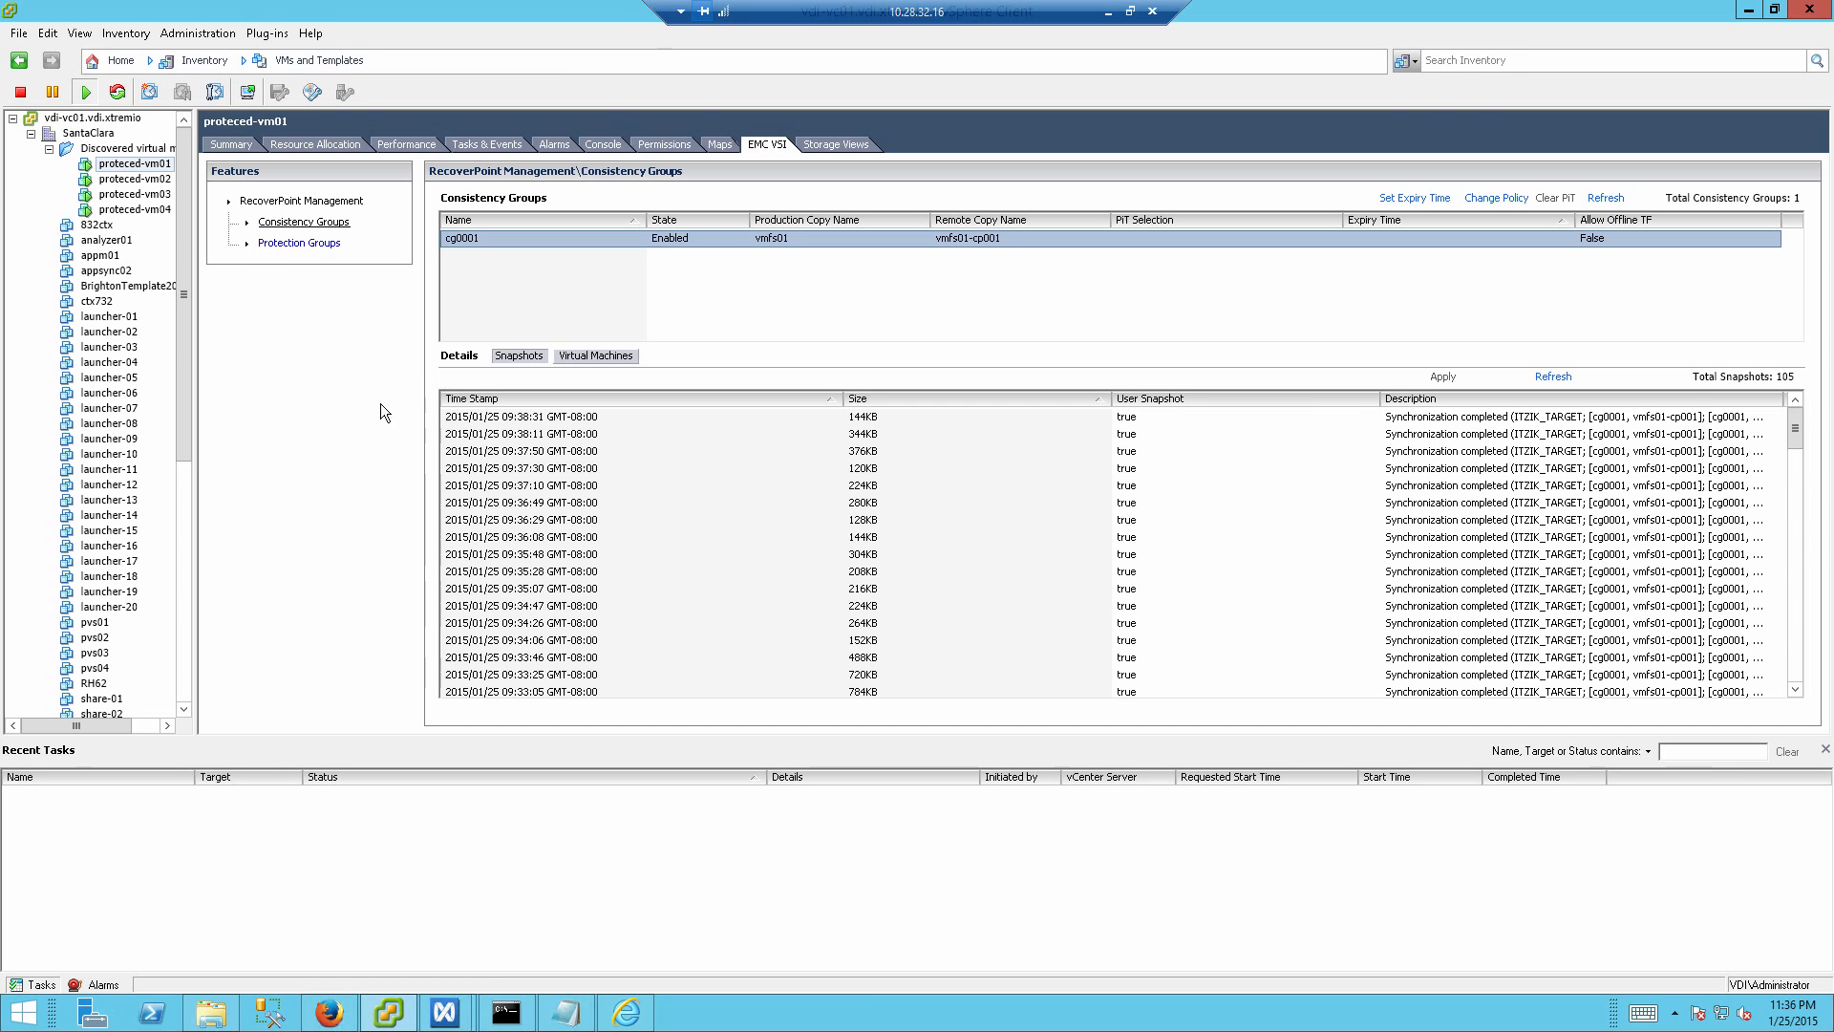
left_click(108, 178)
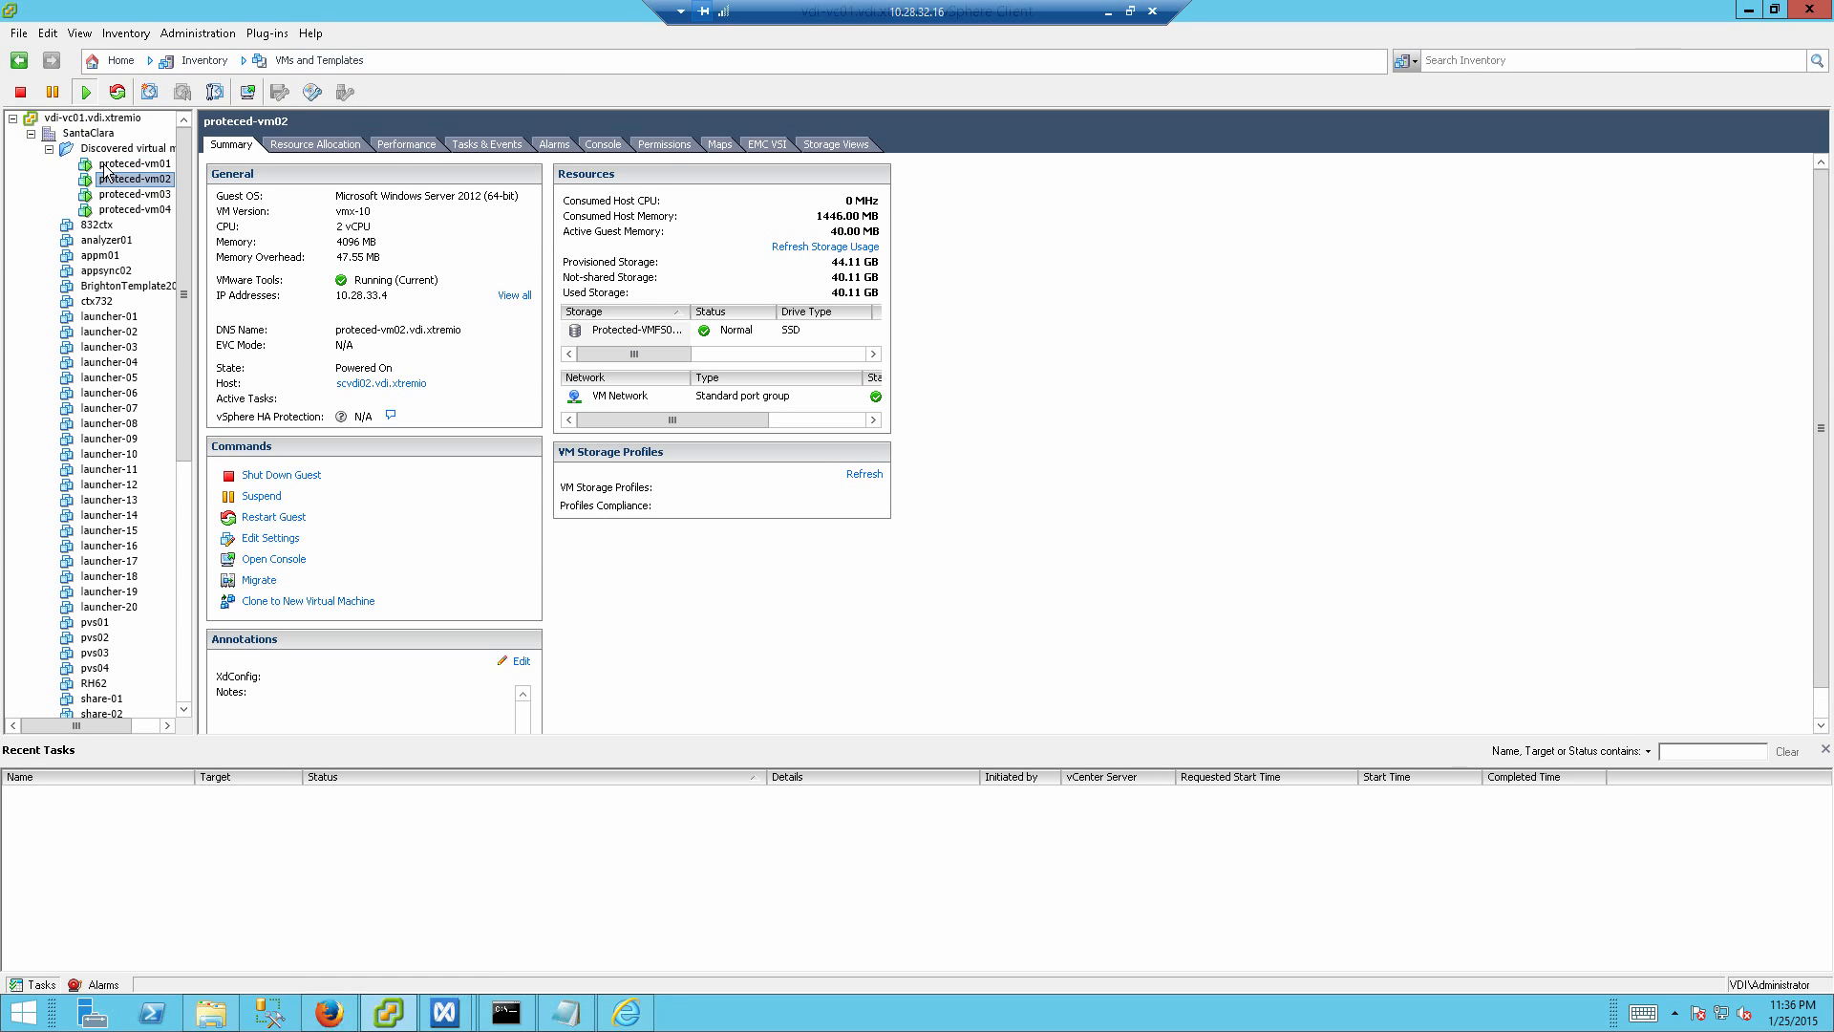
left_click(107, 164)
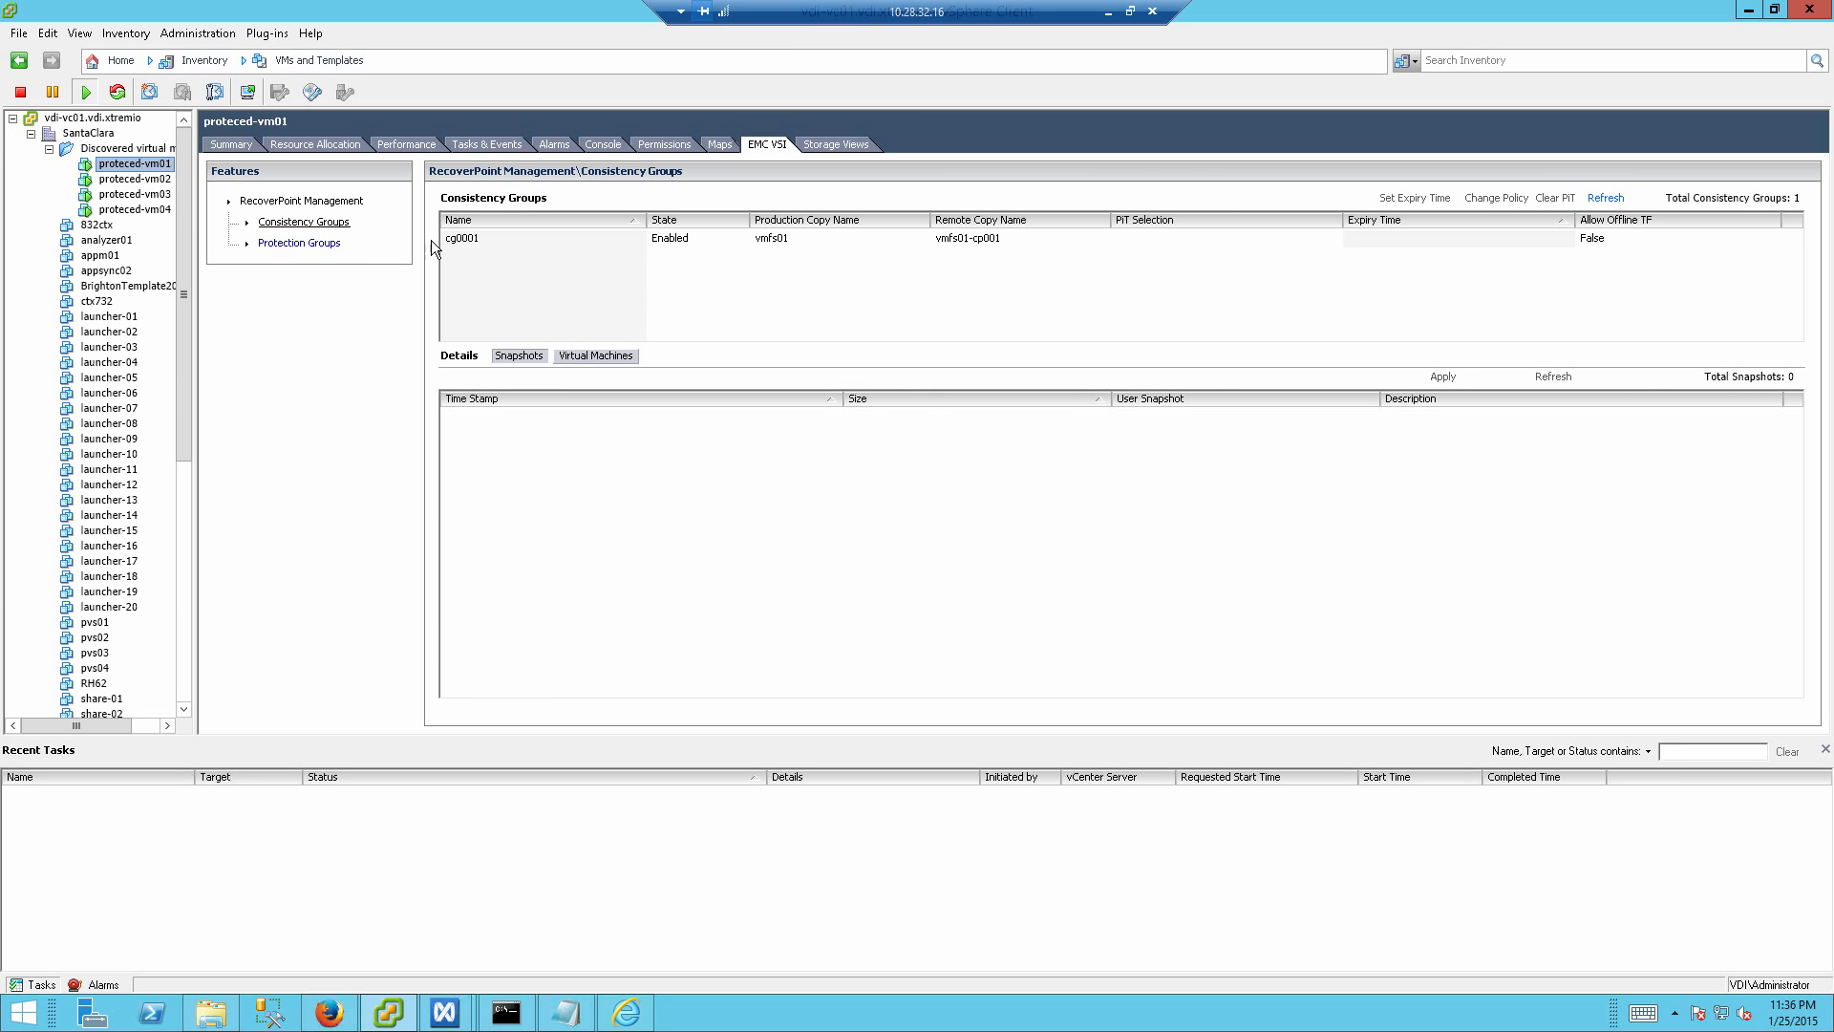
left_click(462, 240)
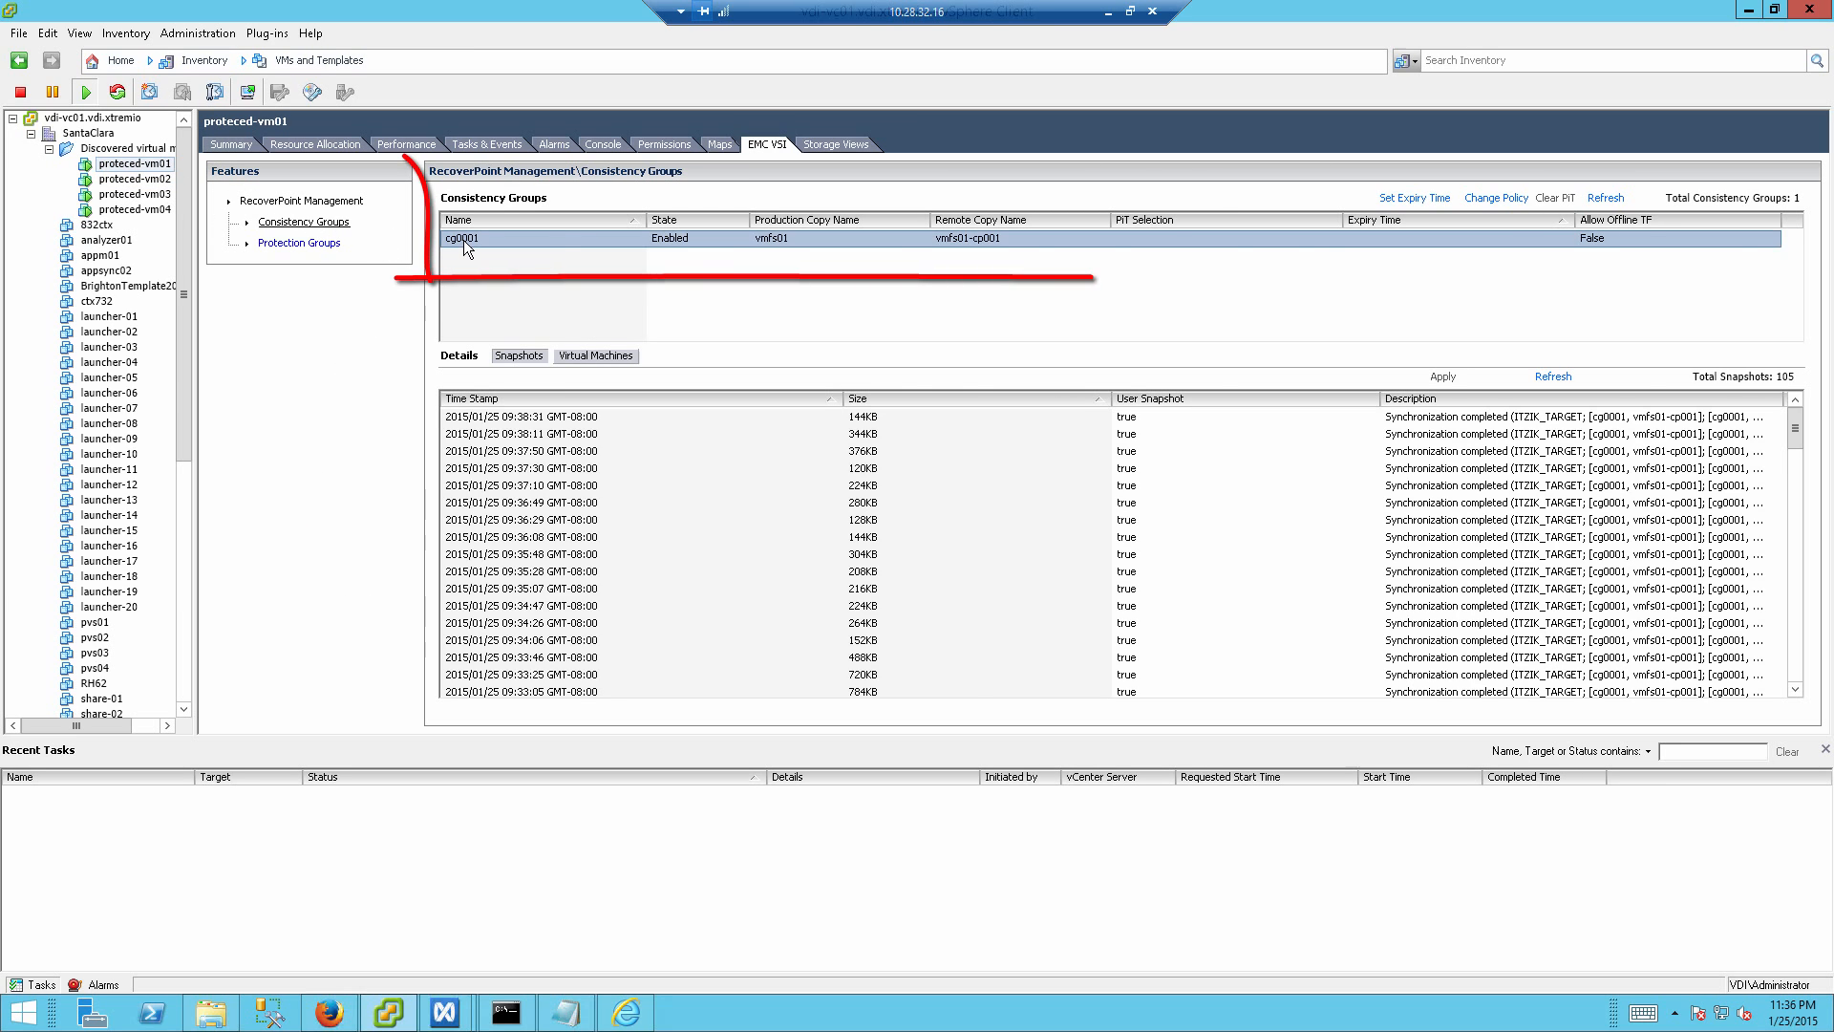
Step: Check cg0001's replication status in Unisphere for RecoverPoint, and select its 2015/01/25 09:36:49 snapshot under EMC VSI in the vSphere Client
left_click(315, 1017)
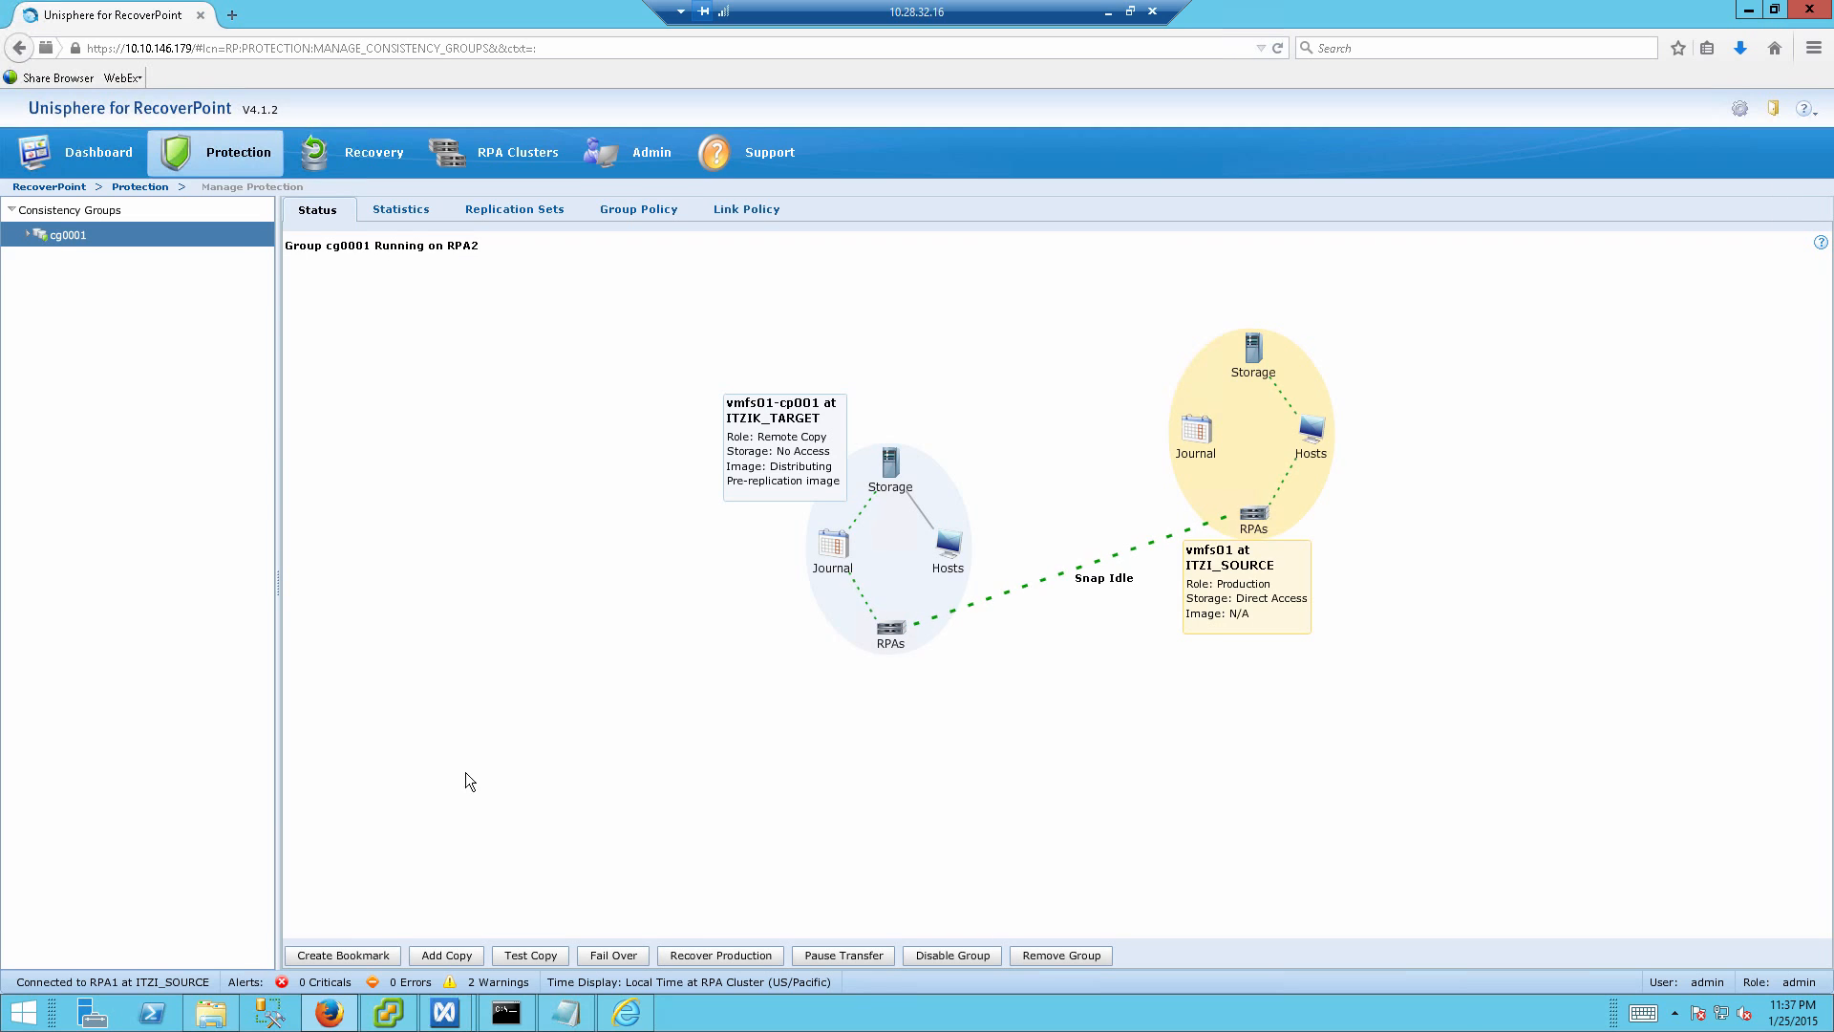
left_click(391, 1014)
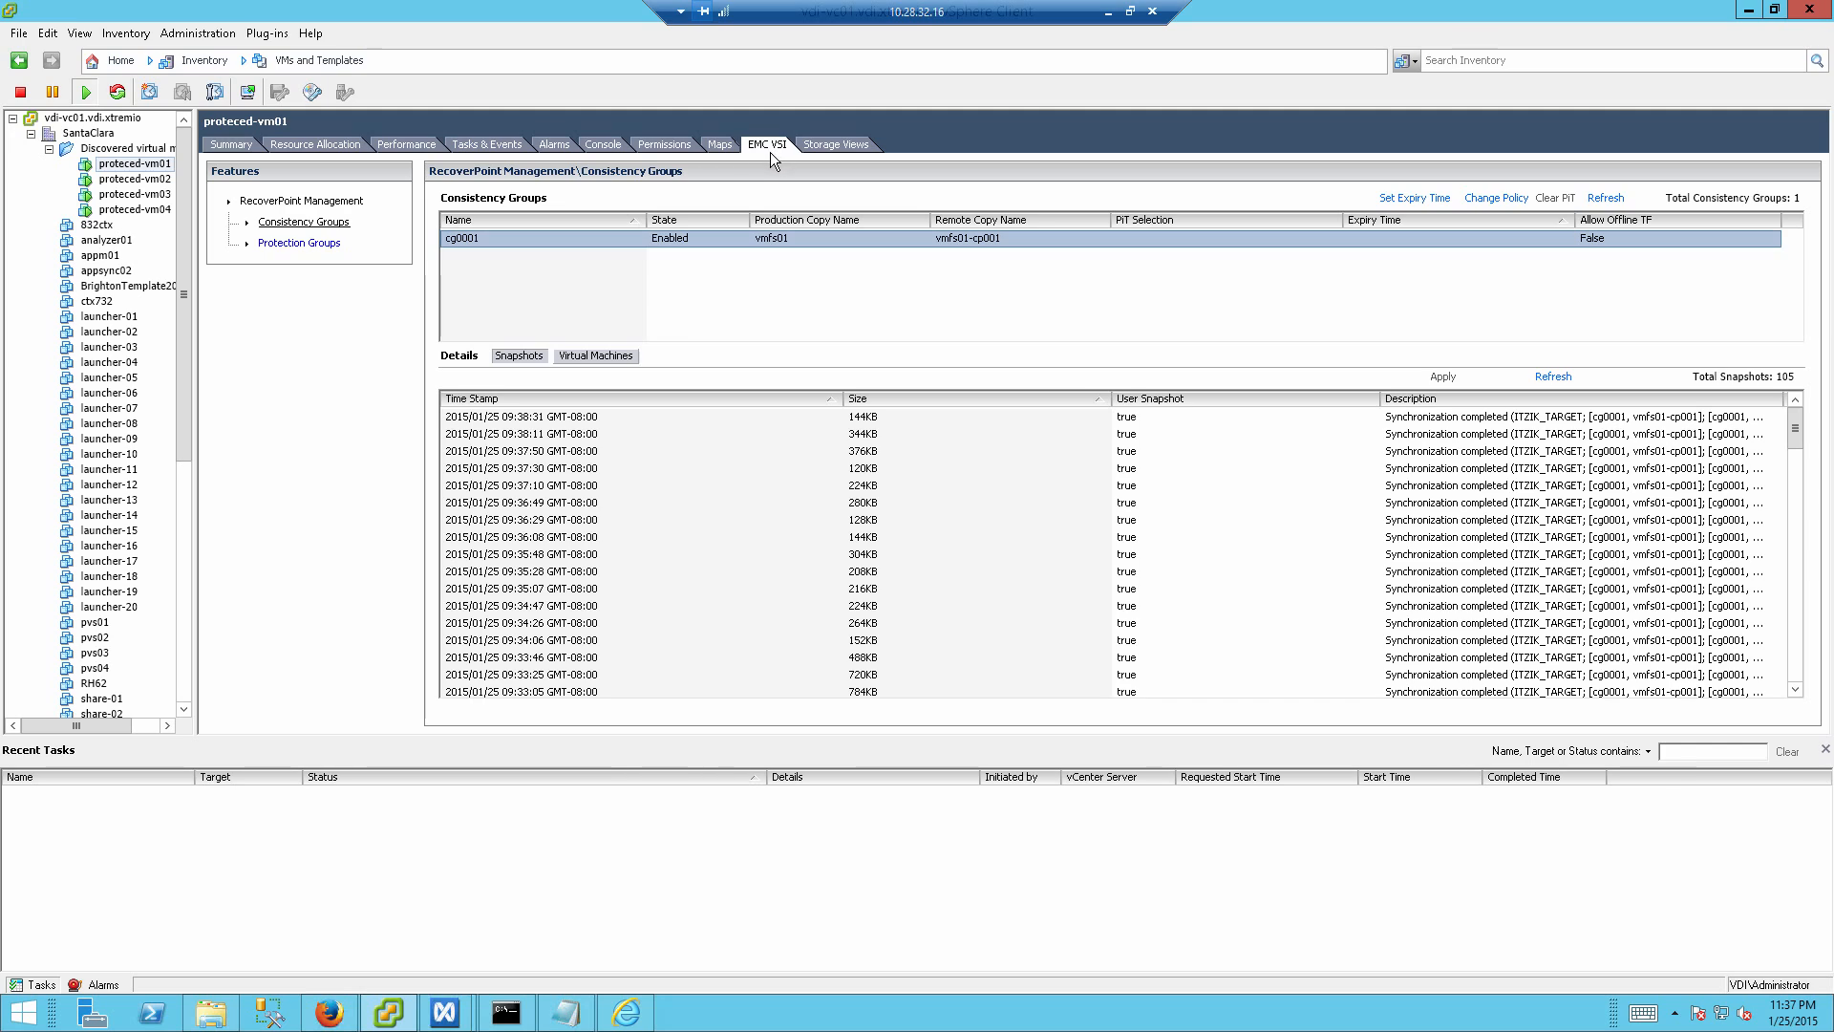
left_click(592, 536)
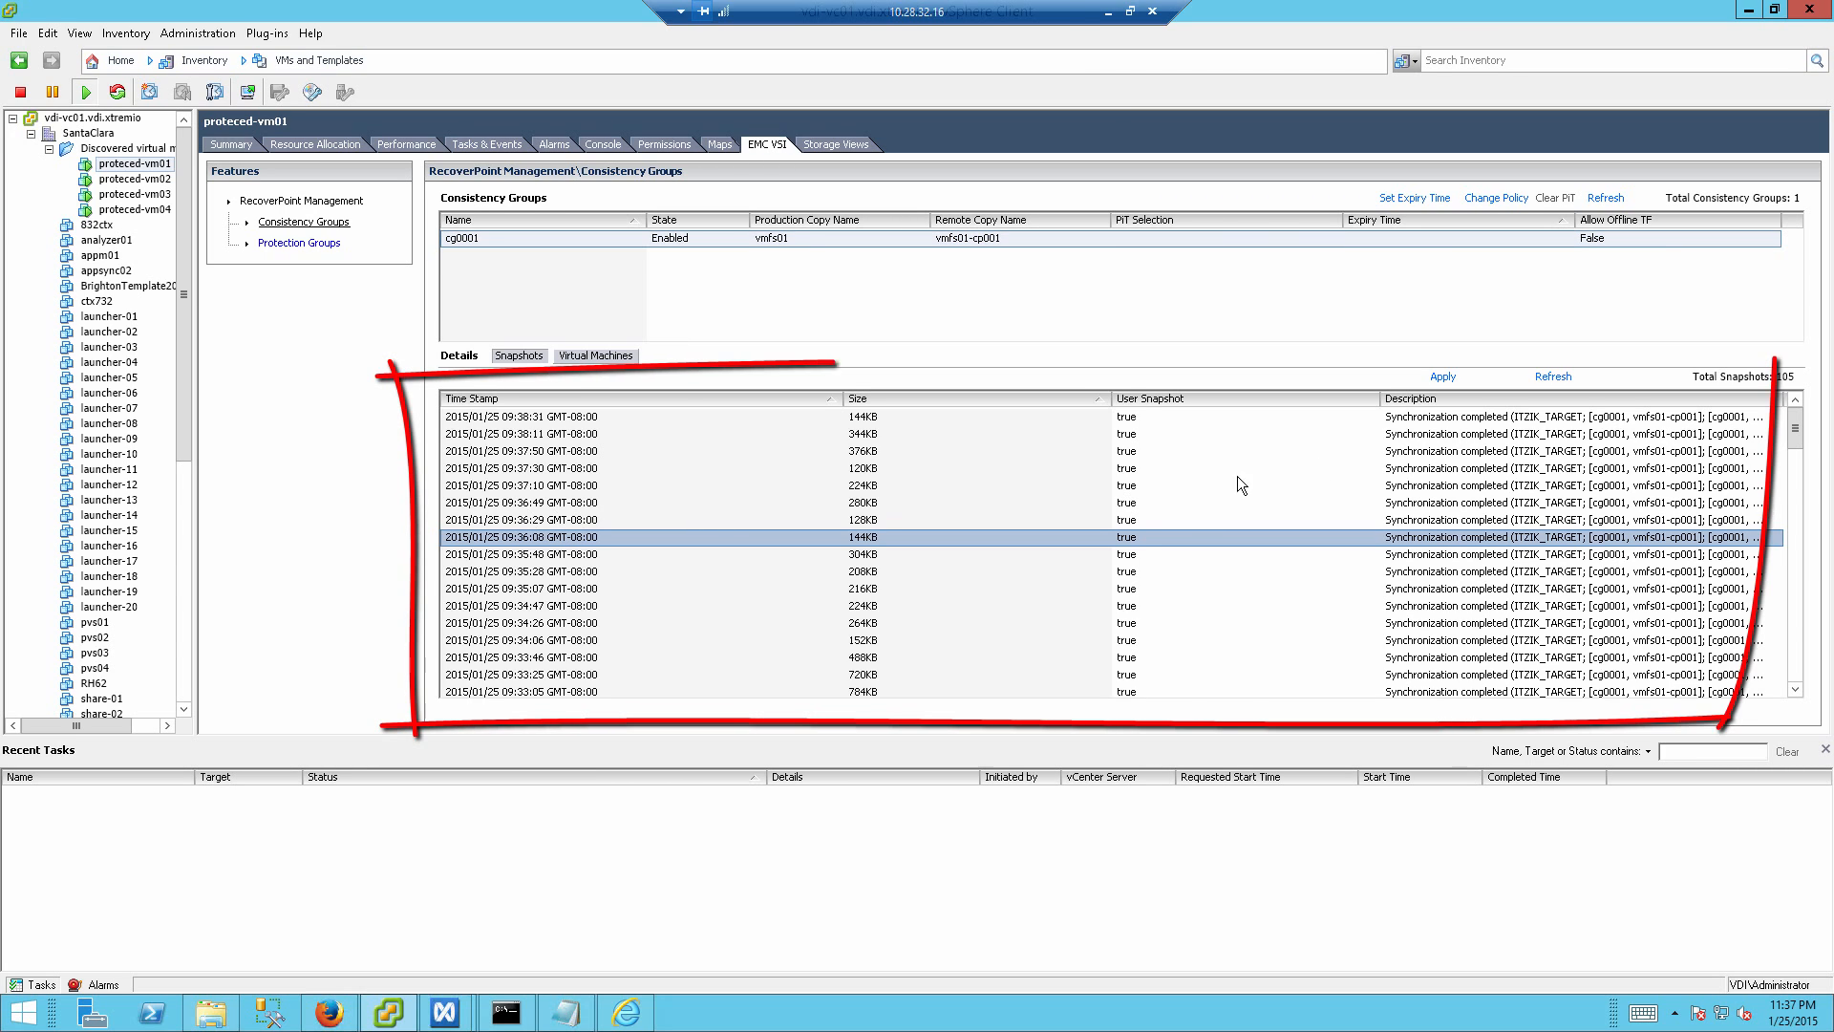
mouse_move(1792, 424)
left_mouse_down()
mouse_move(1797, 695)
mouse_move(1783, 397)
left_mouse_up()
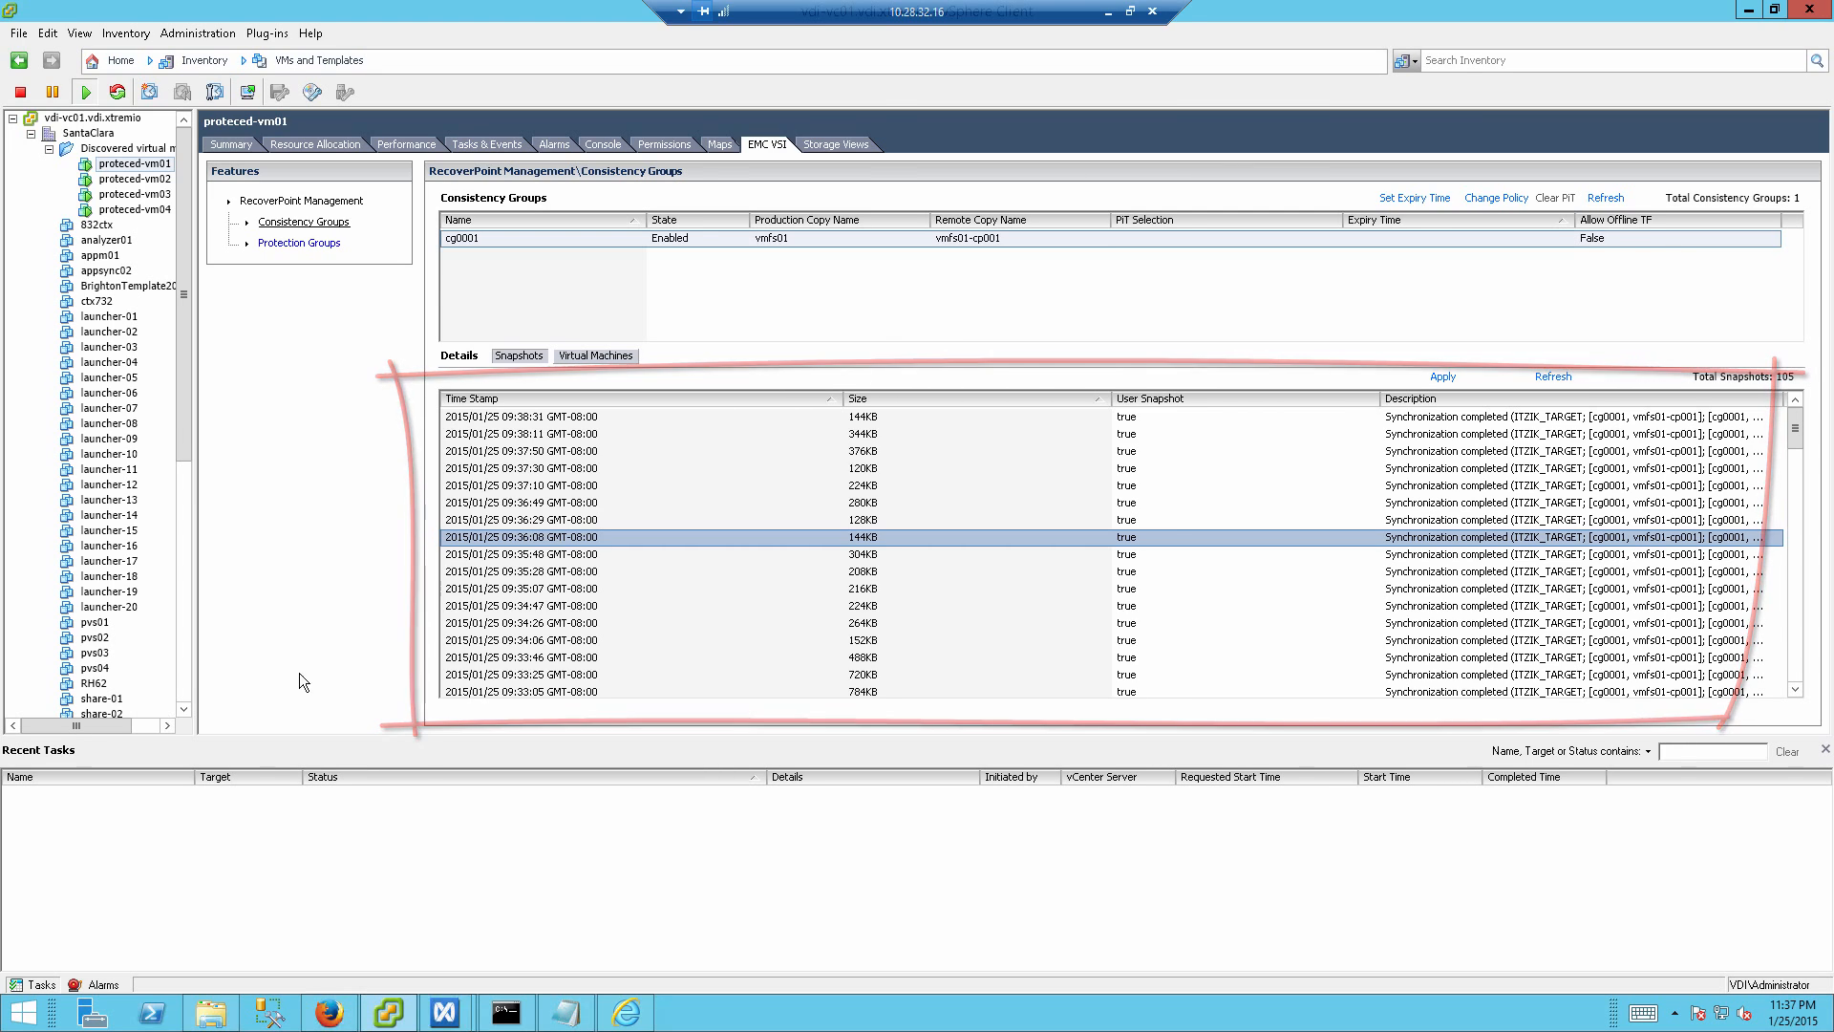
left_click(456, 499)
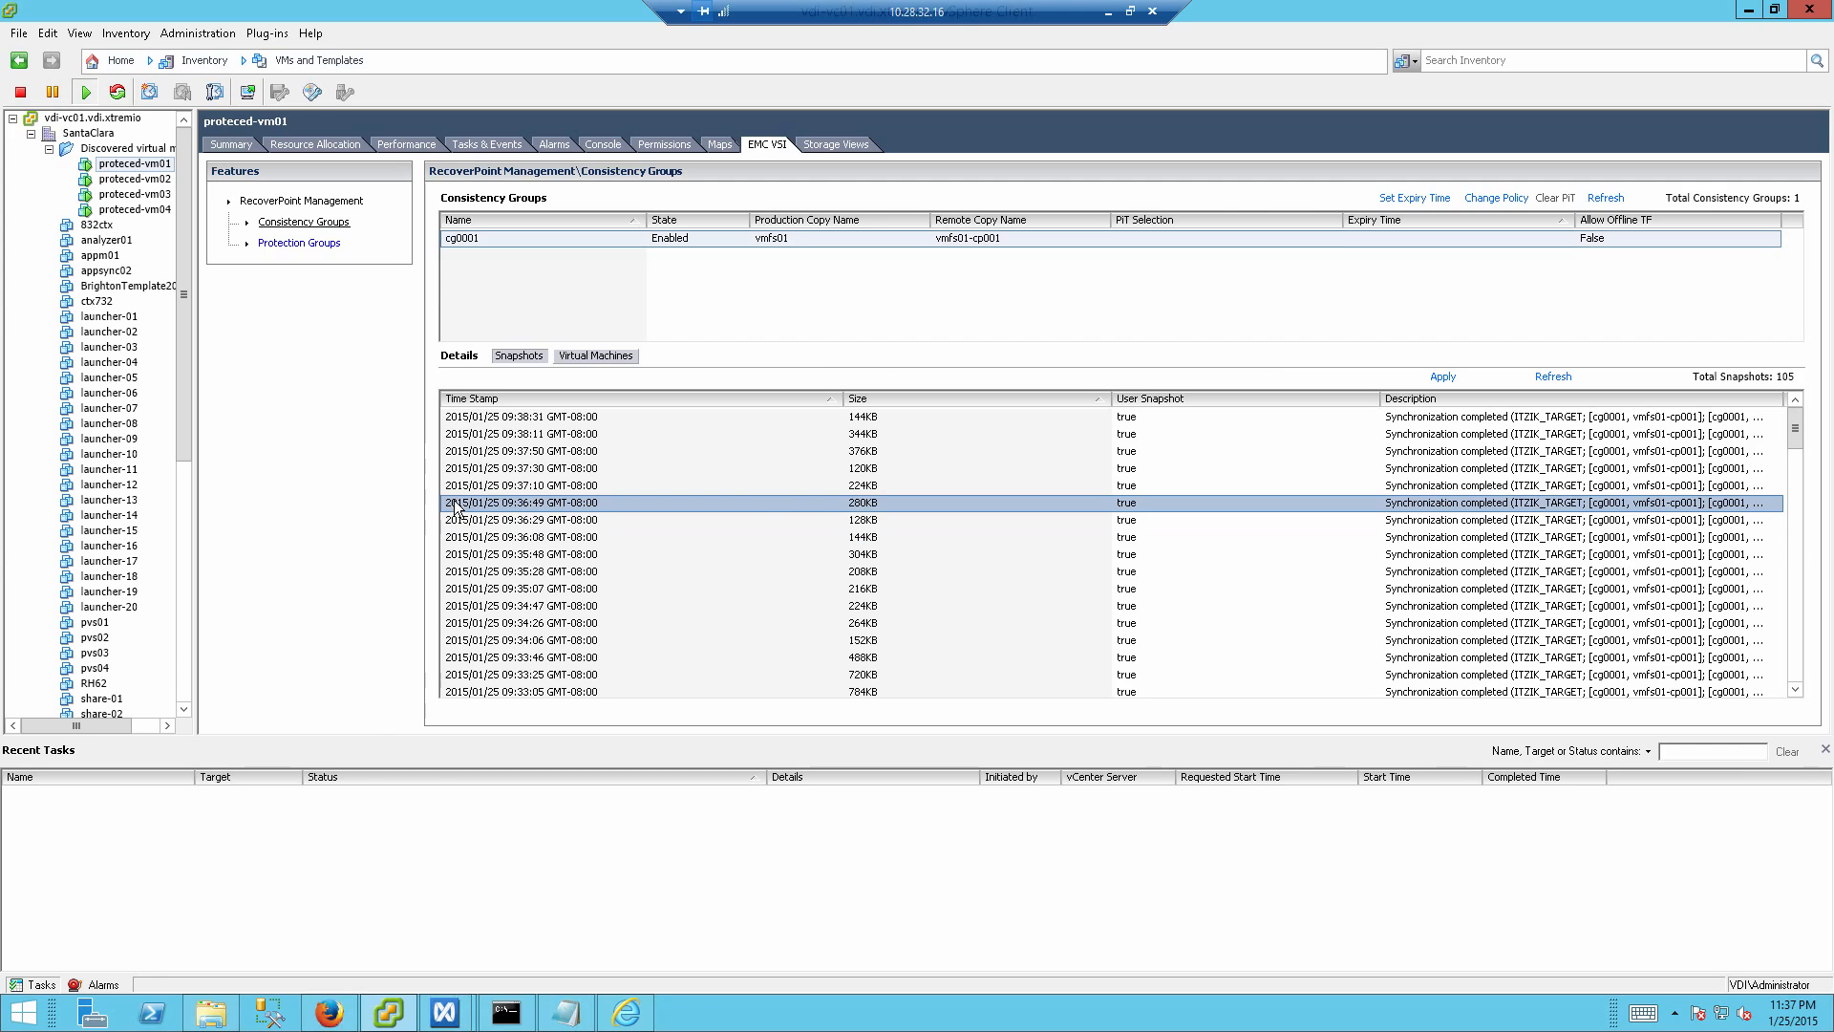